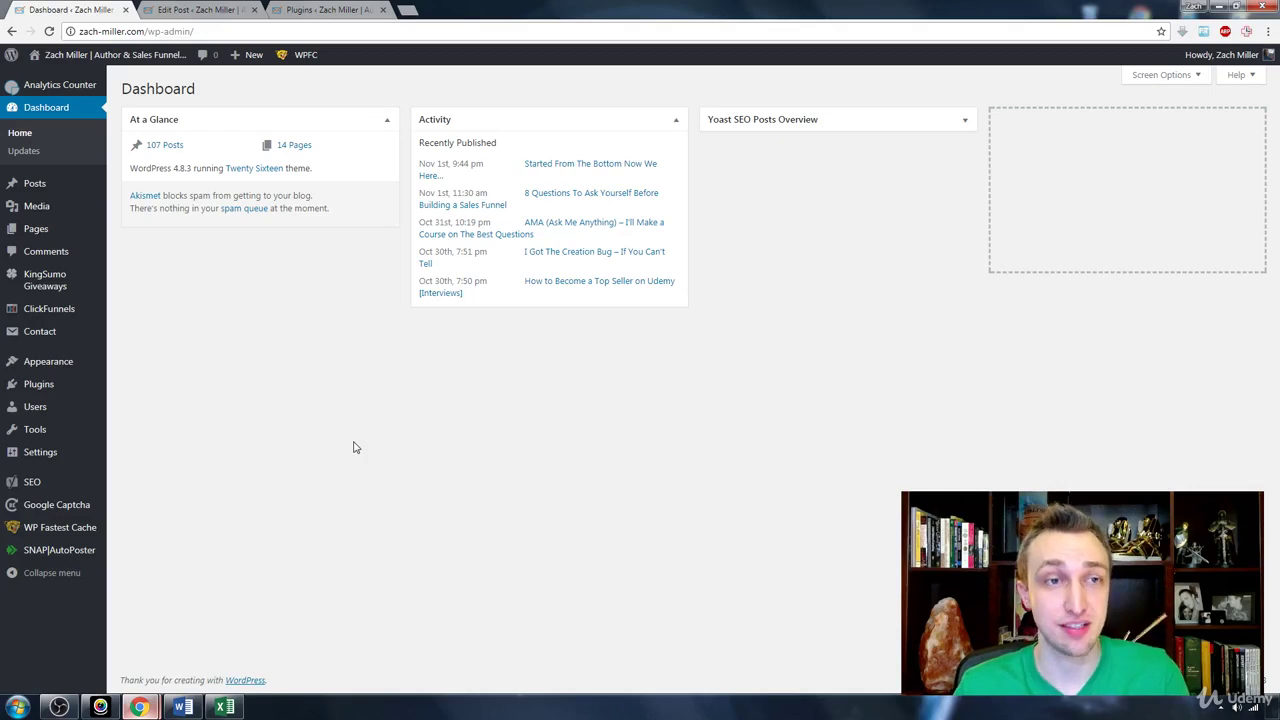
Look through the installed plugins for Yoast SEO, and close the plugins page to return to the webinar post
left_click(350, 9)
scroll(280, 243, "down", 6)
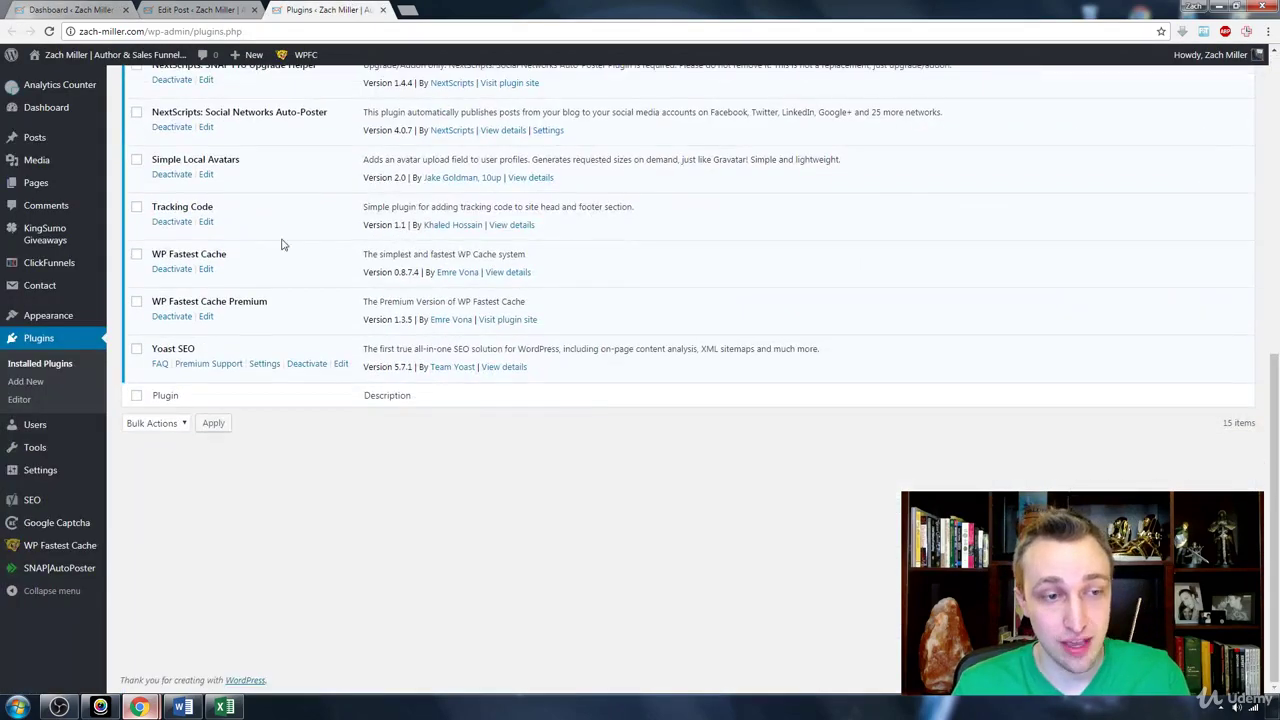
left_click_drag(196, 349, 153, 350)
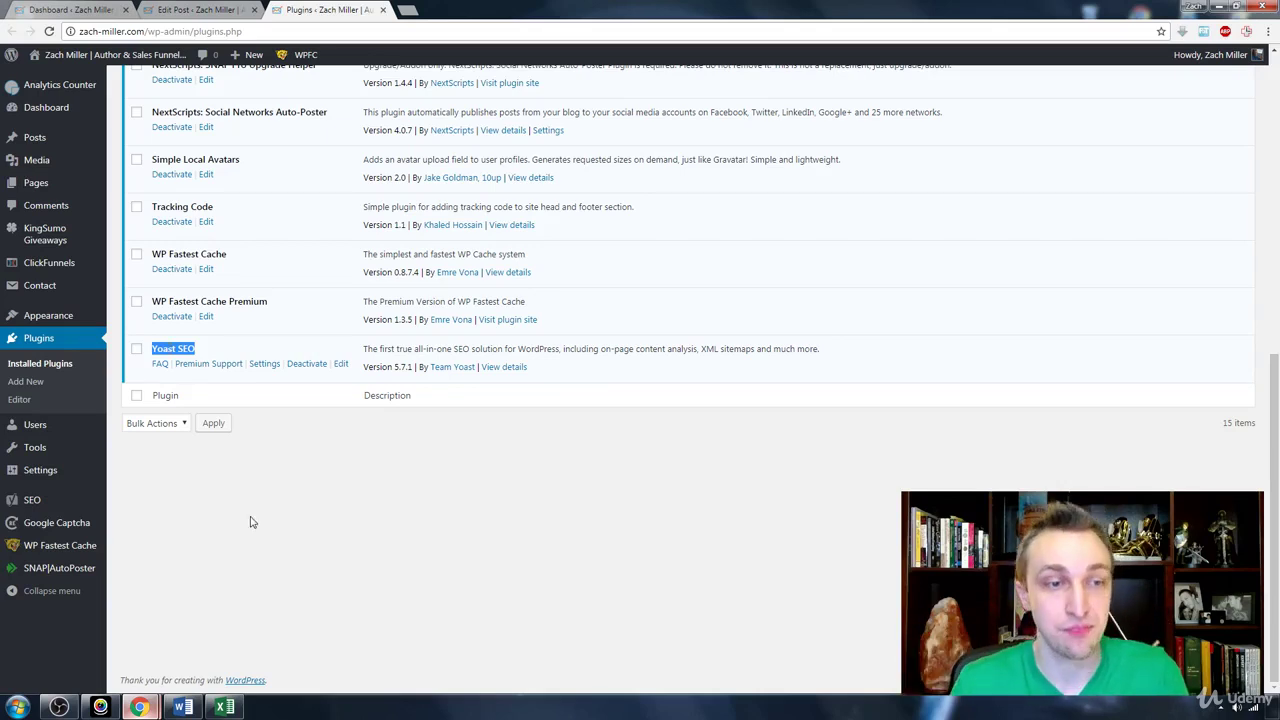
left_click(320, 582)
key("ctrl+w")
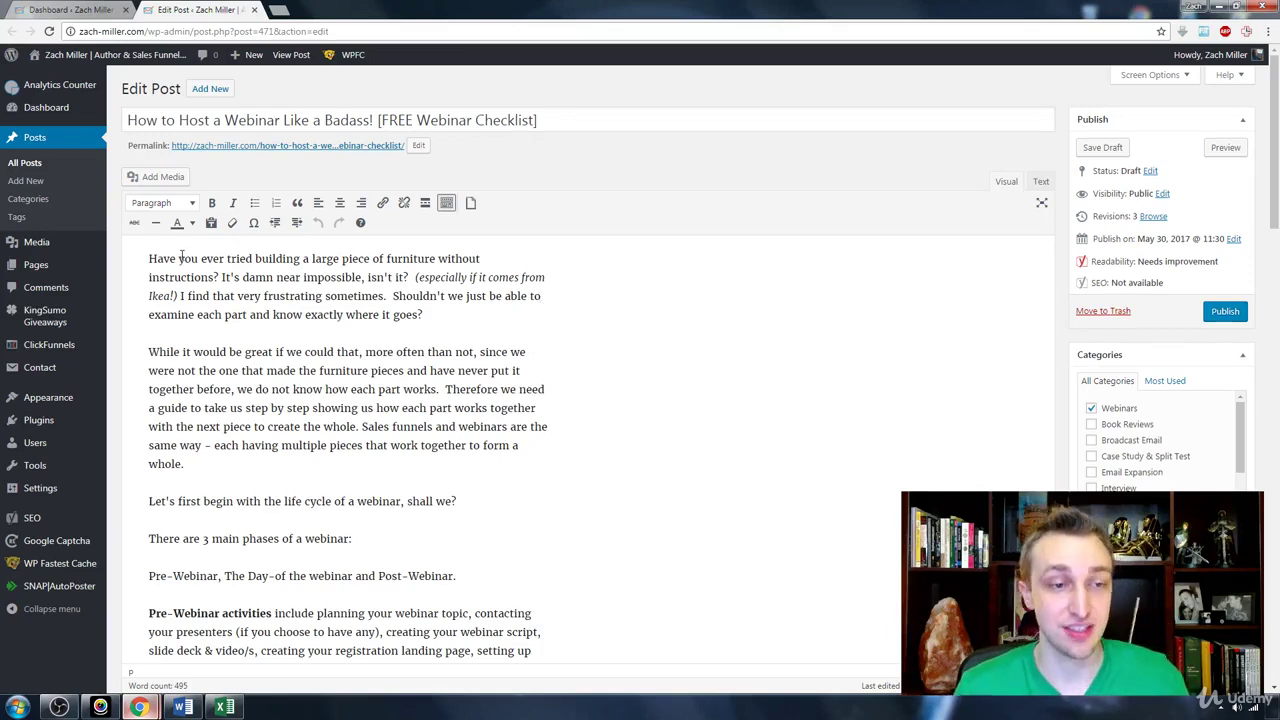
Set the webinar post's Yoast SEO focus keyword to "Host a Webinar"
scroll(181, 257, "down", 4)
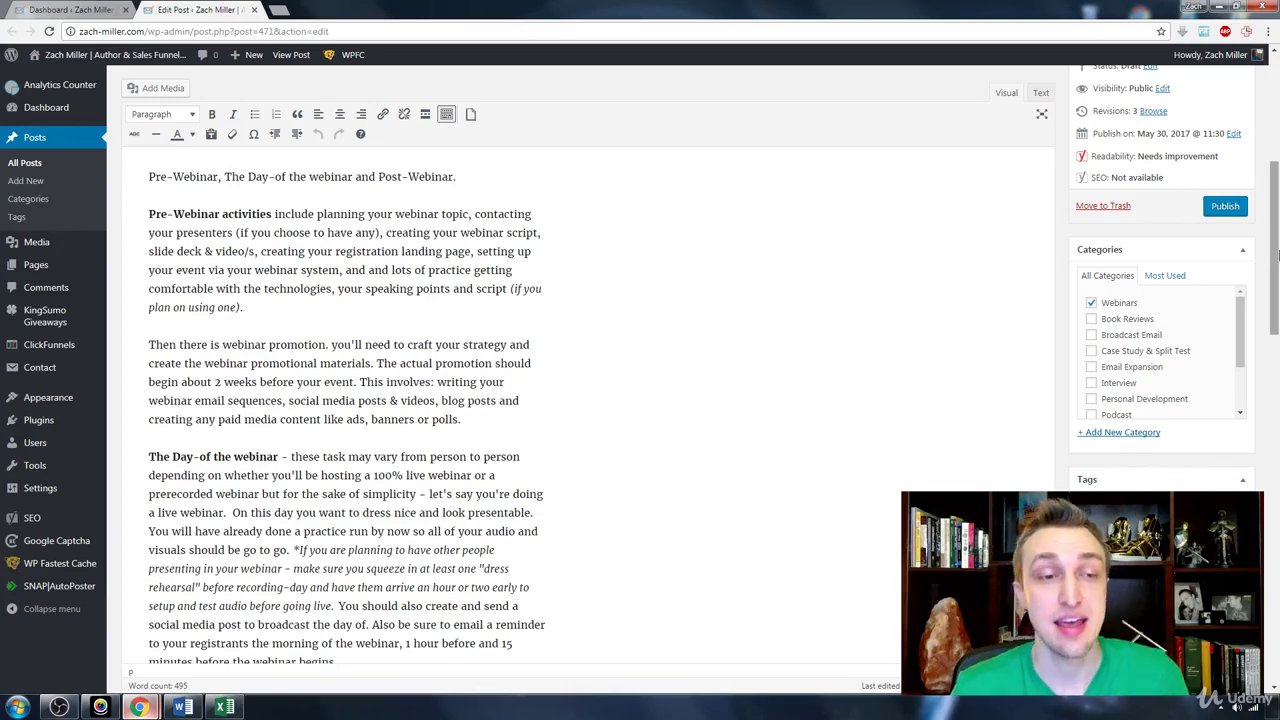
left_click_drag(1276, 256, 1278, 428)
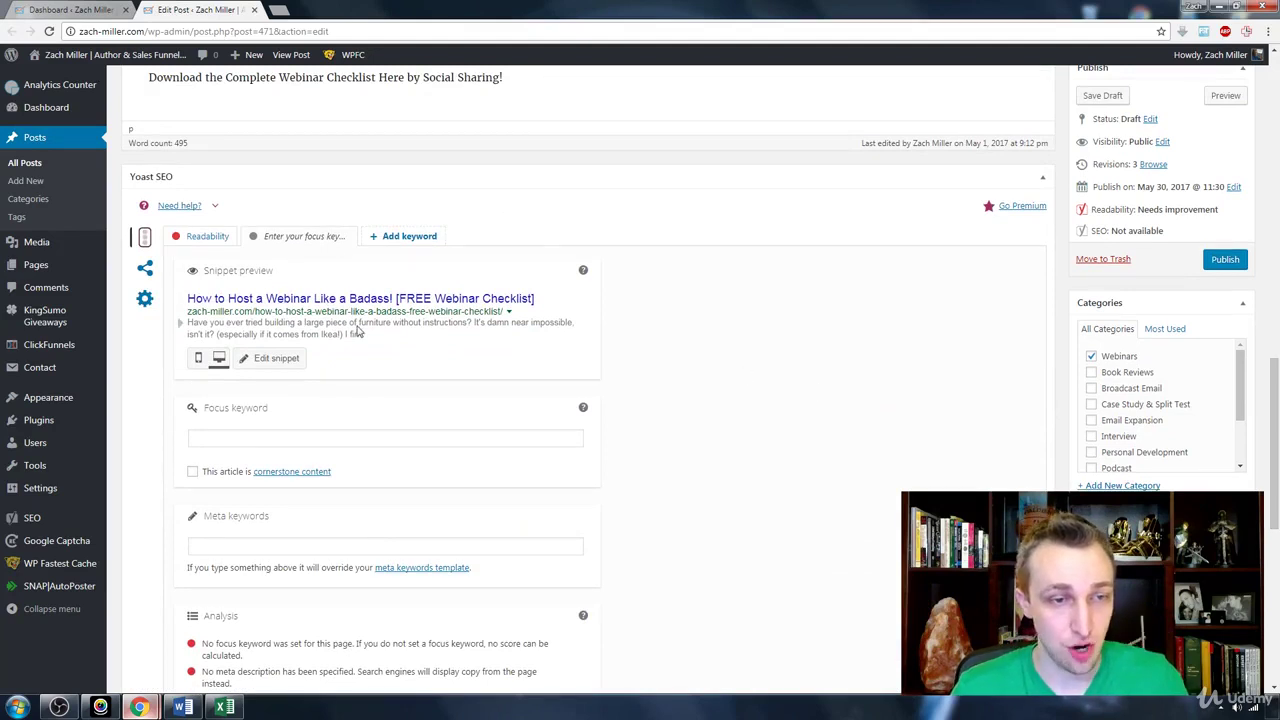
left_click(249, 439)
type("Host a Webinar")
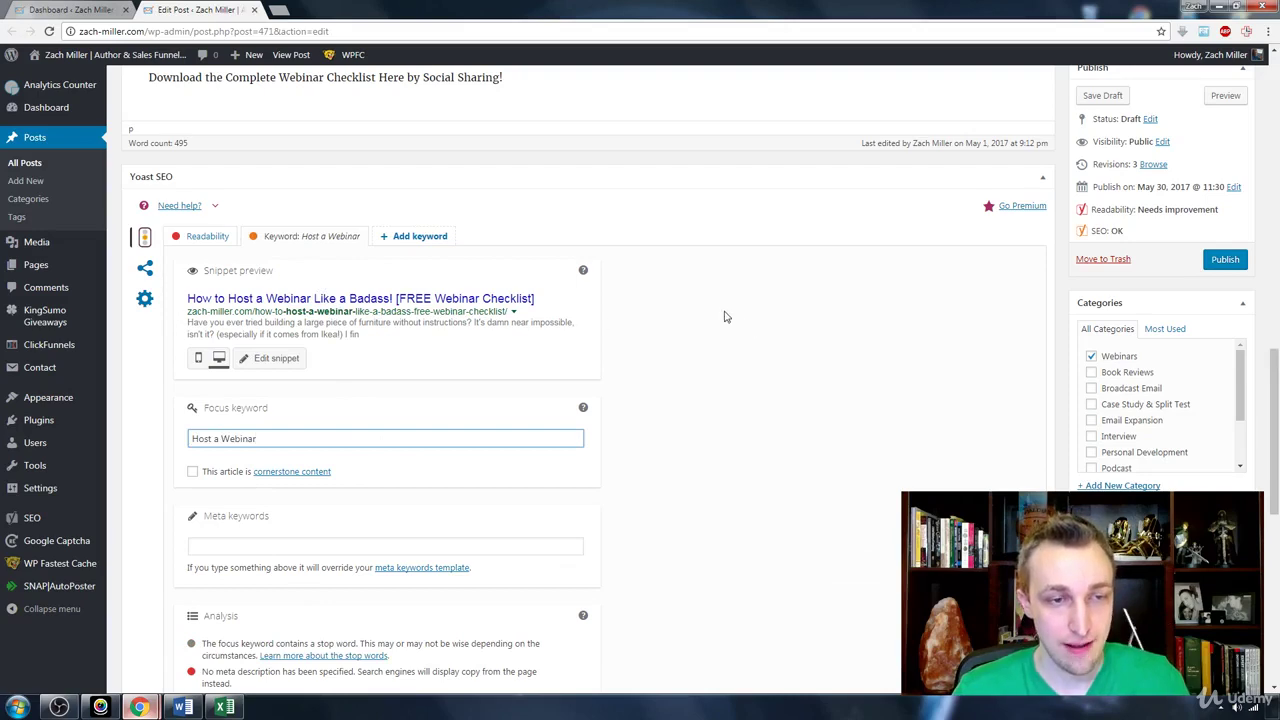
Open the Yoast snippet for editing and compare the focus keyword with the post title, slug and SEO title
scroll(800, 300, "up", 10)
triple_click(538, 119)
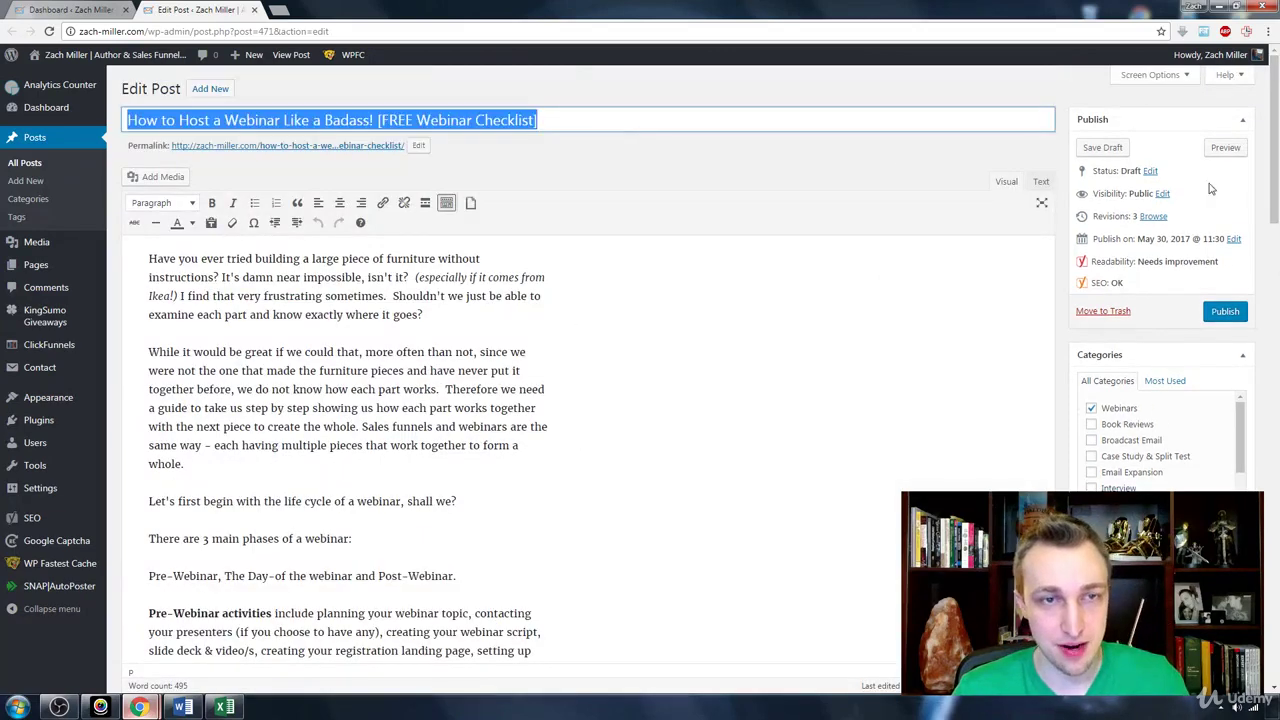
scroll(958, 329, "down", 10)
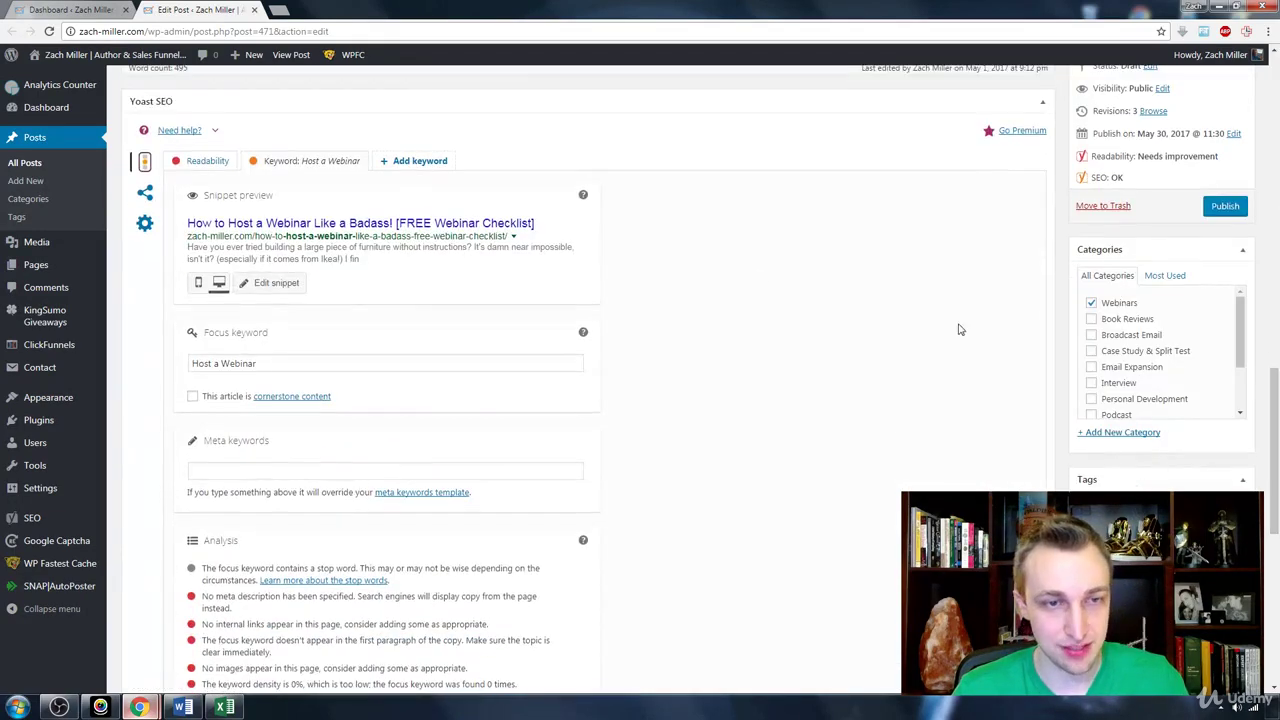
left_click(486, 224)
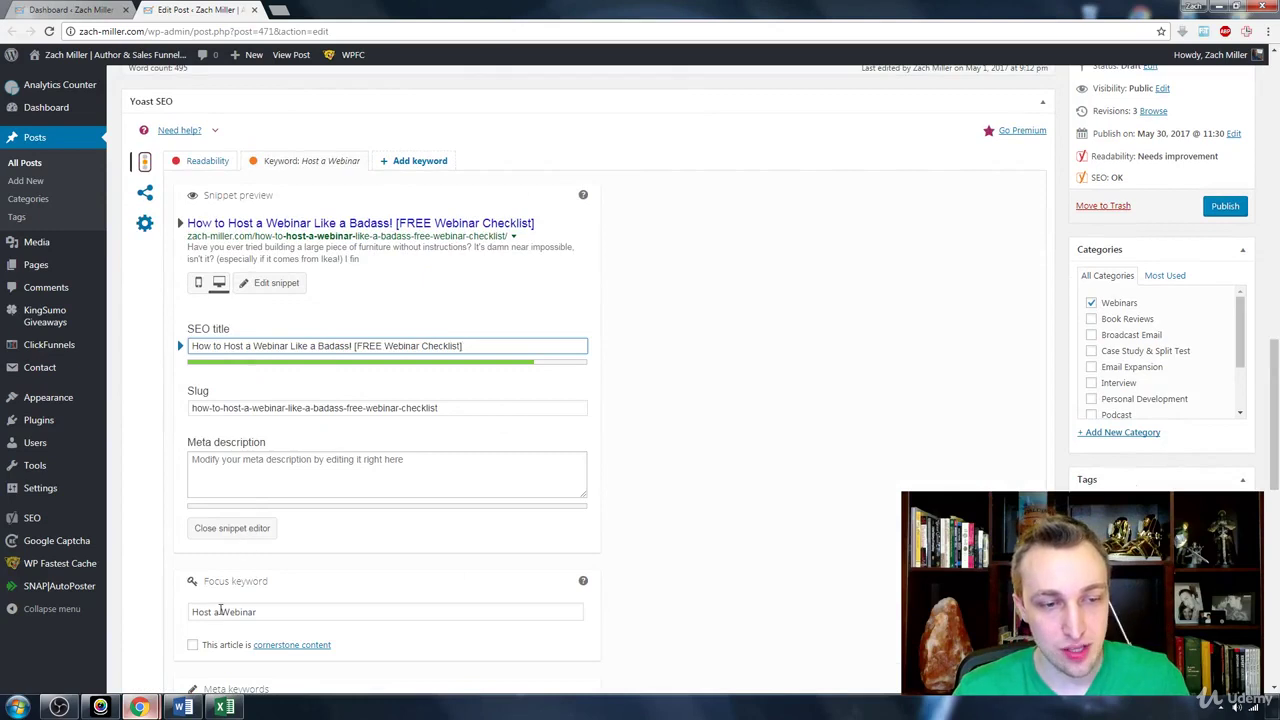
left_click_drag(200, 610, 257, 613)
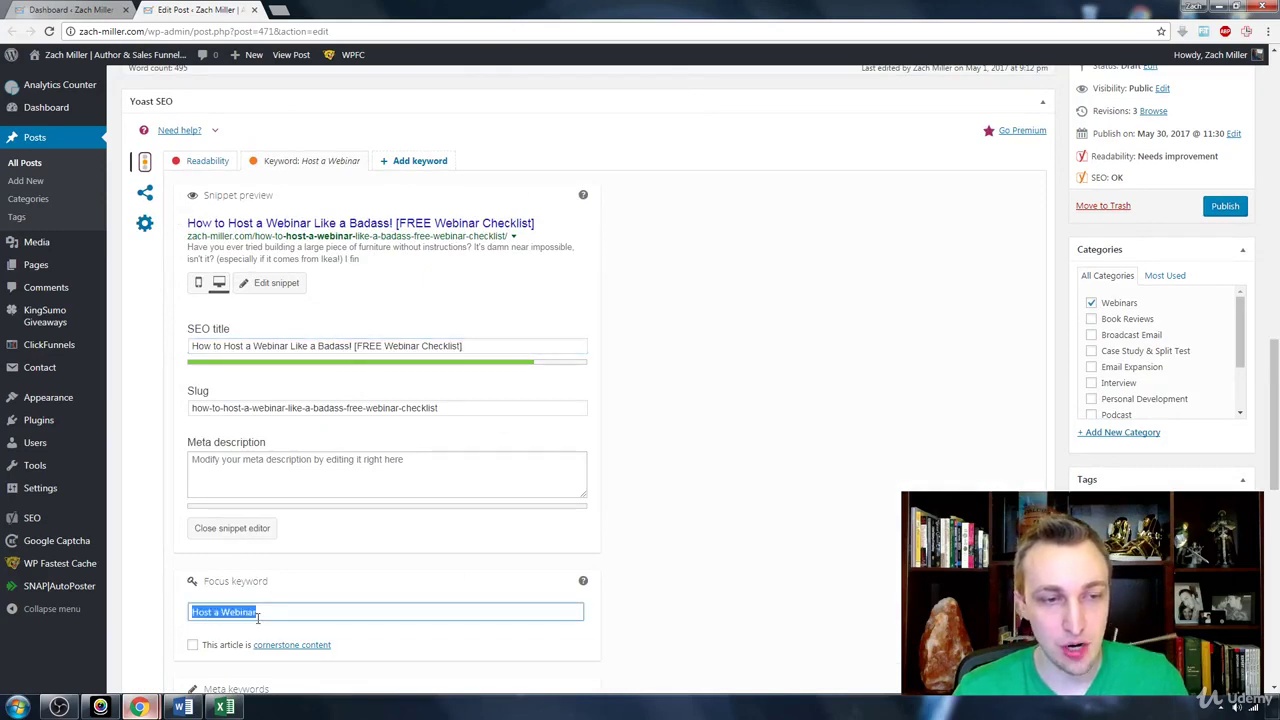
left_click_drag(224, 408, 285, 409)
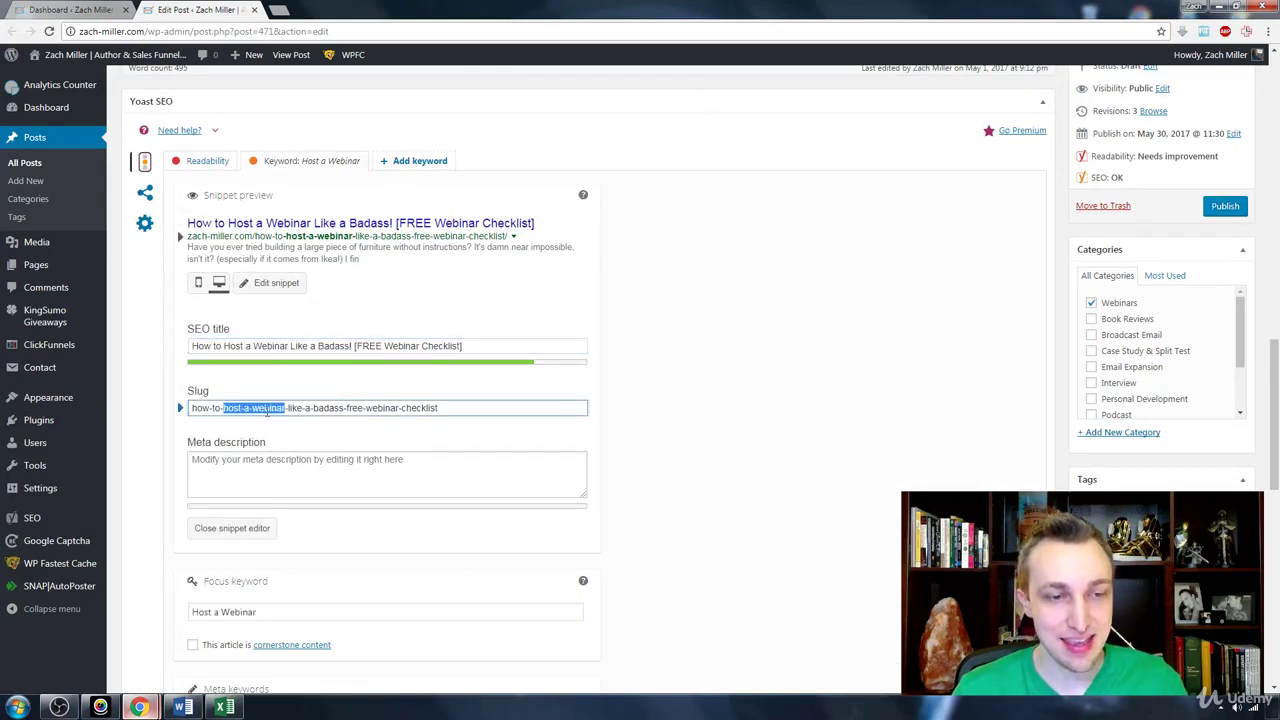
left_click_drag(224, 346, 288, 346)
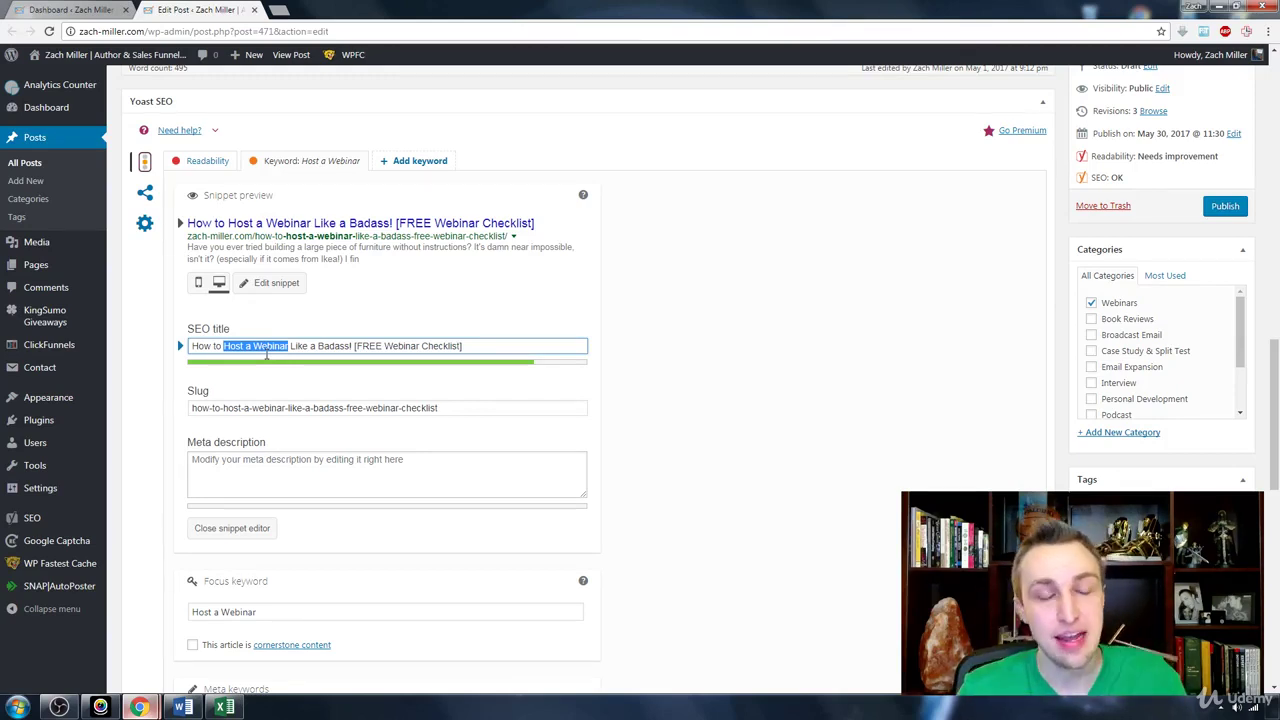
Try a lowercase "host" in the SEO title and restore the original capitalized wording
left_click(266, 350)
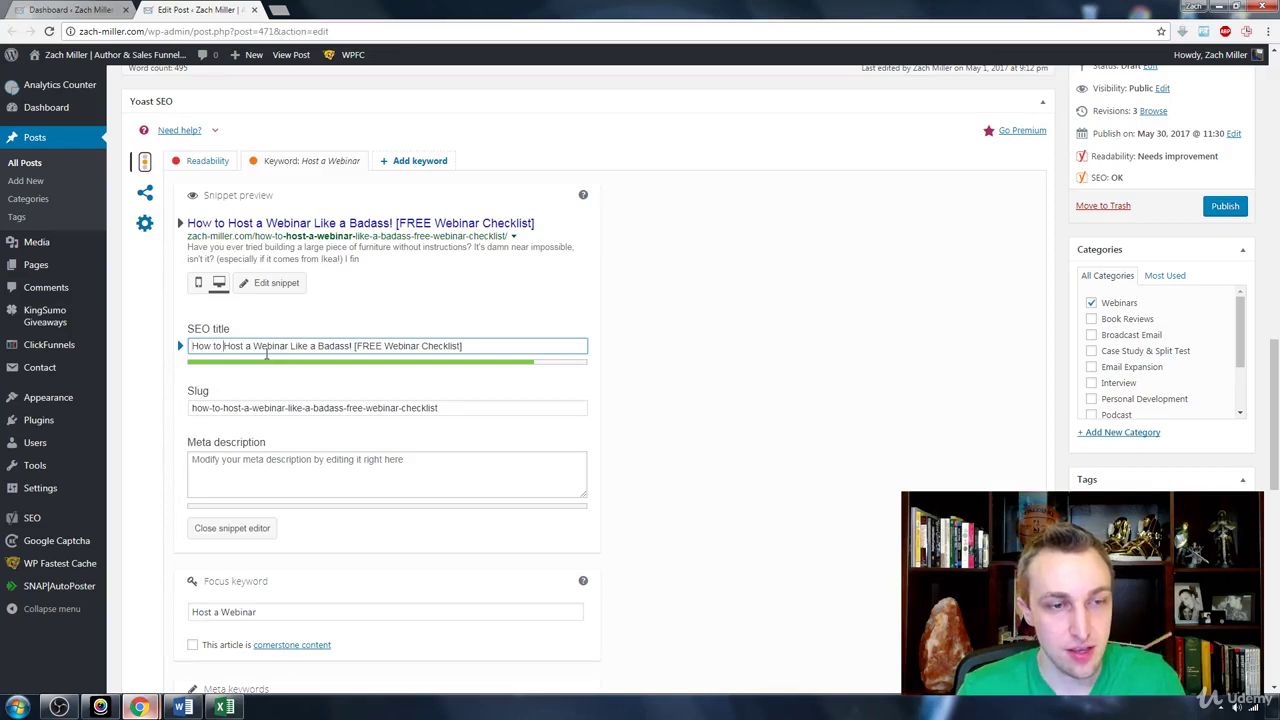
key("Delete")
type("h")
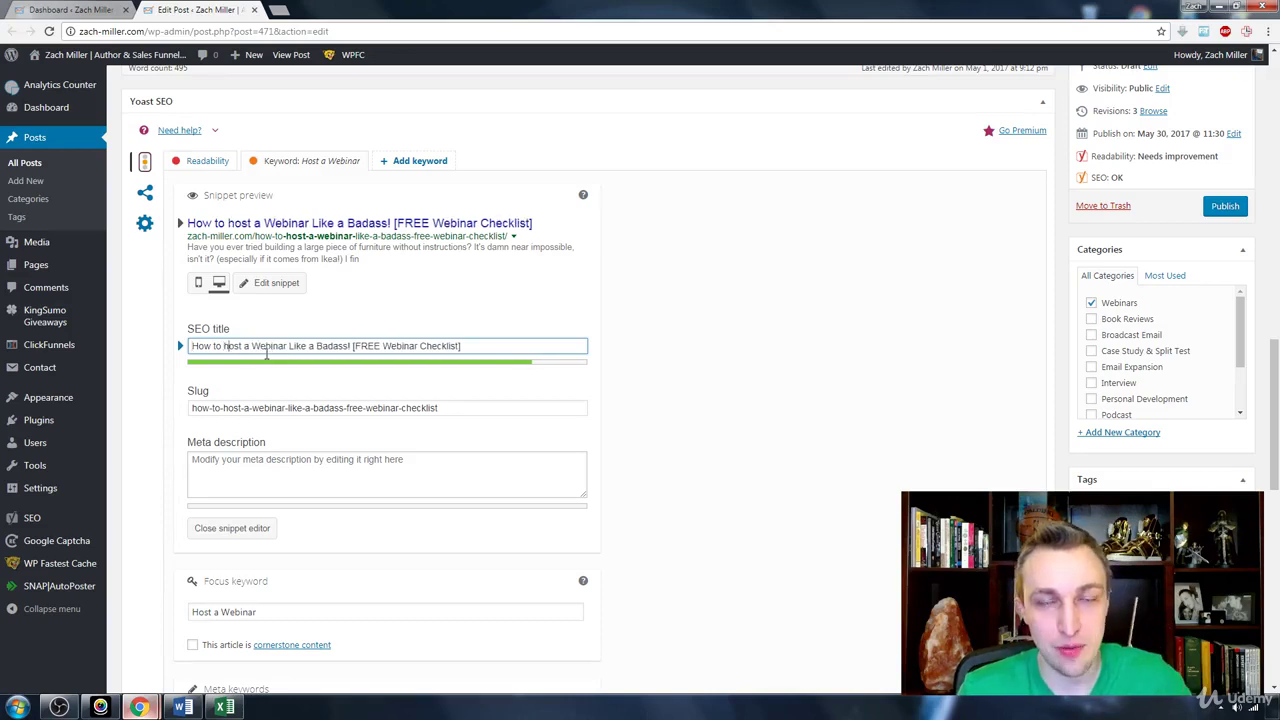
key("BackSpace")
type("H")
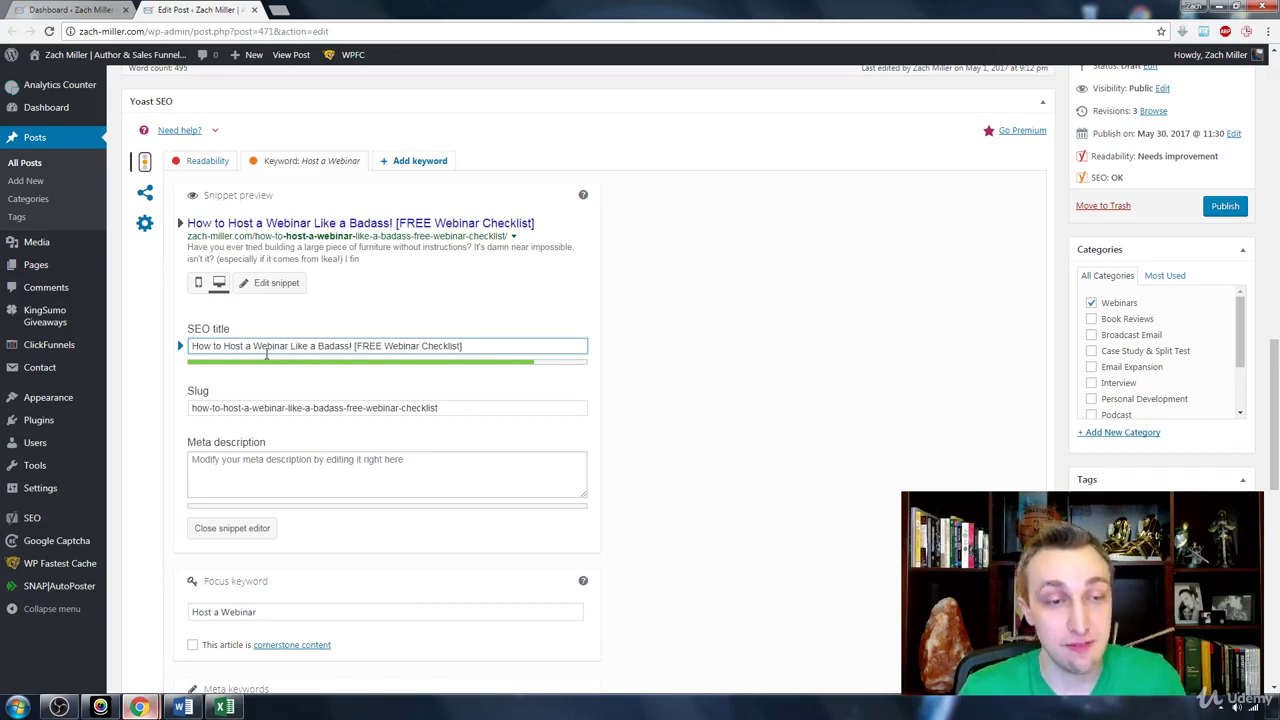
type("o")
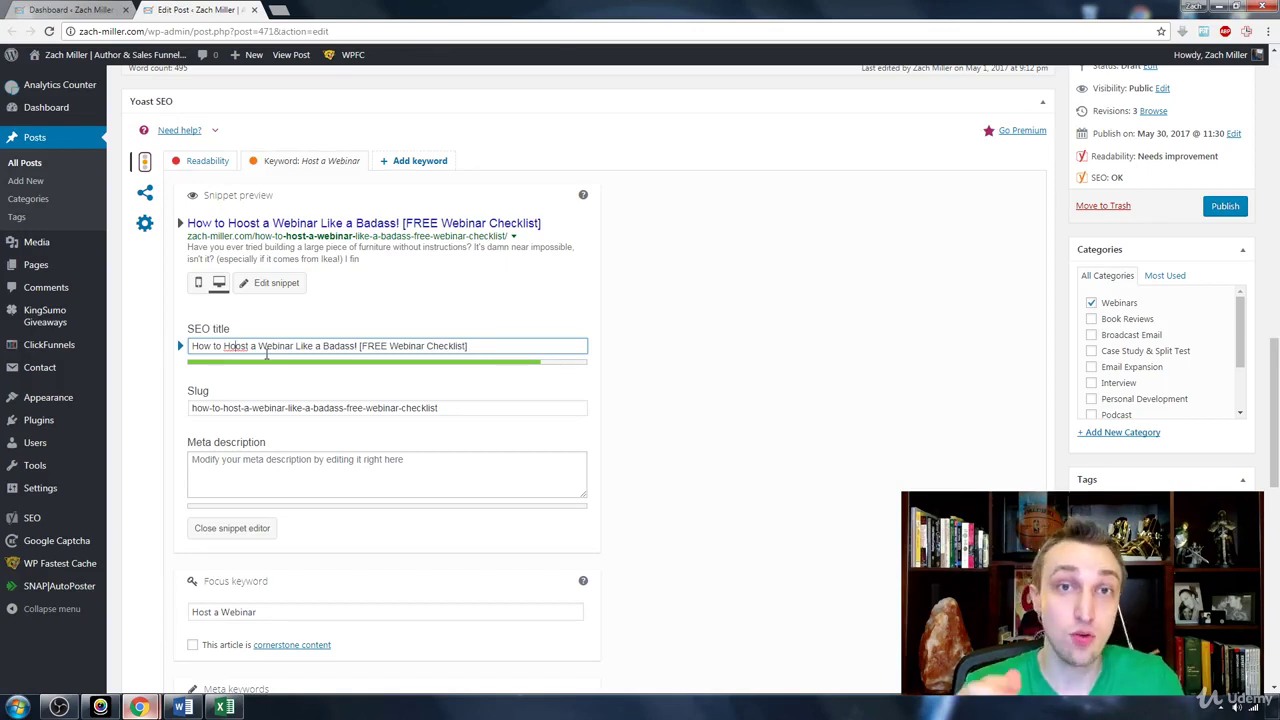
key("BackSpace")
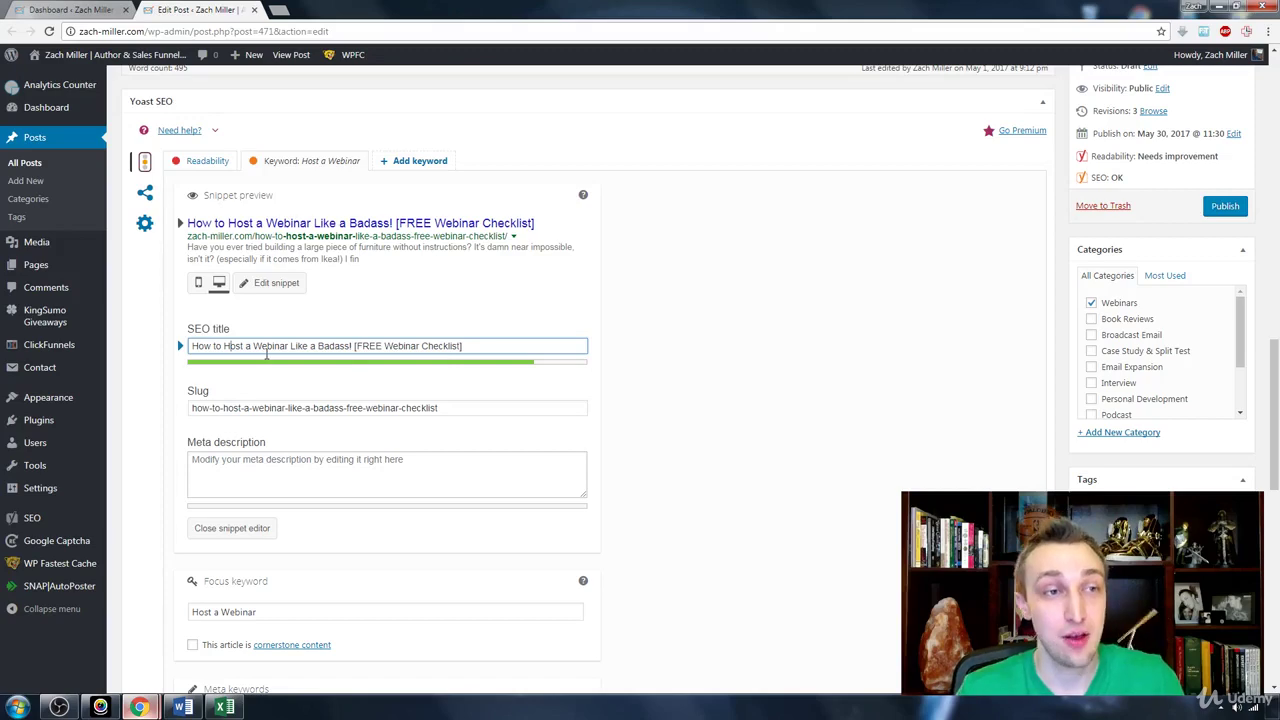
key("ctrl+t")
type("fiverr.com")
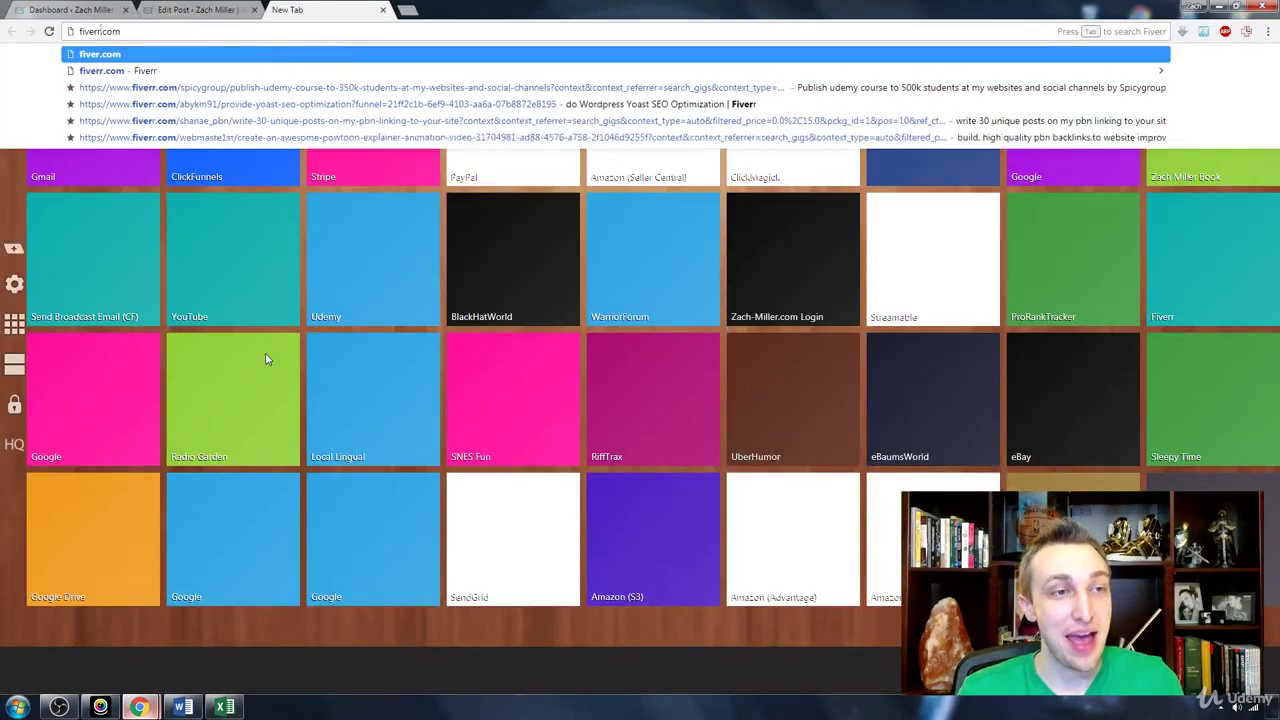
key("BackSpace")
key("BackSpace")
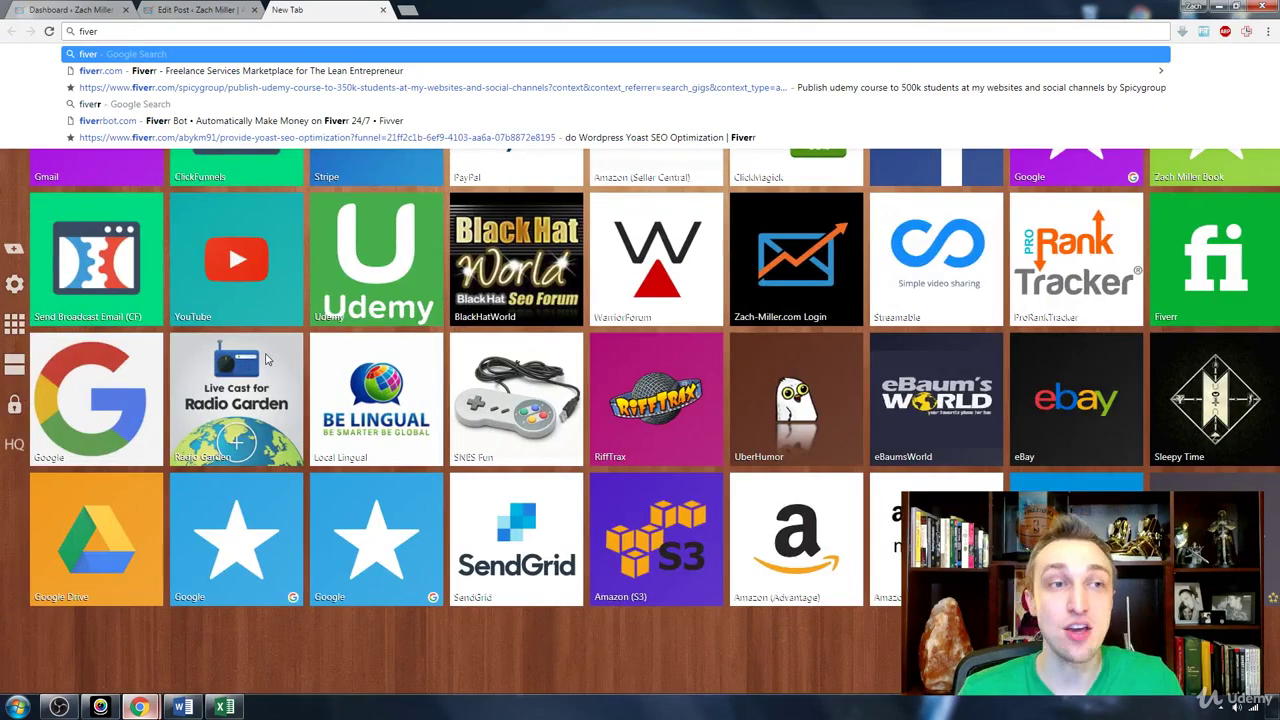
type("r")
key("BackSpace")
key("BackSpace")
key("BackSpace")
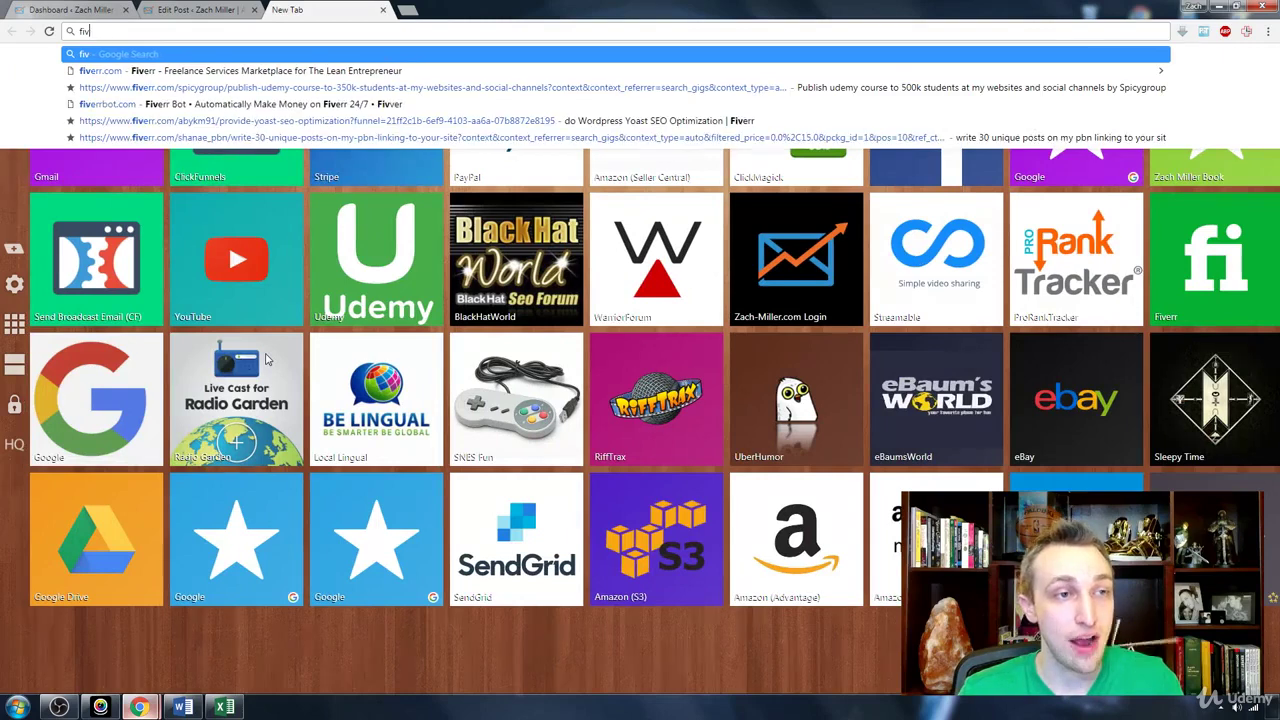
type("v")
key("BackSpace")
type("err")
key("ctrl+a")
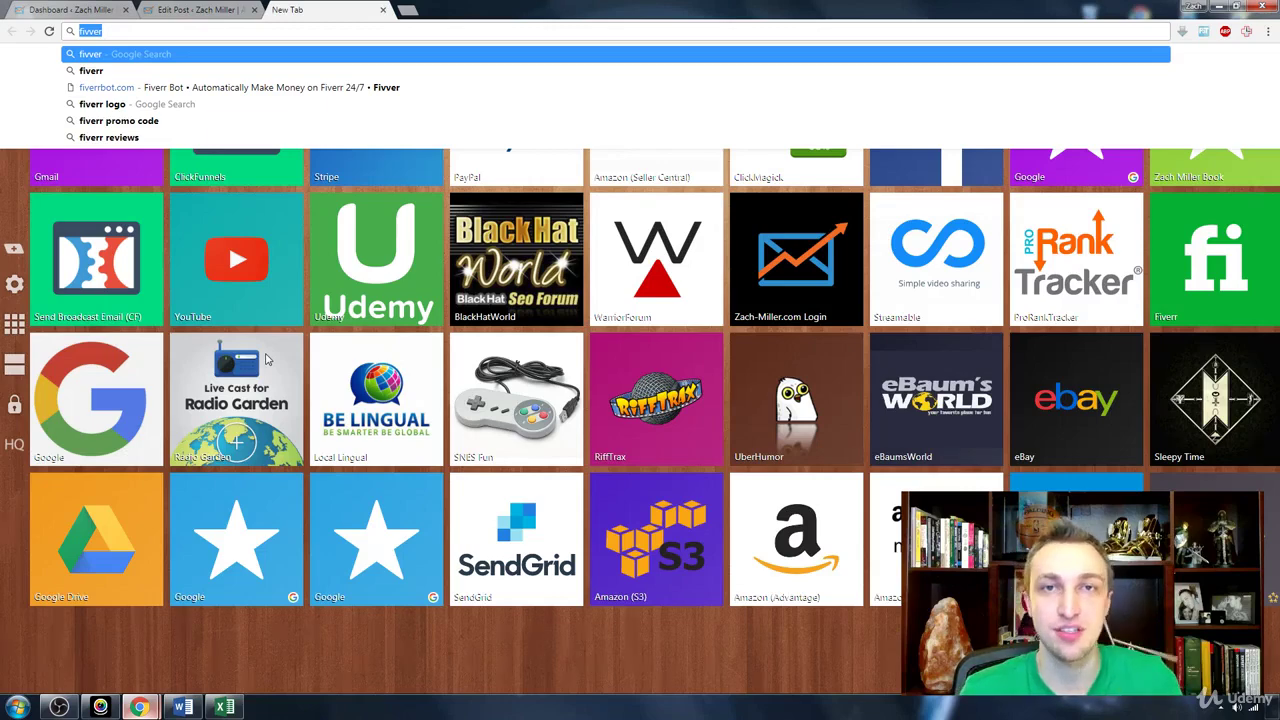
type("fiverr")
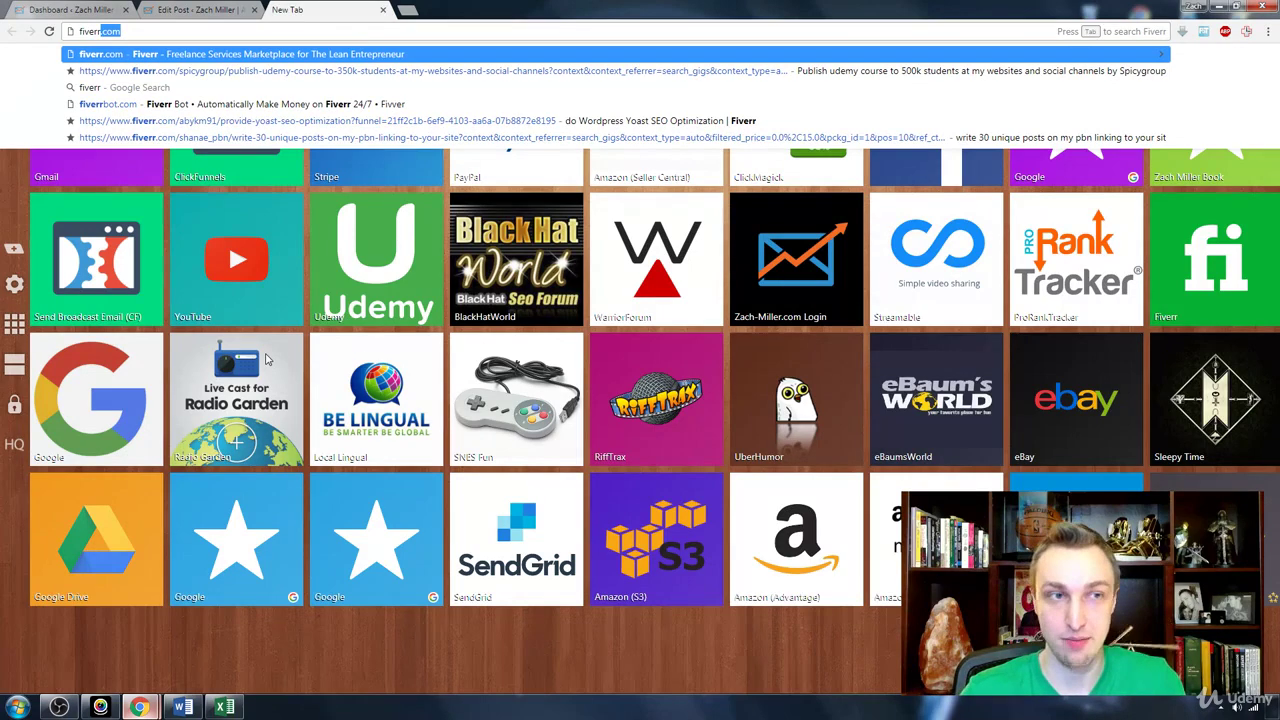
key("ctrl+w")
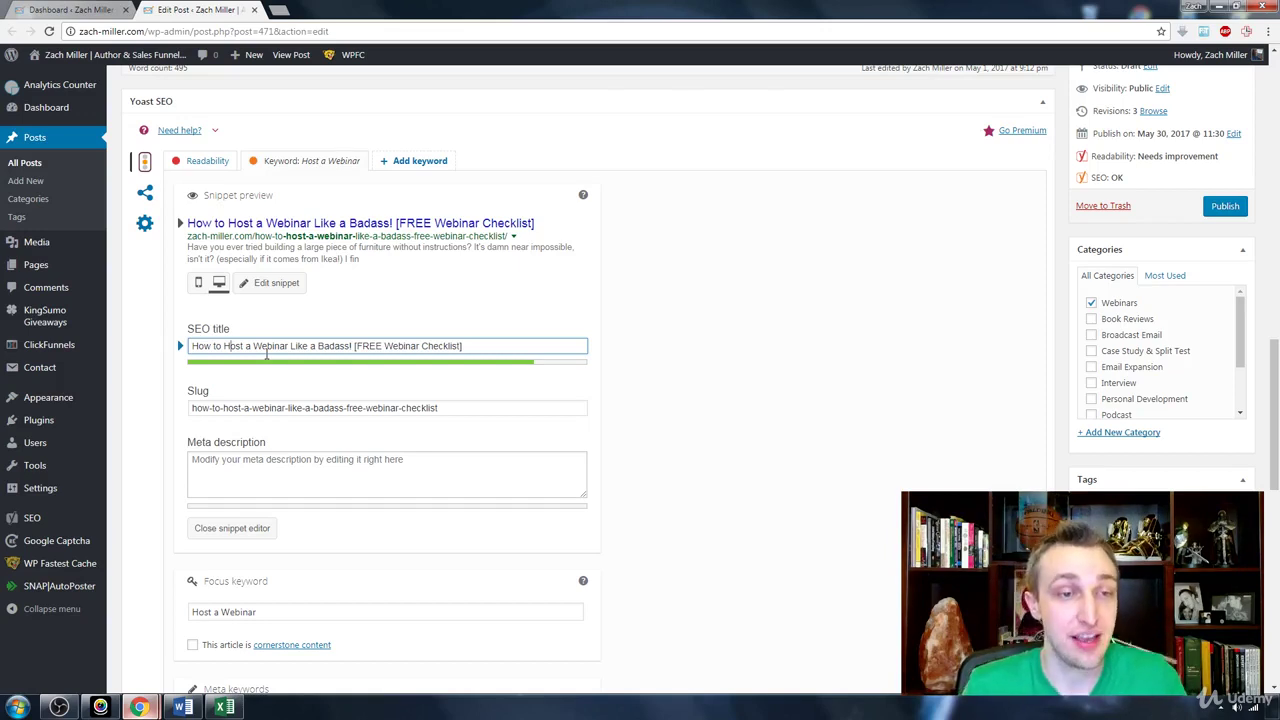
Try "index-page-no-keywords" as the slug and restore it to "how-to-host-a-webinar-like-a-badass-free-webinar-checklist"
left_click_drag(223, 346, 288, 347)
left_click_drag(223, 408, 287, 408)
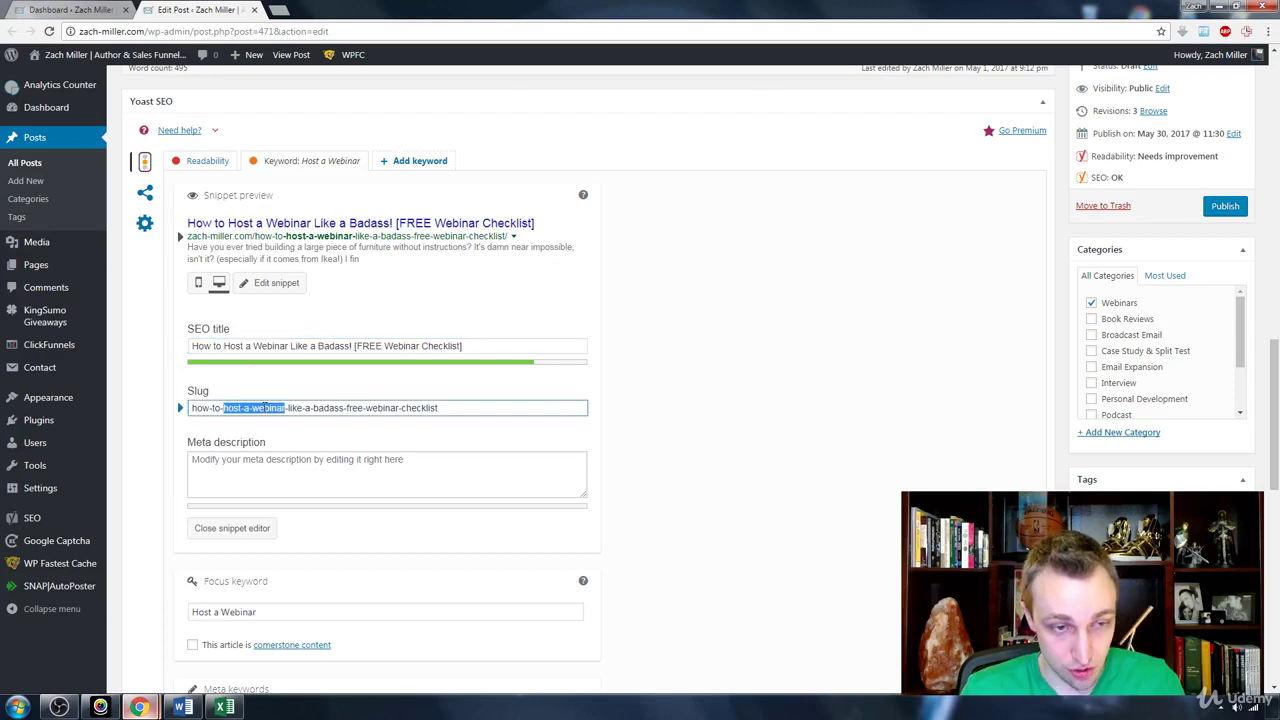
left_click(244, 408)
key("BackSpace")
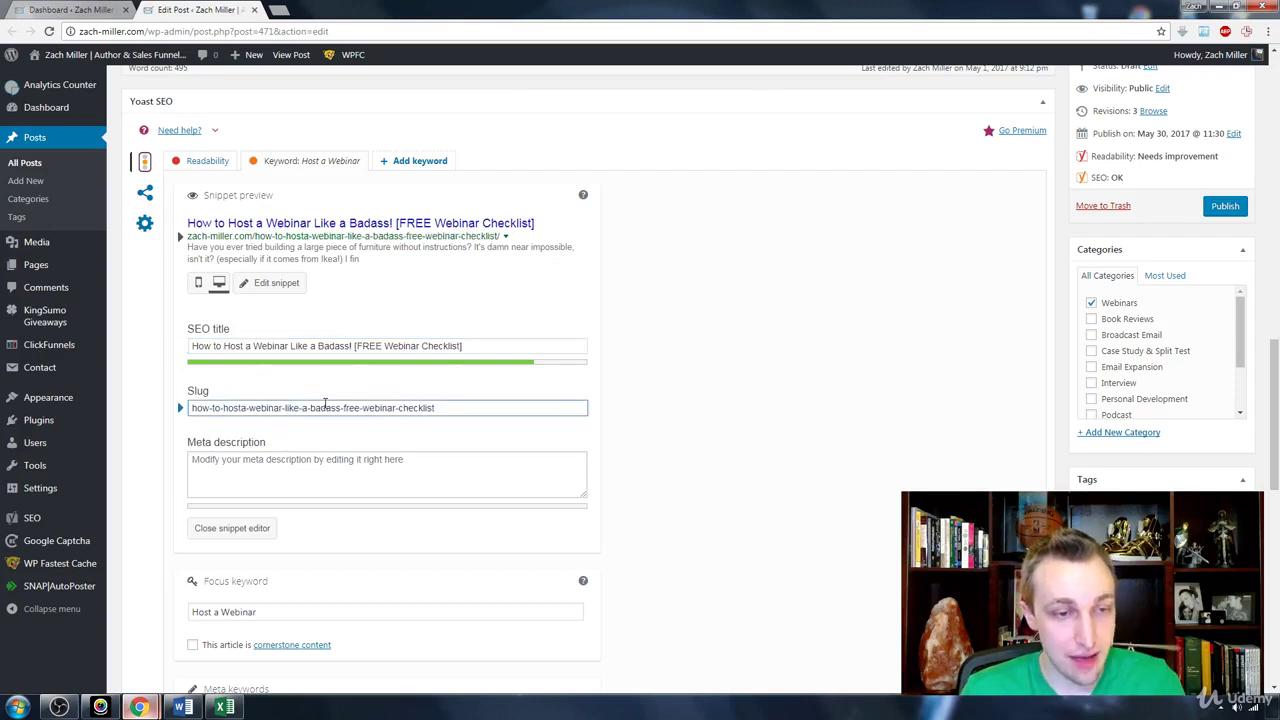
key("Right")
key("Delete")
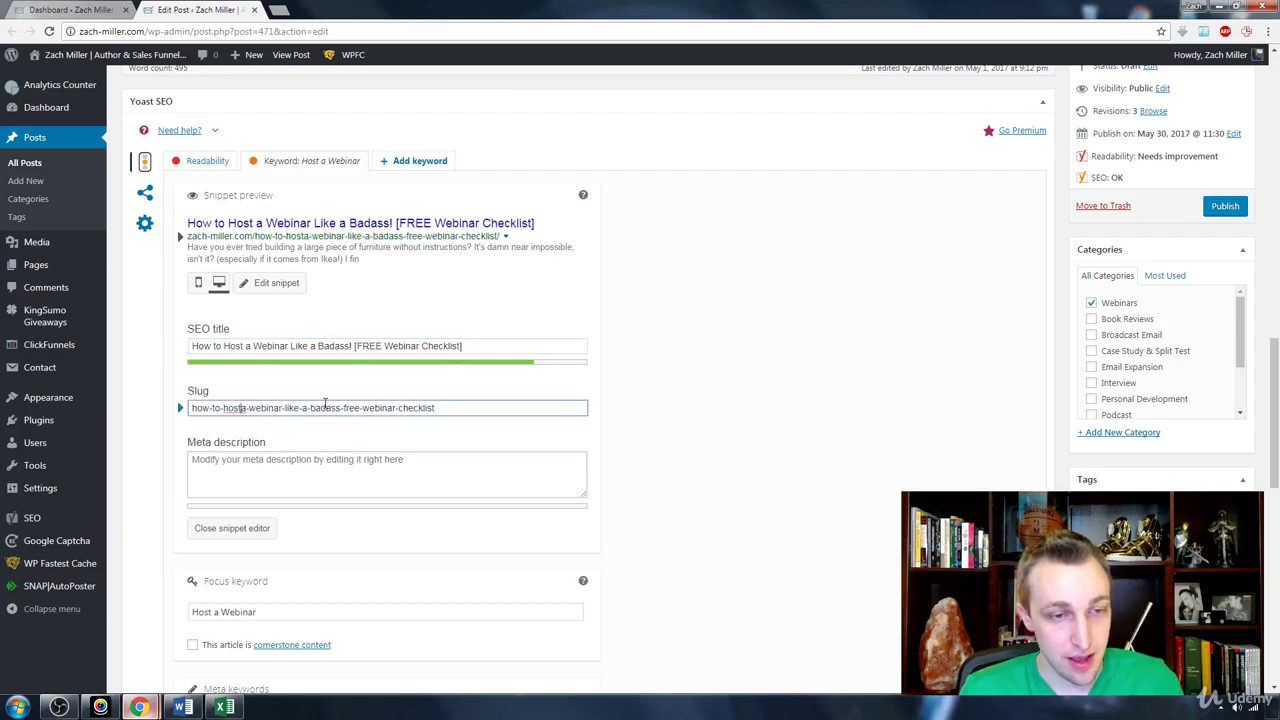
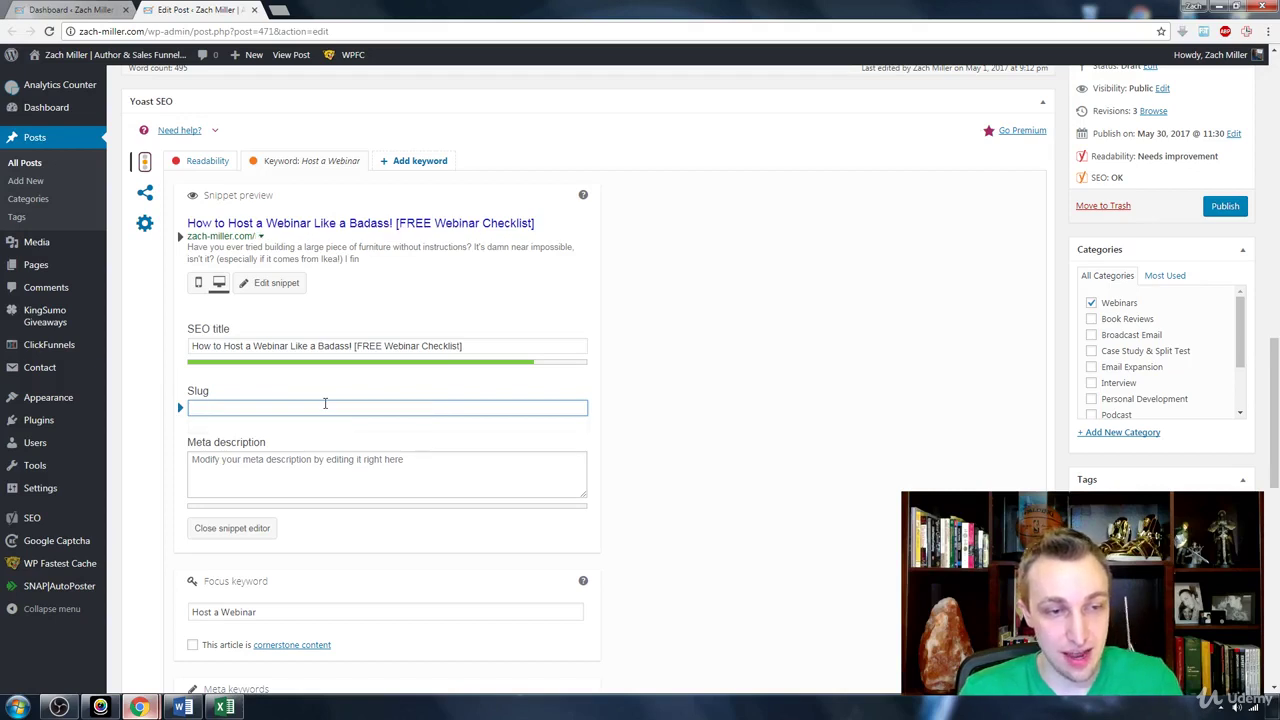
type("-pag")
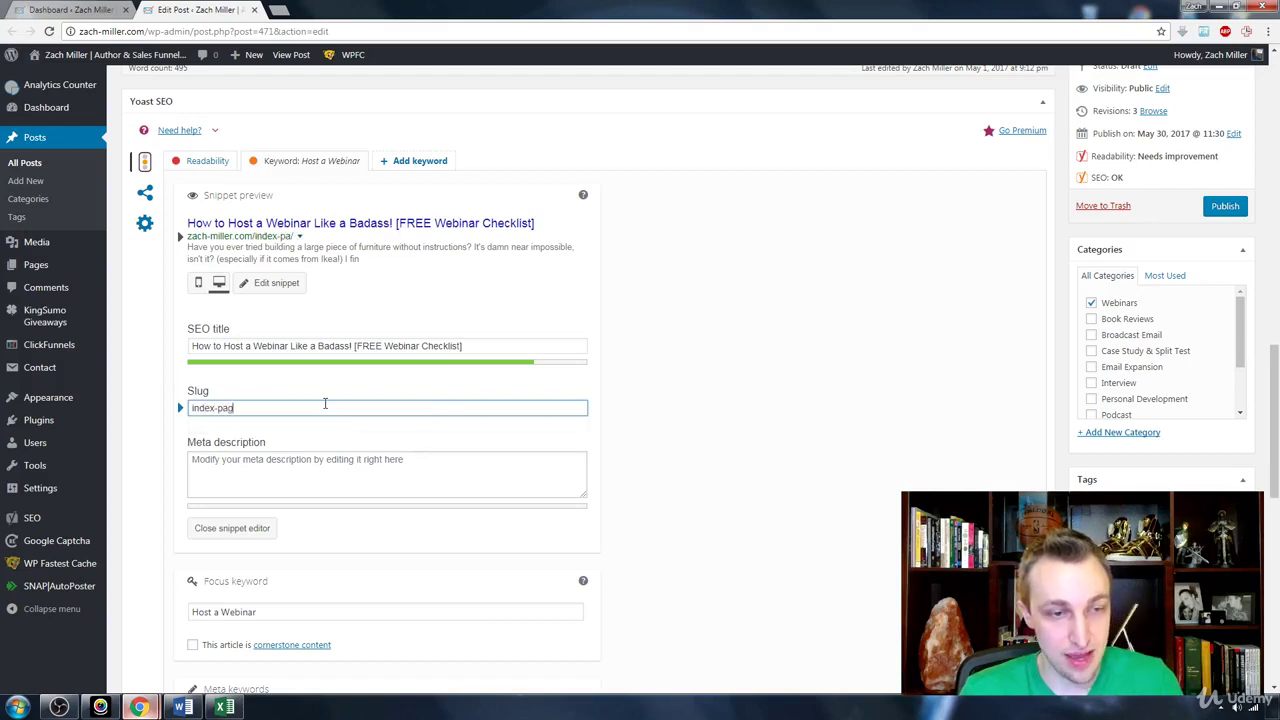
type("e-no-keywords")
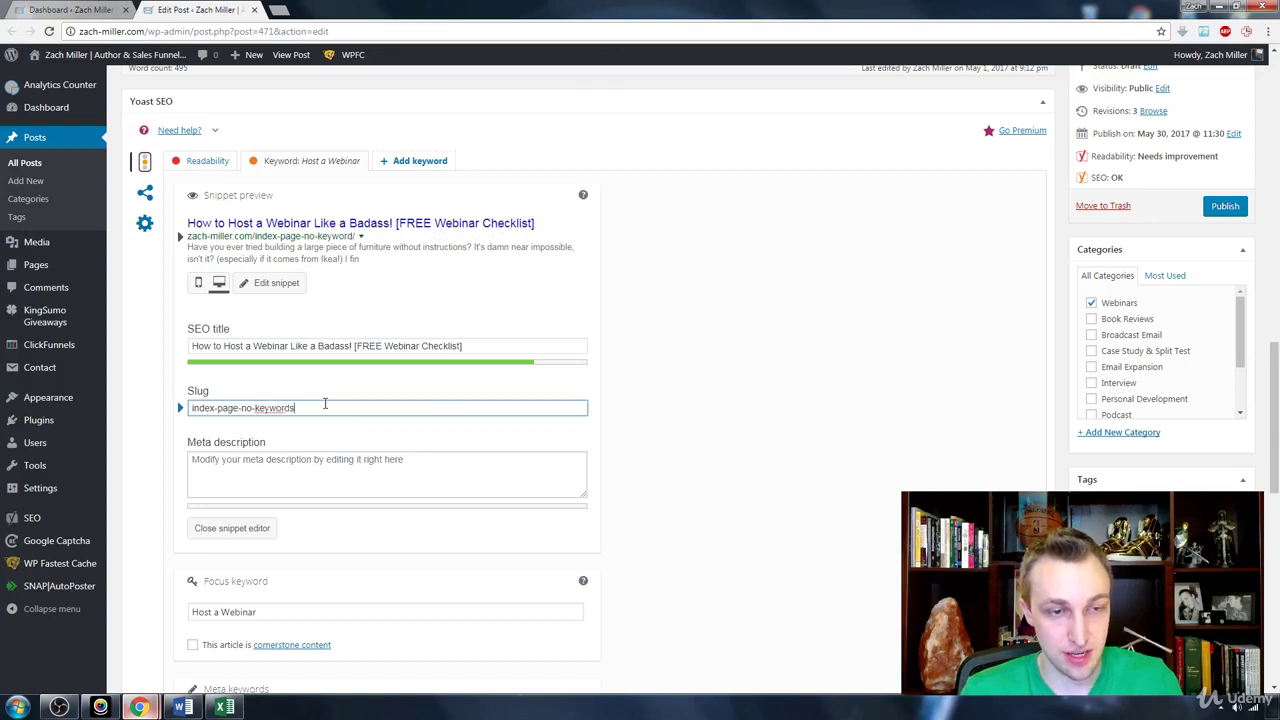
key("ctrl+a")
type("how-to-host-a-webinar-like-a-badass-free-webinar-checklist")
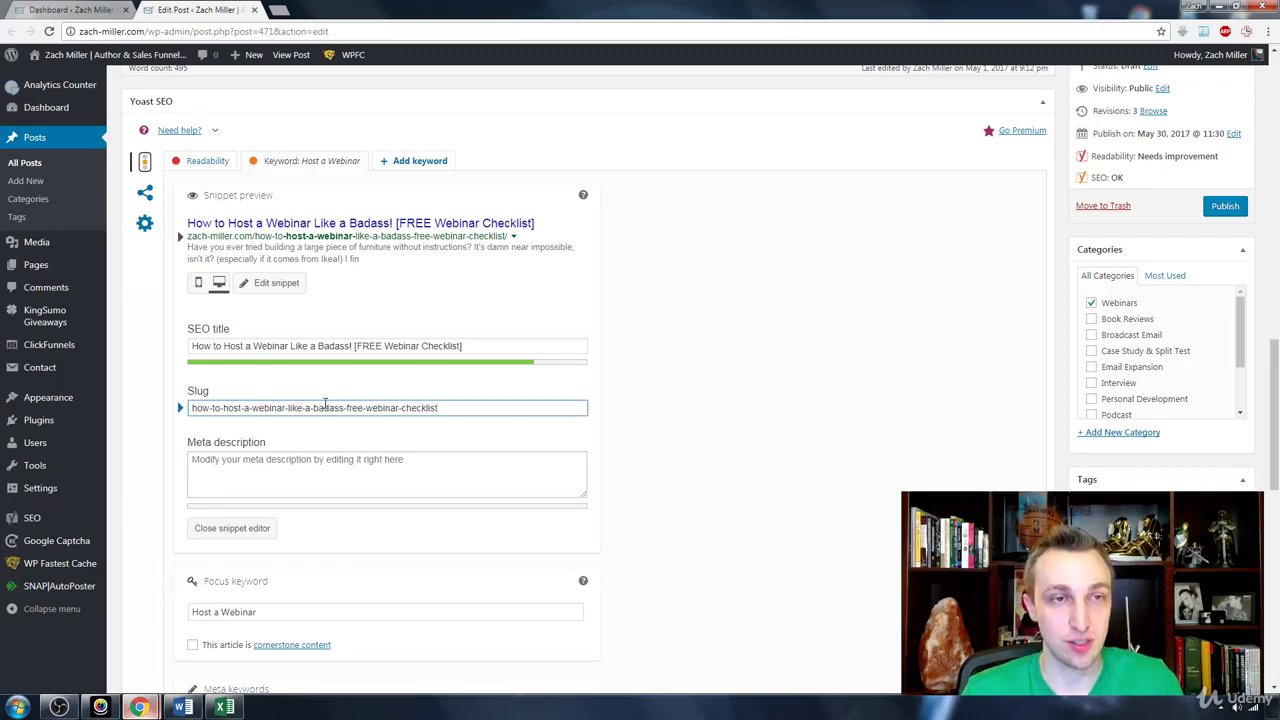
key("ctrl+t")
type("zach-miller.com/")
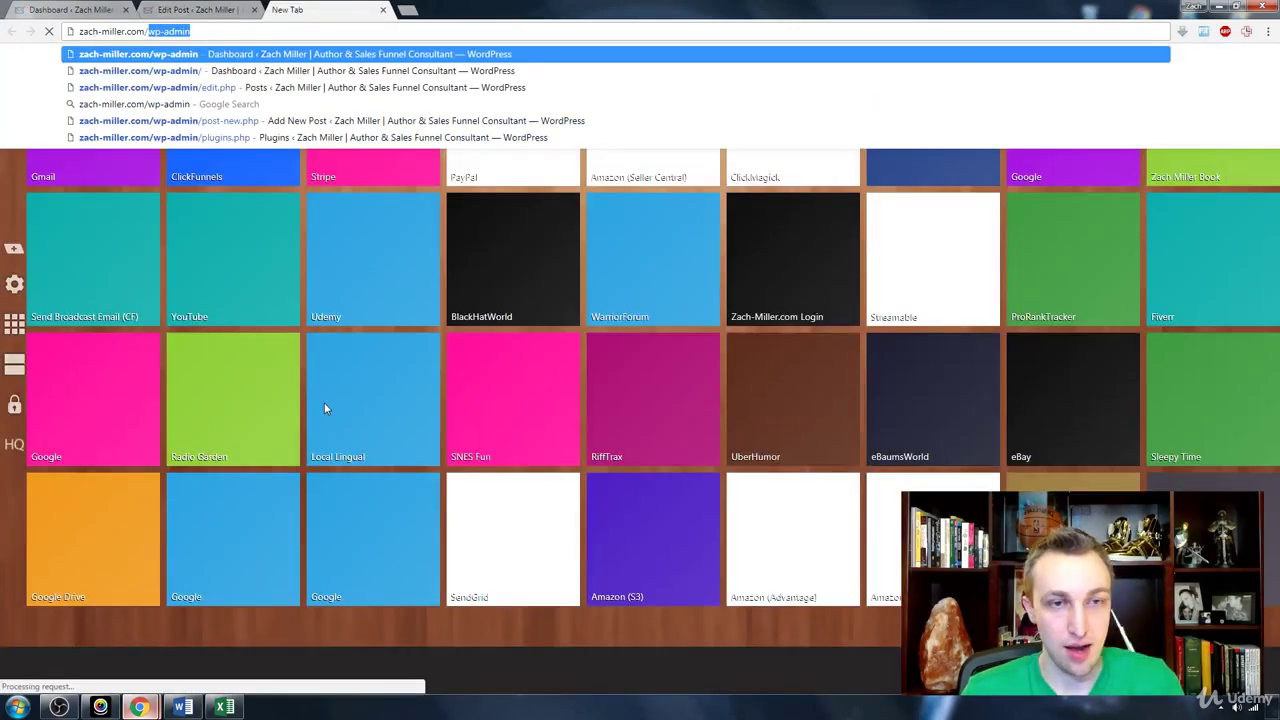
type("page2.html")
key("BackSpace")
key("BackSpace")
key("BackSpace")
key("BackSpace")
key("ctrl+a")
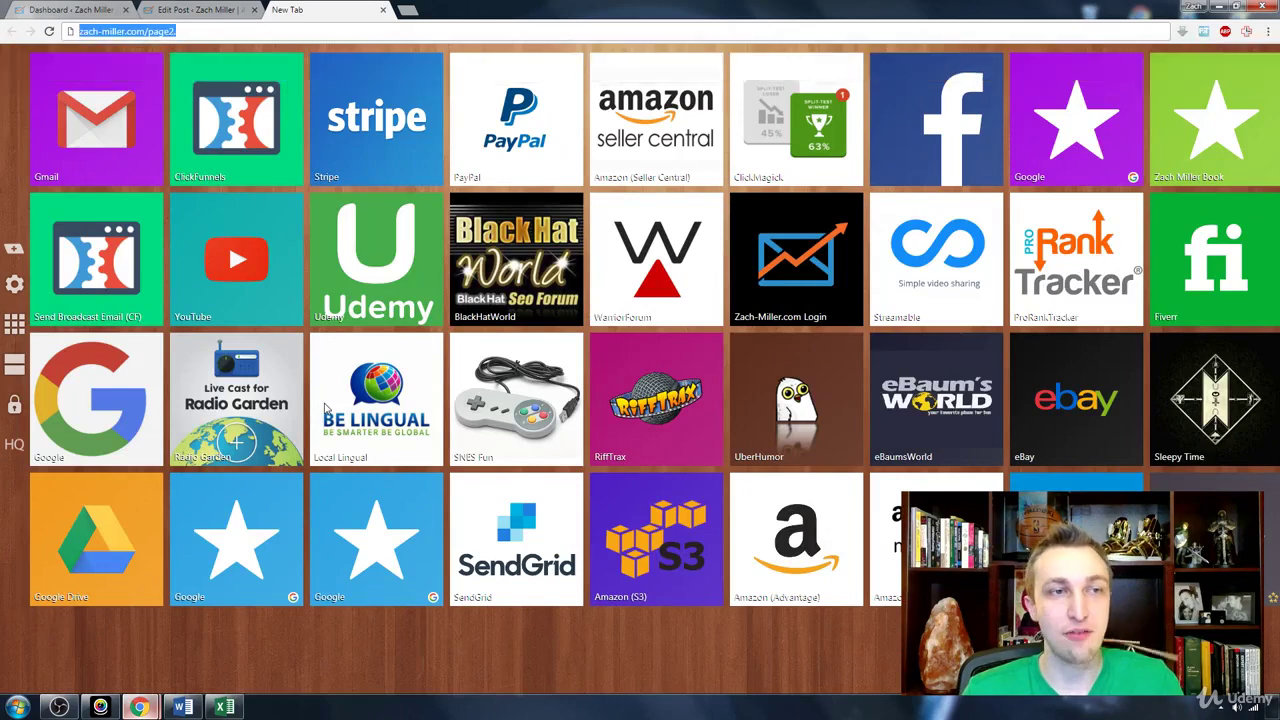
key("ctrl+w")
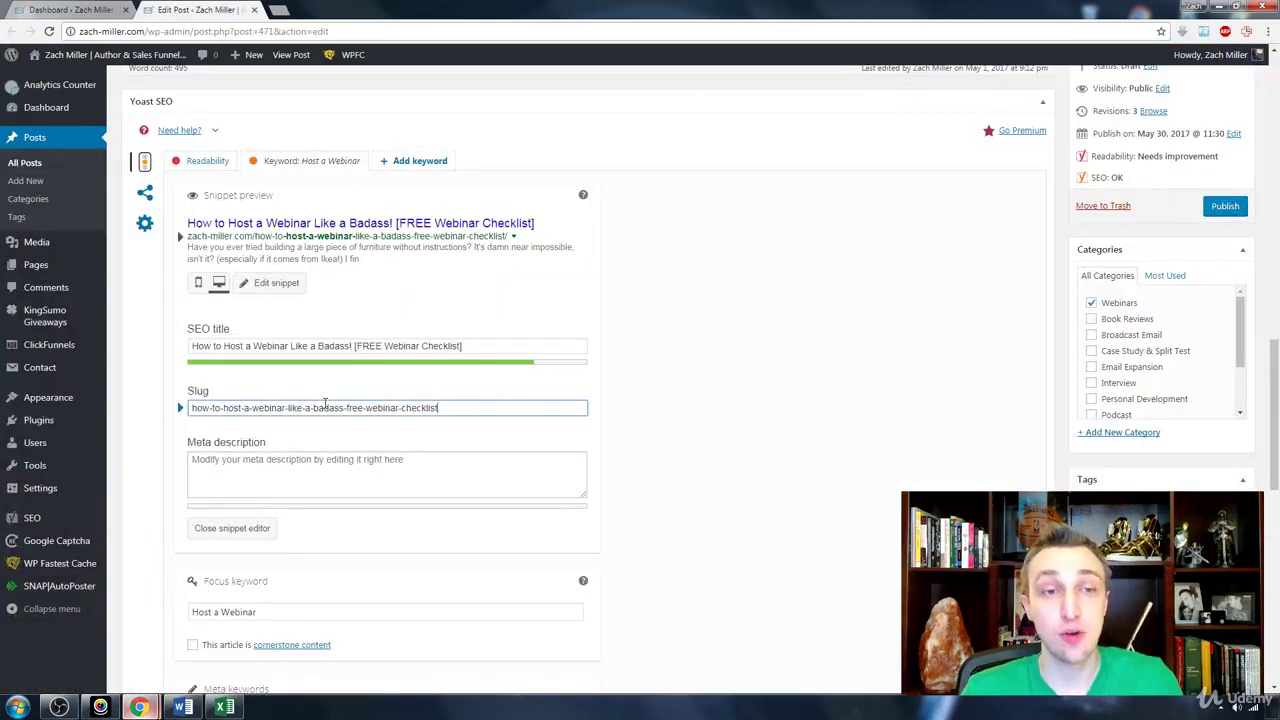
Fill the meta description with the excerpt from the snippet preview, starting "Have you ever tried building a large piece of furniture without instructions?"
left_click_drag(256, 236, 494, 240)
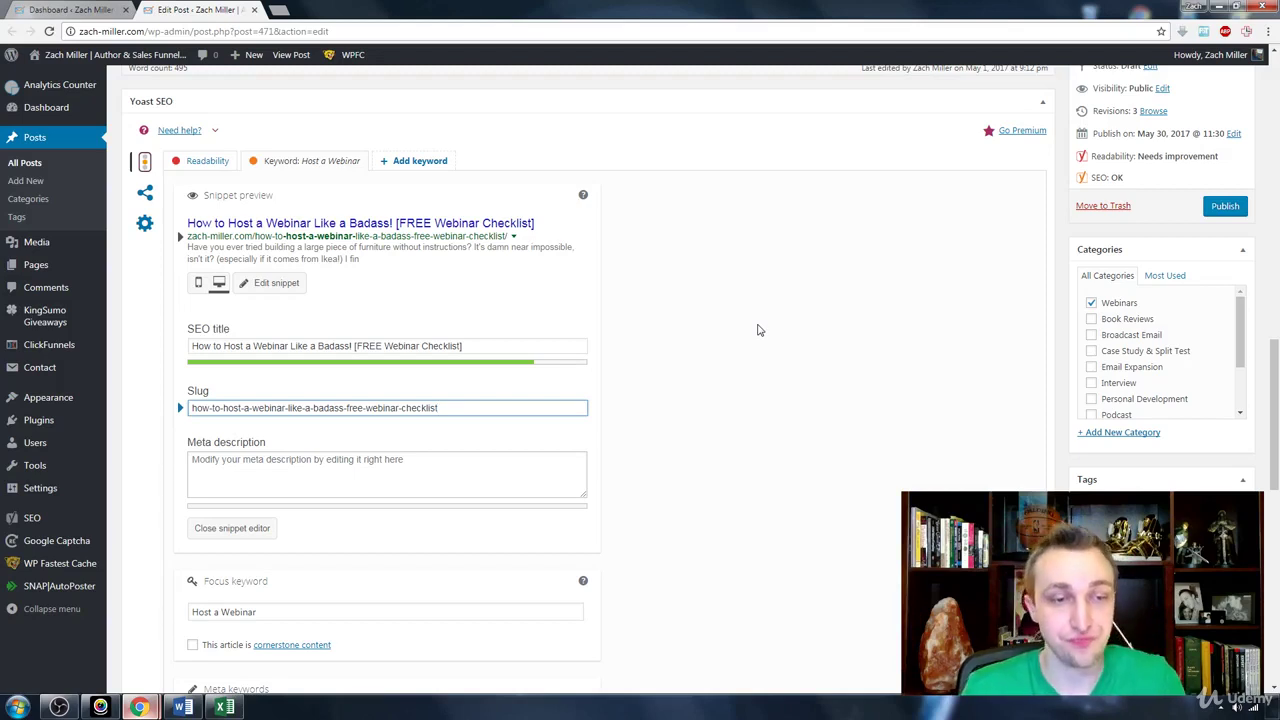
left_click(262, 258)
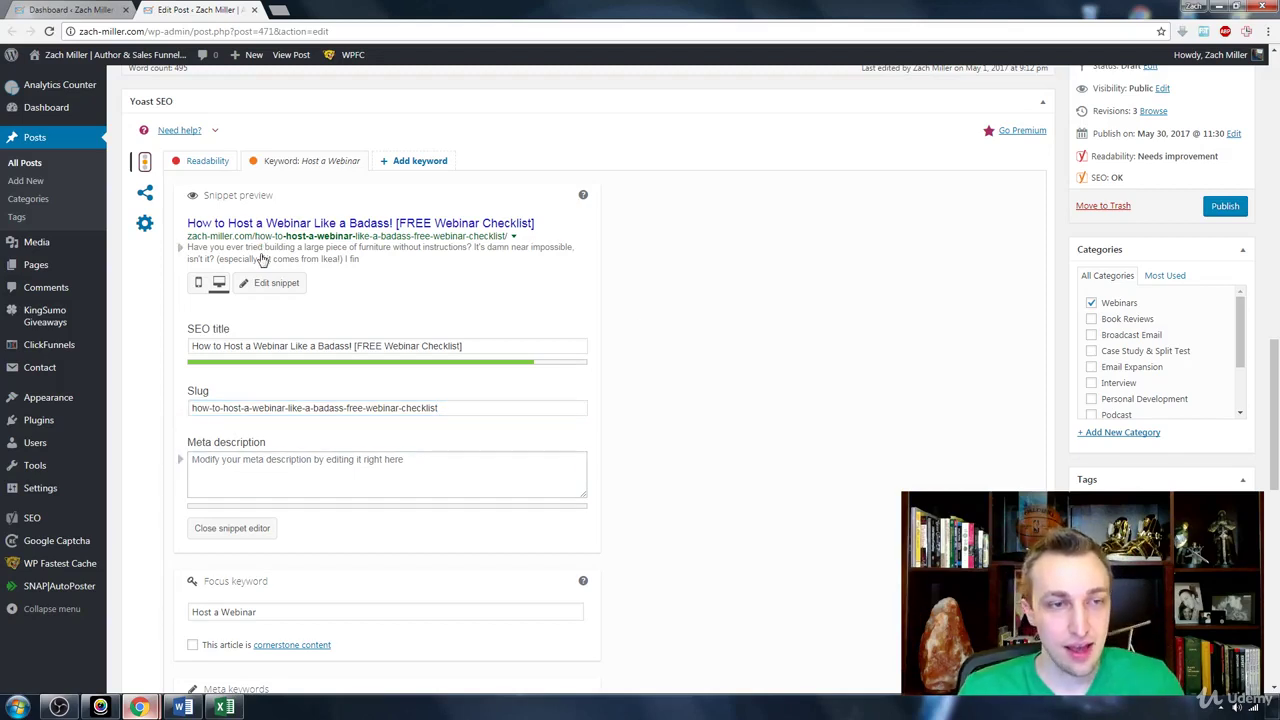
triple_click(228, 259)
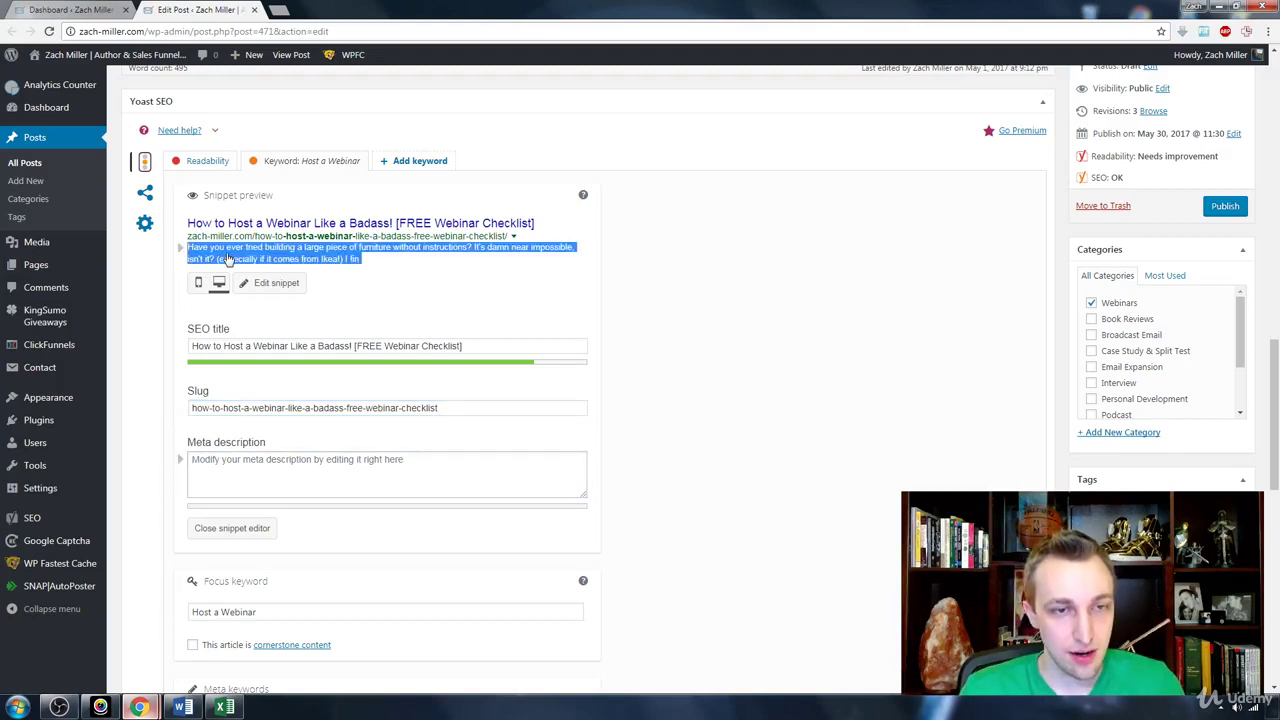
left_click(280, 480)
type("Have you ever tried building a large piece of furniture without instructions? It's damn near impossible. isn't it? (especially if it comes from Ikea!) I fin")
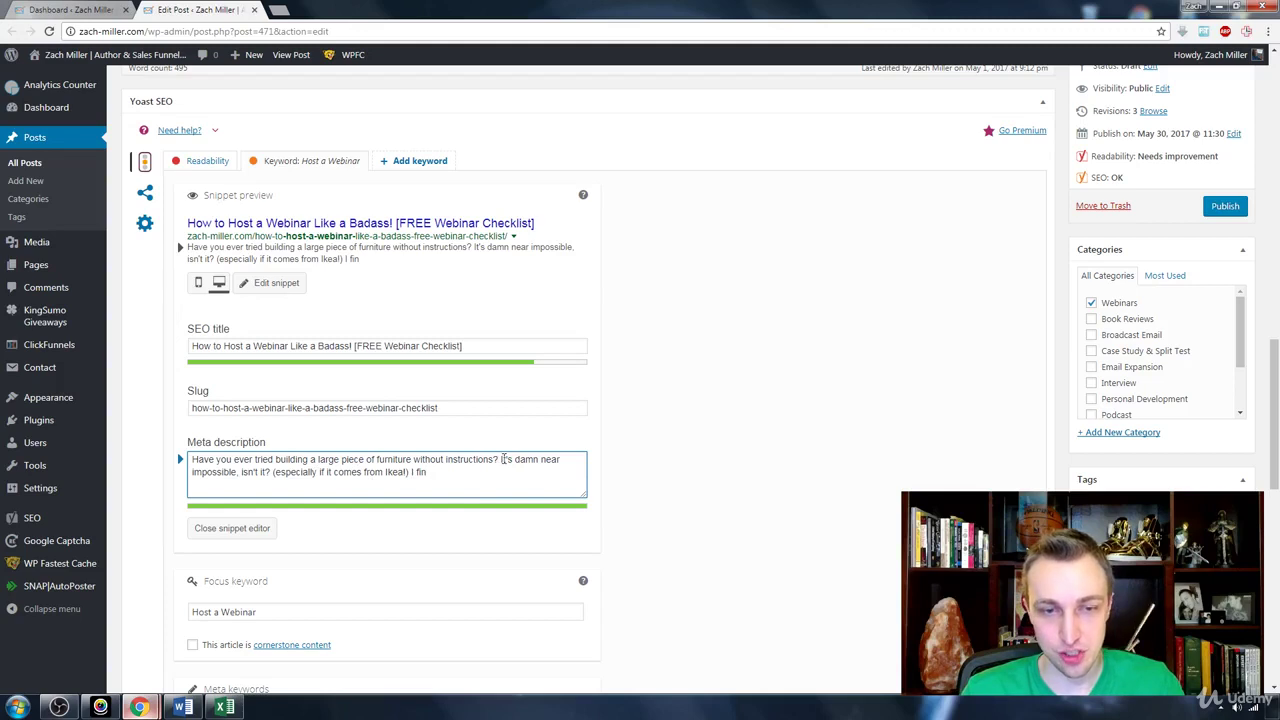
Shorten the second sentence of the meta description to "It's impossible!" and delete the rest of the text after it
left_click_drag(513, 461, 558, 458)
key("BackSpace")
key("BackSpace")
type("!")
key("shift+ctrl+End")
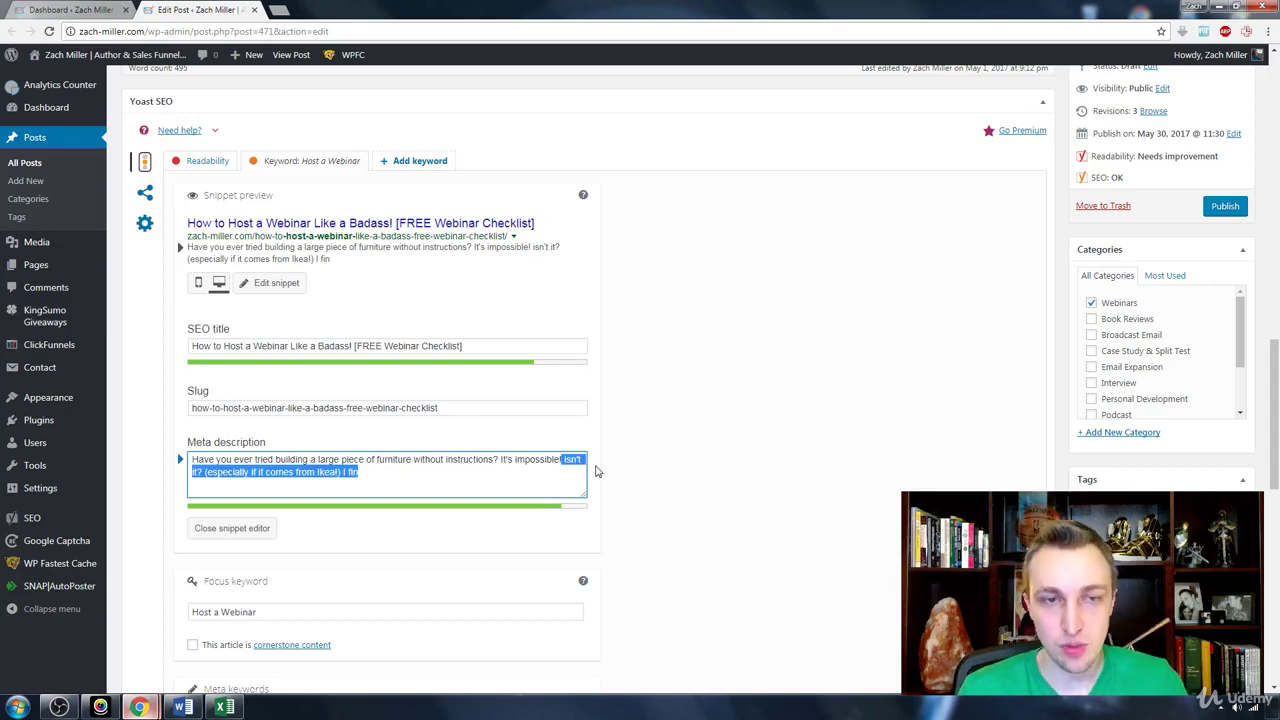
key("BackSpace")
Add "Same with webinars - learn how to host a webinar like a badass." to the end of the meta description, correcting its typos
type("Same wtih webinars - learn how to host a webinar")
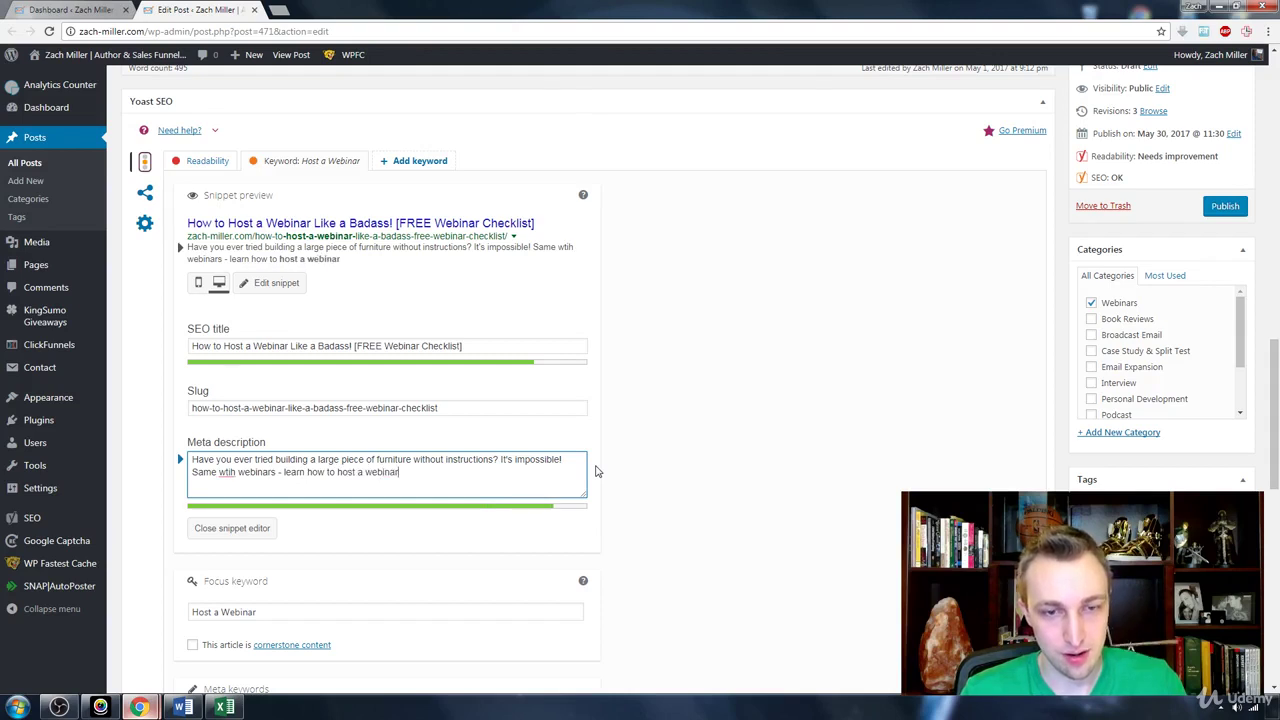
type(" like a basadd")
key("BackSpace")
type("ss.")
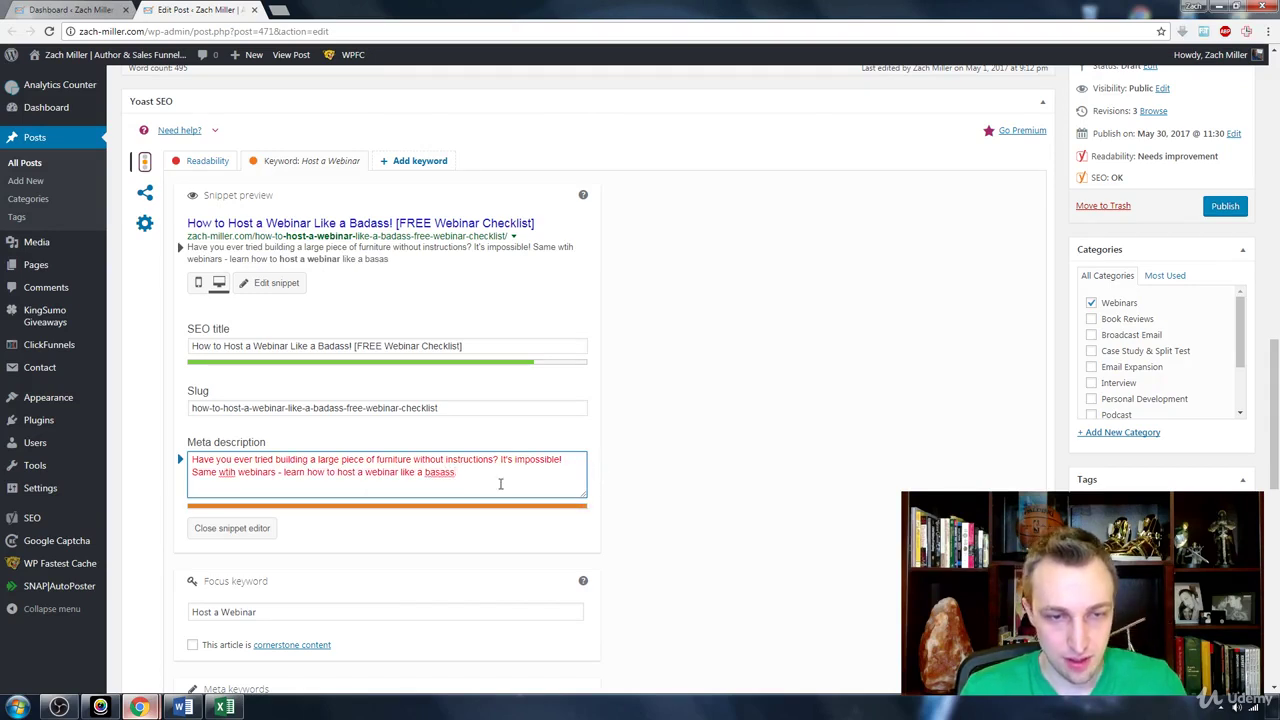
key("Left")
key("Left")
key("Left")
key("BackSpace")
type("d")
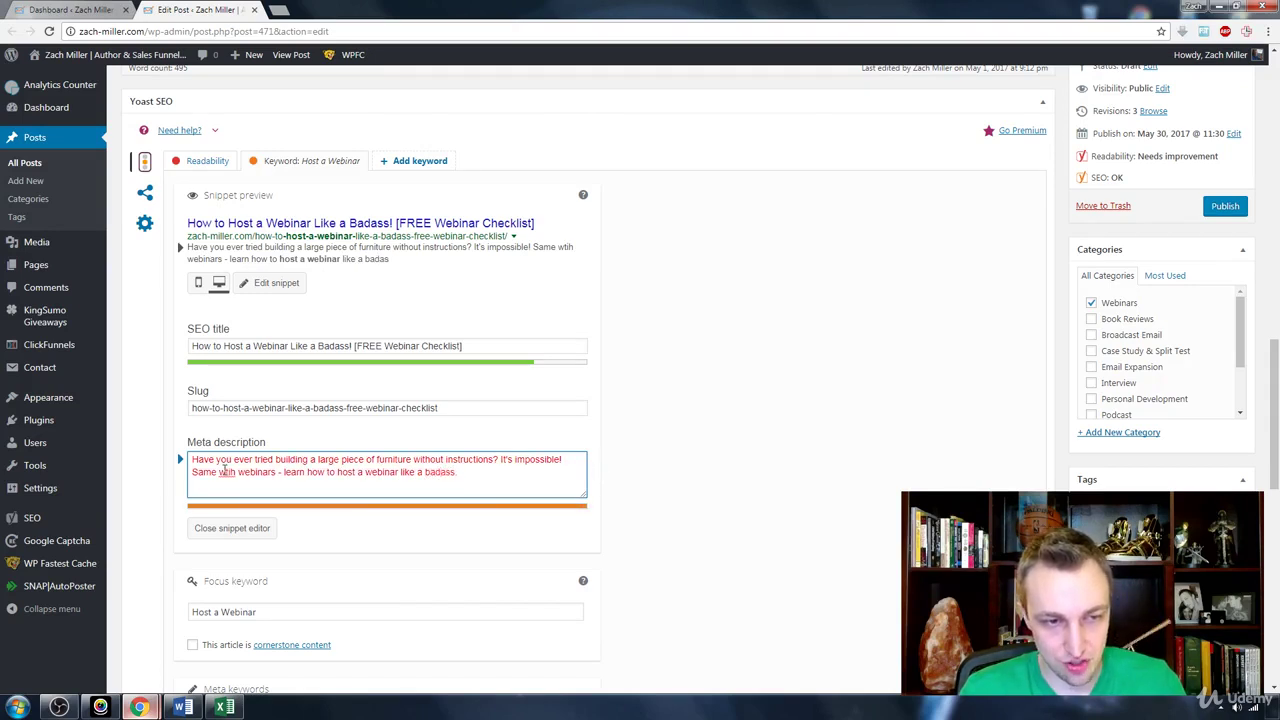
type("t")
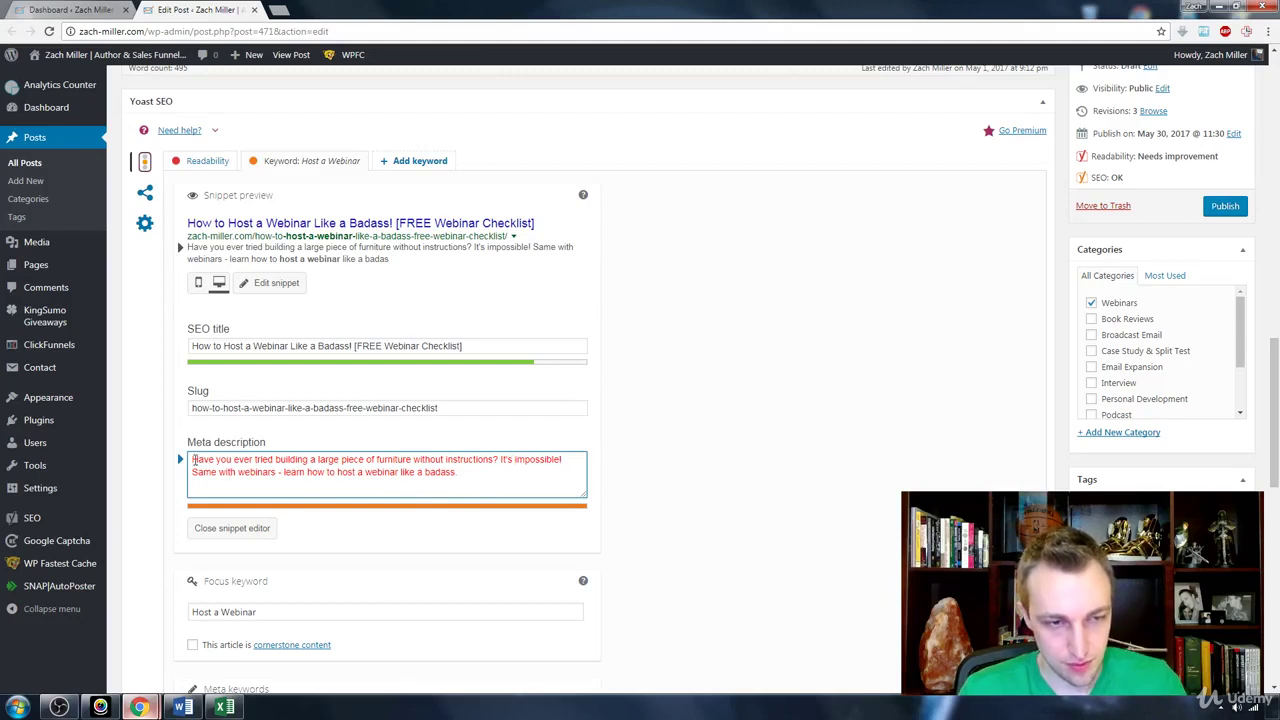
Shorten the opening of the meta description from "Have you ever tried" to "Ever tried"
left_click_drag(204, 461, 218, 465)
key("BackSpace")
key("Delete")
key("Delete")
type("E")
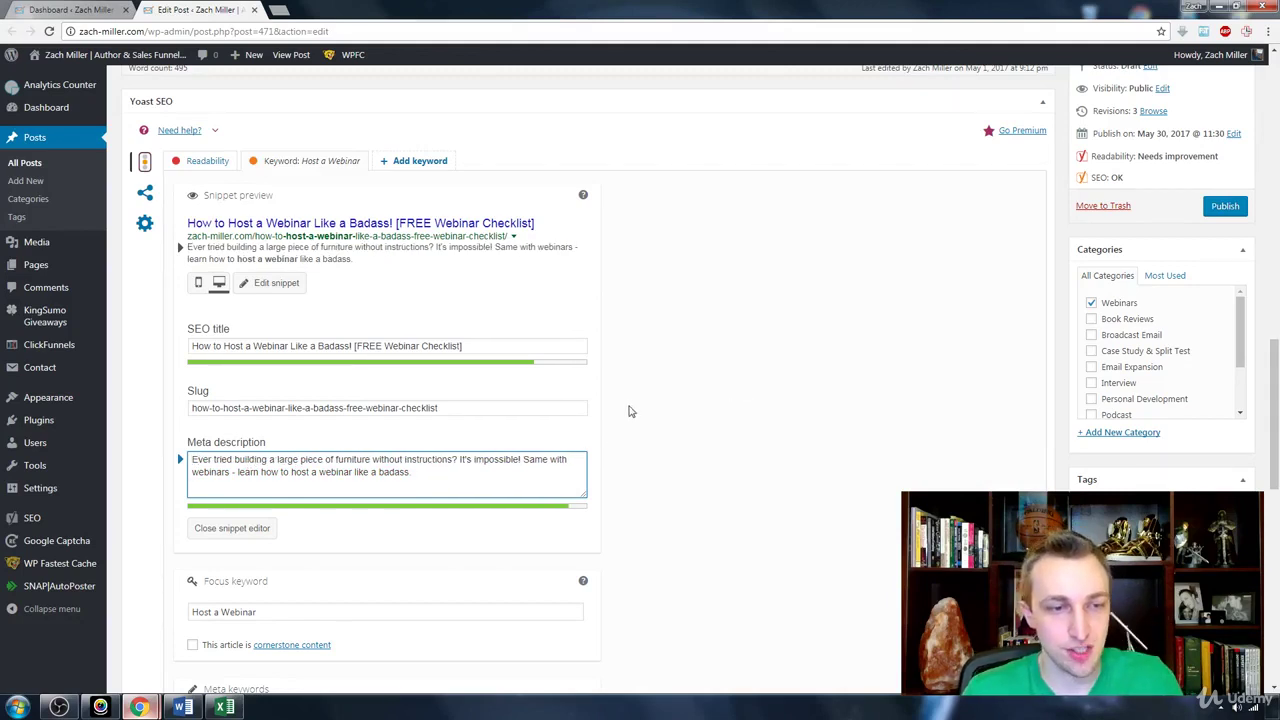
Replace the closing words "like a badass" in the meta description with "with instructions."
double_click(393, 472)
left_click_drag(393, 476, 357, 475)
type("with ")
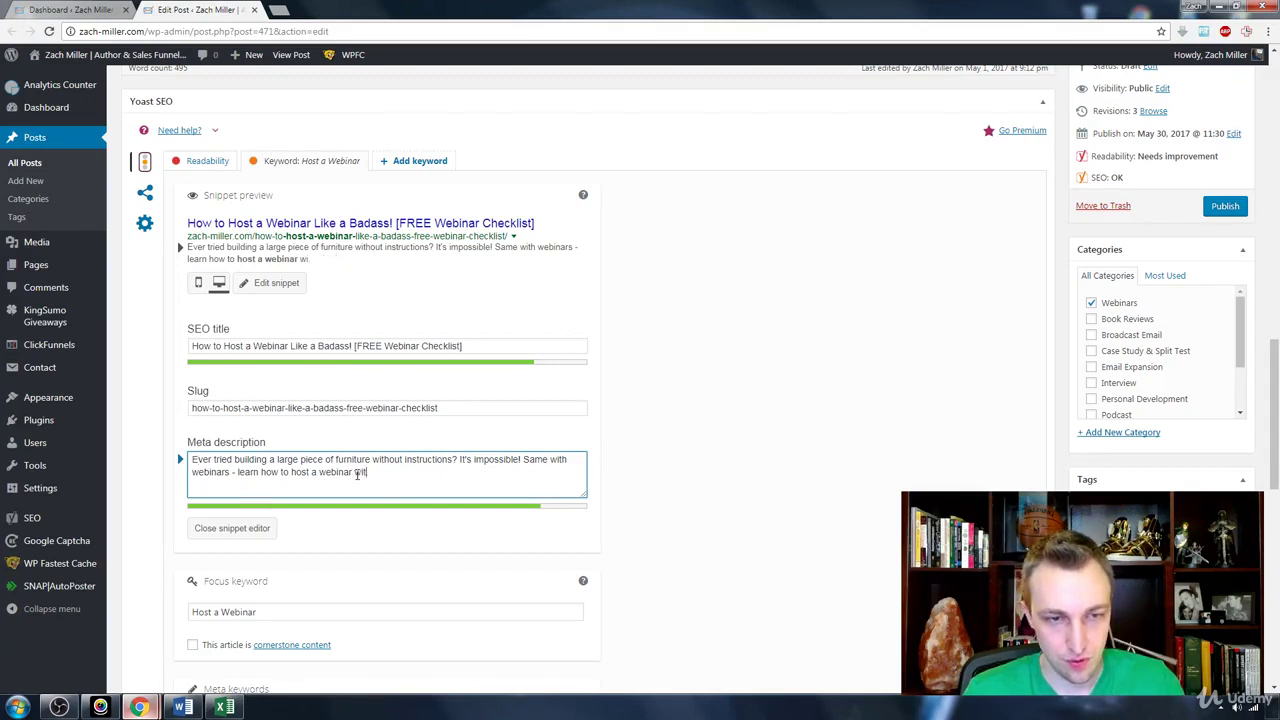
type("instructions.")
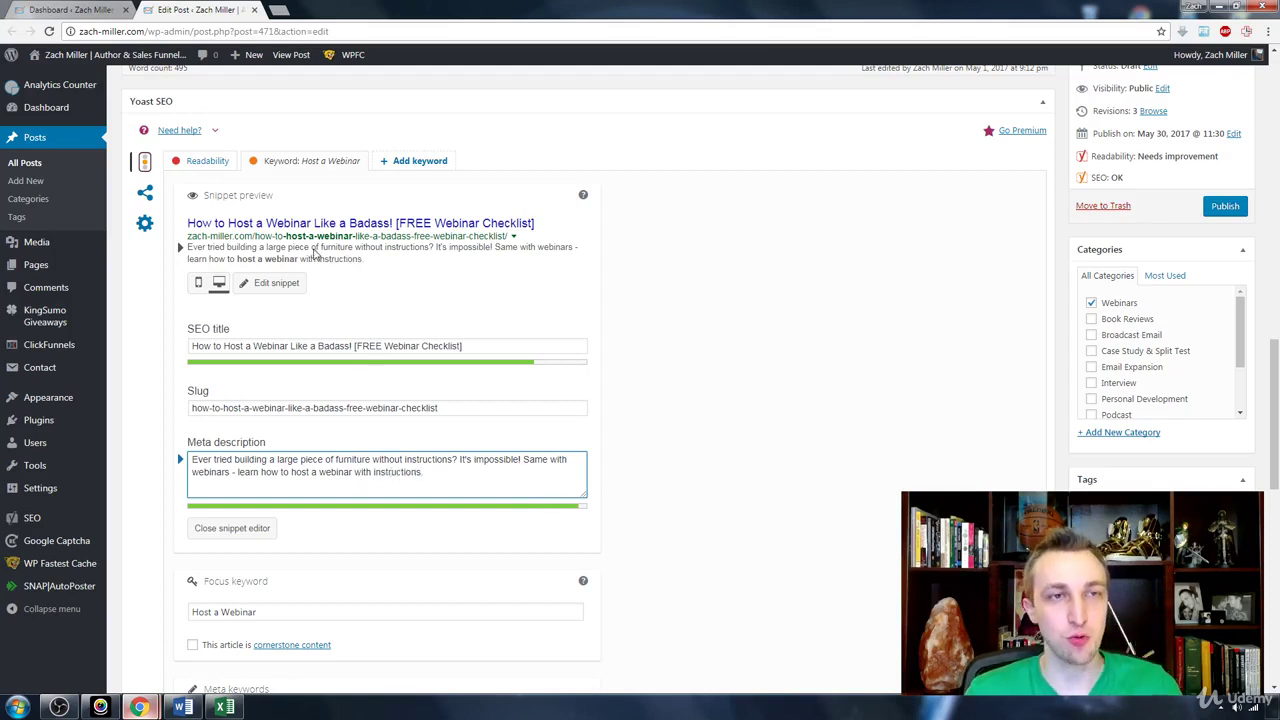
Open Google in a new browser tab and search for "value ladder"
key("ctrl+t")
type("google.com")
key("Return")
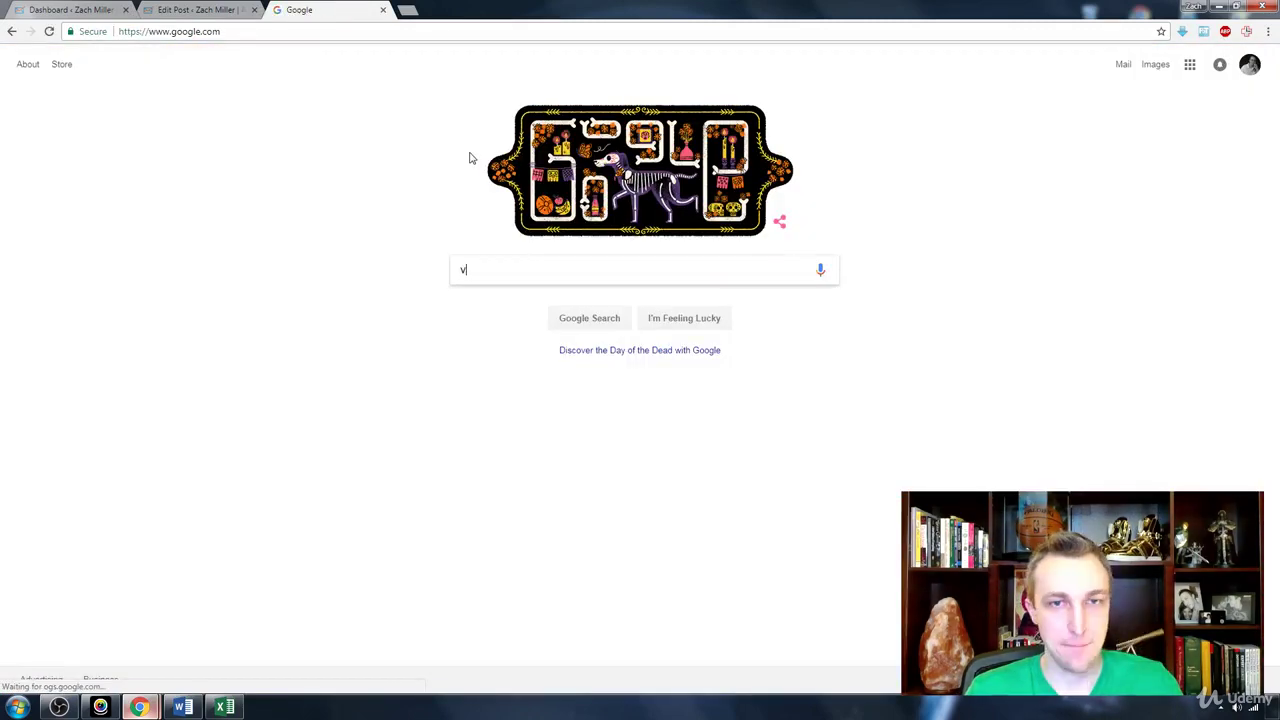
type("value ladder")
key("Return")
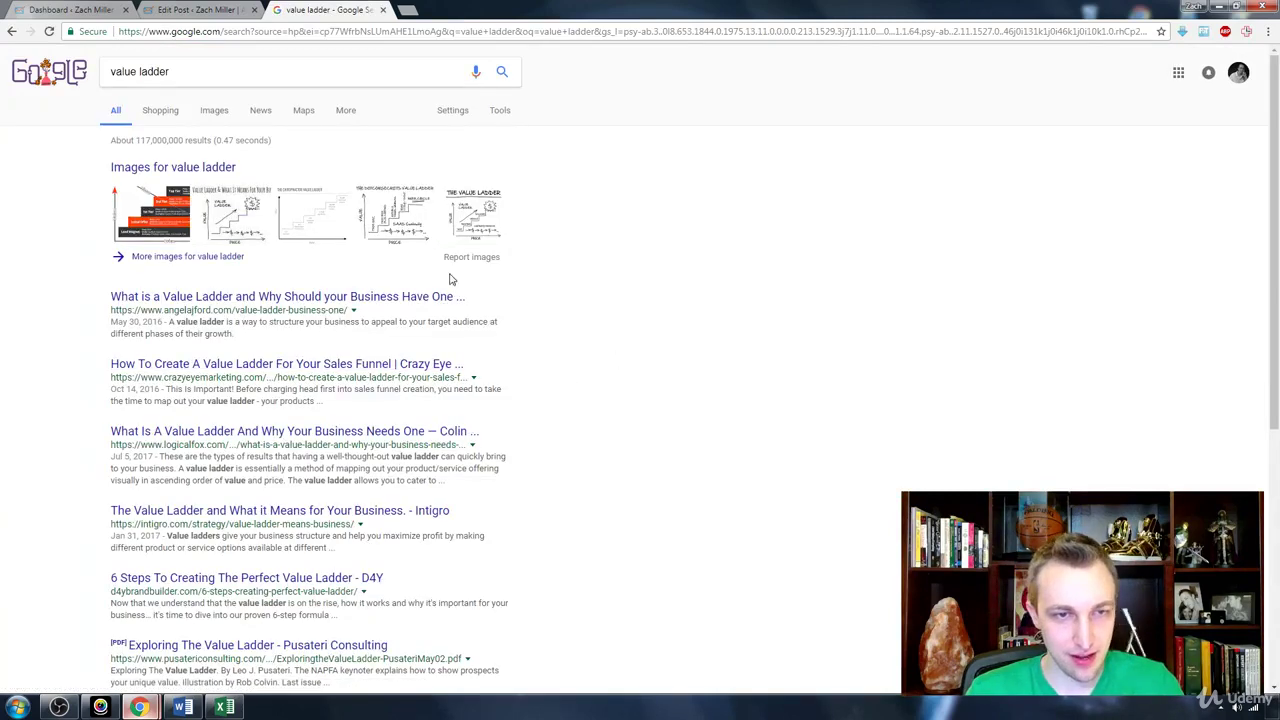
Examine how meta descriptions appear and get cut off in the search results, especially in the Crazy Eye Marketing result
scroll(297, 342, "down", 3)
scroll(297, 342, "down", 3)
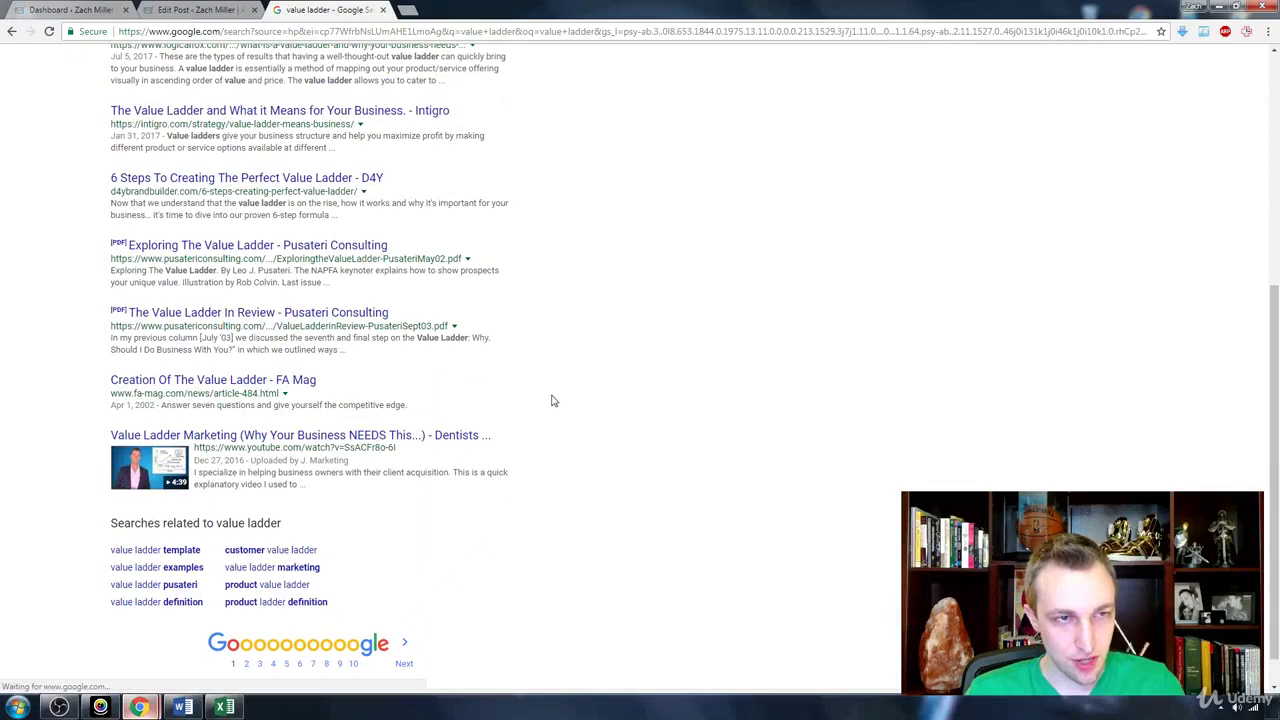
scroll(440, 374, "up", 6)
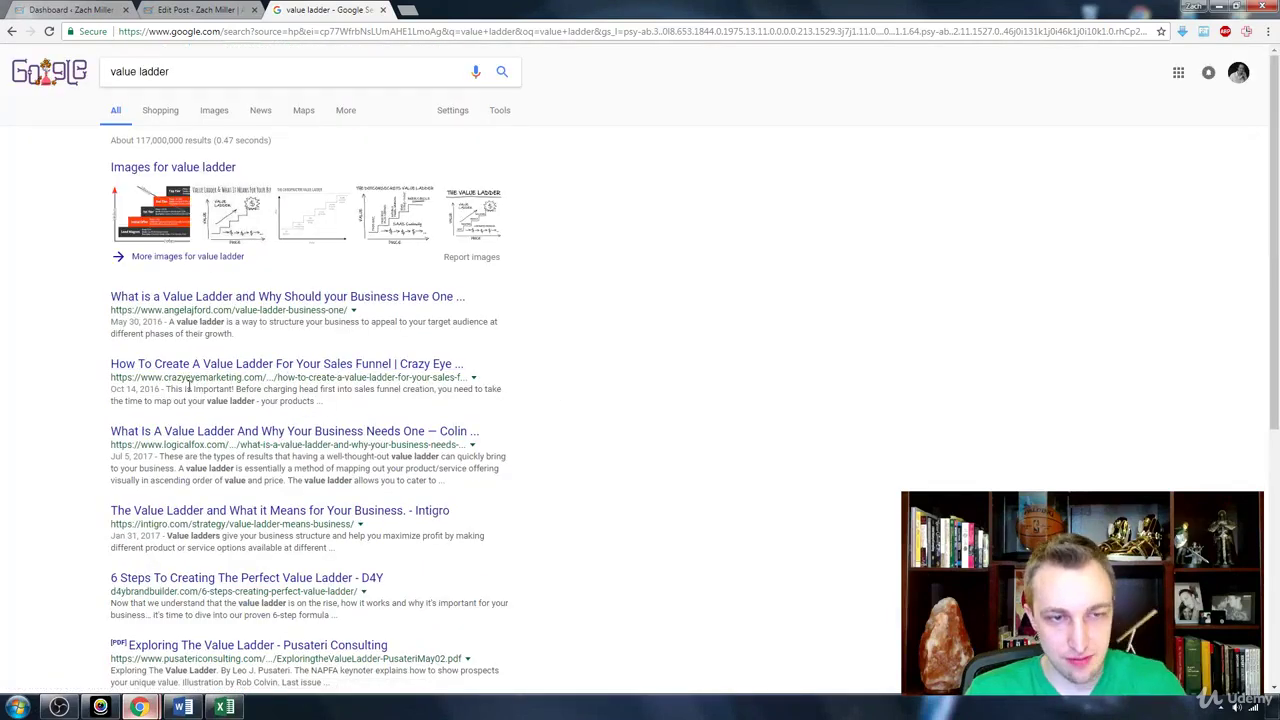
triple_click(187, 390)
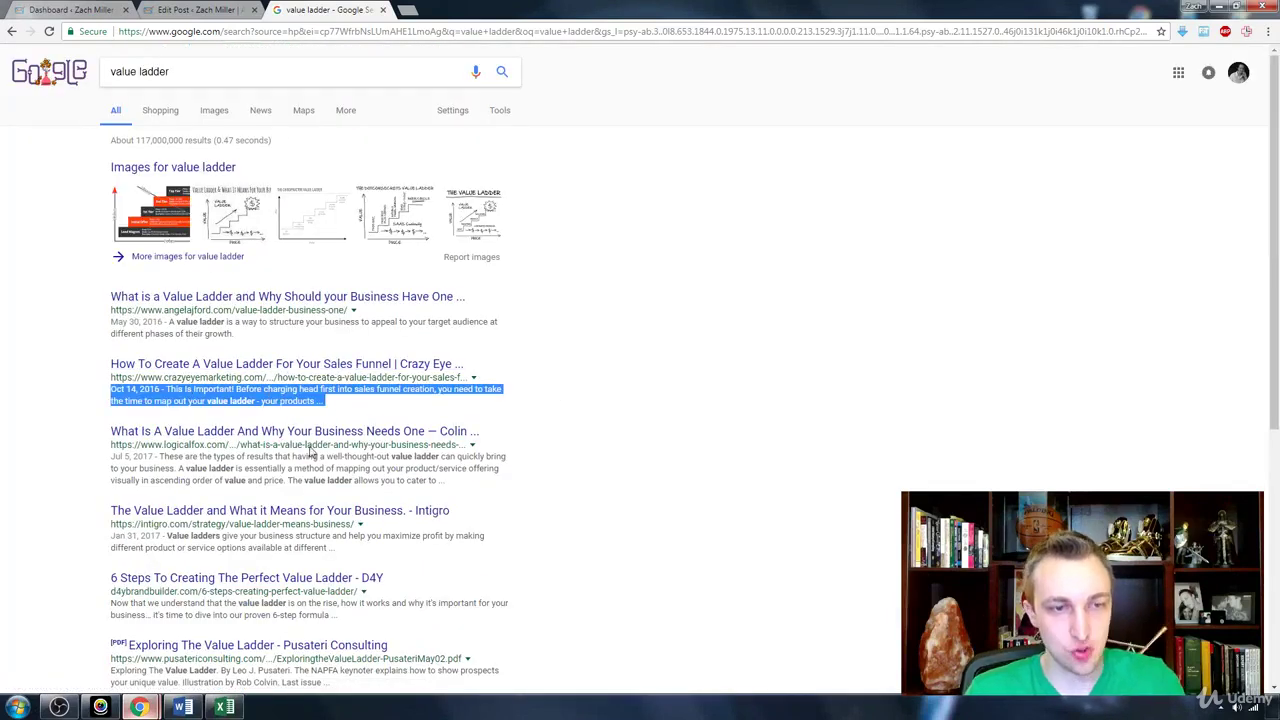
left_click(324, 412)
left_click_drag(326, 409, 317, 402)
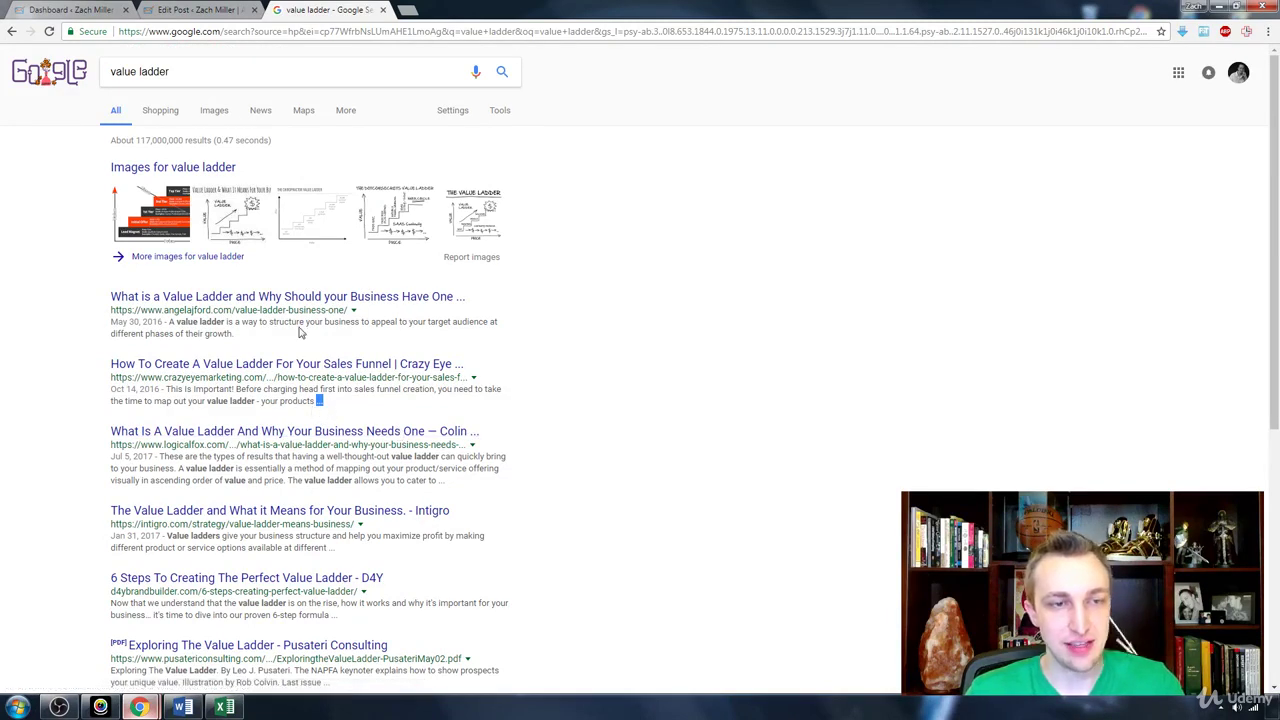
left_click_drag(167, 389, 327, 404)
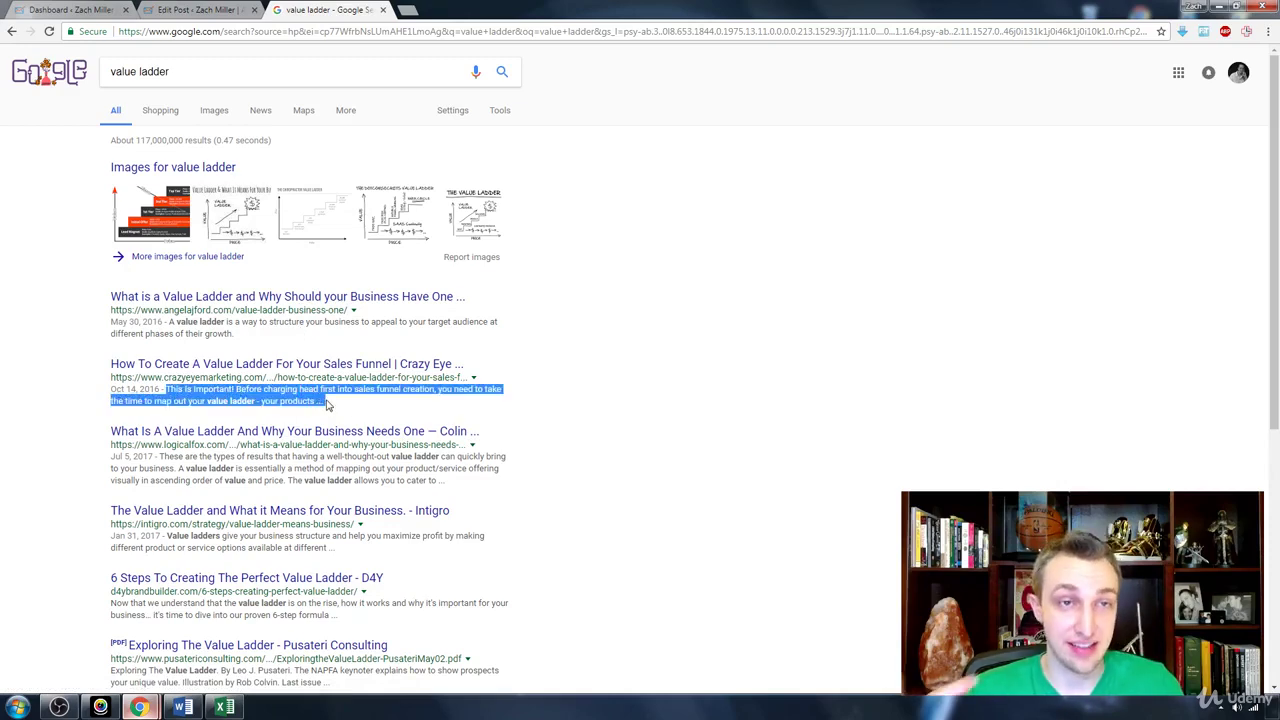
Return to the webinar post's editor and copy the full meta description
key("ctrl+shift+Tab")
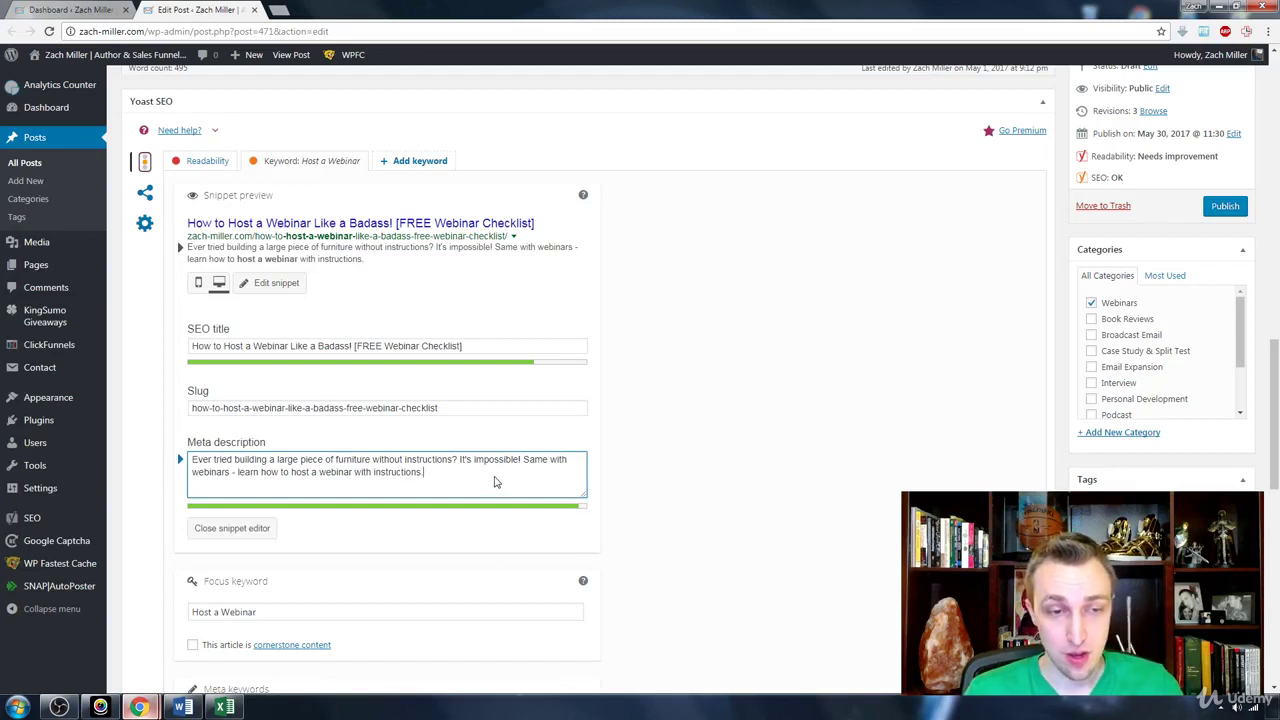
key("ctrl+a")
key("ctrl+c")
left_click(814, 444)
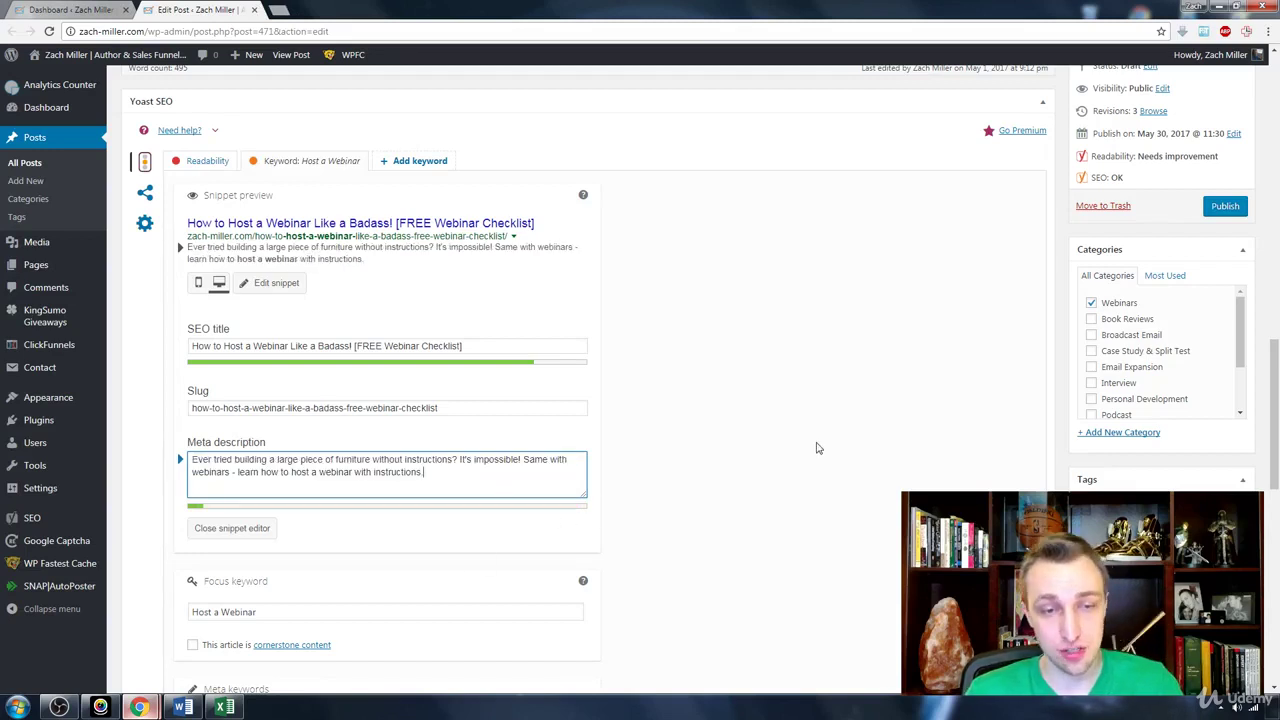
Try to open charactercount.com in a new browser tab
key("ctrl+t")
type("charactercount.com")
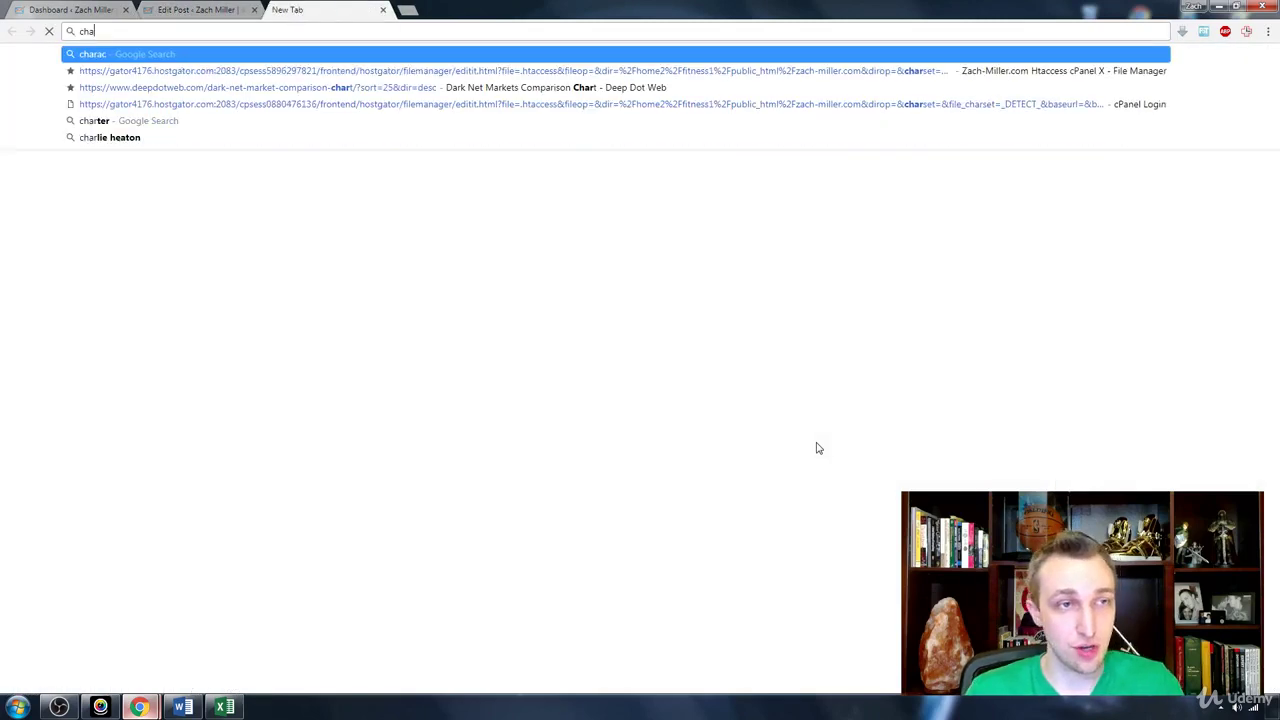
key("Return")
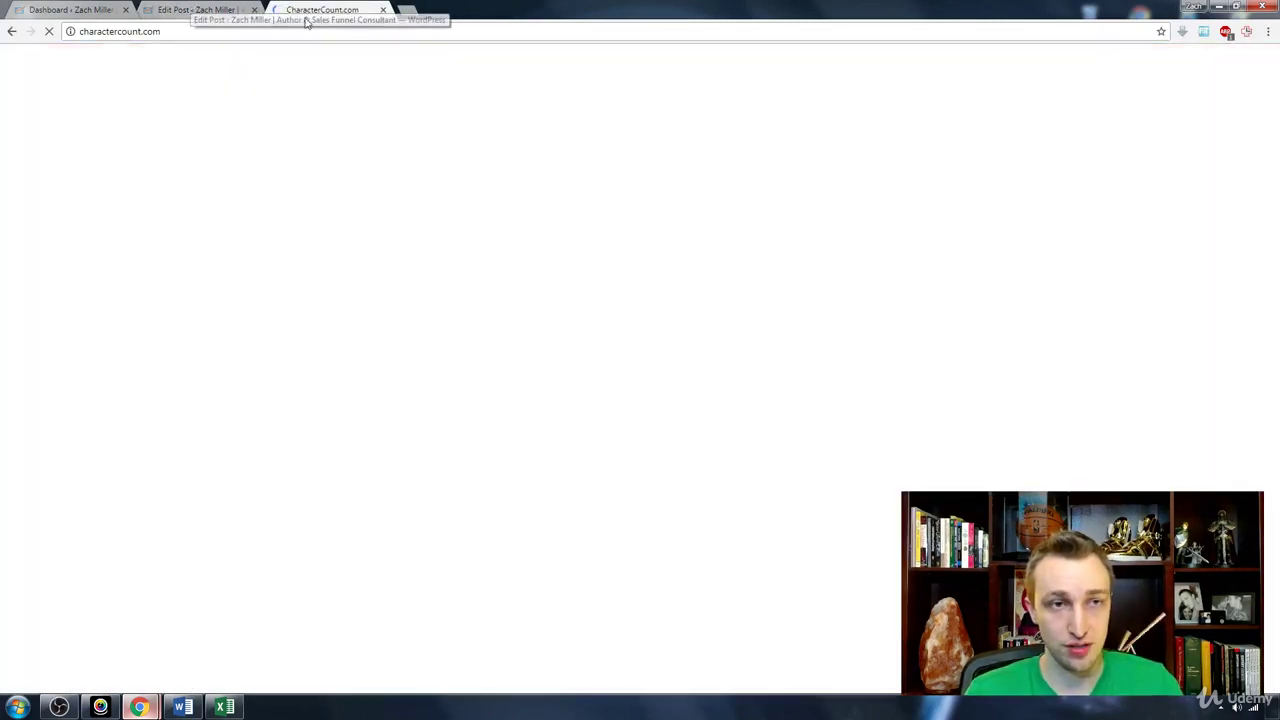
Search the web for "character count" and open the Letter Count / Character Count site
left_click(270, 34)
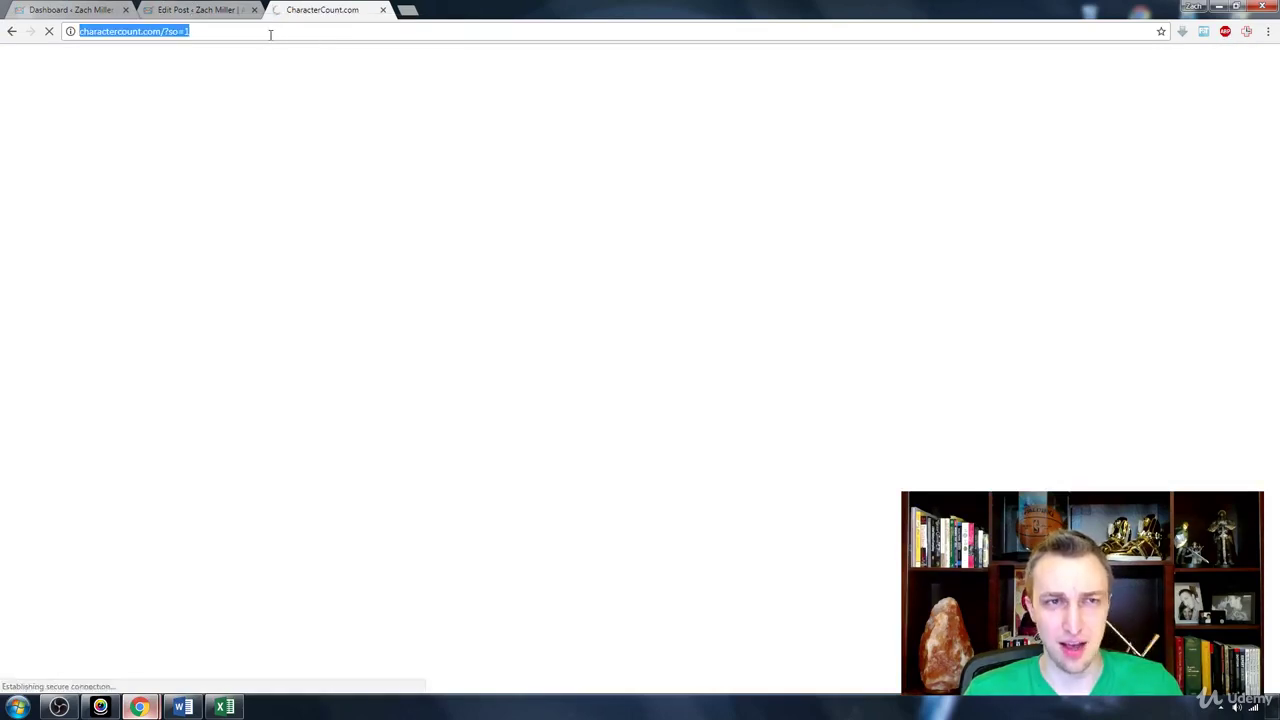
type("character count")
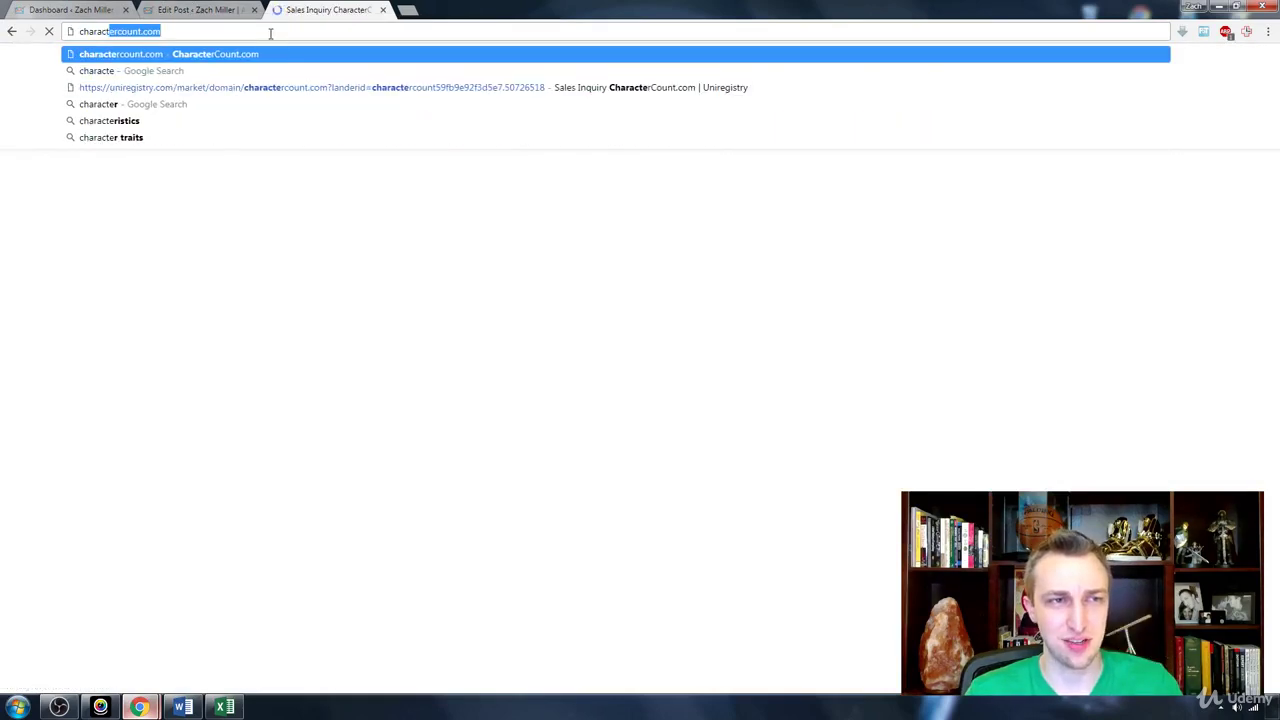
key("Return")
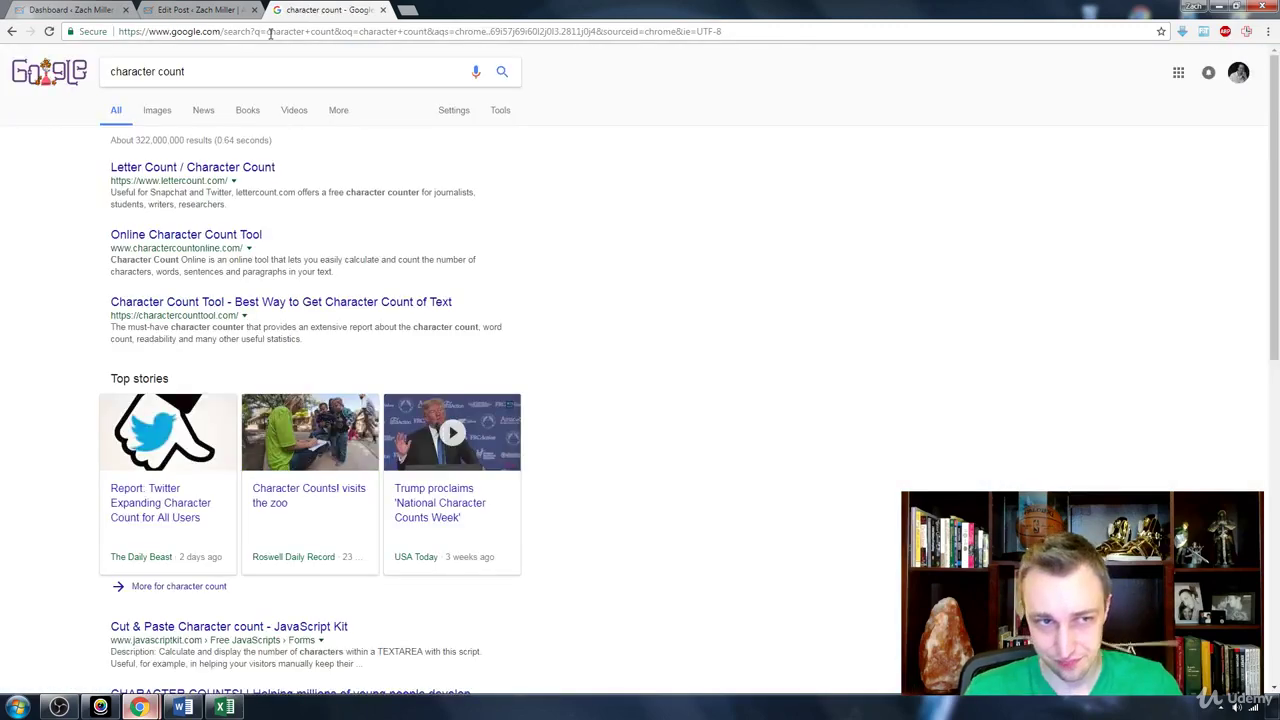
left_click(215, 168)
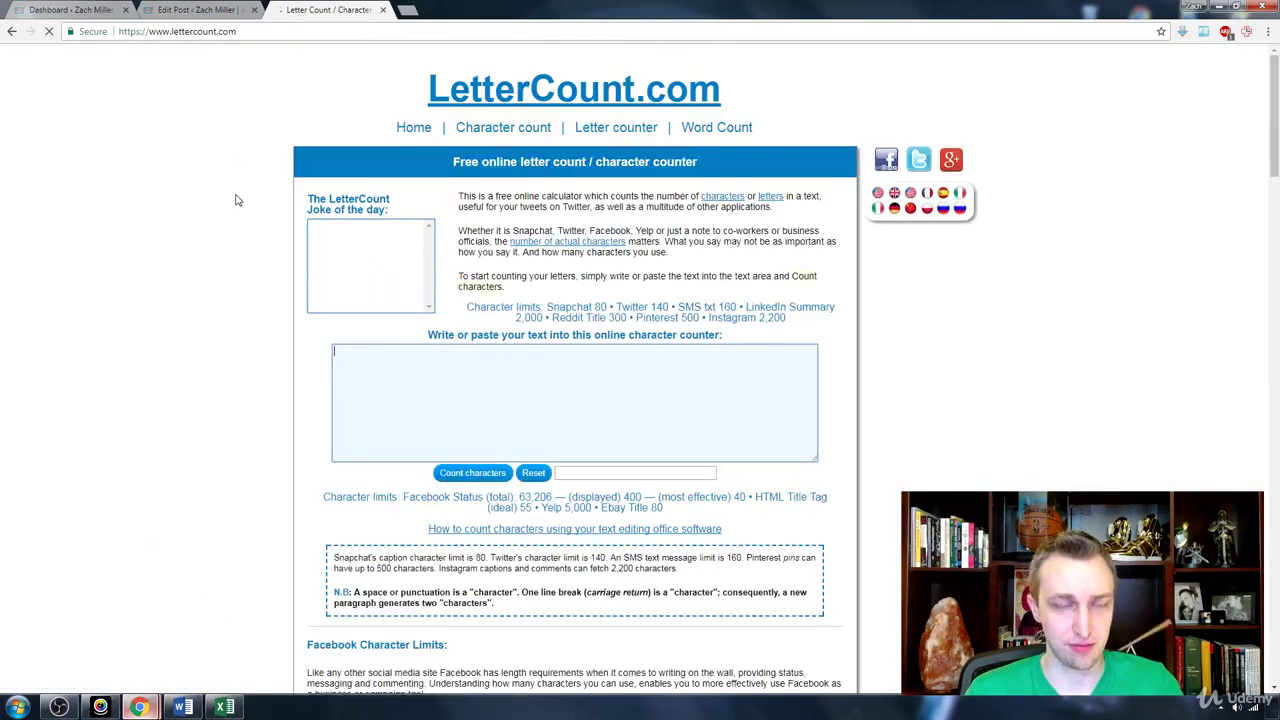
Count the characters of the pasted meta description on LetterCount.com and return to the webinar post's editor
key("ctrl+v")
left_click(472, 486)
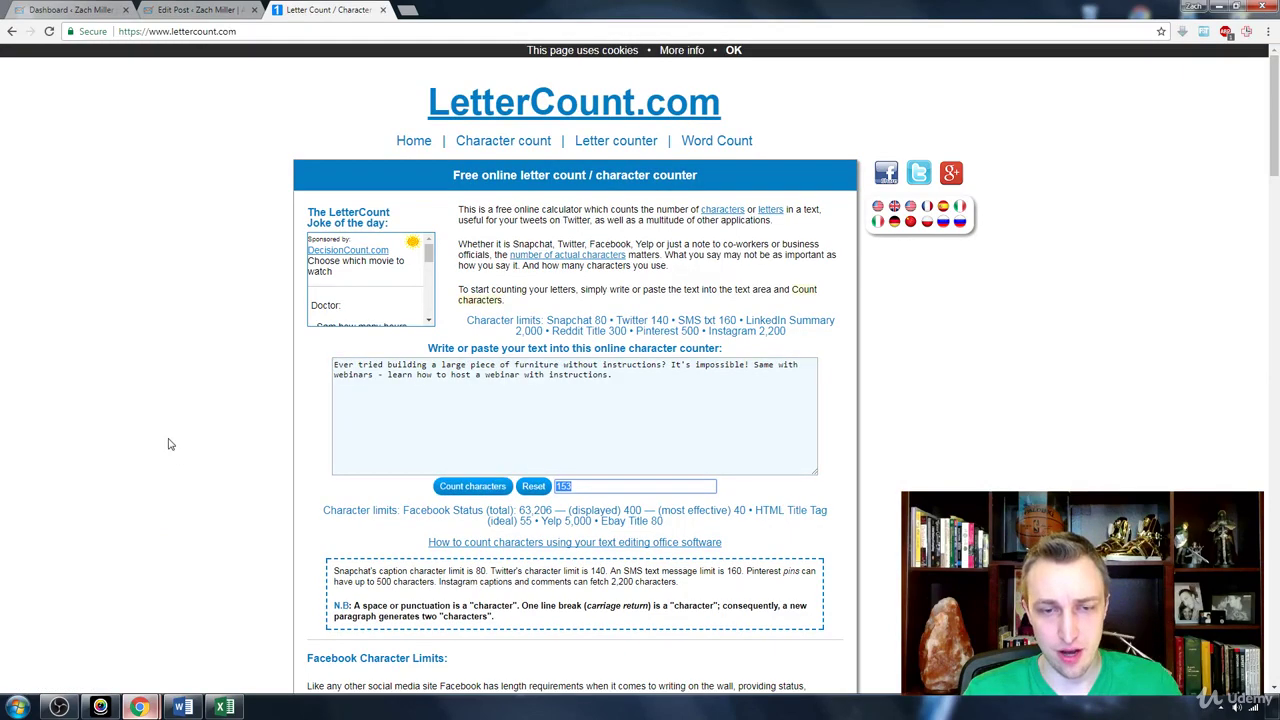
key("ctrl+shift+Tab")
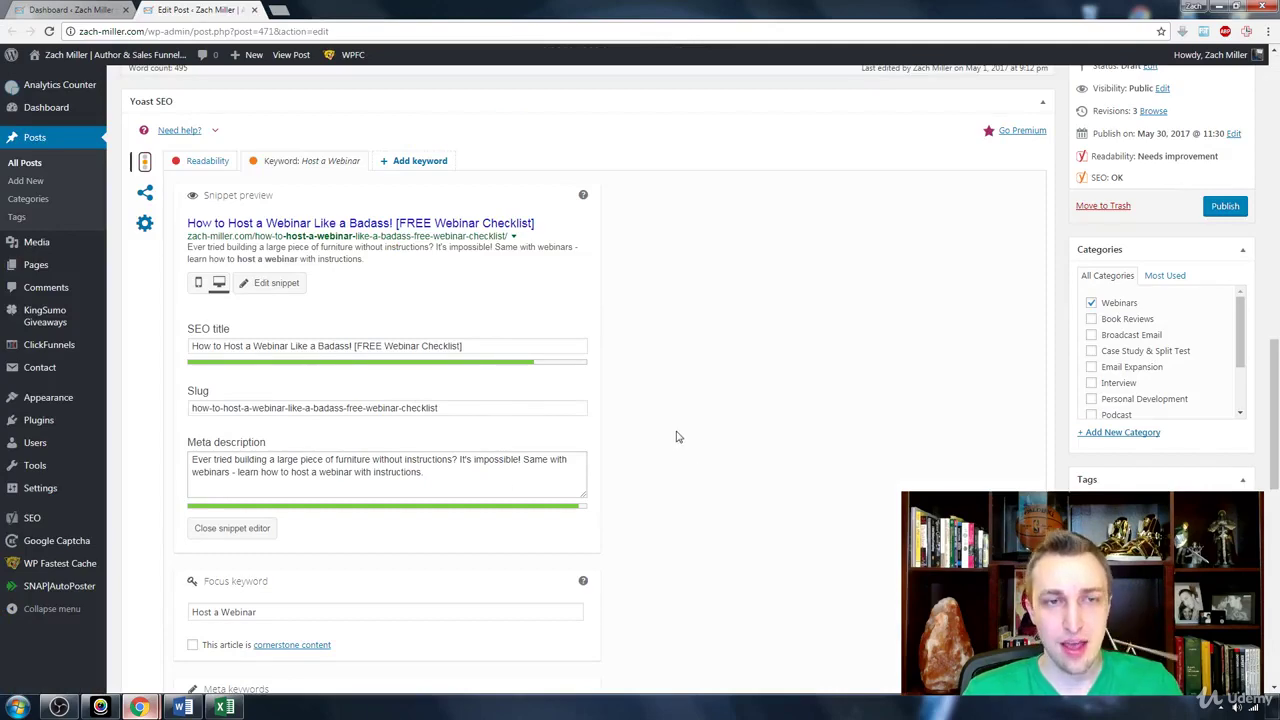
Check where the focus keyword "Host a Webinar" occurs in the SEO title, slug and meta description
scroll(676, 436, "up", 3)
scroll(676, 436, "down", 2)
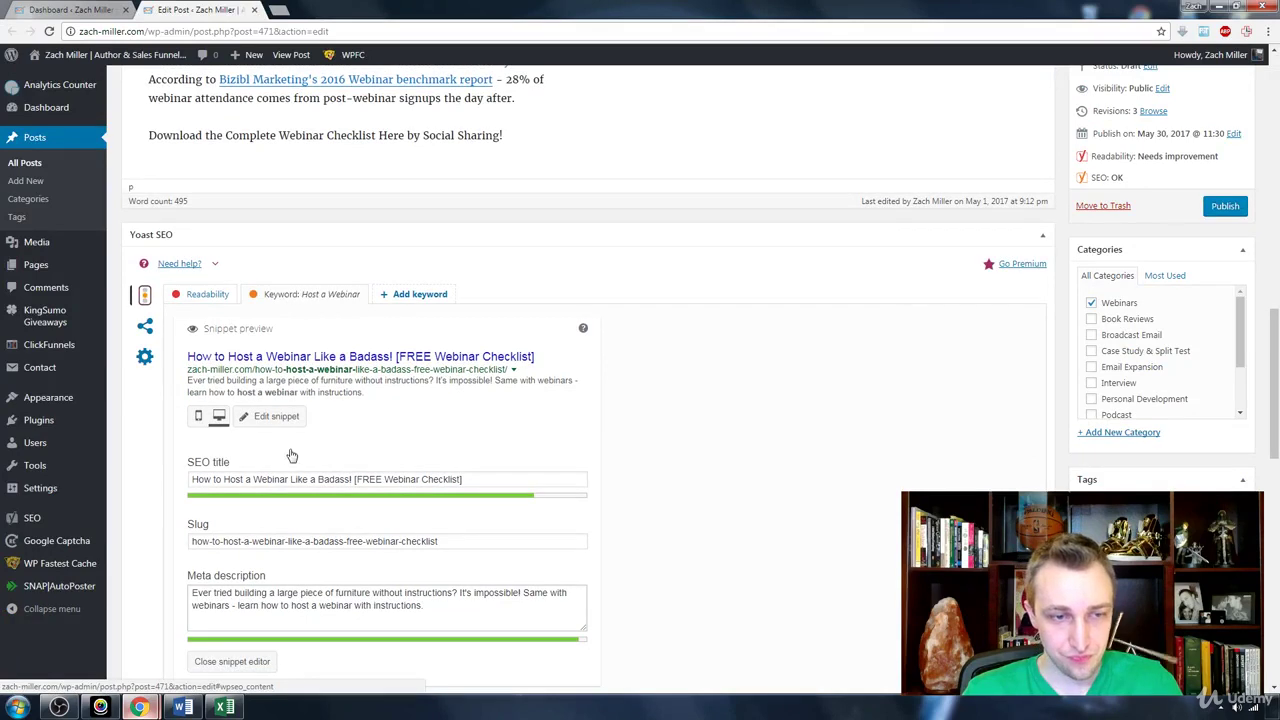
left_click(320, 481)
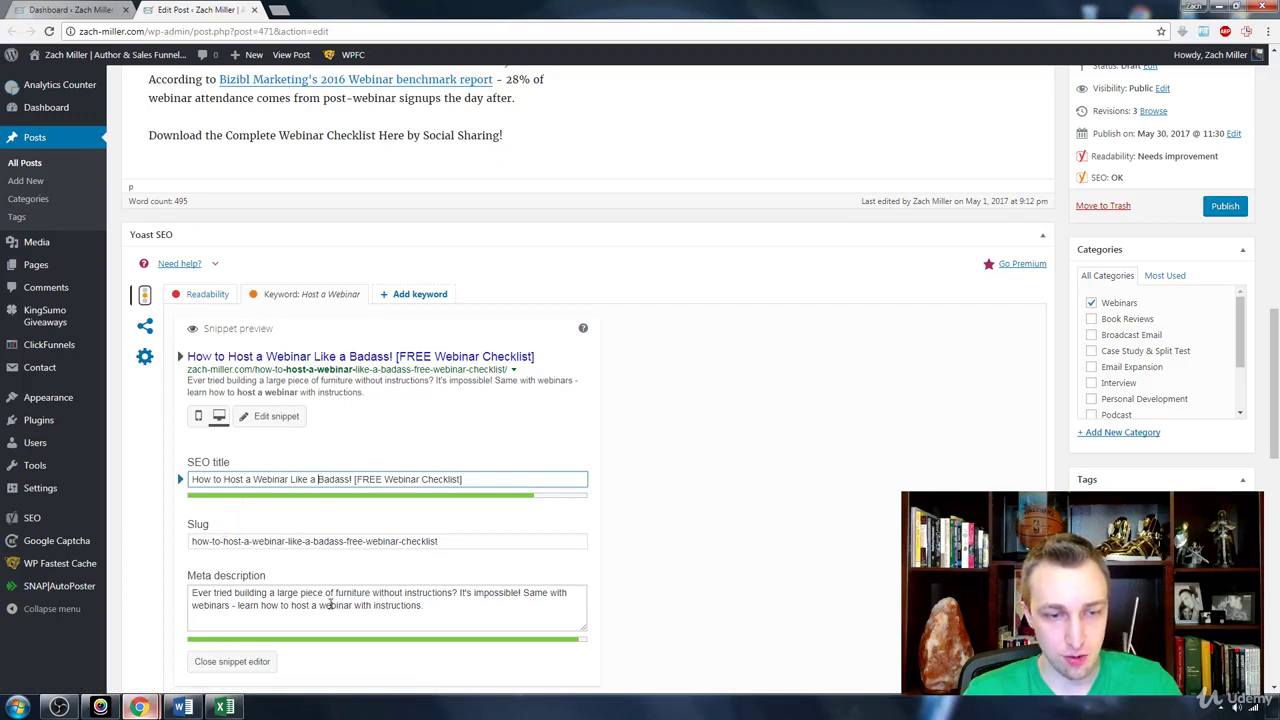
left_click_drag(291, 605, 352, 605)
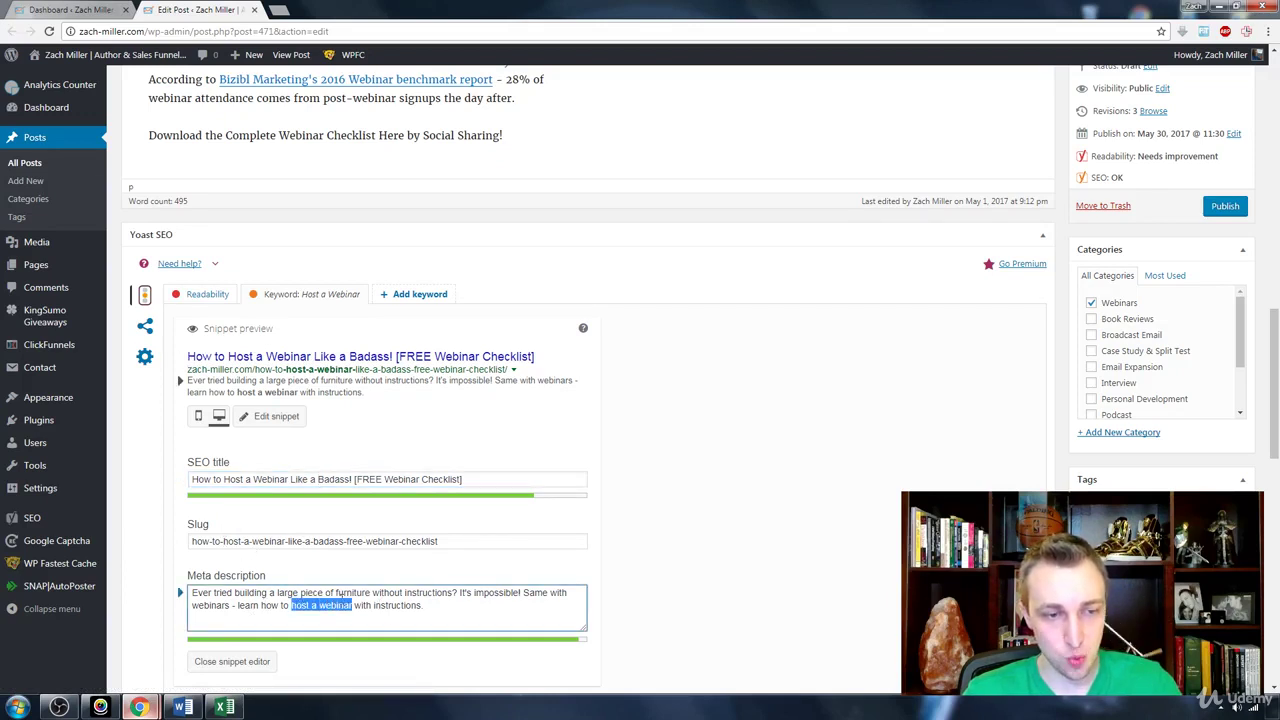
scroll(720, 549, "down", 3)
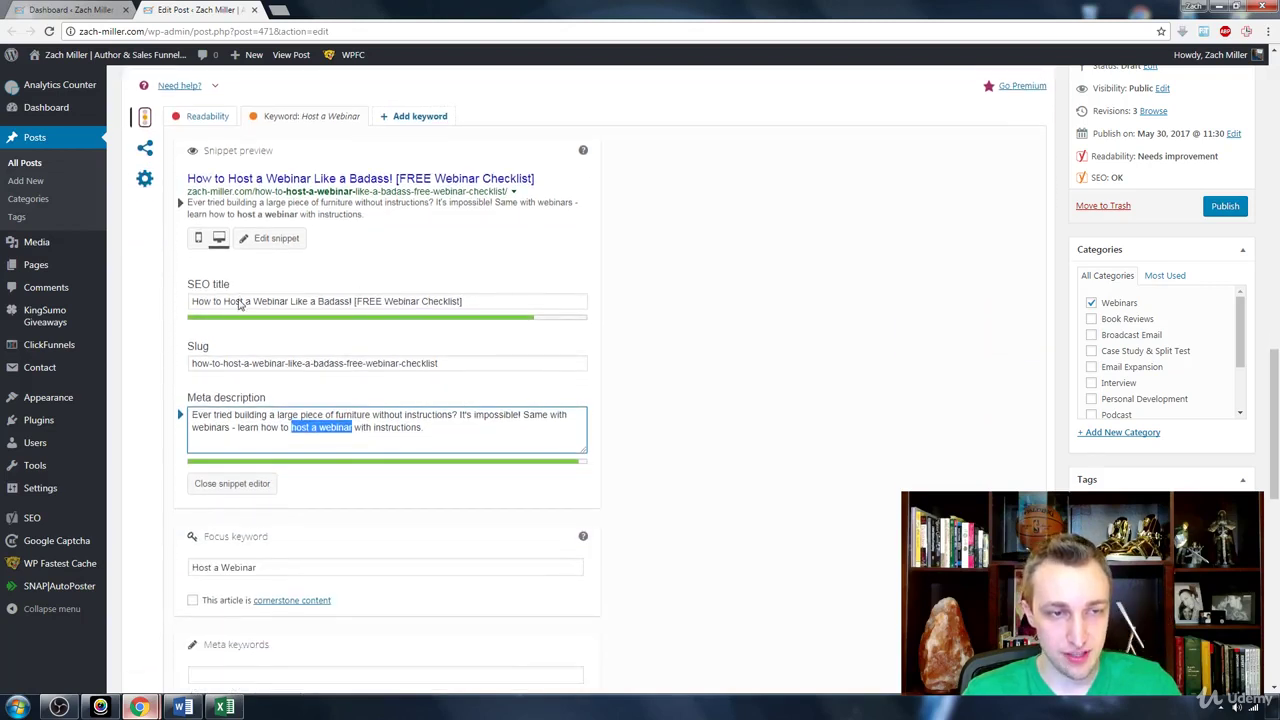
left_click_drag(224, 301, 288, 301)
left_click_drag(223, 363, 286, 363)
left_click_drag(292, 427, 352, 427)
left_click(262, 568)
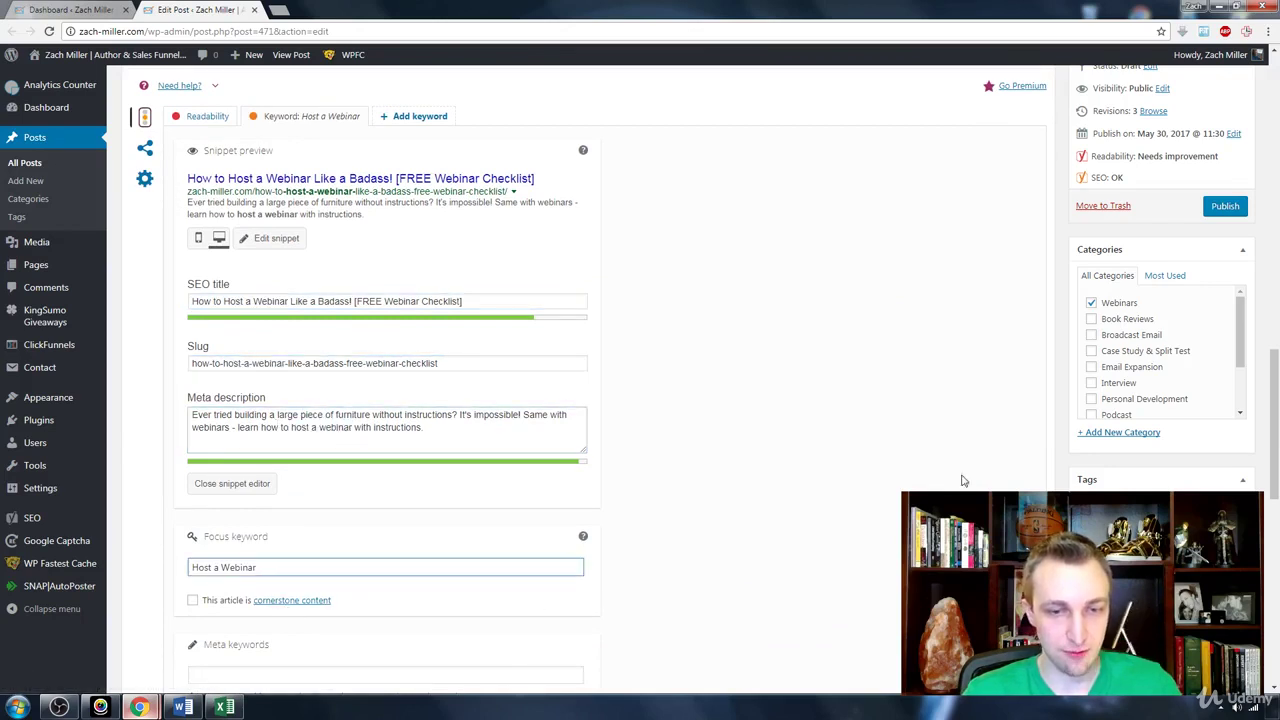
left_click(883, 491)
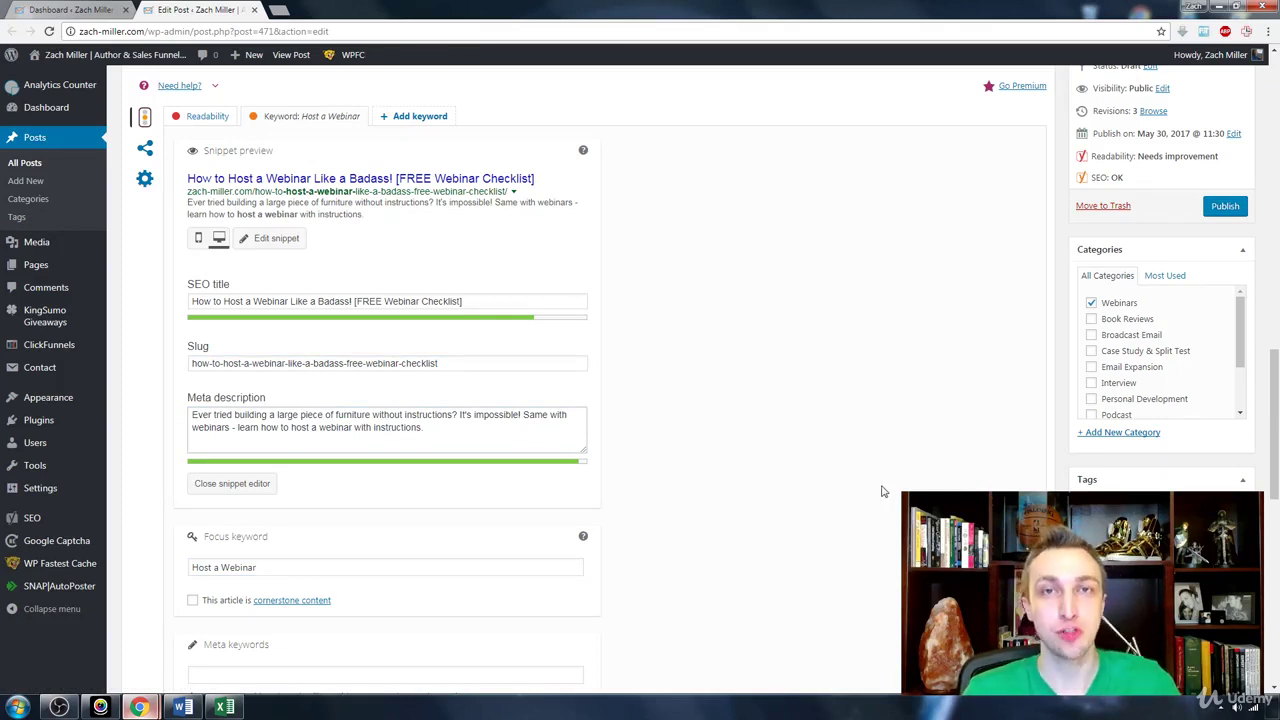
Clear the post's focus keyword and re-enter it as "Host a Webinar"
triple_click(400, 561)
key("BackSpace")
left_click(488, 208)
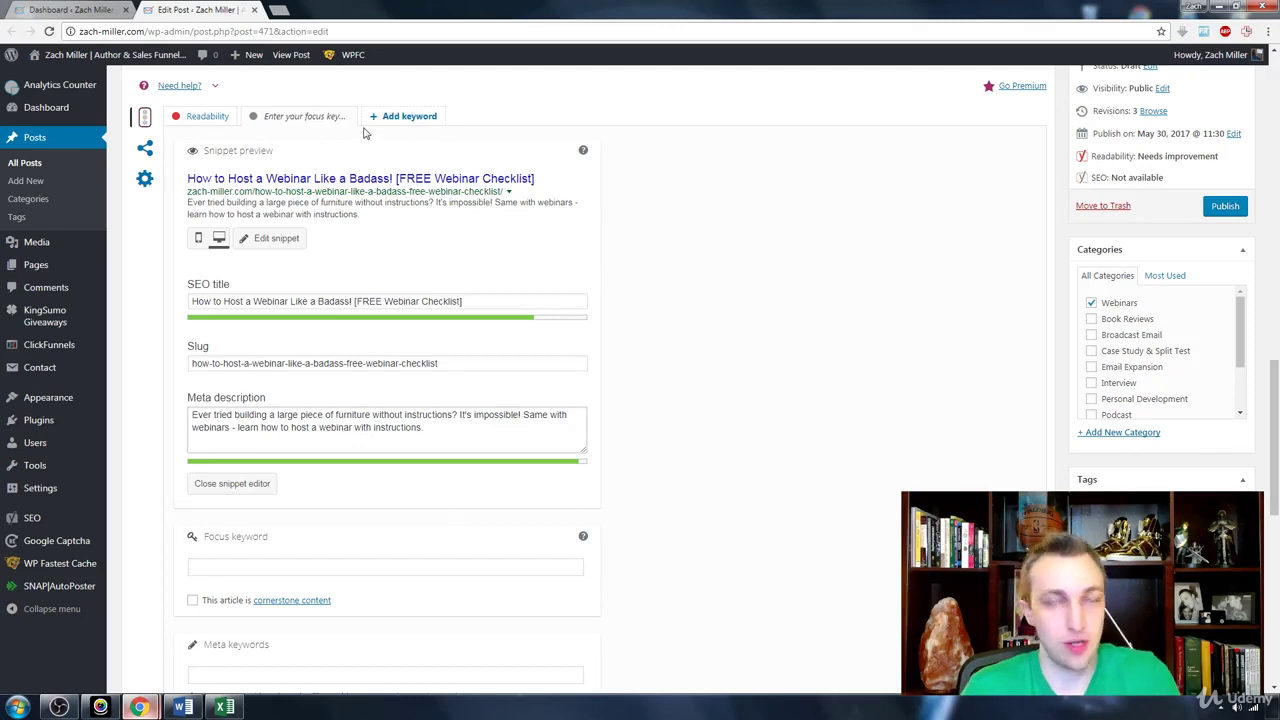
left_click(509, 569)
type("Host a Webinar")
left_click(787, 482)
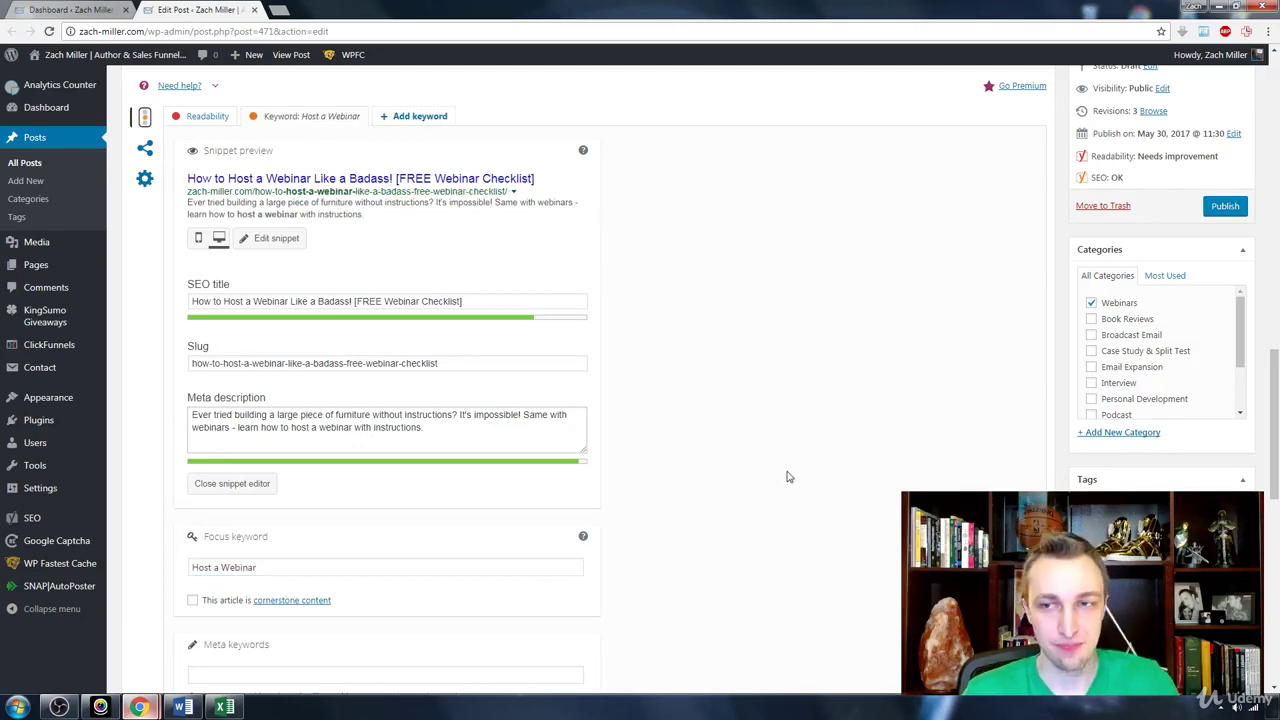
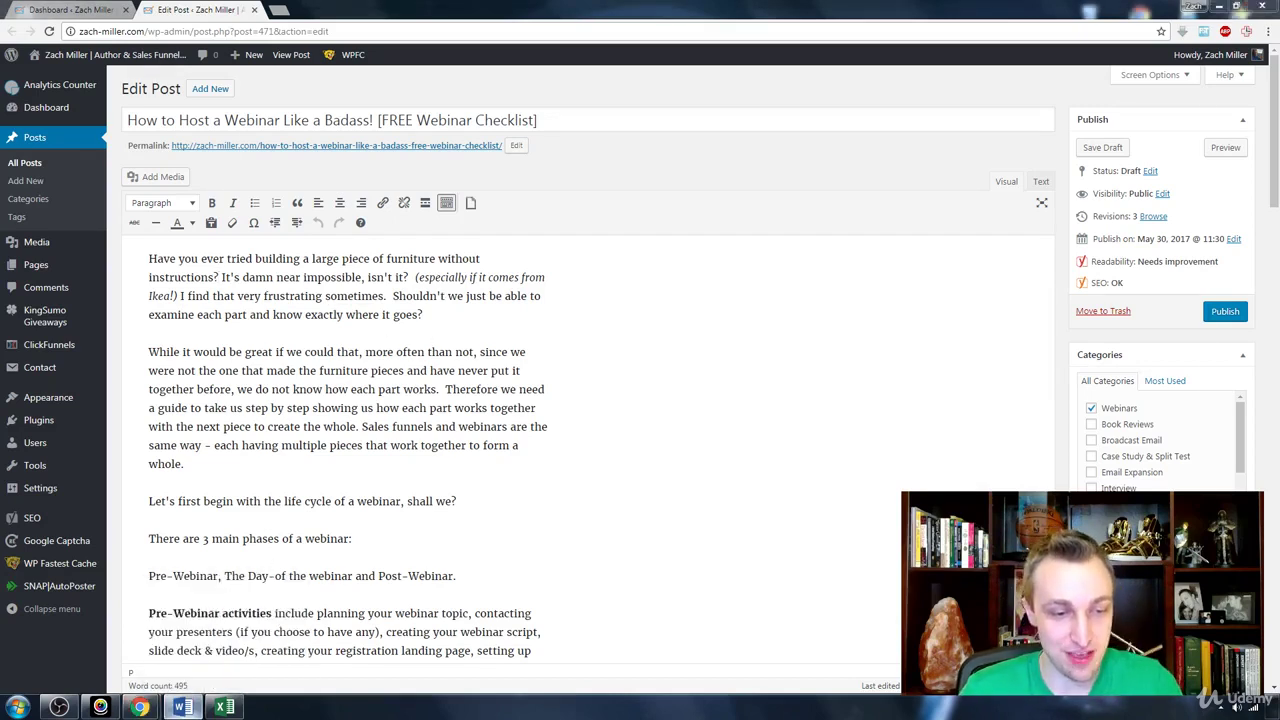
Switch to the Optimization Guide in Word, review its bold, italicized and underlined hyperlink keyword items, and return to the post editor
left_click(182, 707)
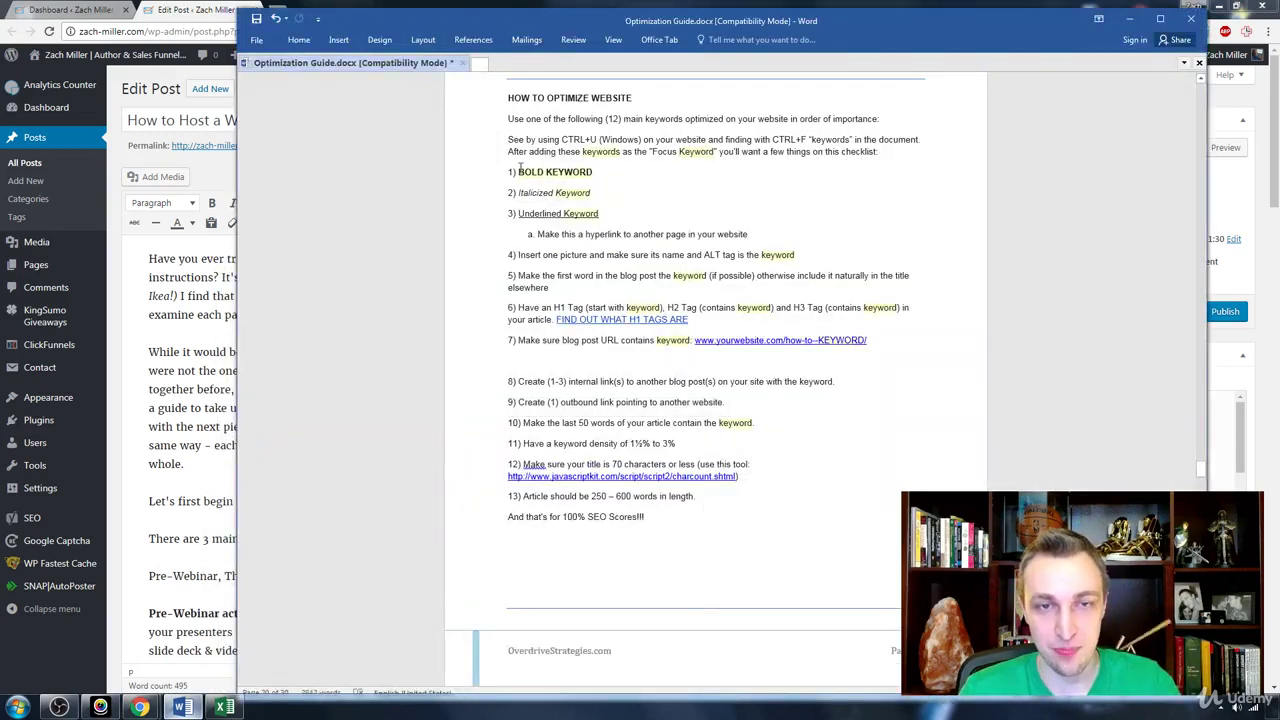
left_click_drag(510, 172, 597, 174)
triple_click(538, 193)
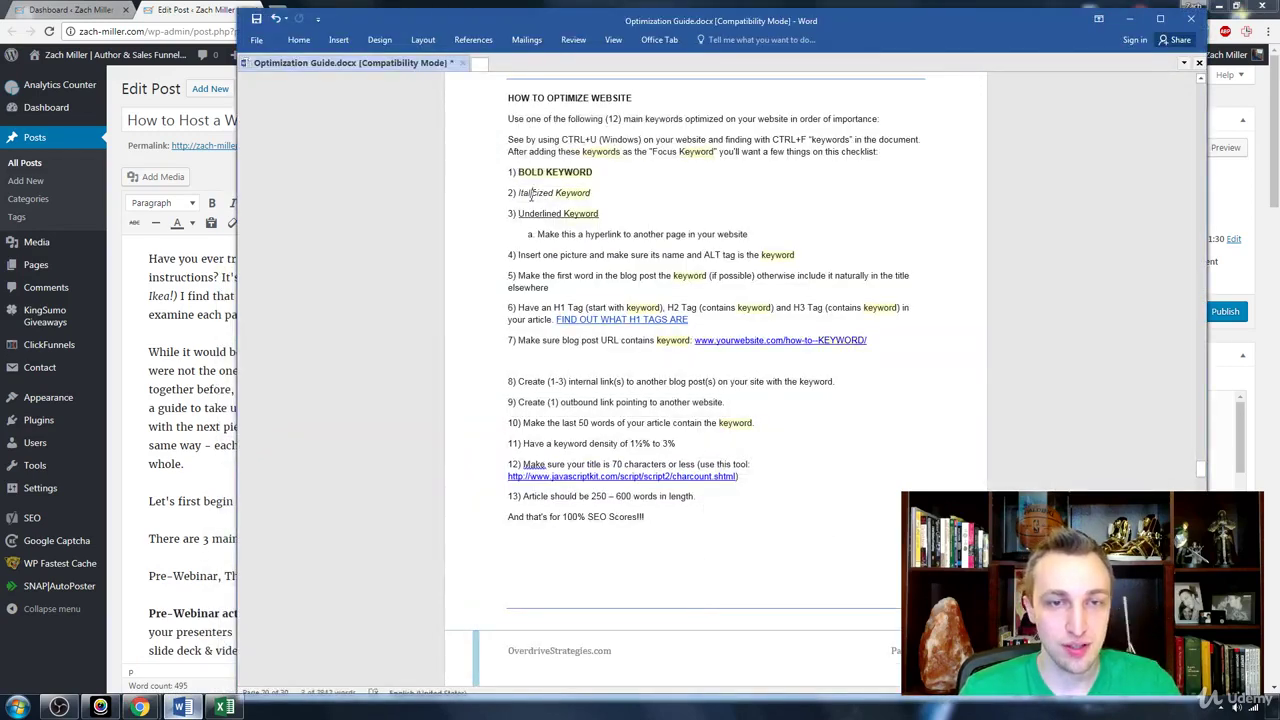
triple_click(533, 214)
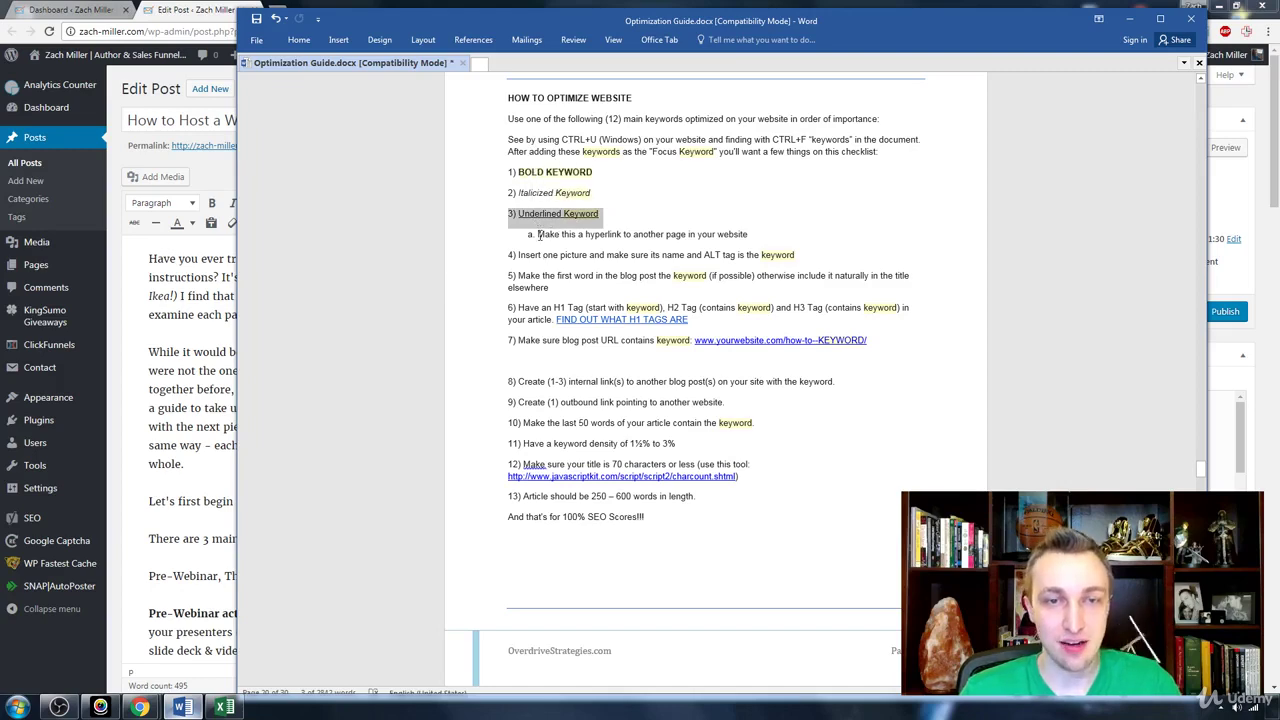
left_click_drag(537, 234, 748, 236)
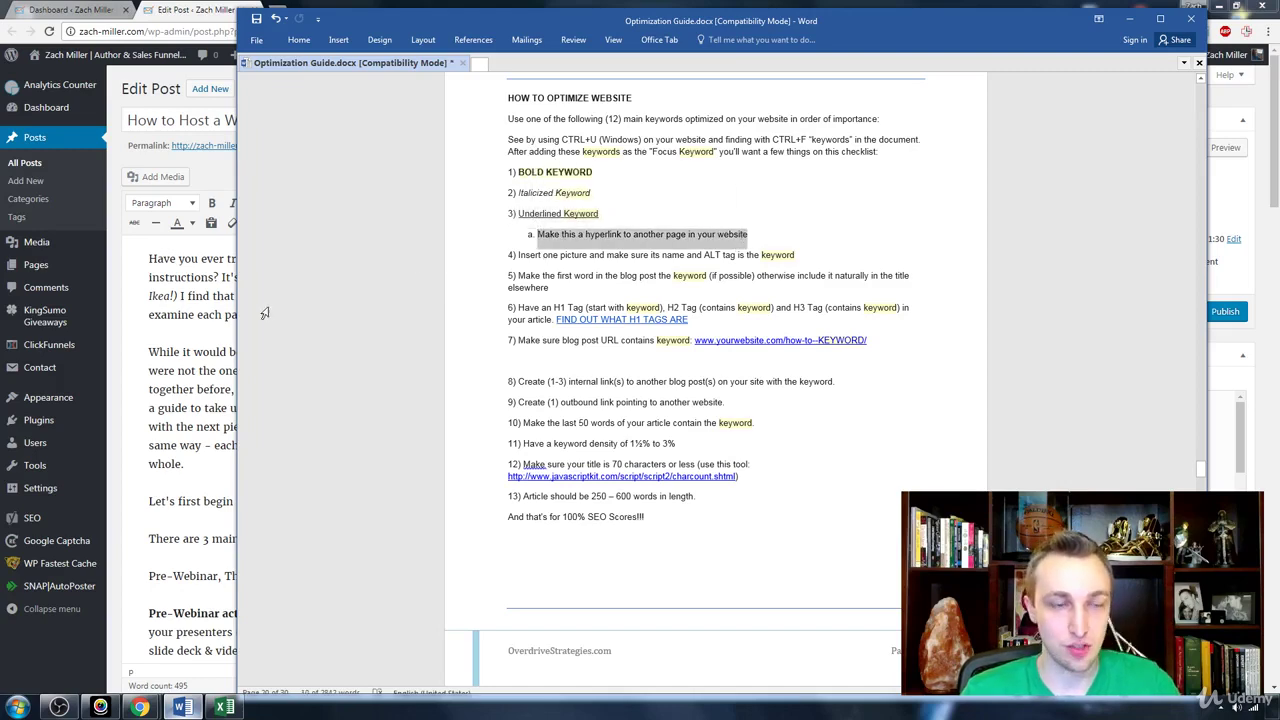
left_click(196, 308)
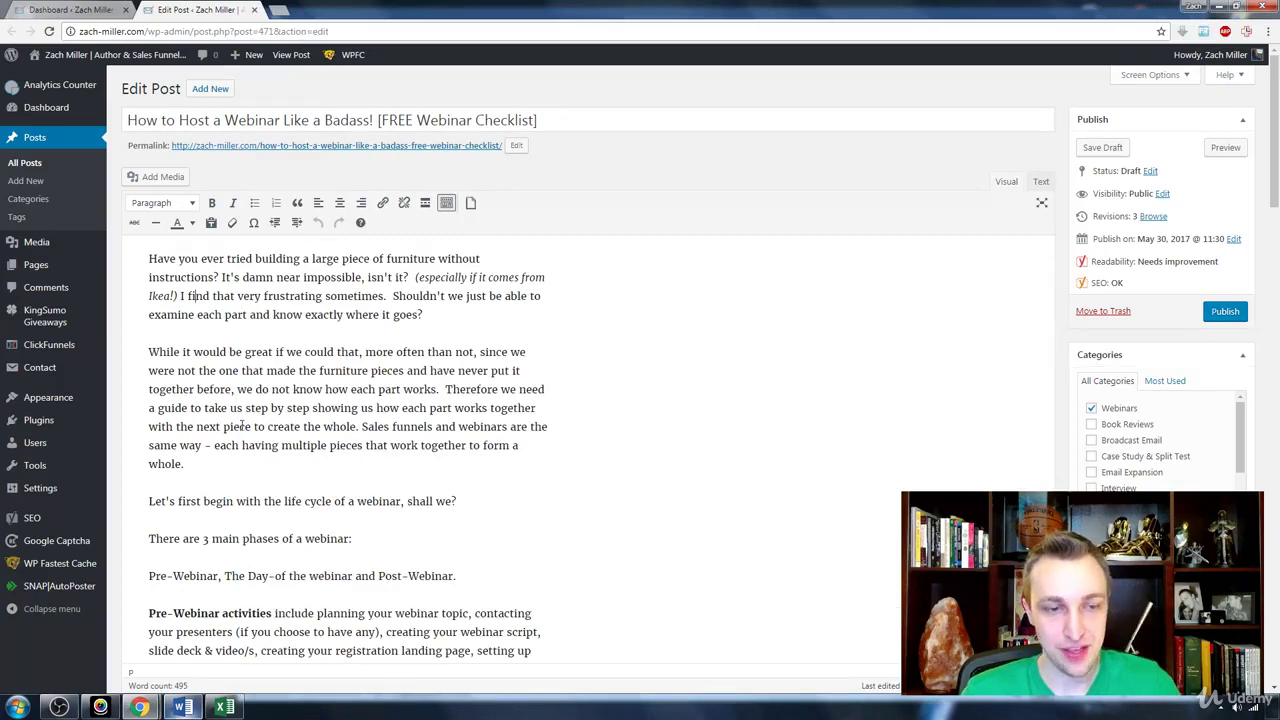
Insert "Learn How to Host a Webinar" at the start of the "There are 3 main phases of a webinar" line
left_click(198, 259)
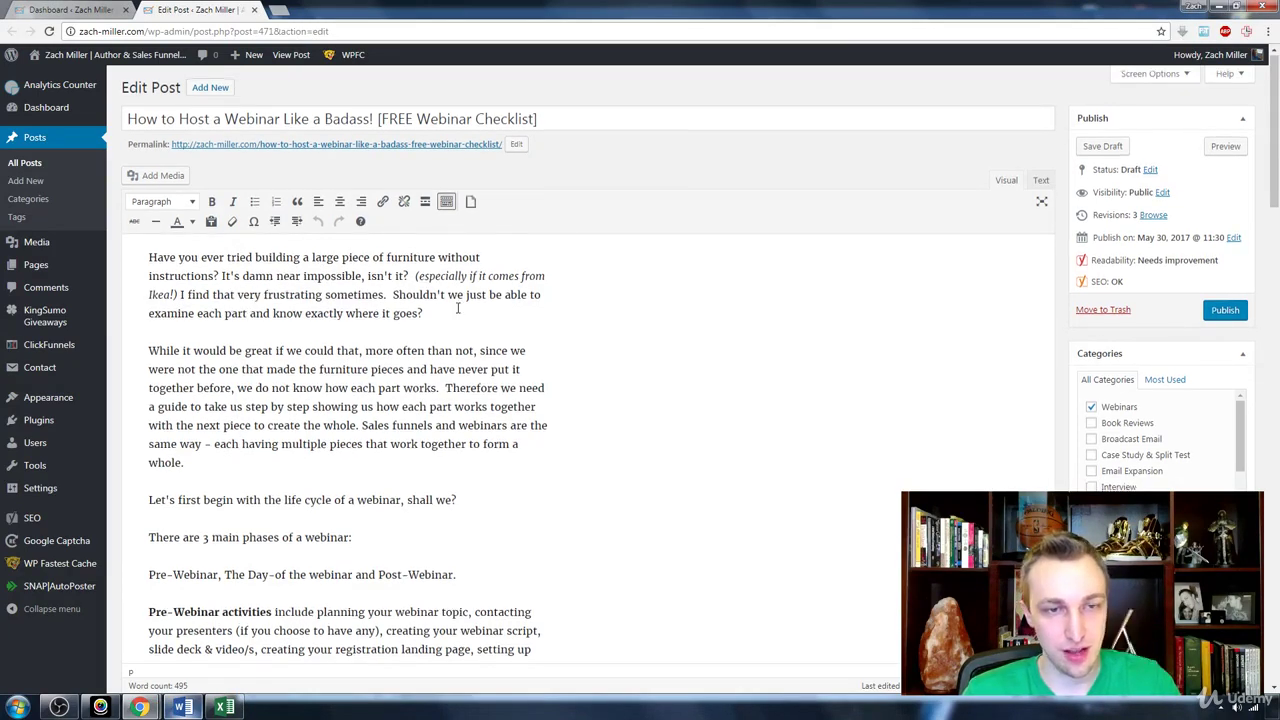
scroll(457, 309, "down", 3)
scroll(425, 314, "up", 1)
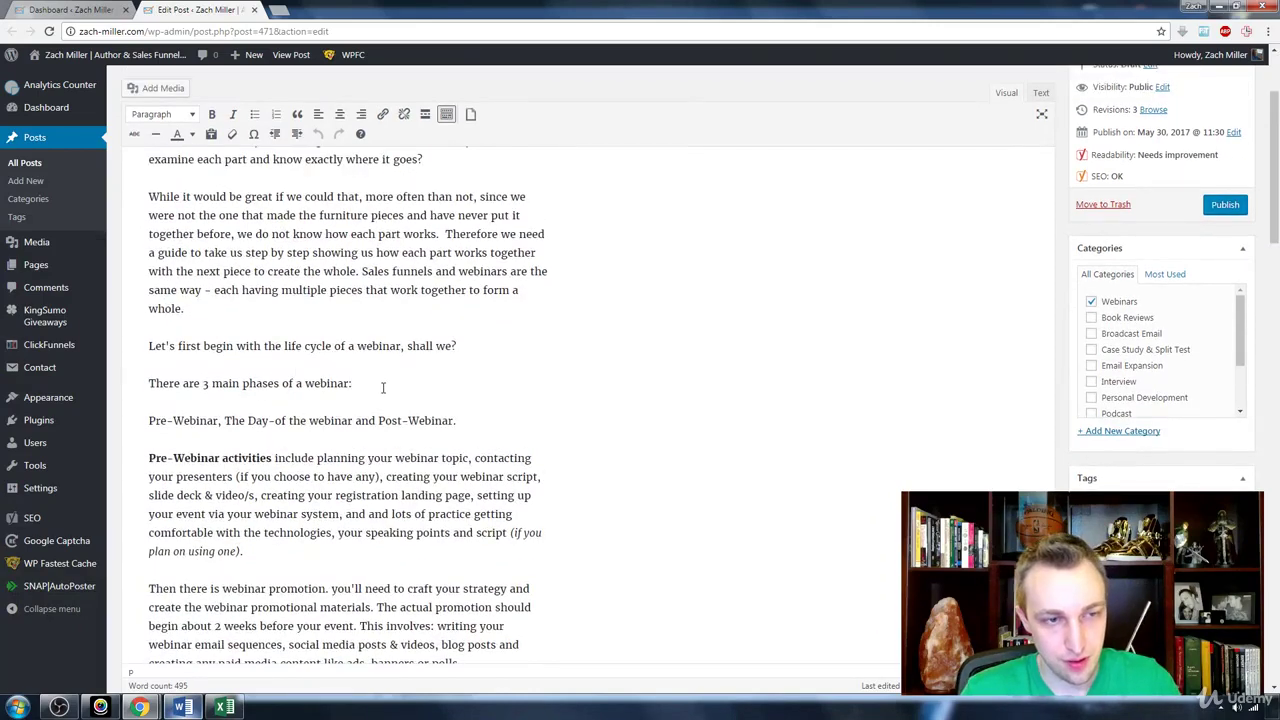
key("Home")
type("Learn")
type("Host a Webinar")
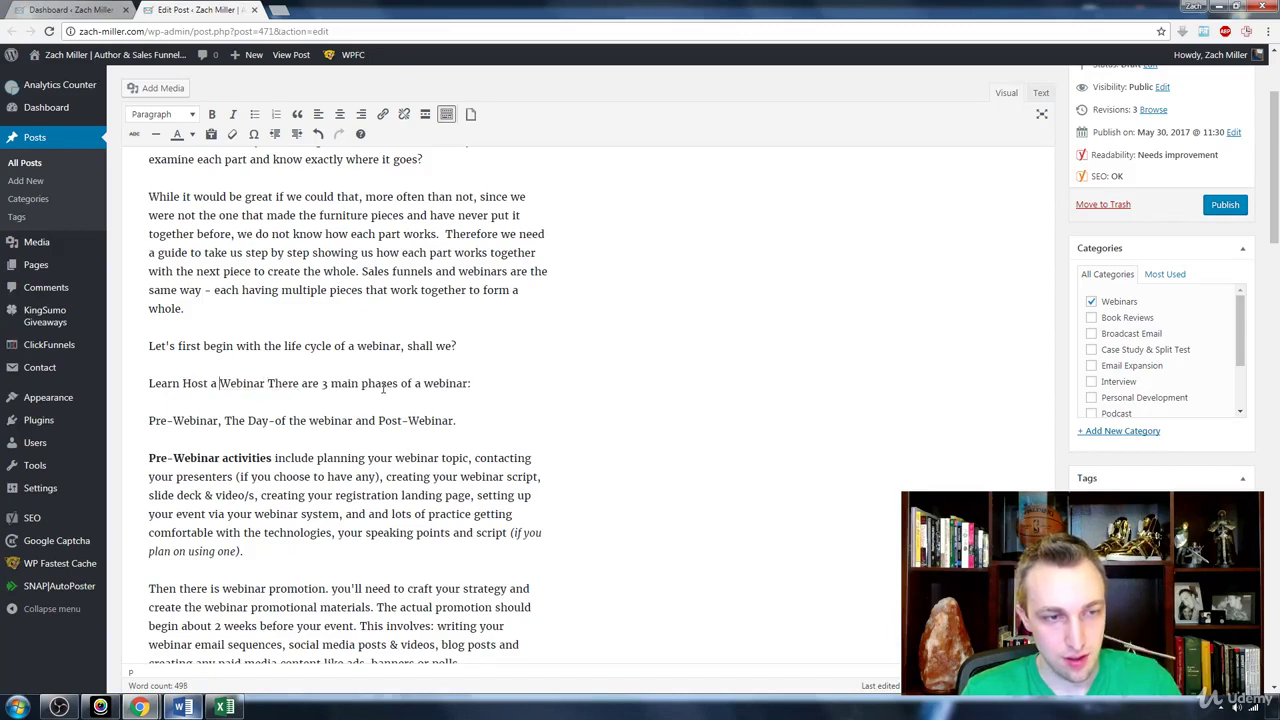
type("How to")
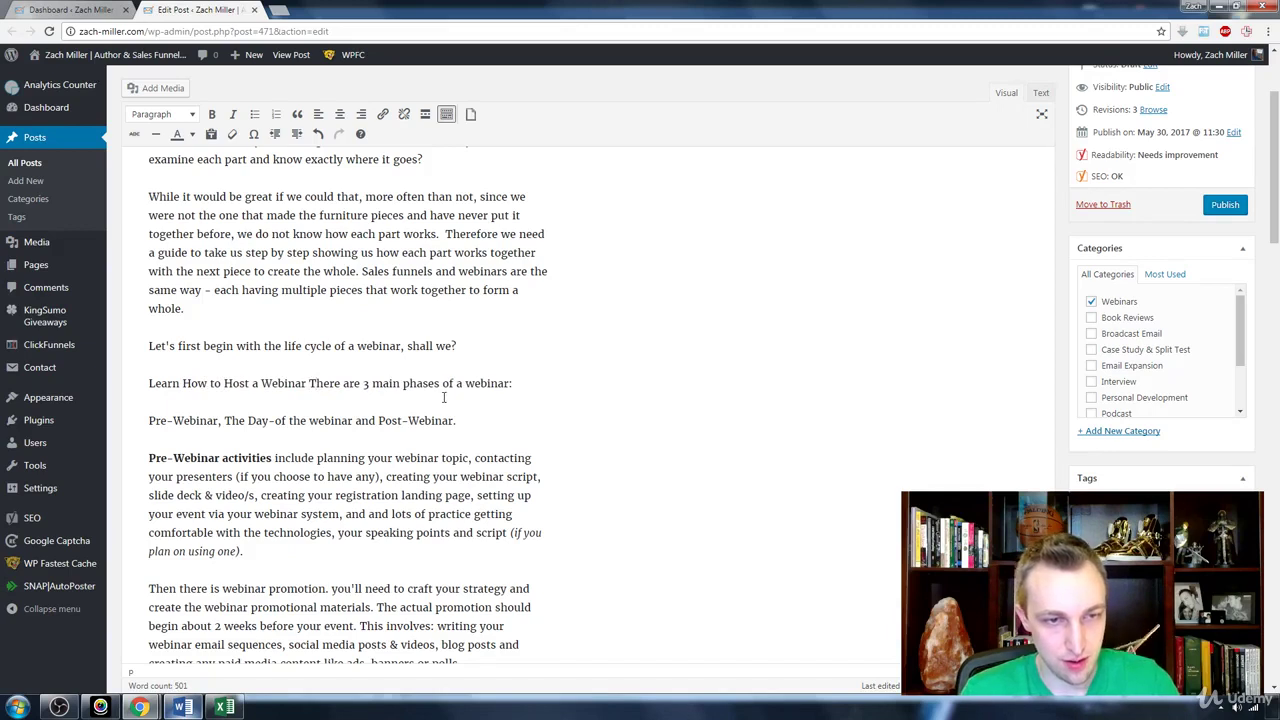
Rewrite the rest of the "Learn How to Host a Webinar" line as "- The 3 Phases of a Webinar"
key("ctrl+shift+Right")
key("ctrl+shift+Right")
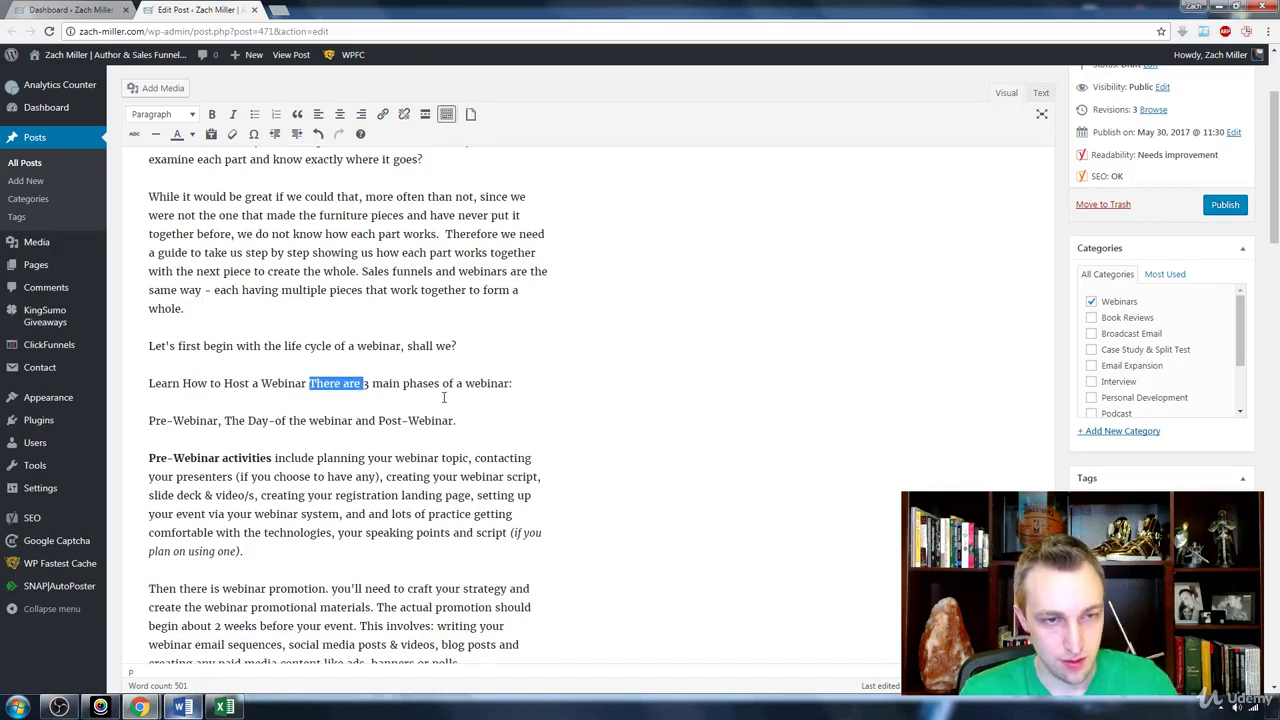
type("- The")
key("ctrl+Right")
key("ctrl+shift+Right")
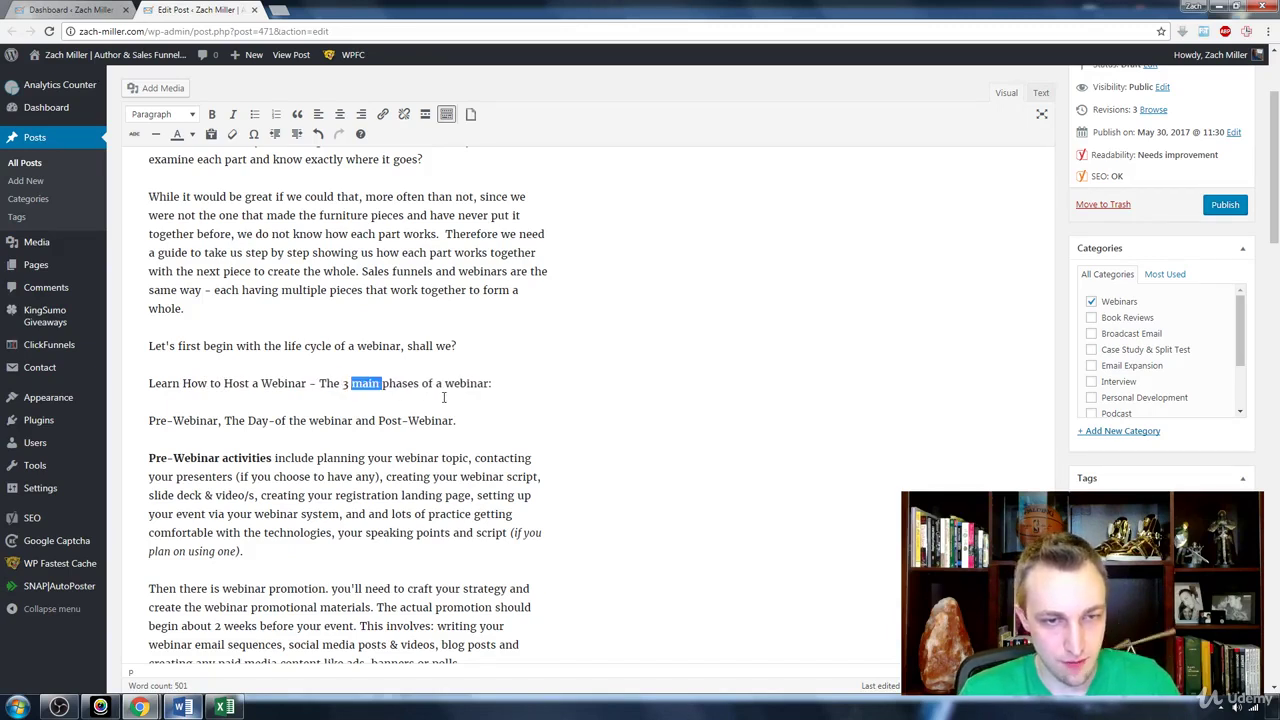
key("Delete")
key("Delete")
type("P")
key("ctrl+Right")
key("ctrl+Right")
key("ctrl+Right")
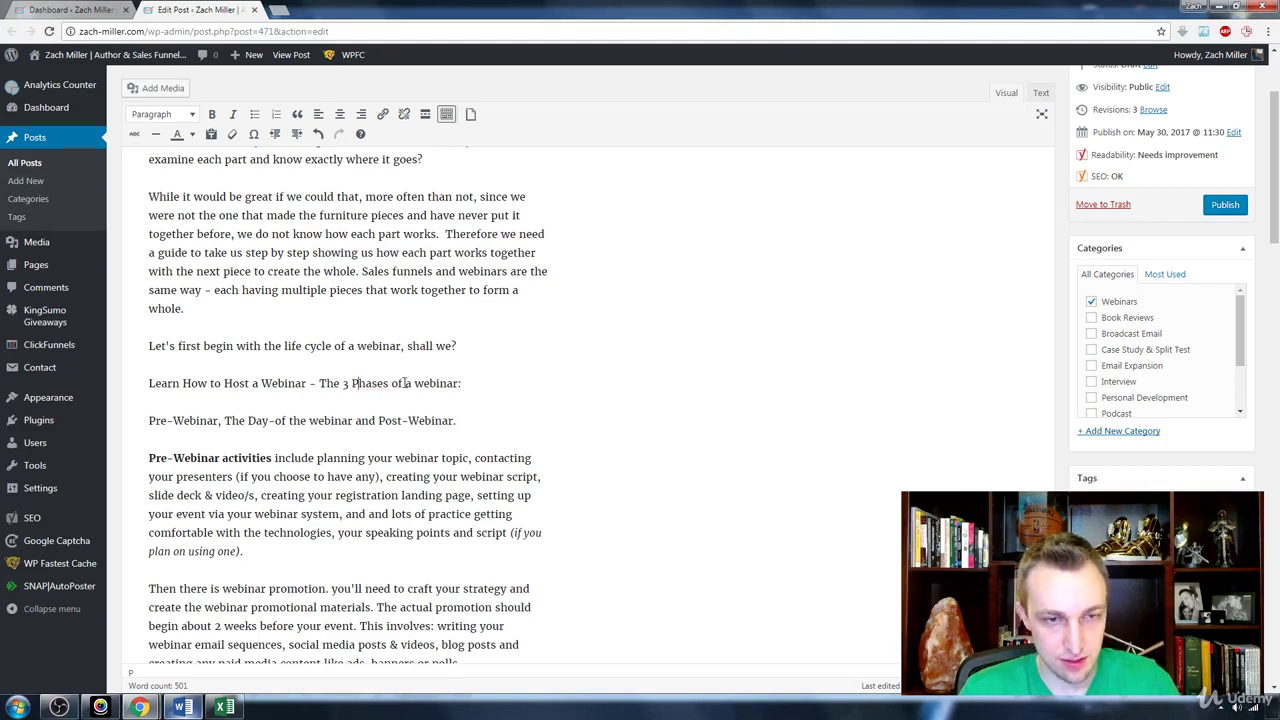
key("Delete")
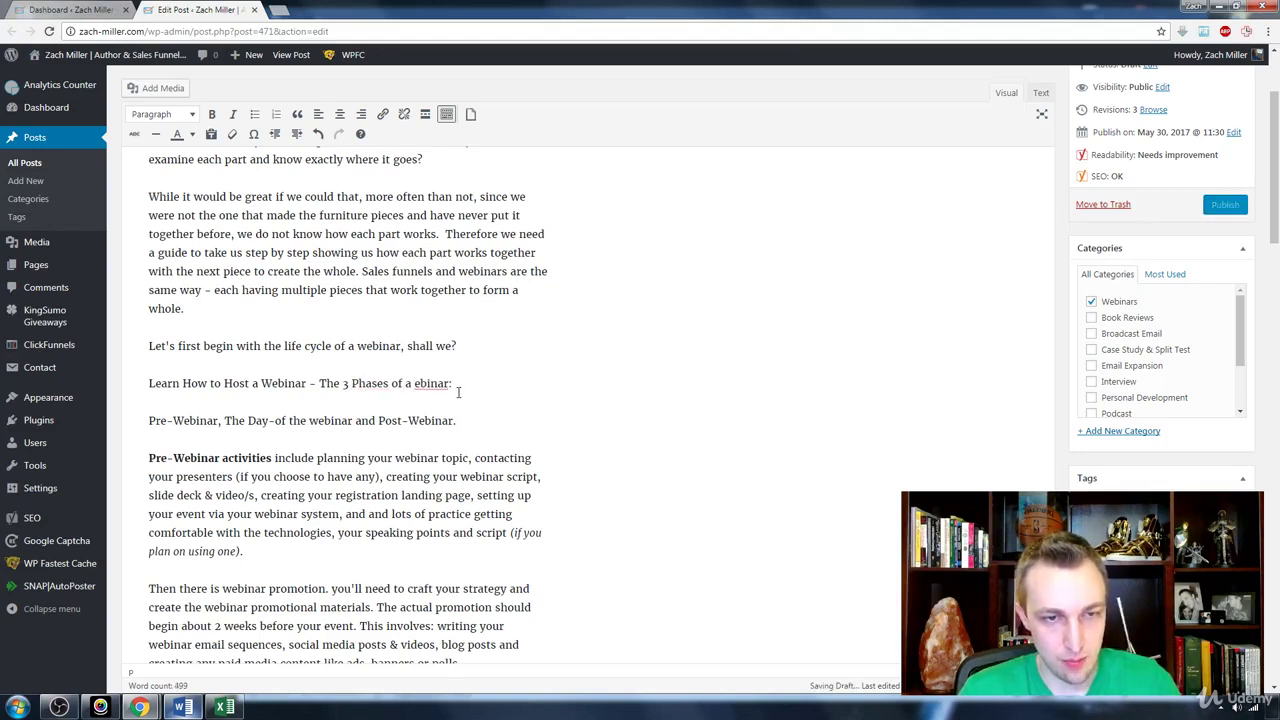
type("W")
Format the line "Learn How to Host a Webinar - The 3 Phases of a Webinar" as Heading 2
triple_click(459, 393)
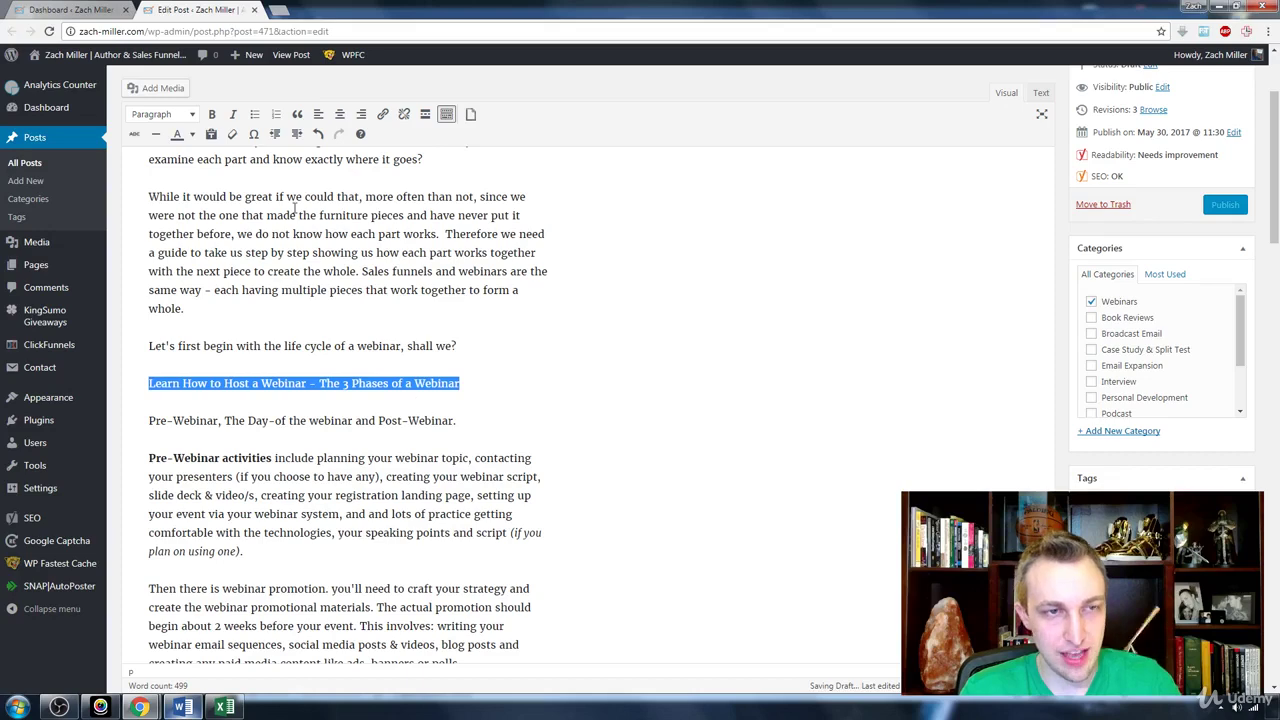
left_click(195, 115)
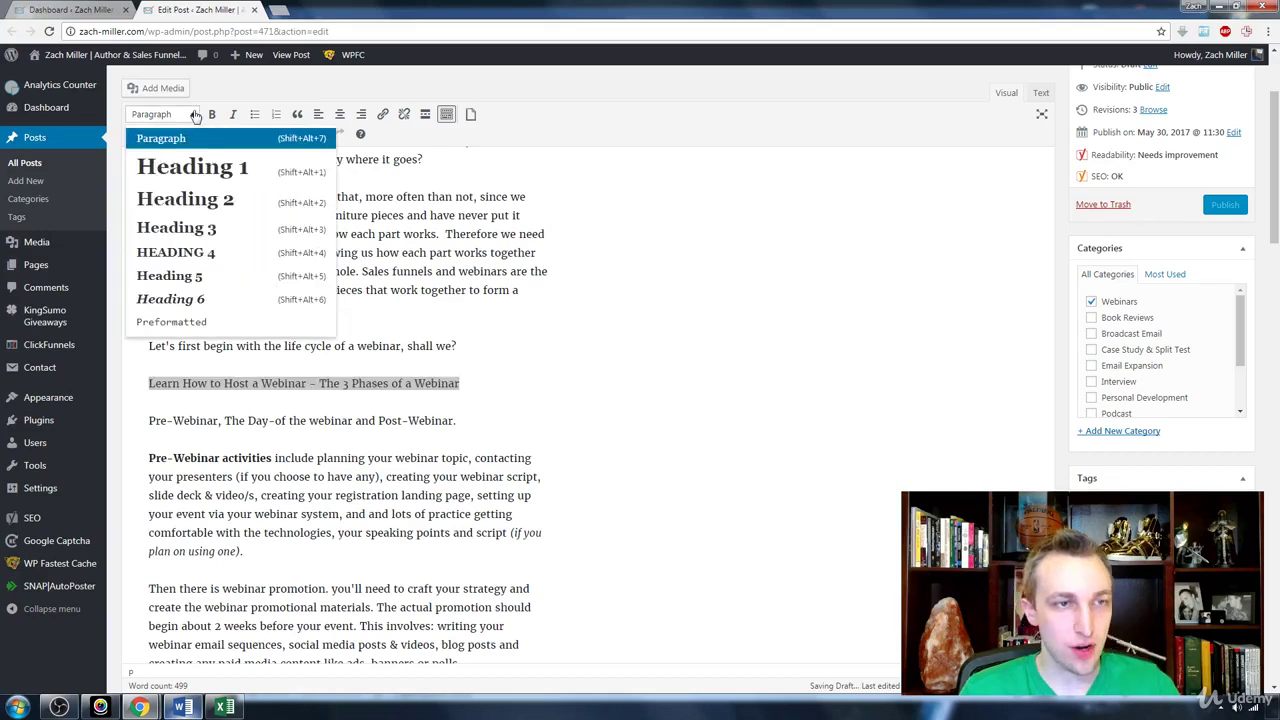
left_click(214, 204)
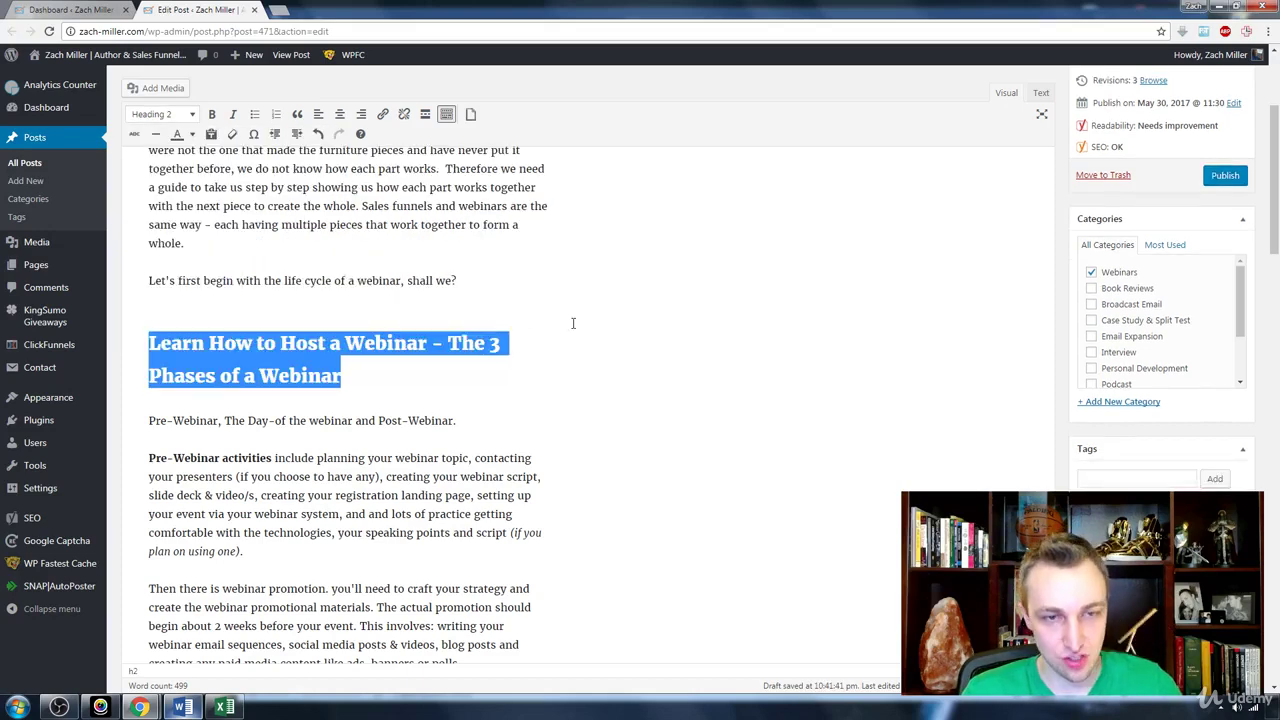
left_click(573, 329)
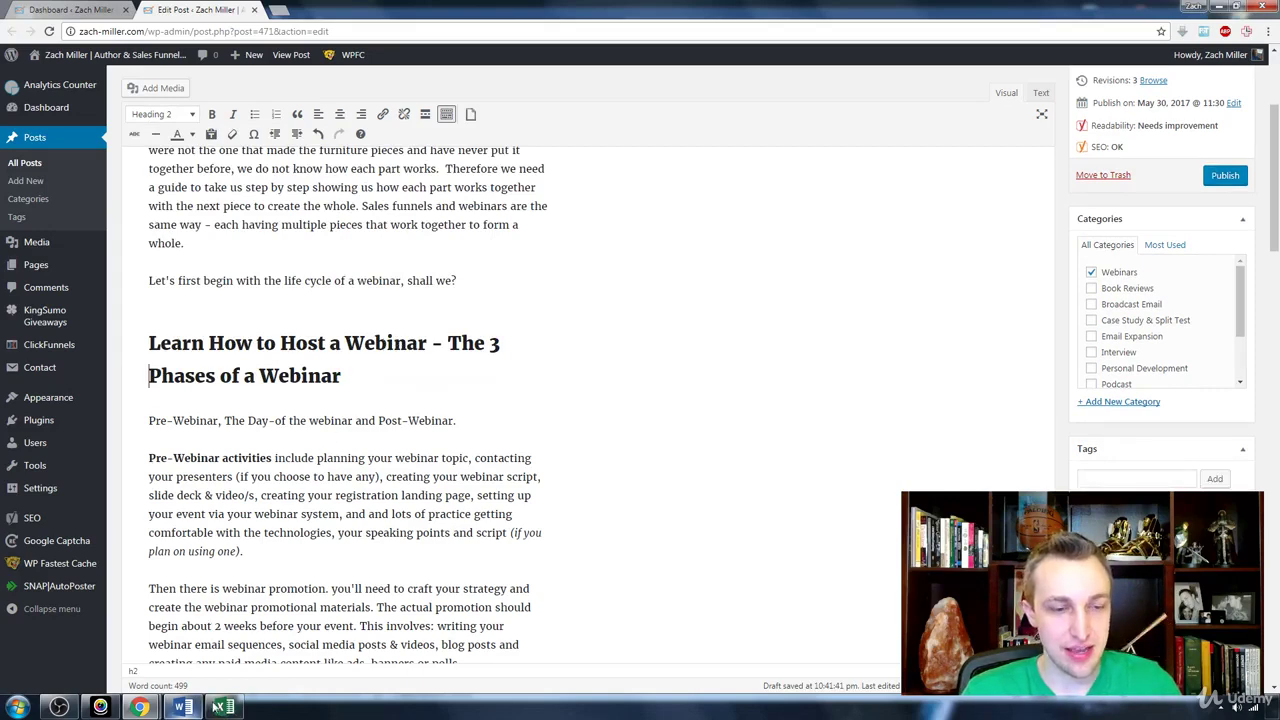
Review the Optimization Guide's item on H1, H2 and H3 tags in Word and return to the post editor
left_click(184, 706)
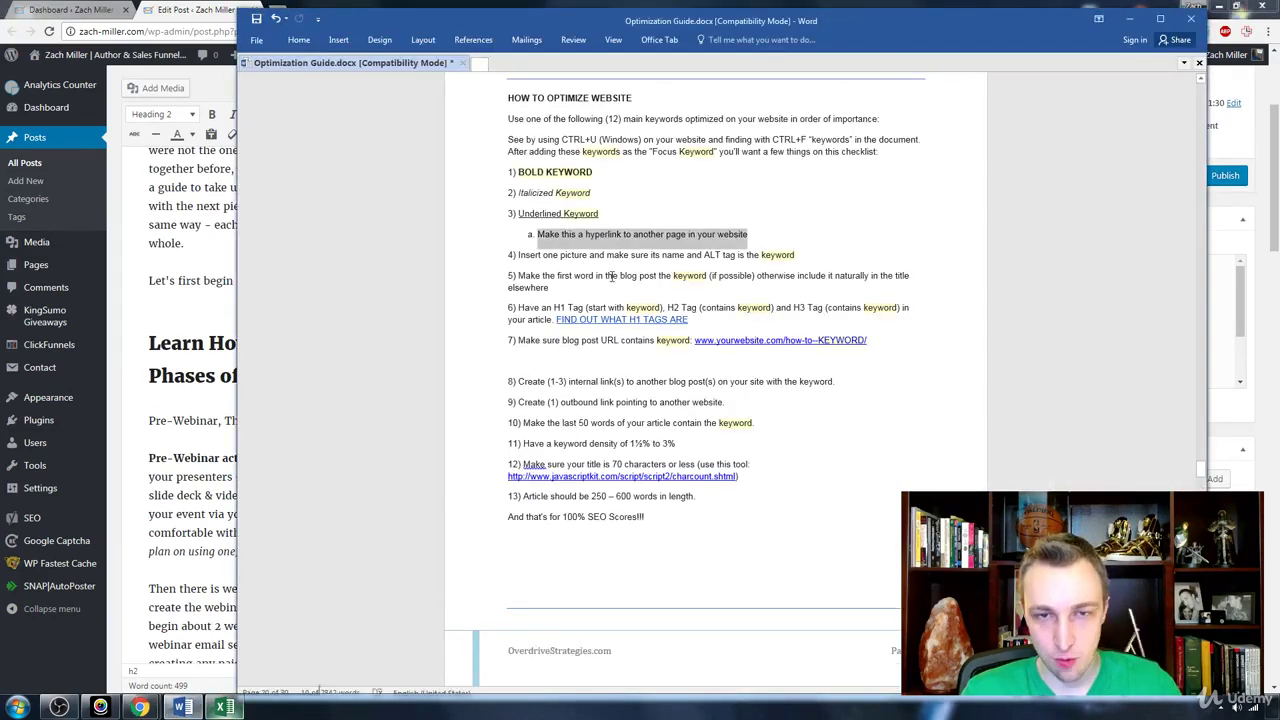
left_click(529, 308)
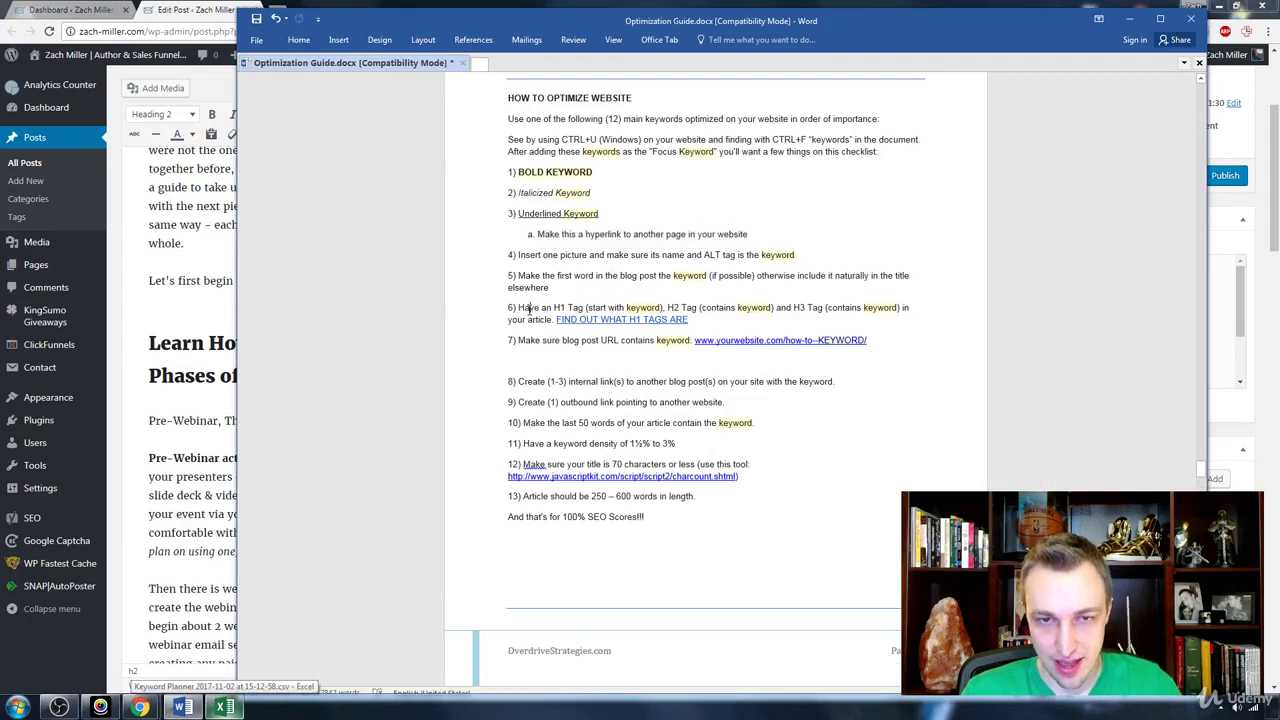
left_click_drag(529, 308, 841, 320)
left_click(841, 320)
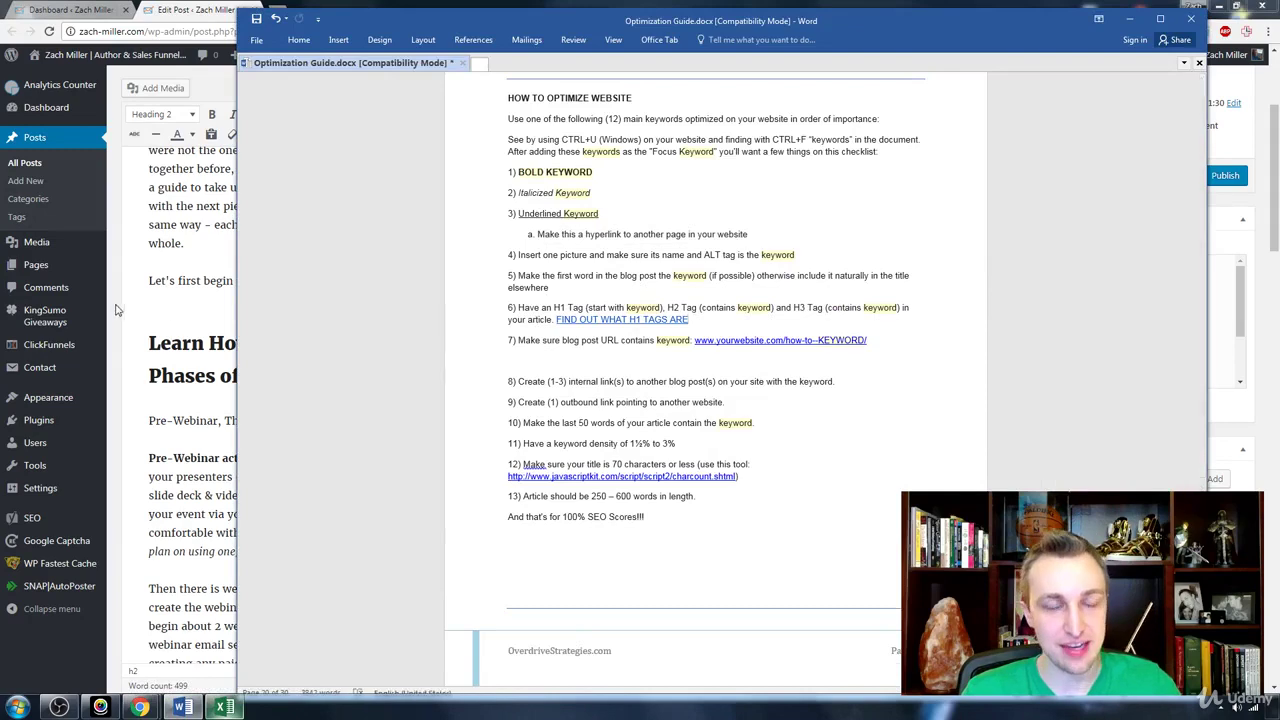
left_click(152, 333)
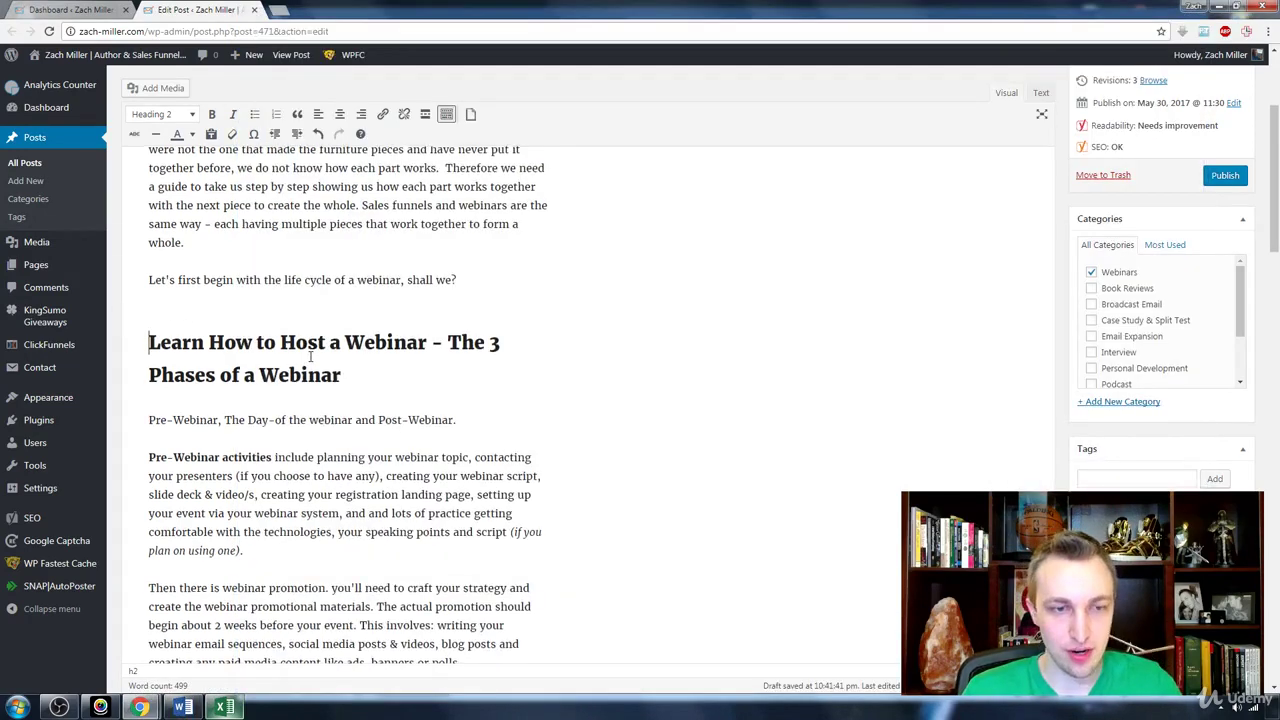
Add an empty paragraph between the webinar promotion paragraph and "The Day-of the webinar"
scroll(311, 357, "down", 2)
scroll(311, 357, "down", 1)
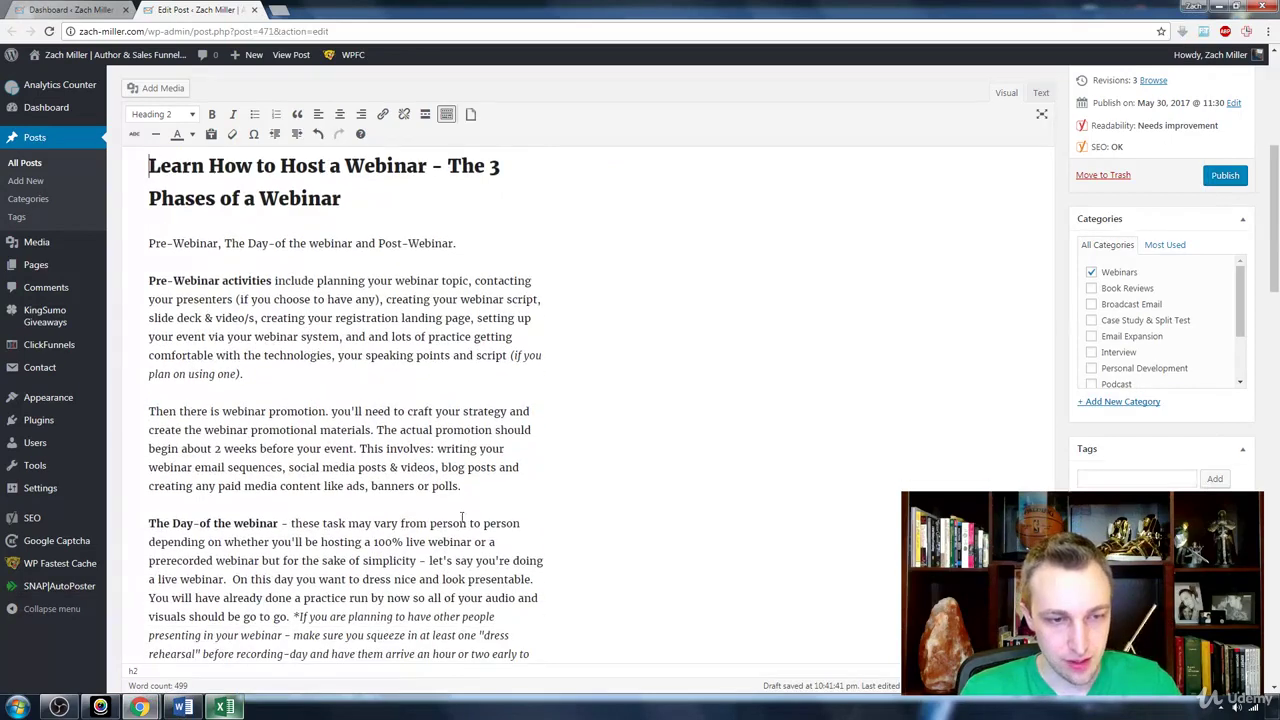
left_click(501, 487)
key("Return")
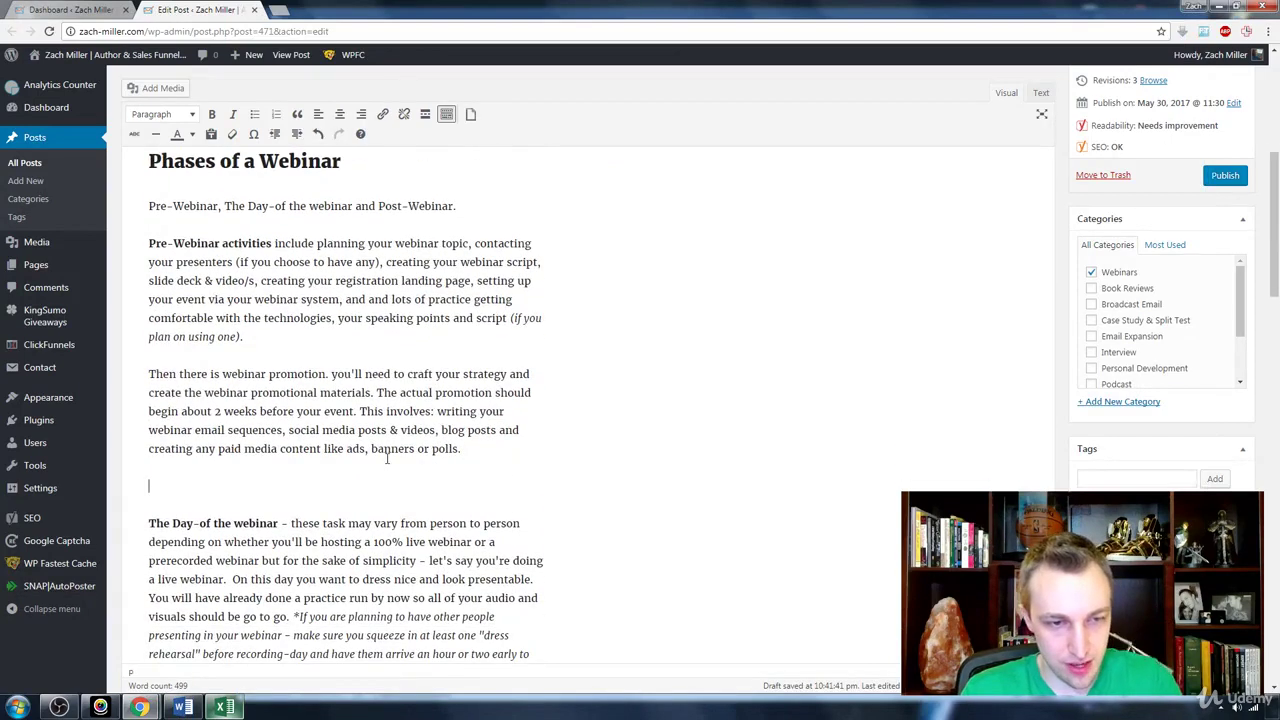
Insert "where to host a webinar," after "webinar system," in the Pre-Webinar activities paragraph
scroll(300, 357, "up", 7)
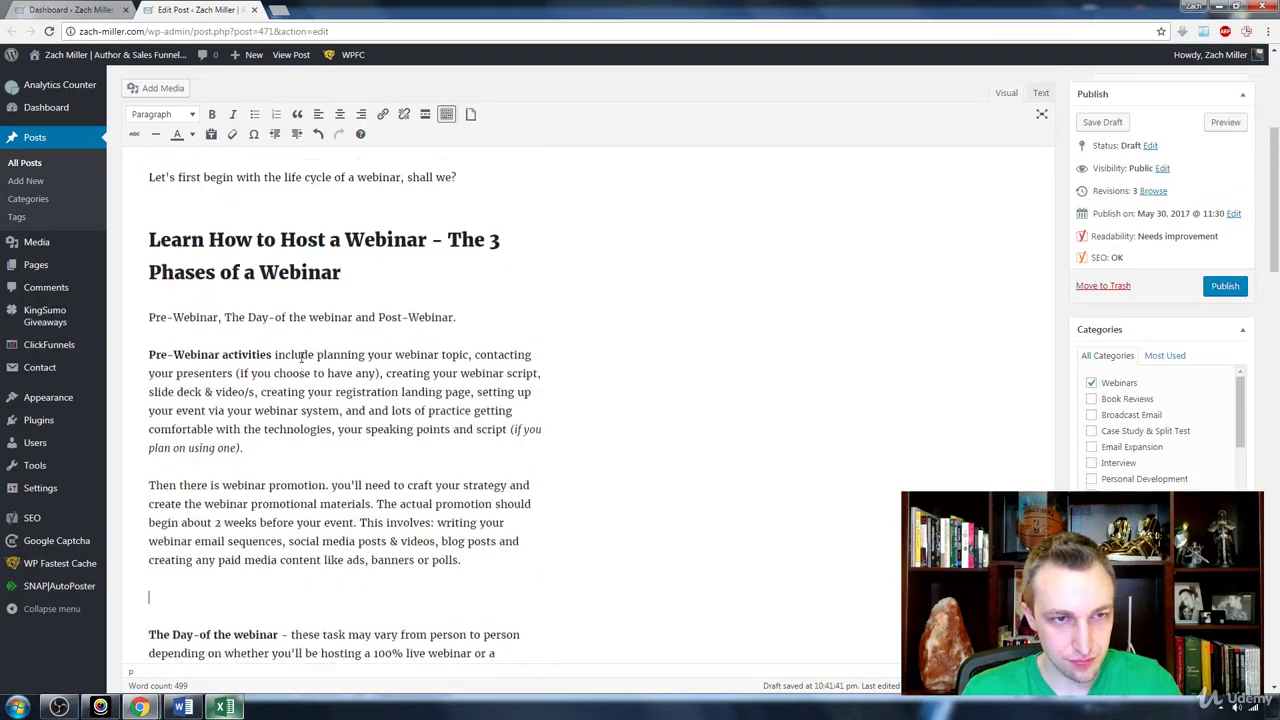
scroll(300, 357, "down", 4)
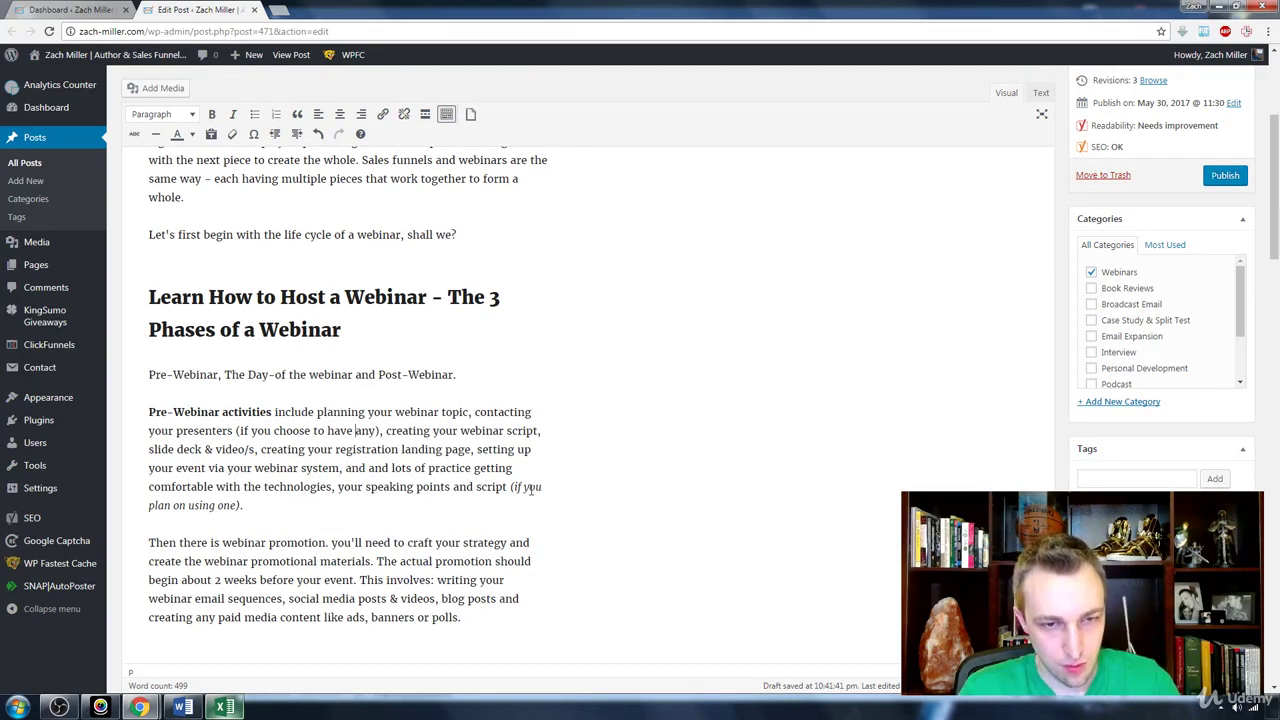
type("where to host your web")
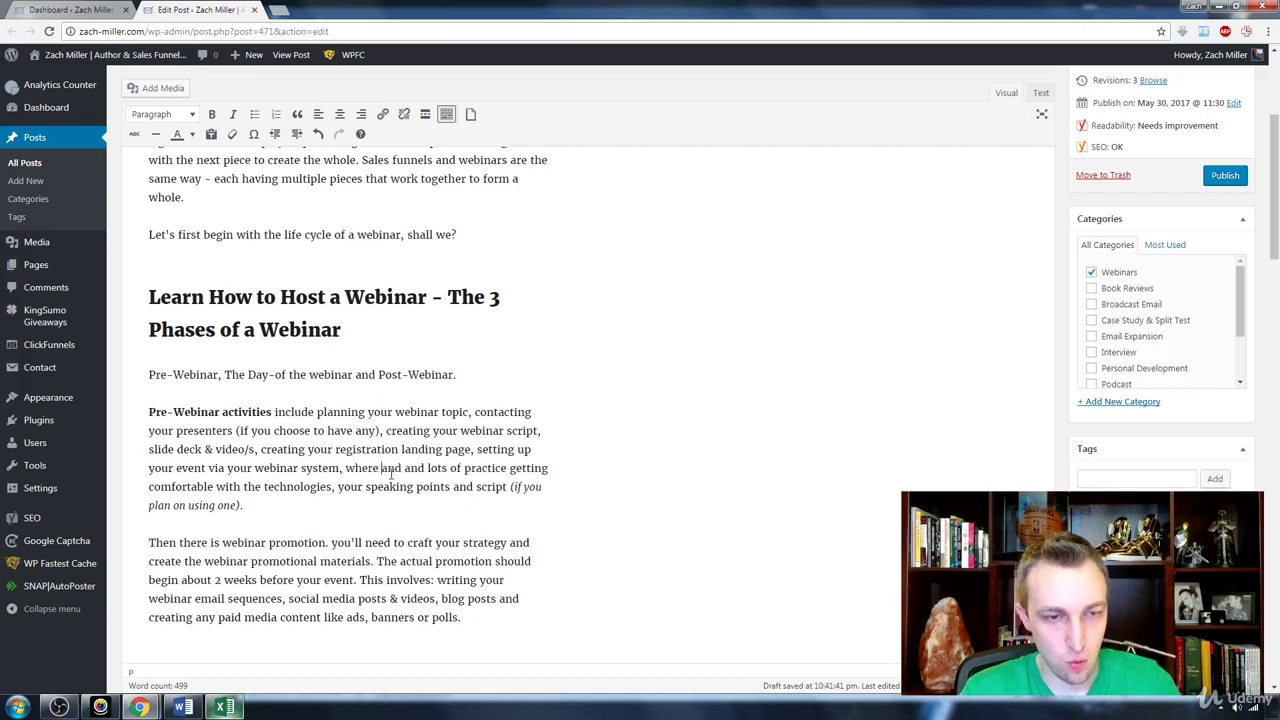
type("in")
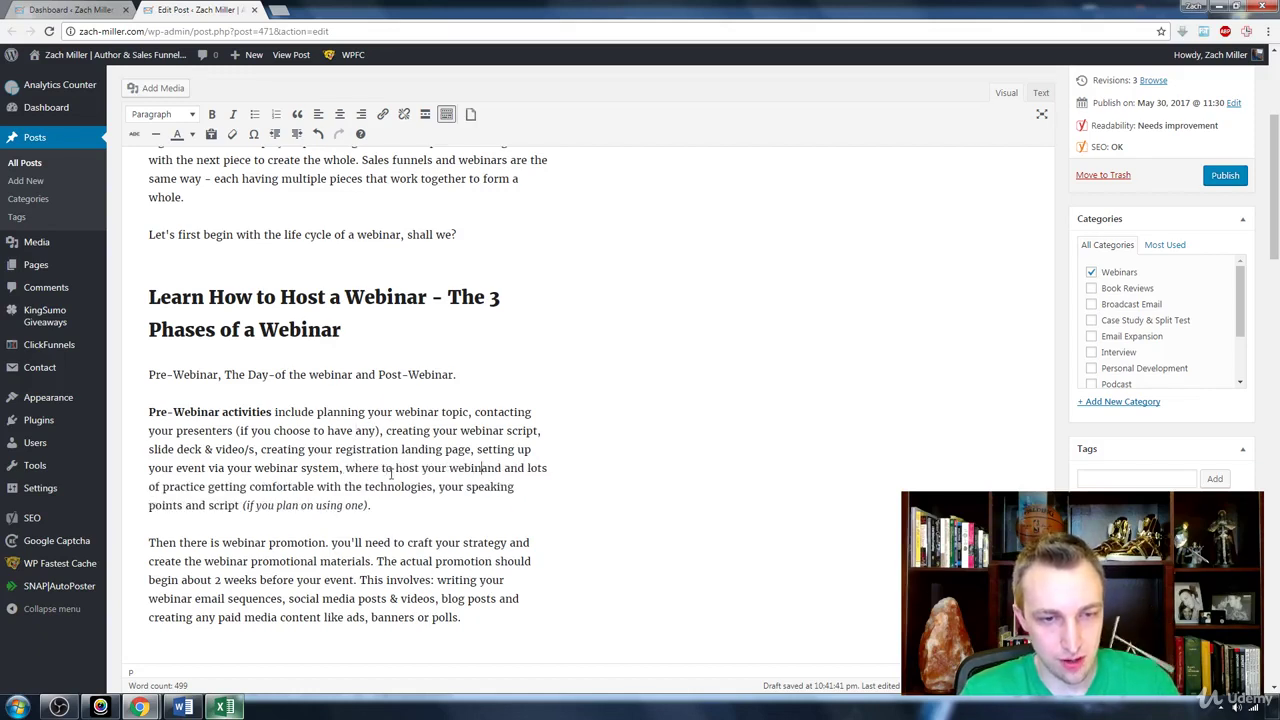
key("ctrl+shift+Left")
key("ctrl+shift+Left")
type("a webi")
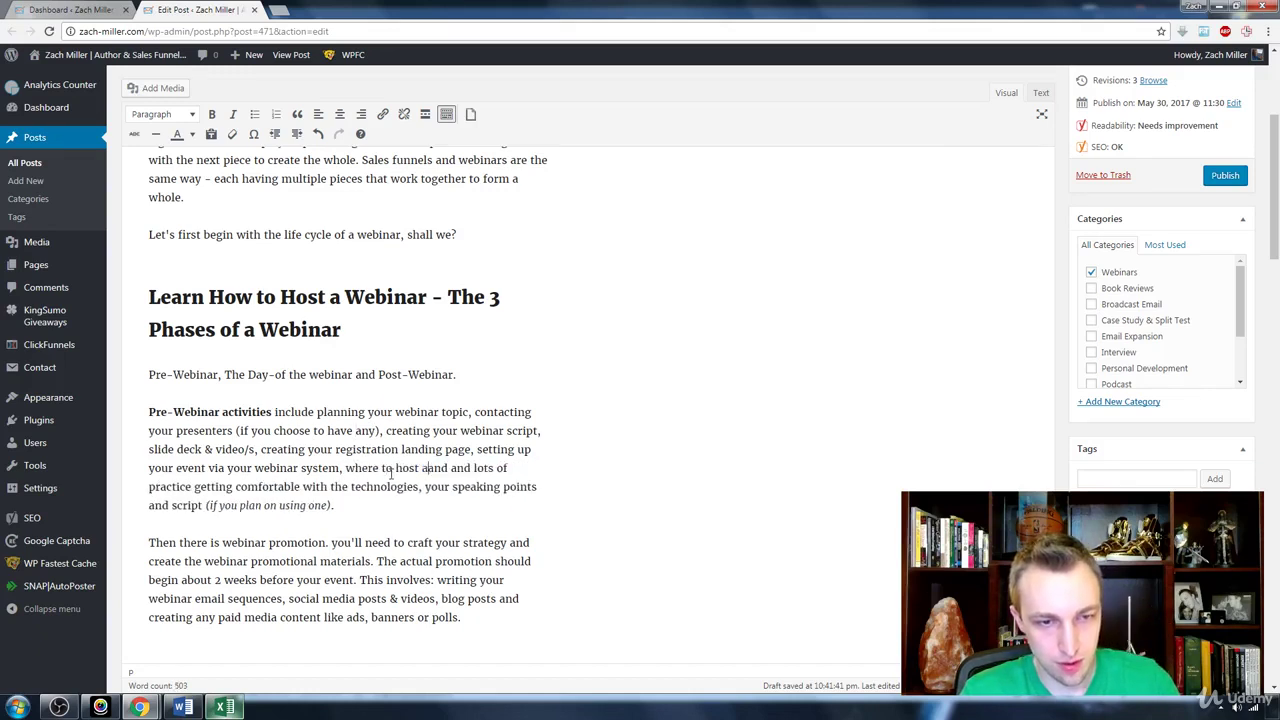
type("nar, a")
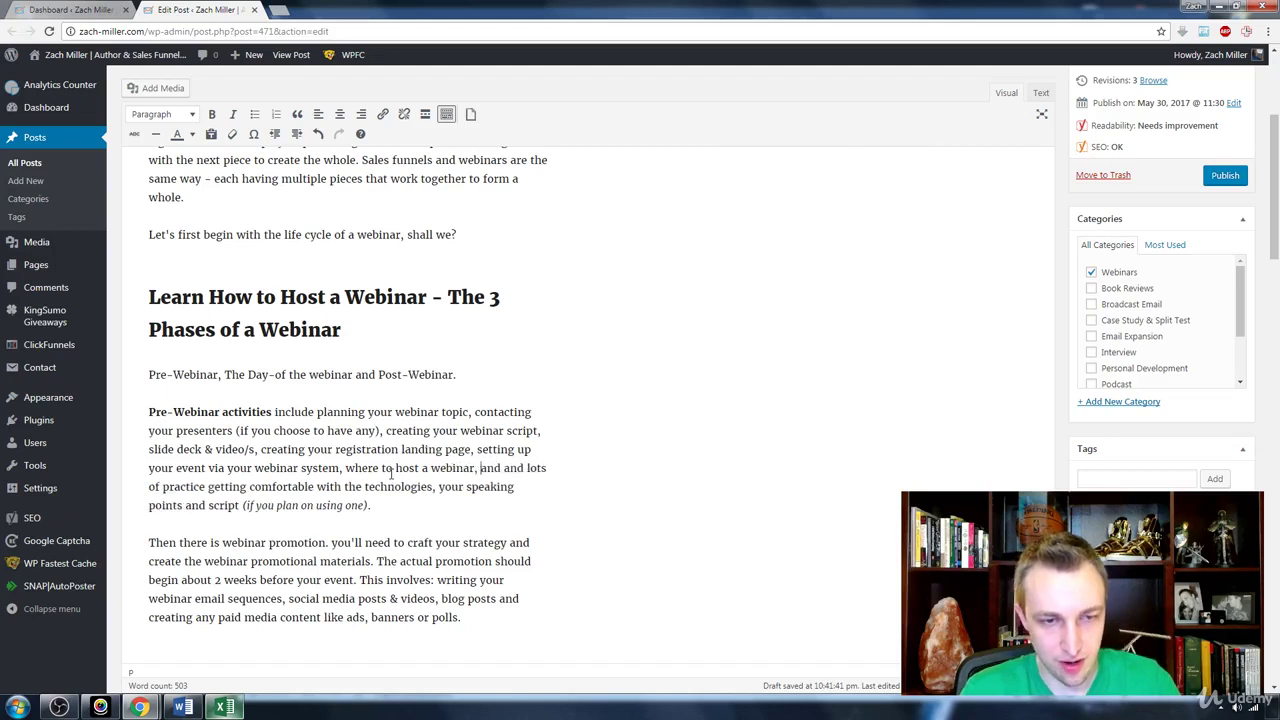
Make the keyword "host a webinar" bold in the Pre-Webinar activities paragraph
double_click(408, 469)
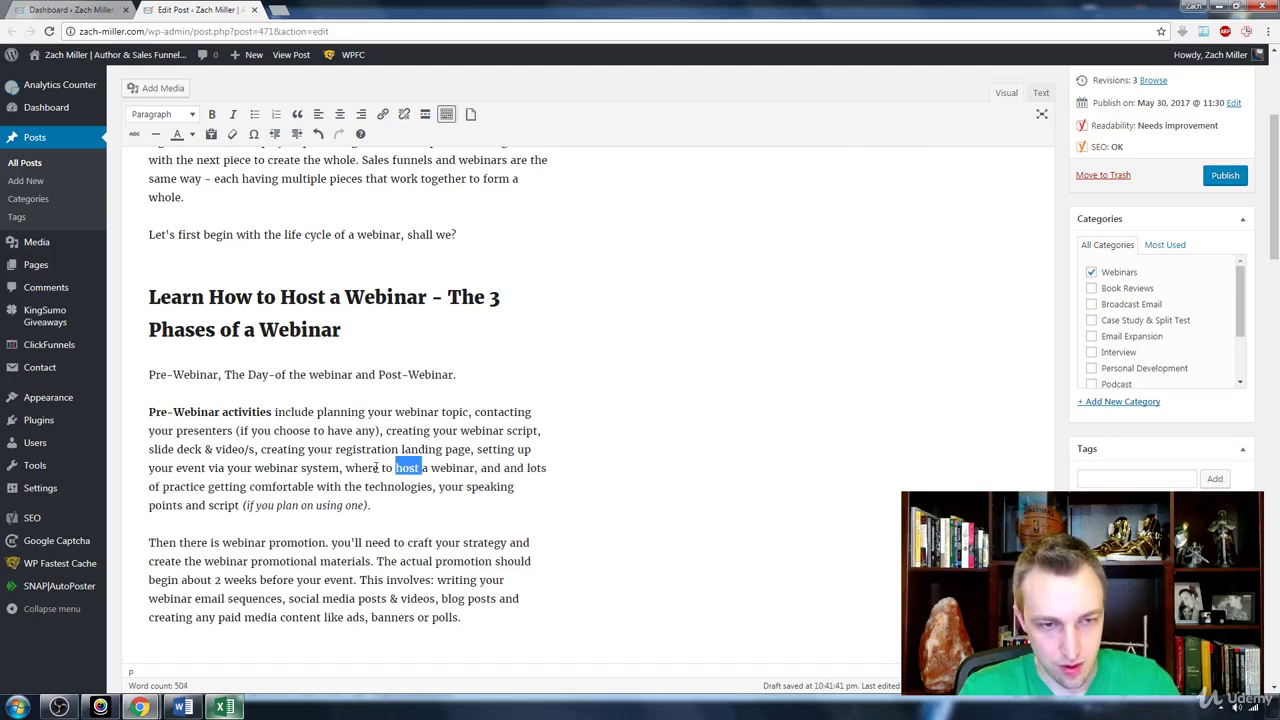
left_click_drag(375, 468, 475, 468)
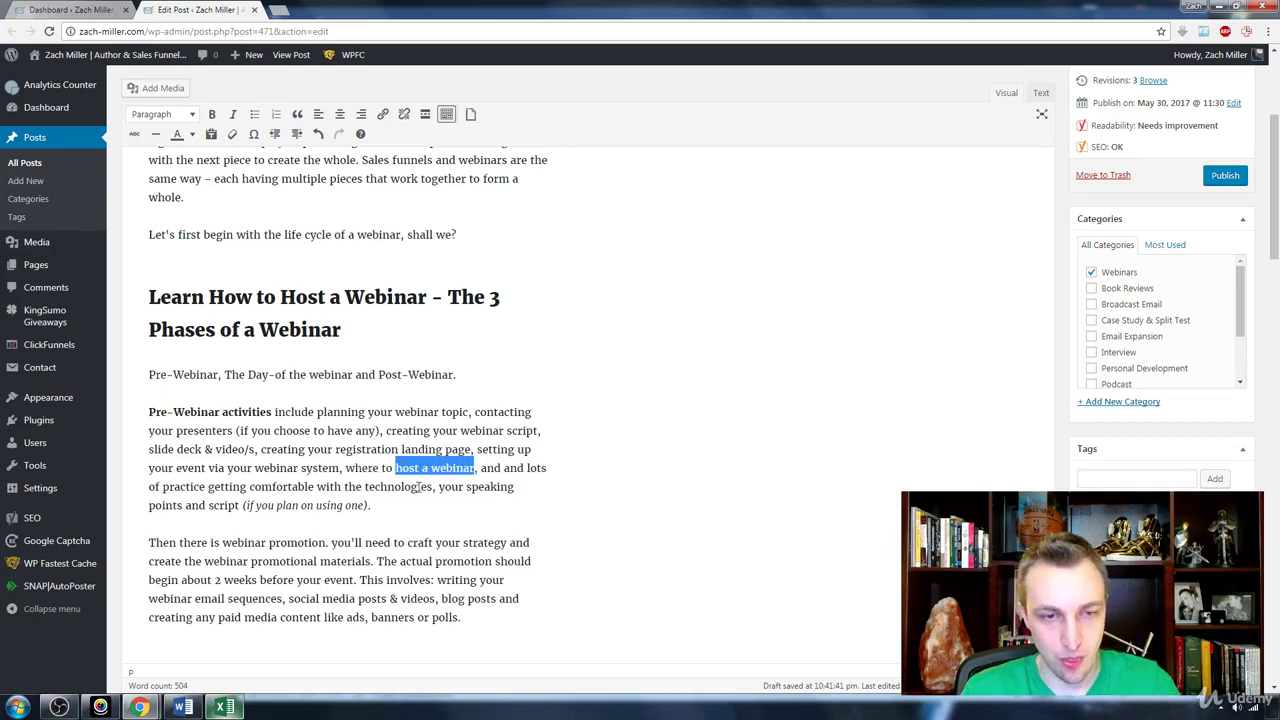
key("ctrl+b")
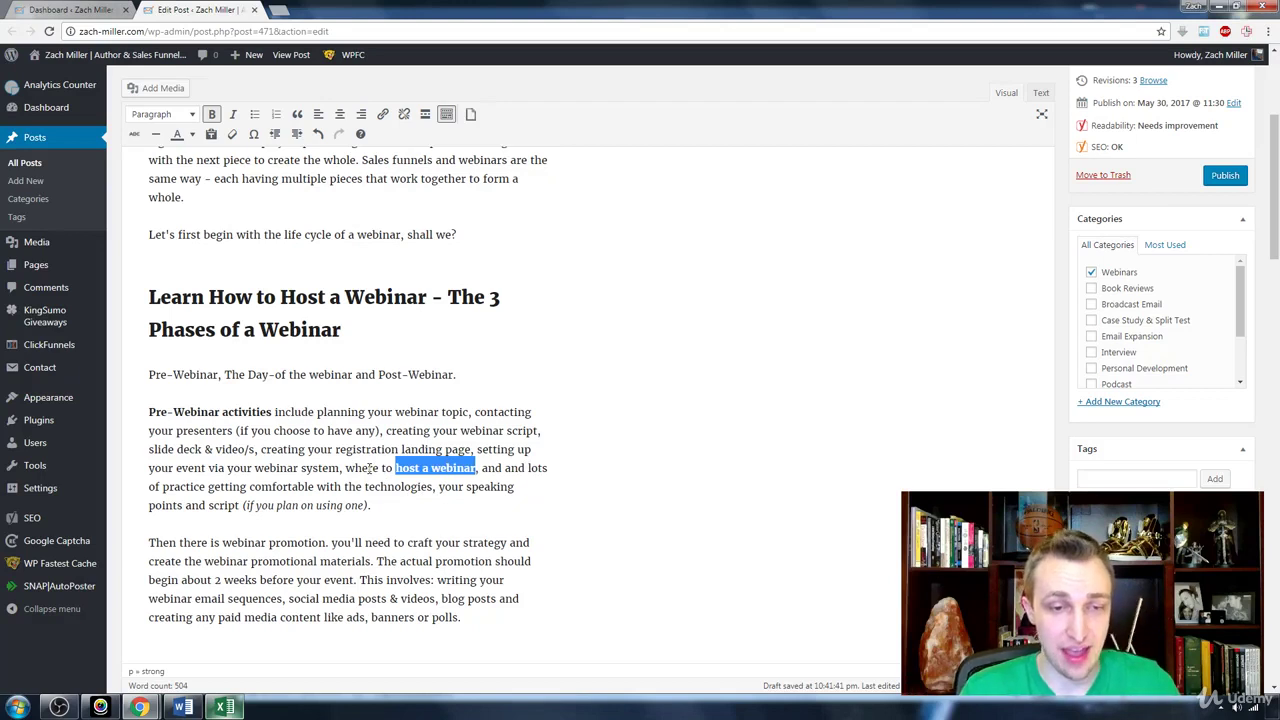
Make "where to" bold in front of "host a webinar" in the Pre-Webinar activities paragraph
left_click_drag(345, 468, 394, 468)
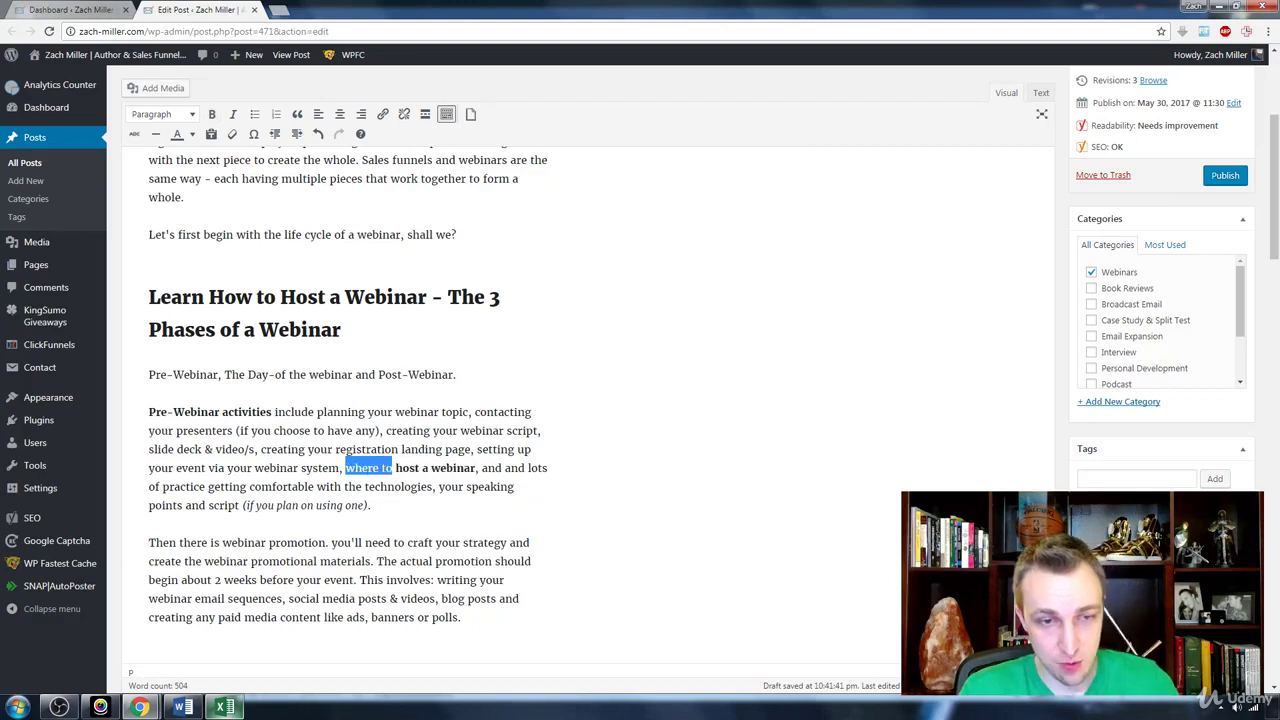
left_click(492, 487)
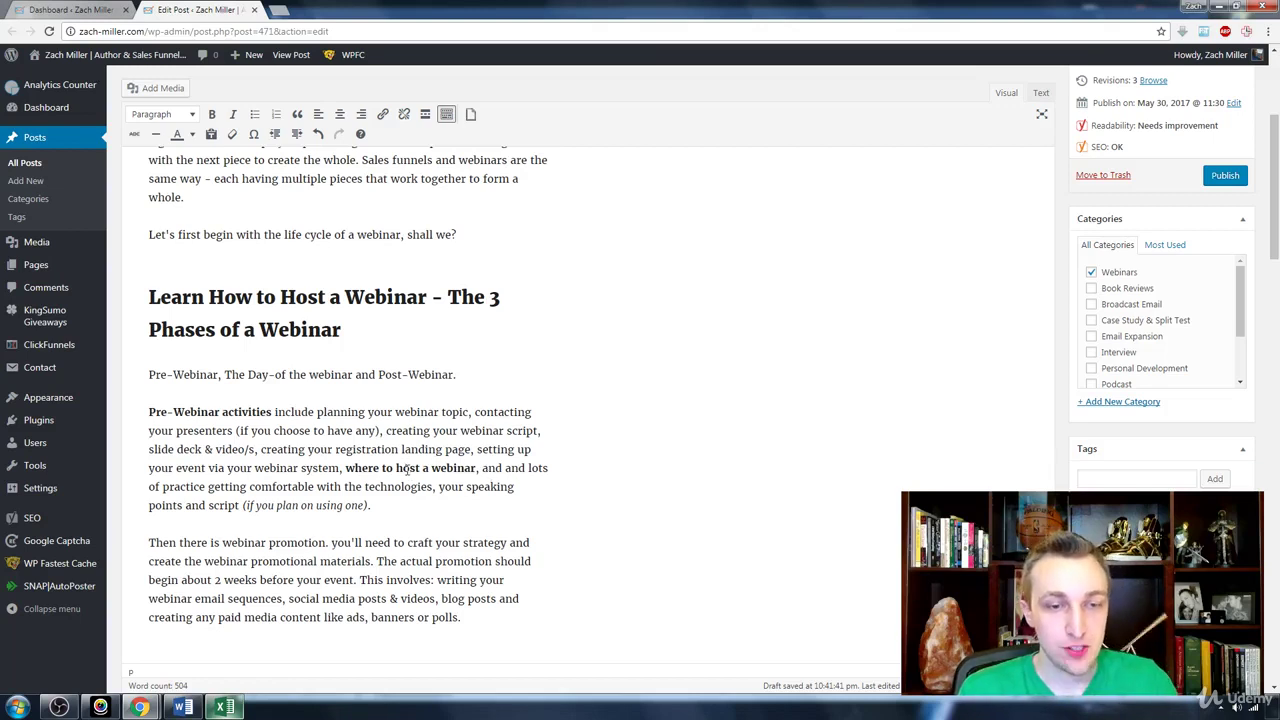
Link "host a webinar" in the Pre-Webinar activities paragraph to the /perfect-webinar page on the site's "go." subdomain
left_click_drag(397, 468, 449, 468)
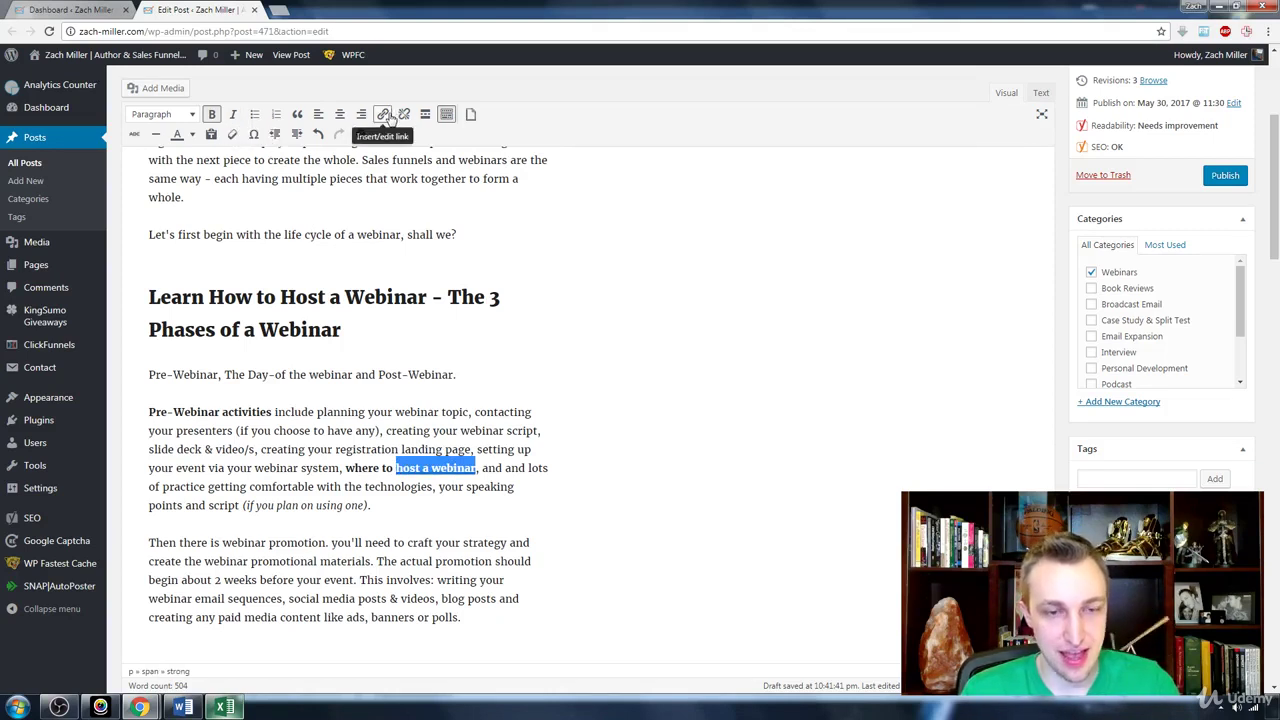
left_click(383, 114)
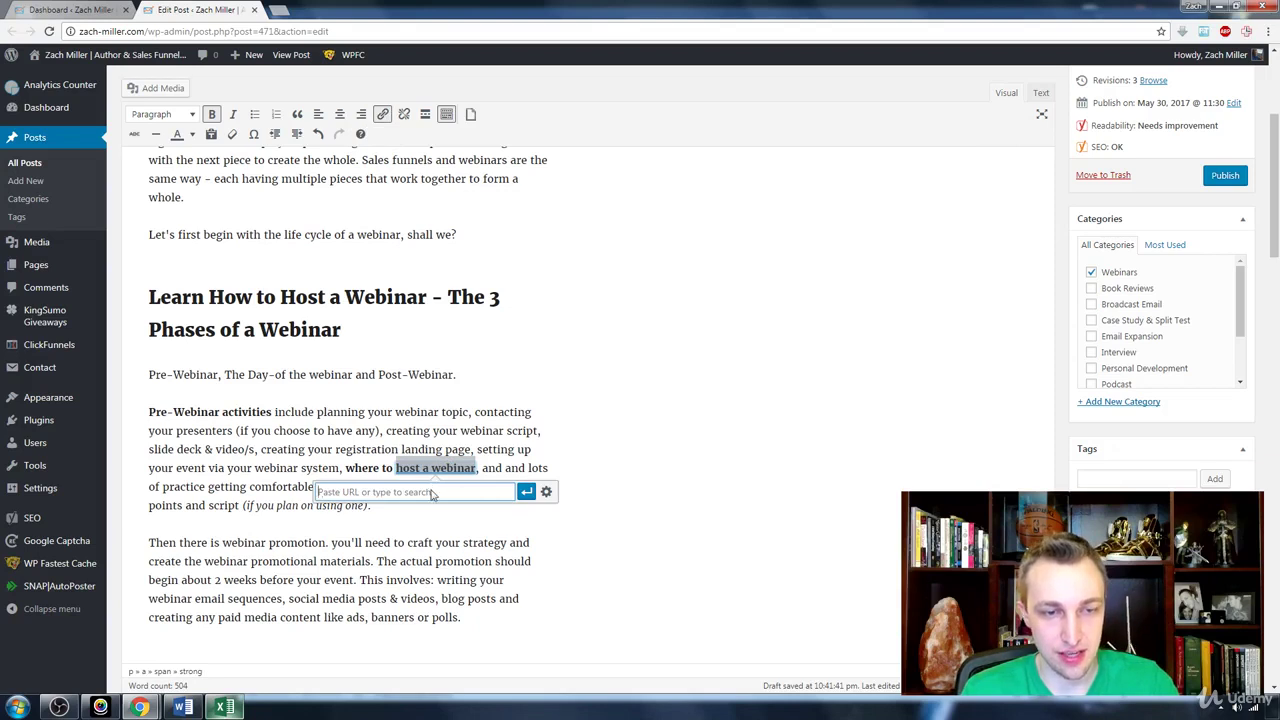
type("zach-miller.com")
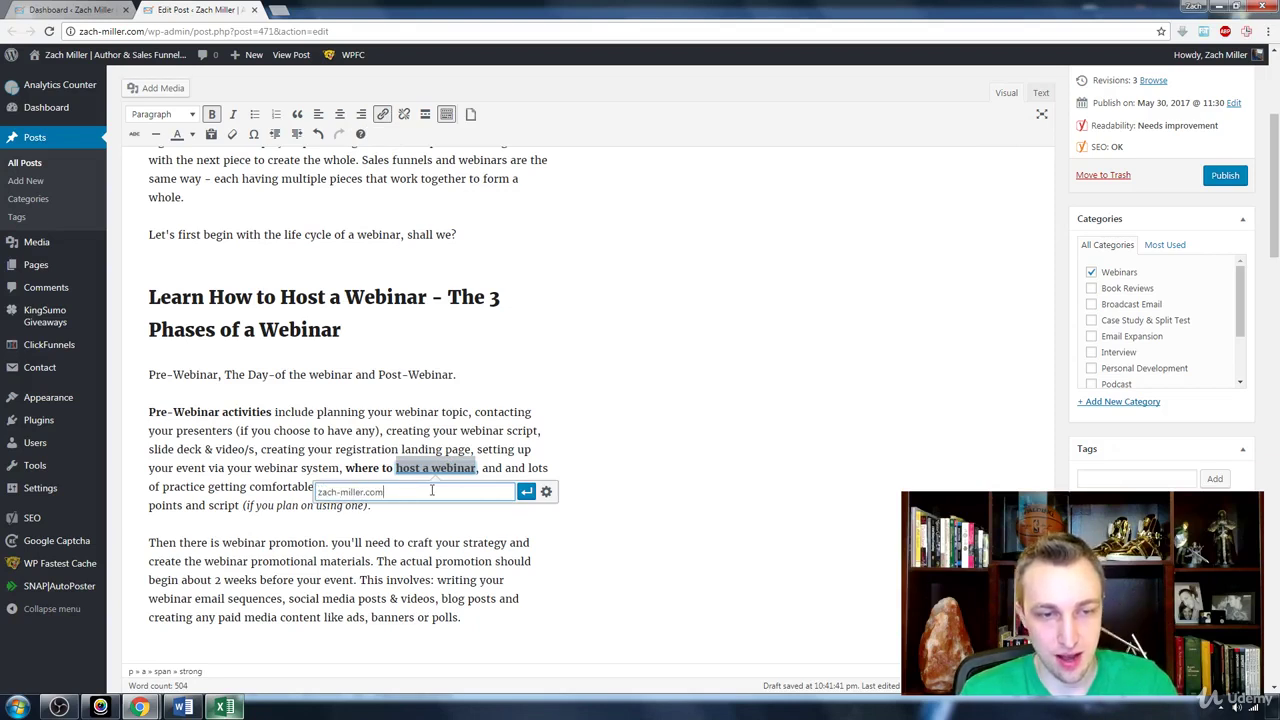
type("/webinar-pro")
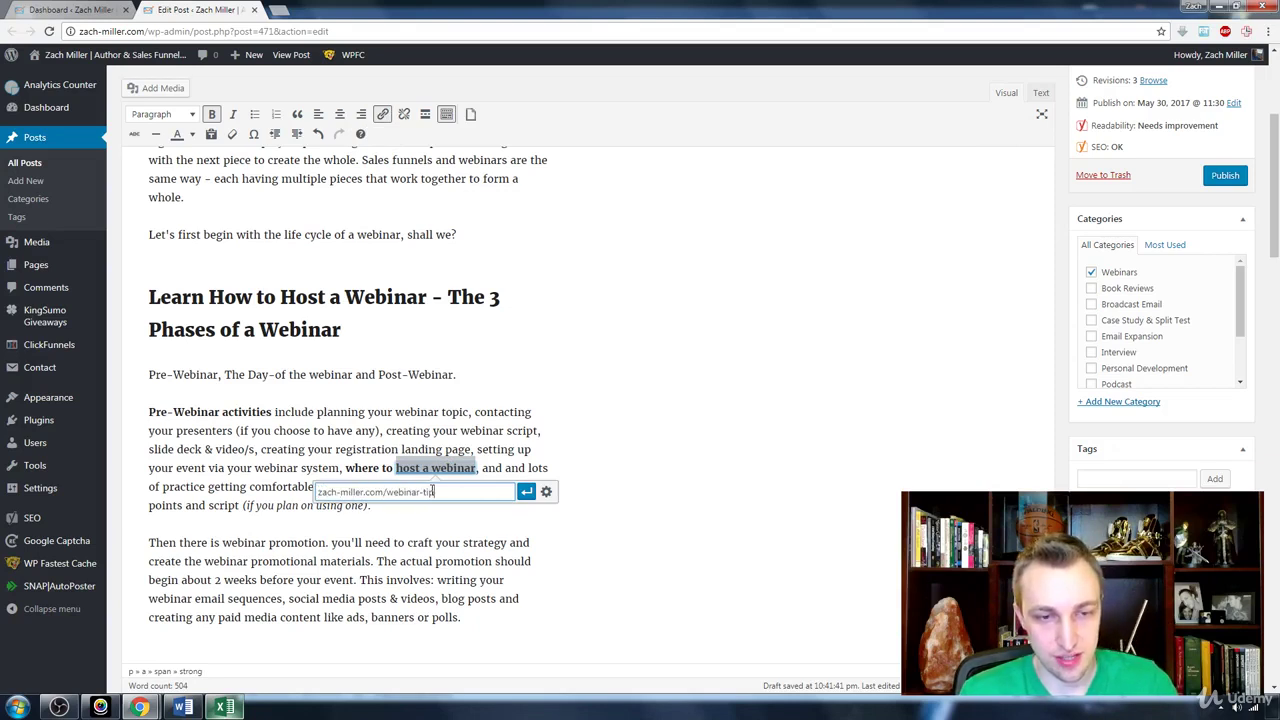
double_click(432, 490)
key("ctrl+shift+Left")
type("per")
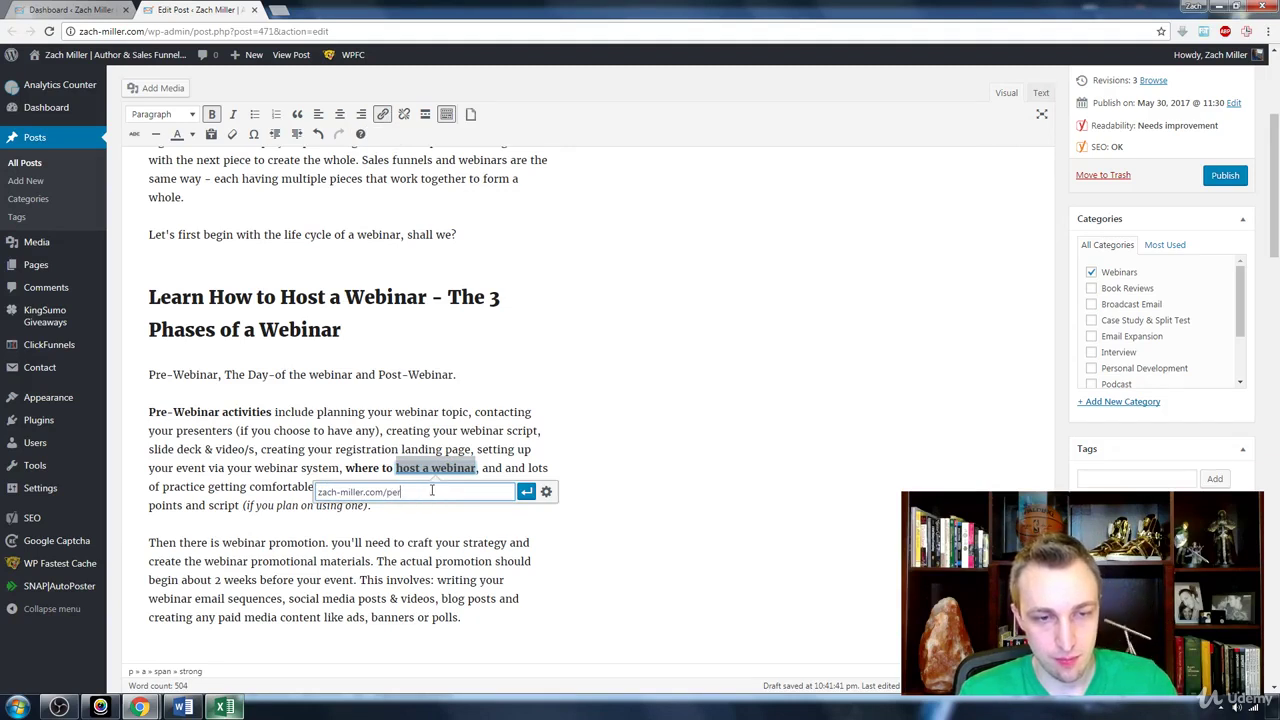
type("fect-webinar")
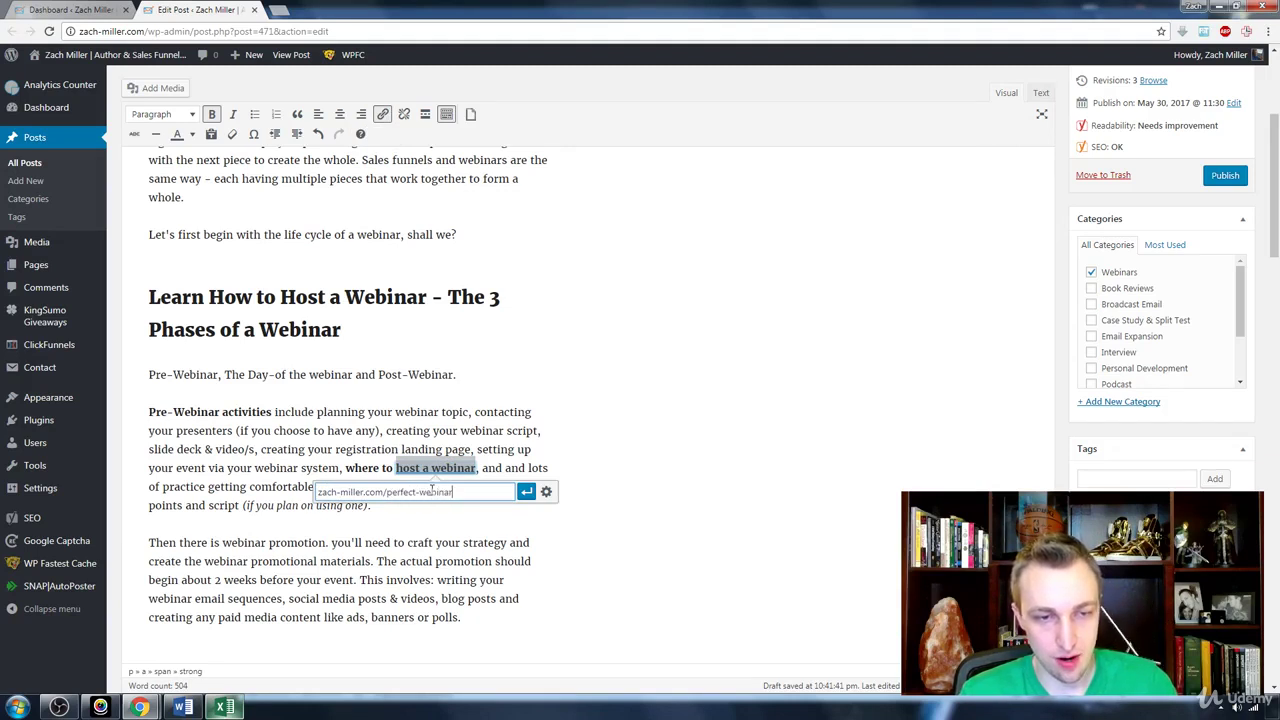
type("https://")
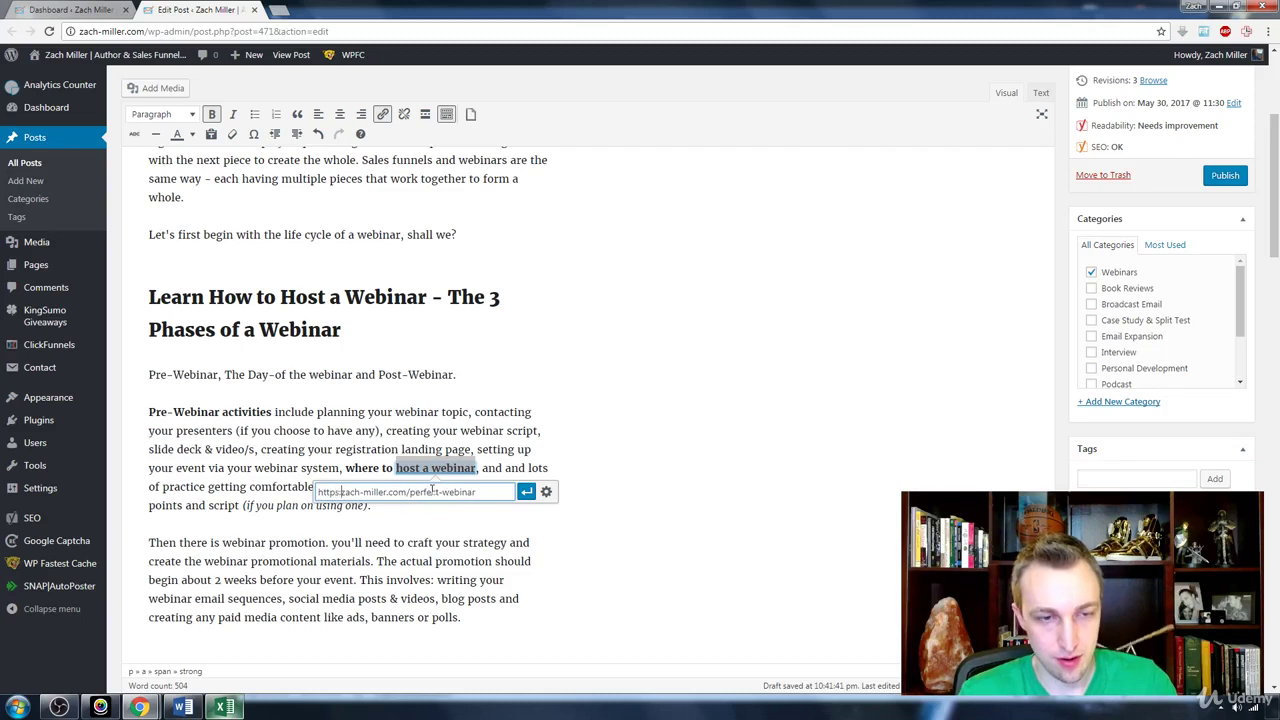
type("go.")
key("Return")
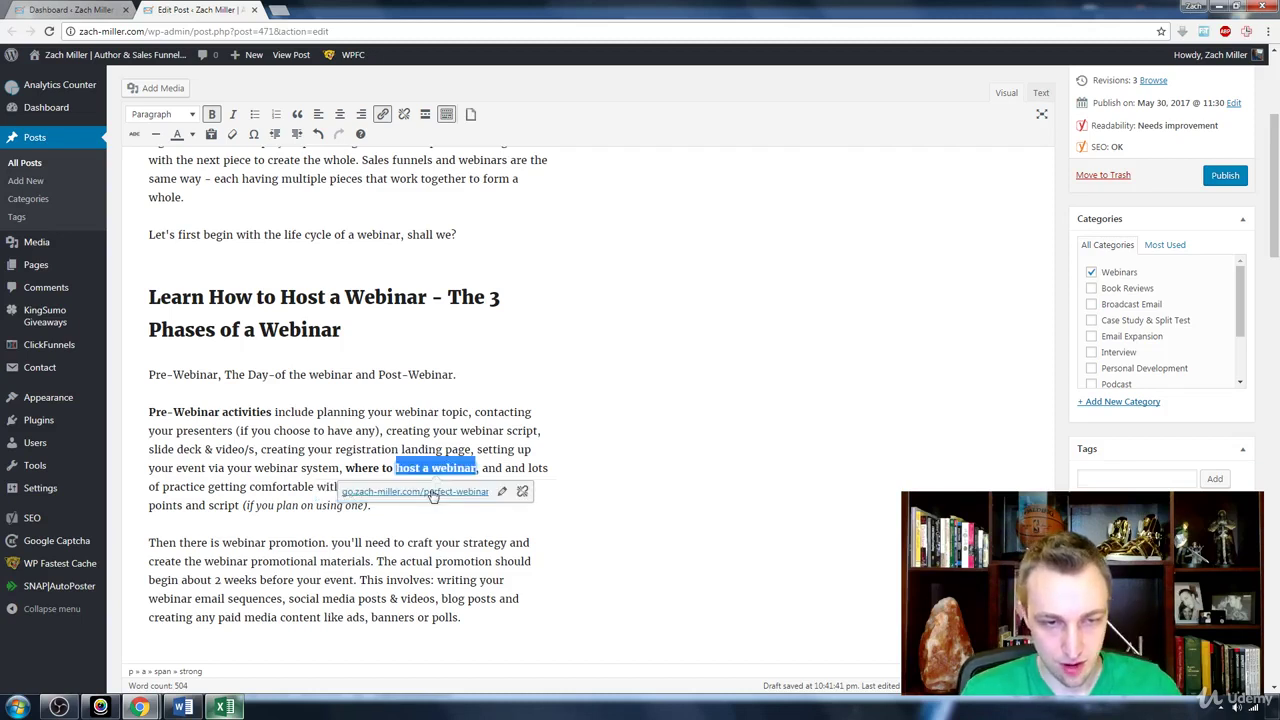
left_click(520, 432)
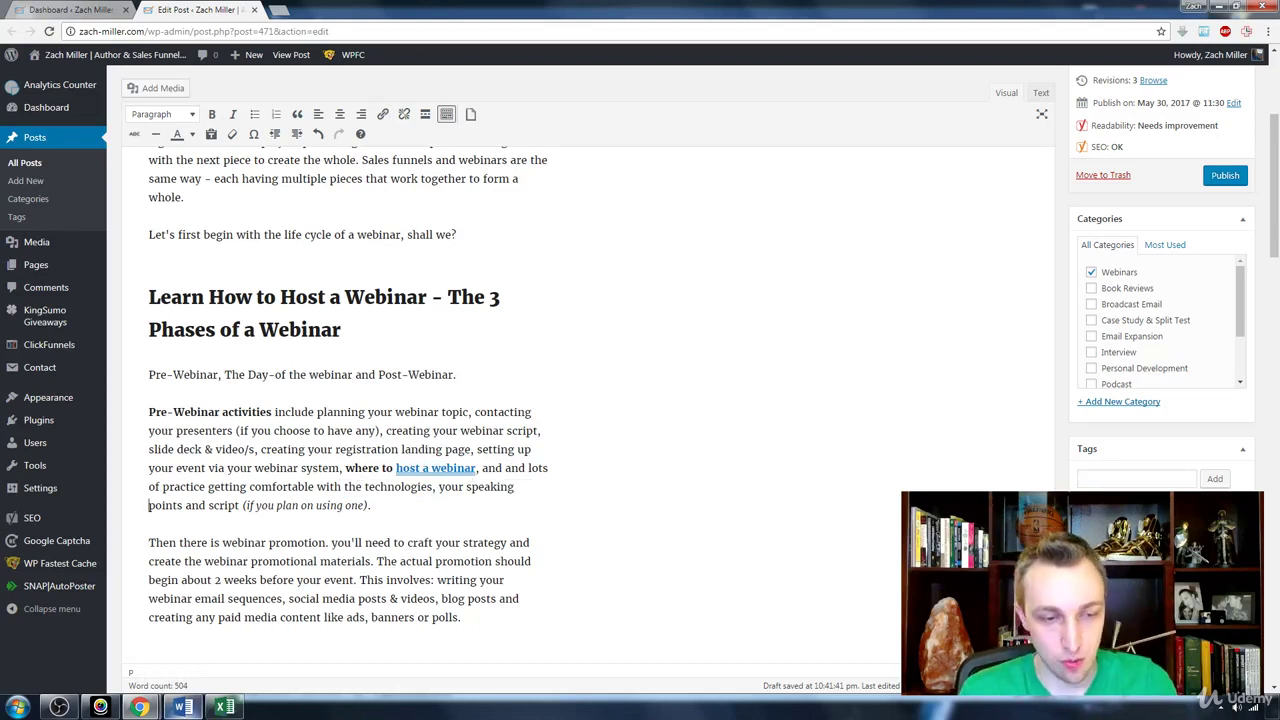
Review the Optimization Guide's italicized keyword item in Word and return to the post editor
left_click(183, 708)
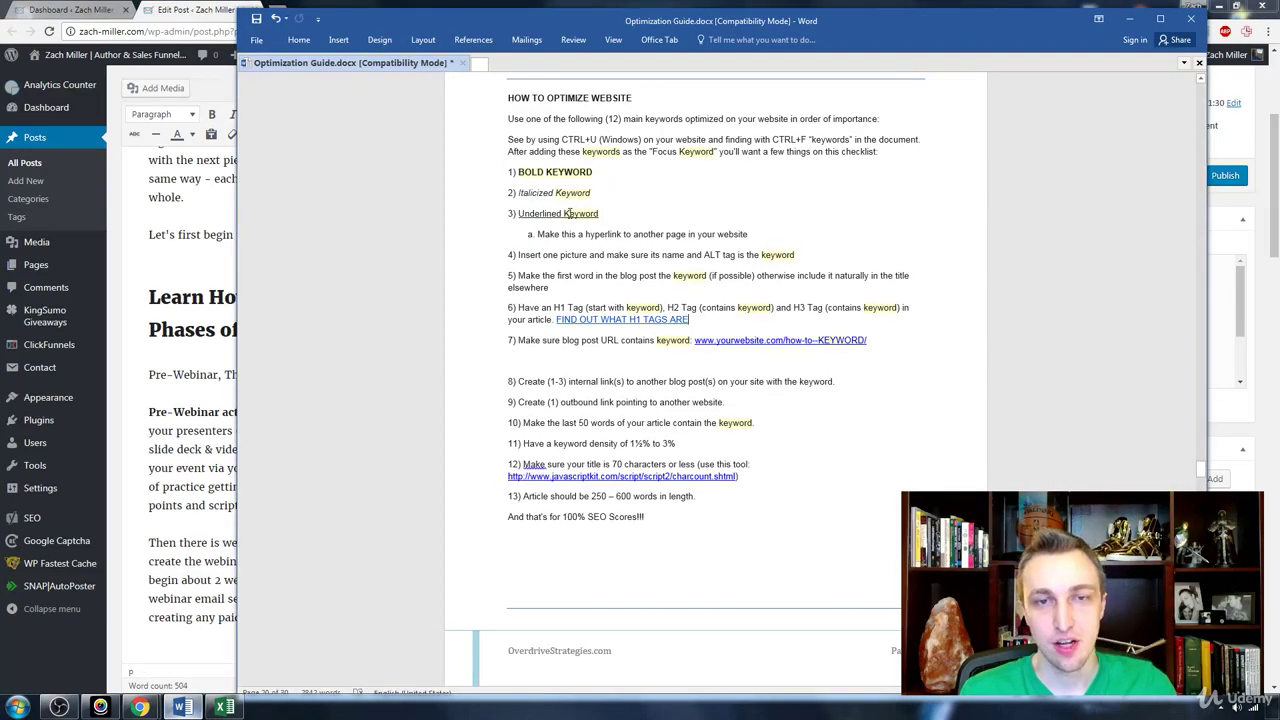
left_click_drag(594, 193, 508, 193)
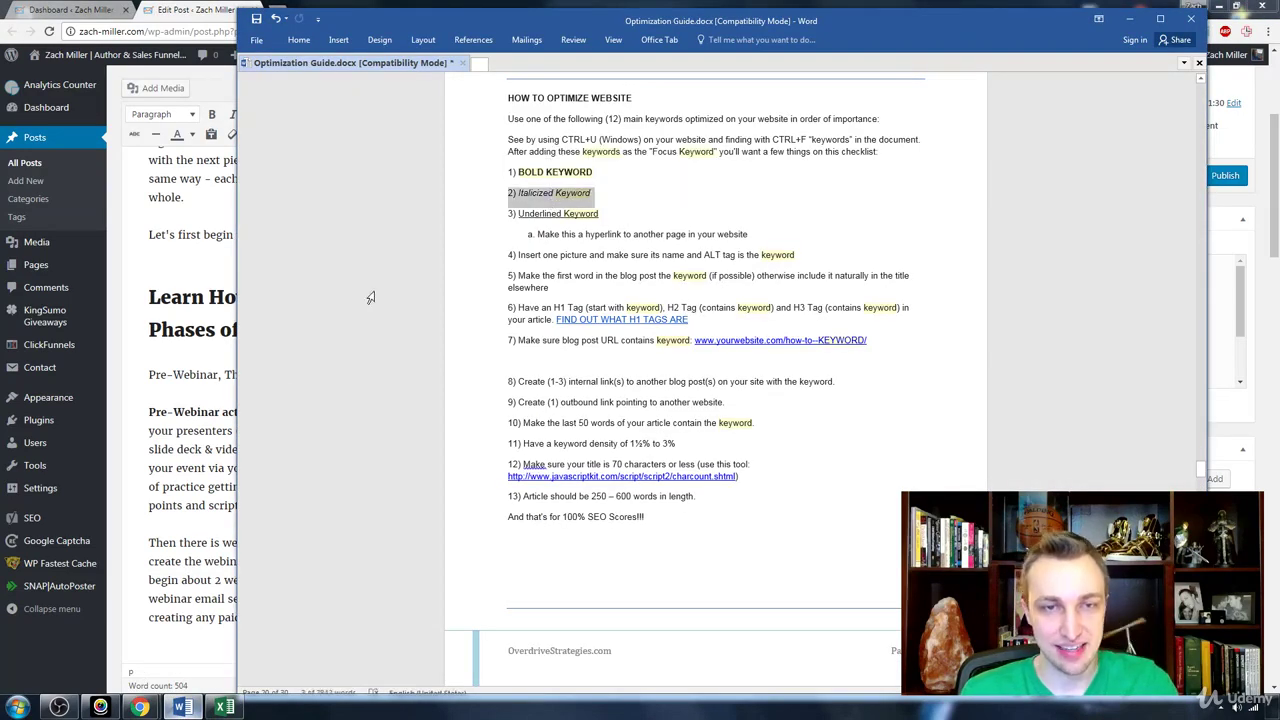
left_click(194, 428)
Search the post editing page for "host a web" and examine where the keyword occurs in the article
key("ctrl+f")
type("h")
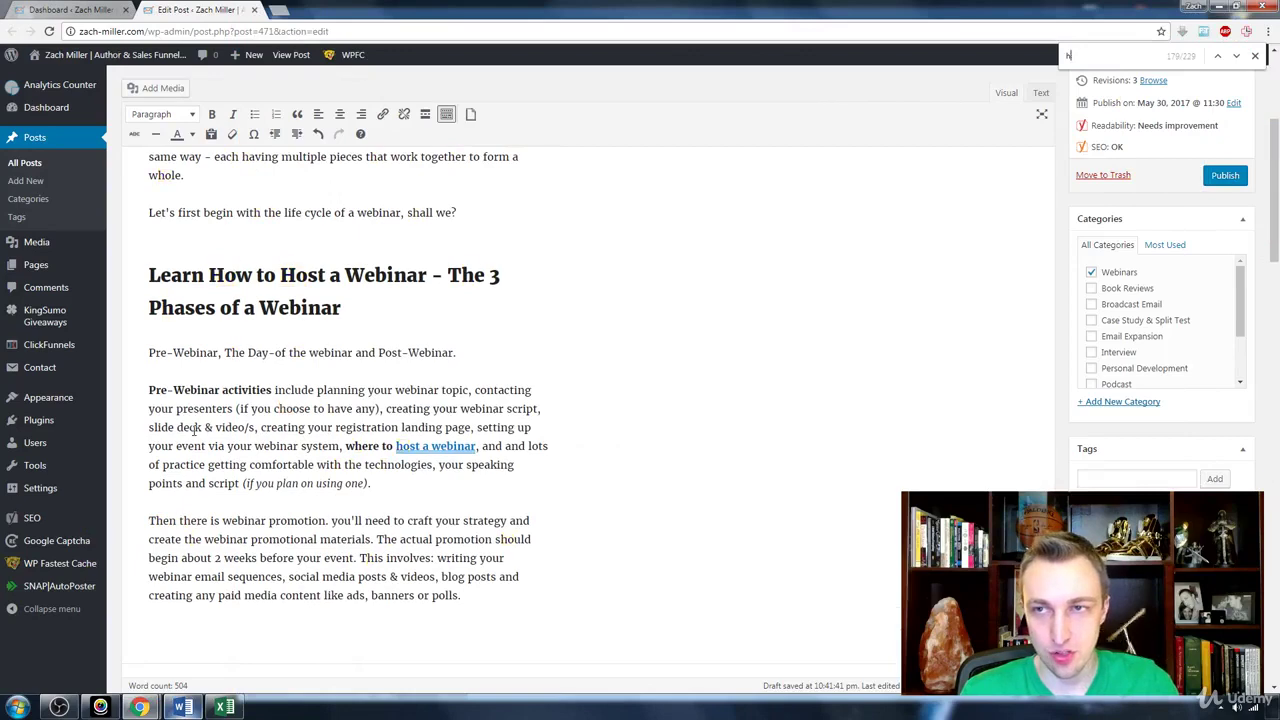
type("ost a wse")
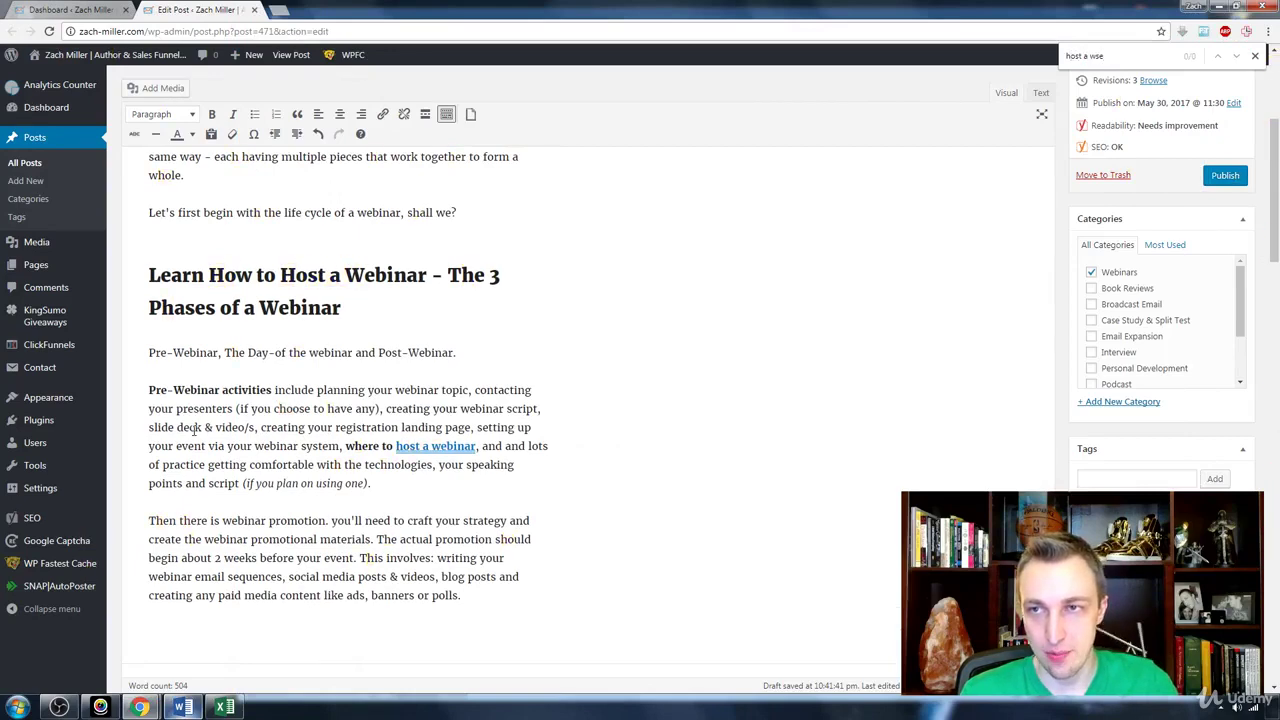
key("BackSpace")
key("BackSpace")
type("eb")
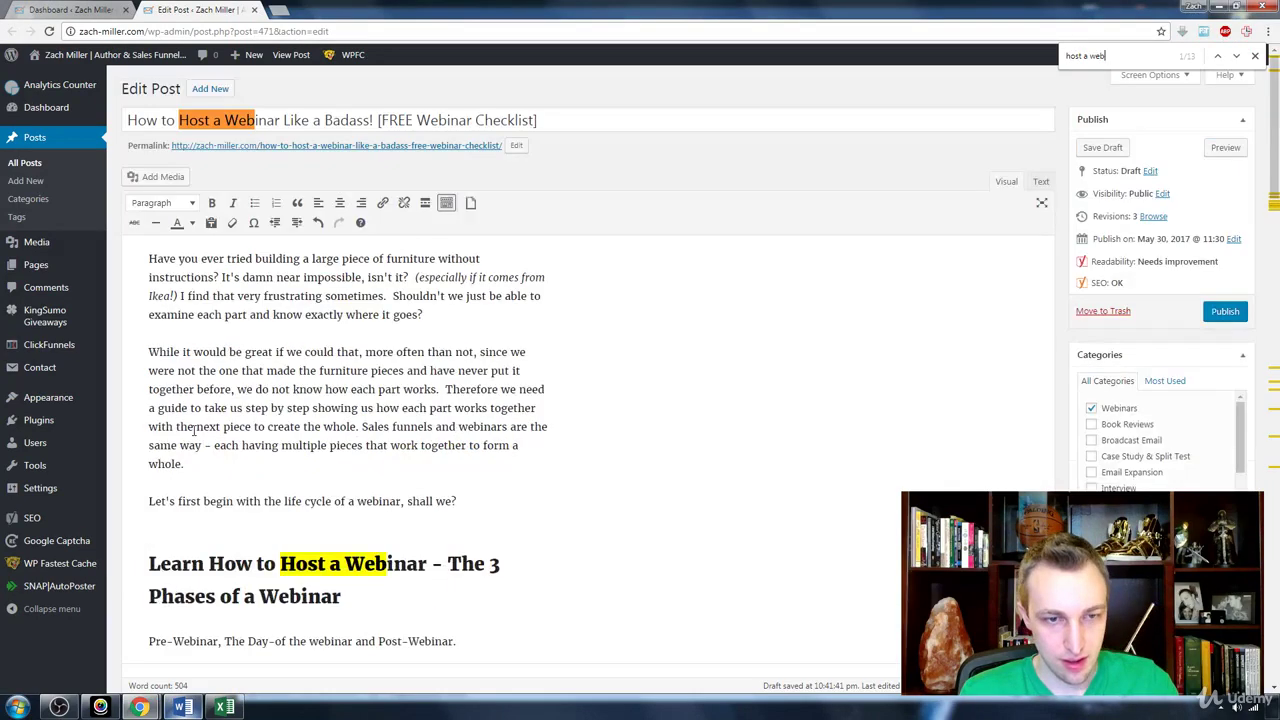
key("Return")
key("Return")
key("Return")
key("Return")
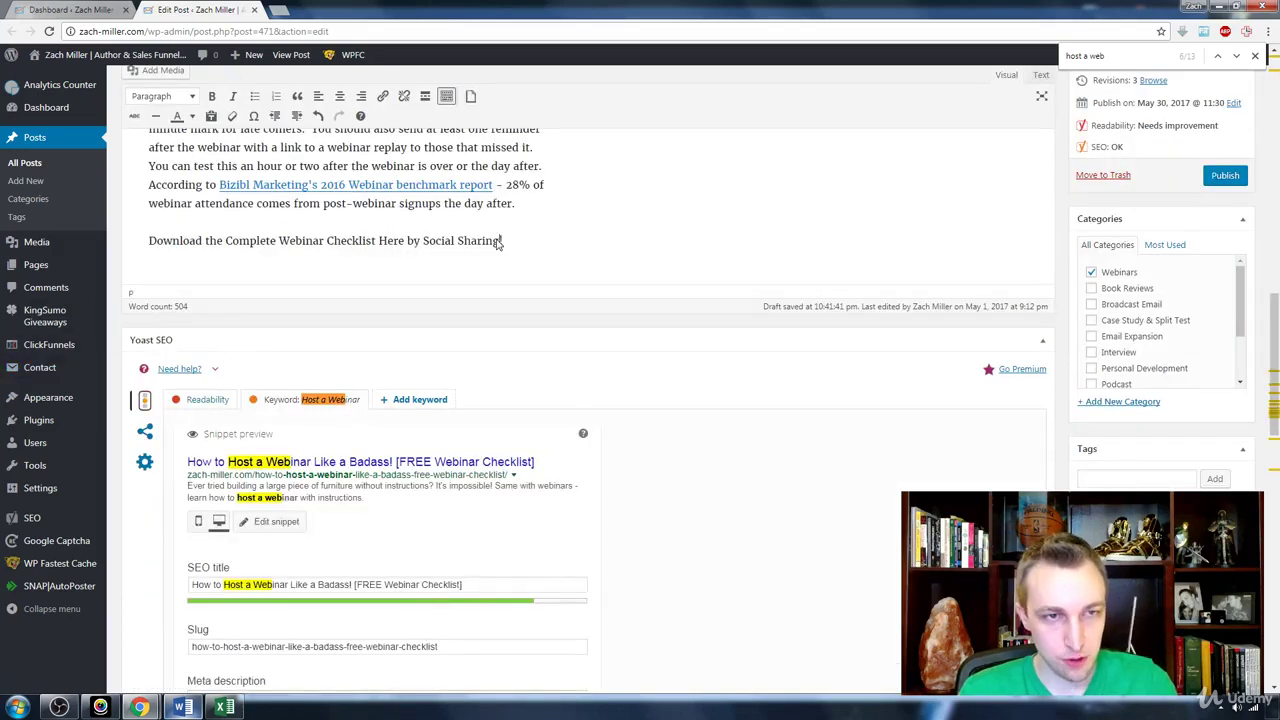
scroll(497, 240, "up", 10)
scroll(497, 240, "up", 3)
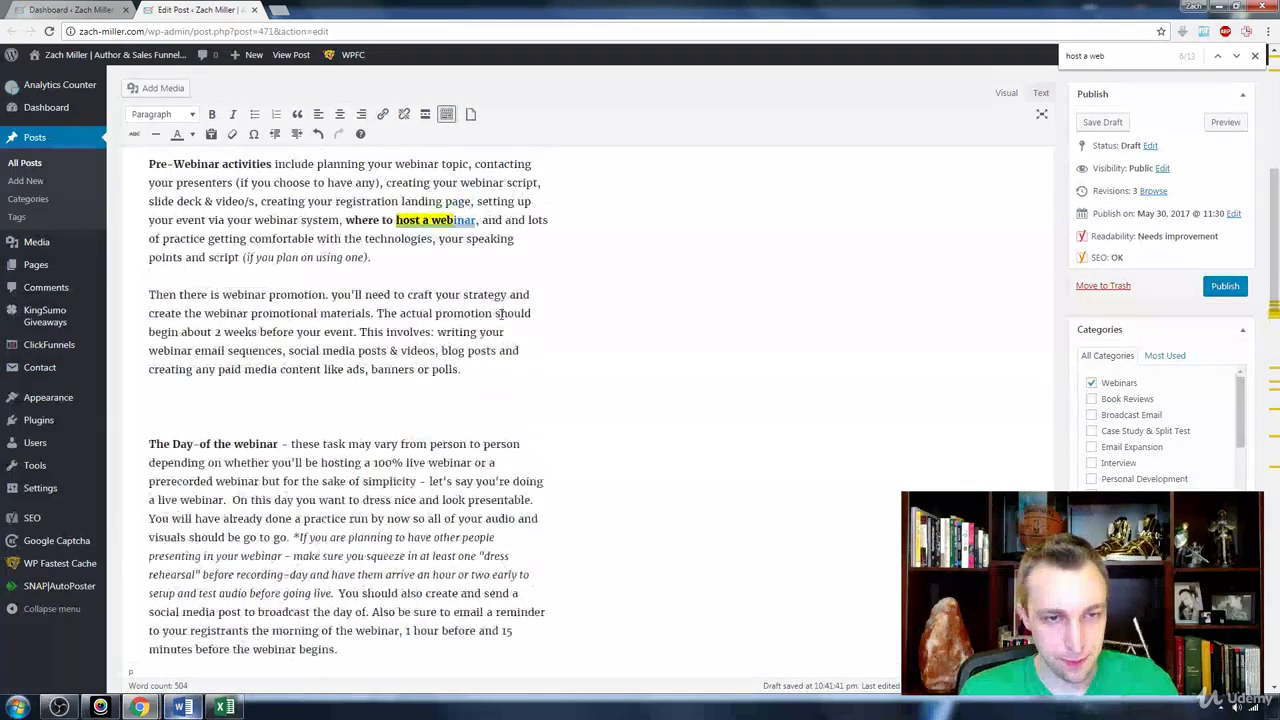
scroll(494, 437, "down", 5)
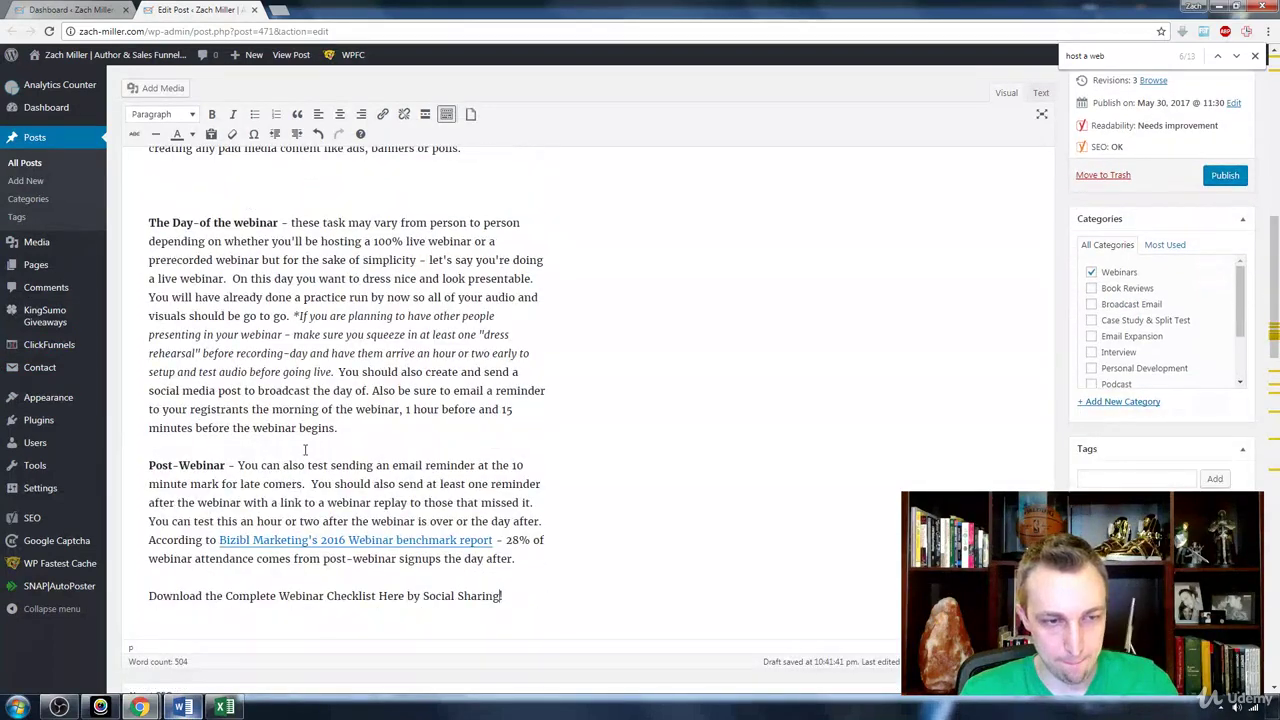
Add an empty paragraph between "The Day-of the webinar" section and the Post-Webinar paragraph
left_click(302, 460)
key("Home")
key("Return")
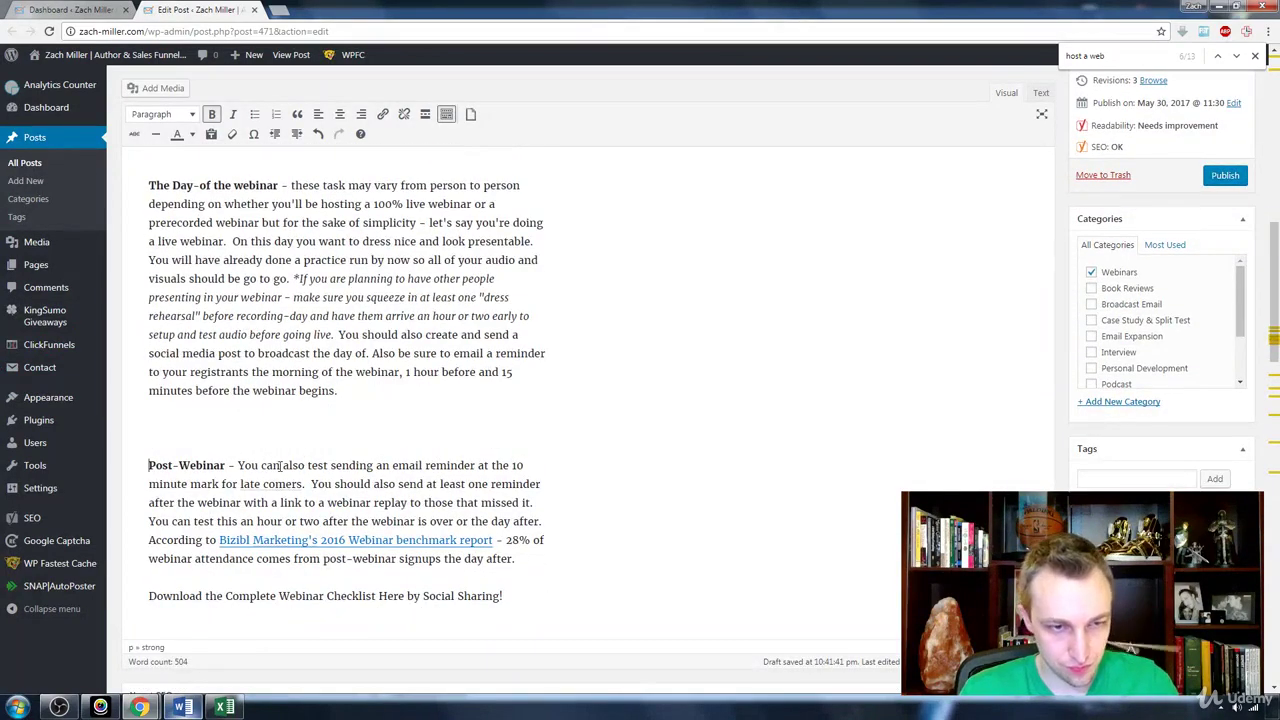
Insert "When you host a webinar, there's more that comes afterwards." before "You can also test" in the Post-Webinar paragraph
left_click(252, 469)
type("When you host a")
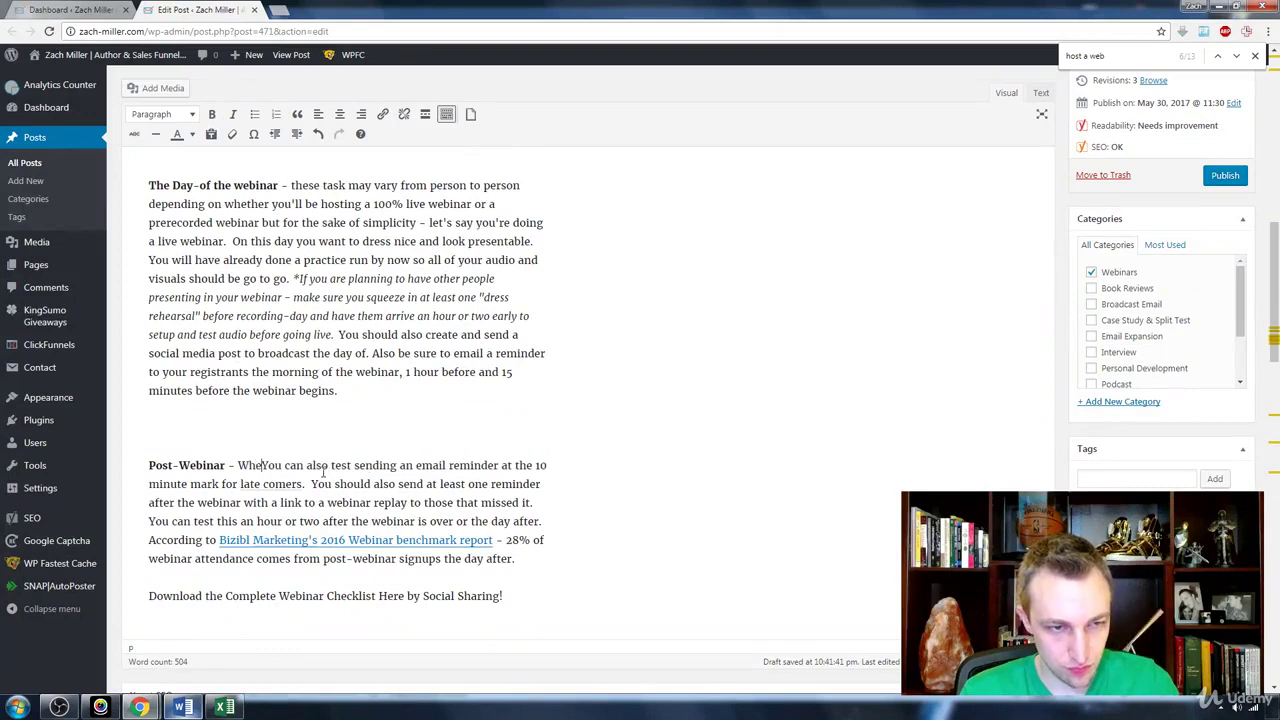
type(" web")
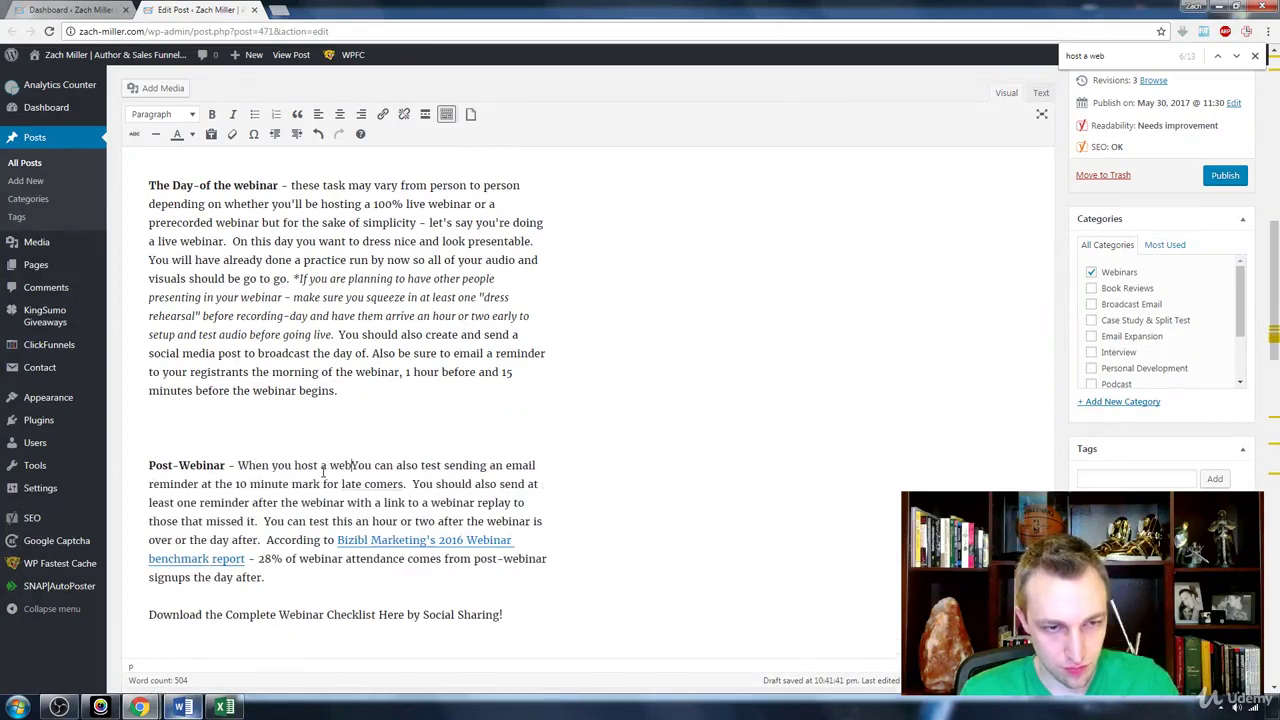
type("inar, there's more th")
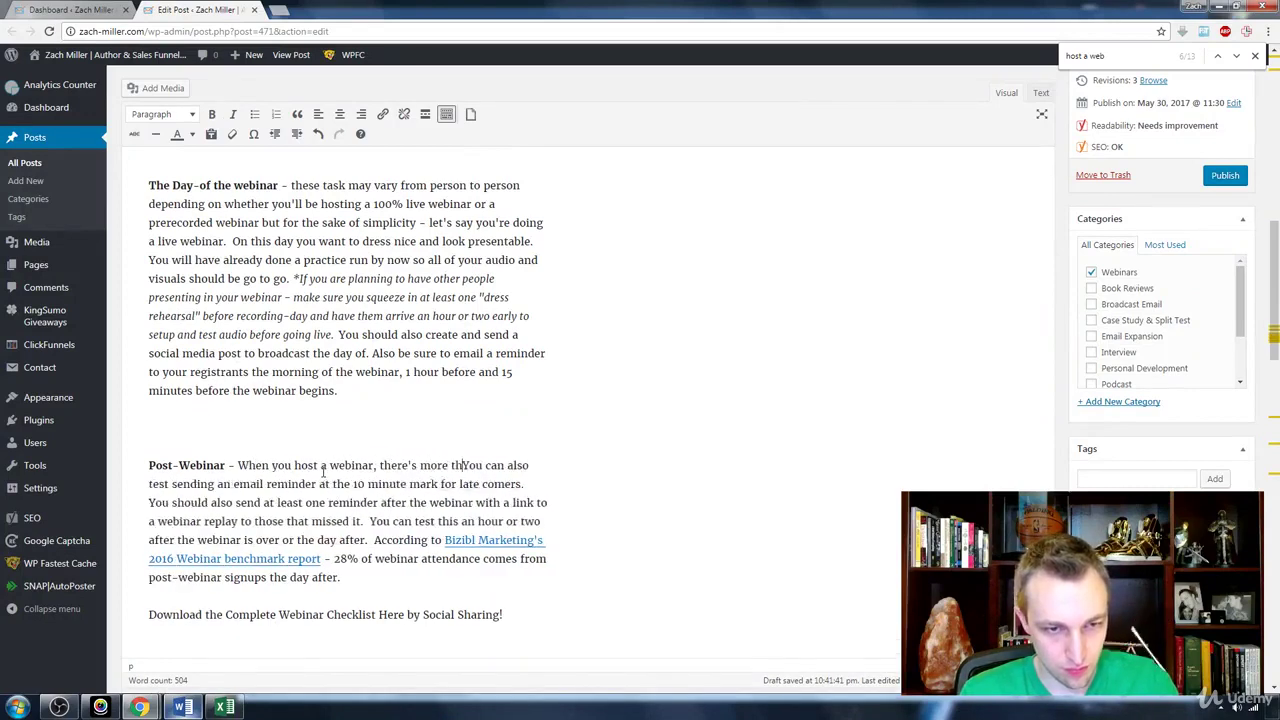
type("at comes afterw")
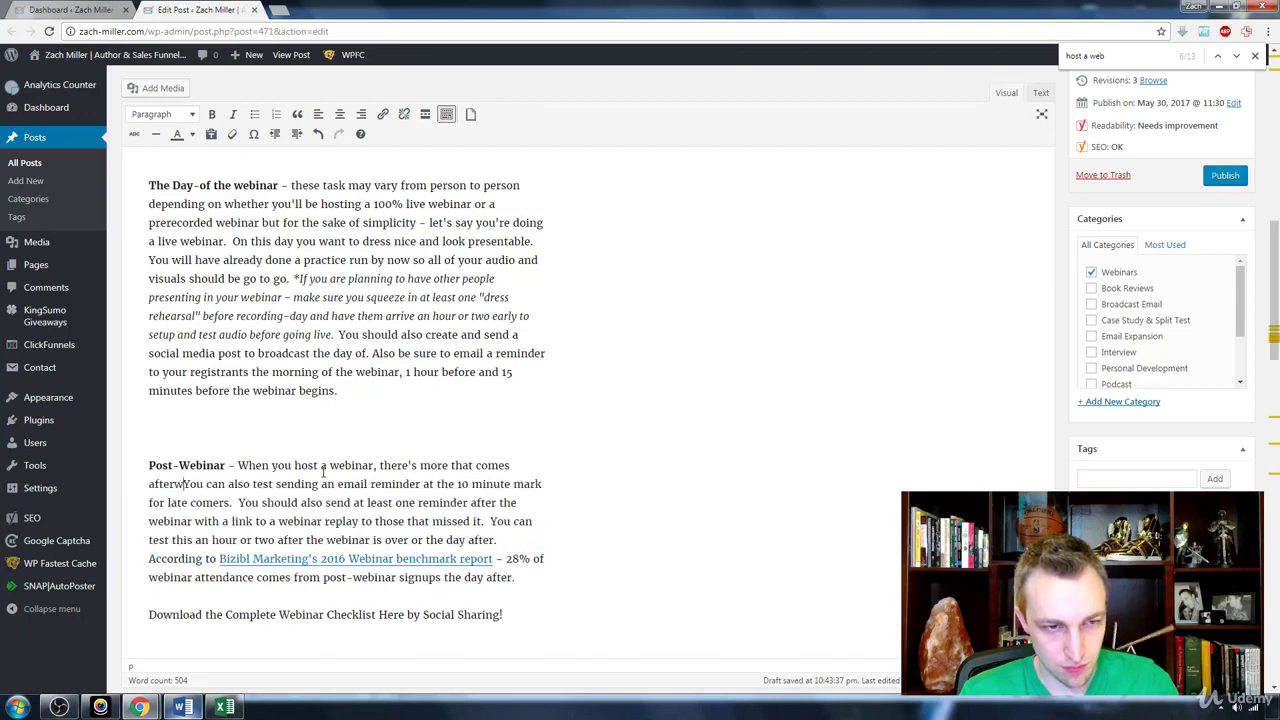
type("ards.")
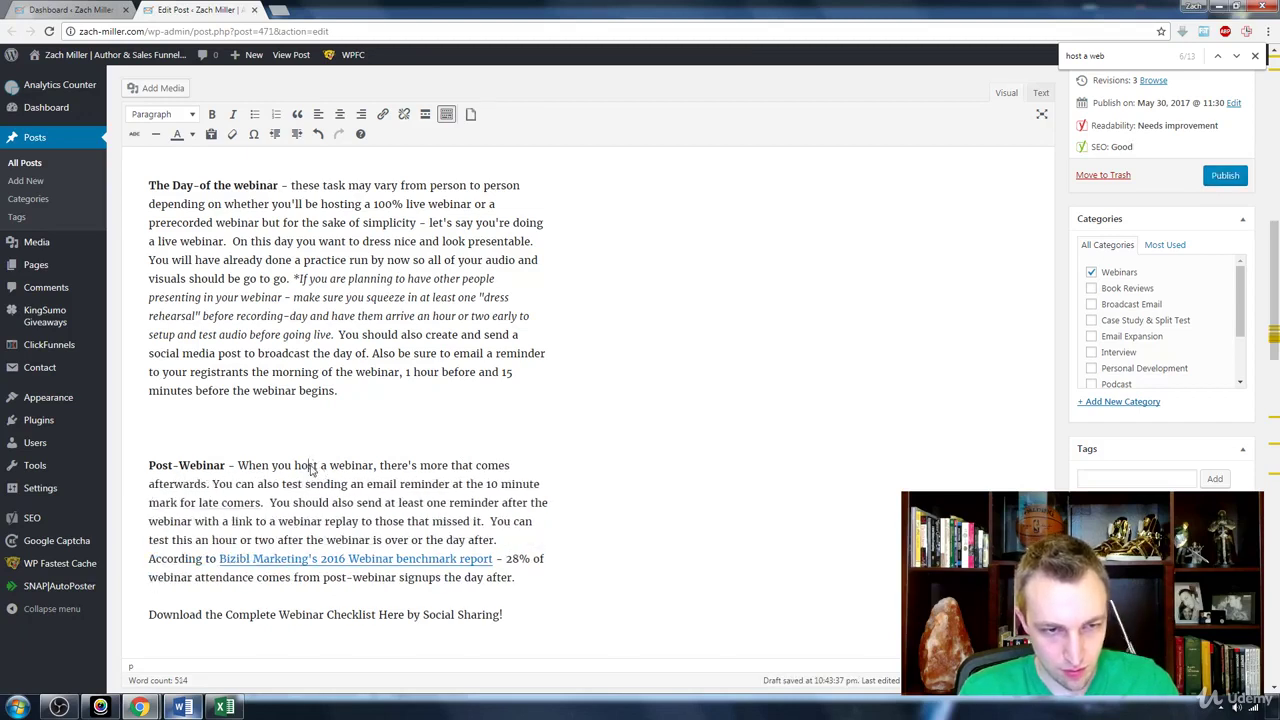
Italicize the keyword "host a webinar" in the Post-Webinar paragraph
left_click_drag(294, 466, 368, 468)
key("ctrl+i")
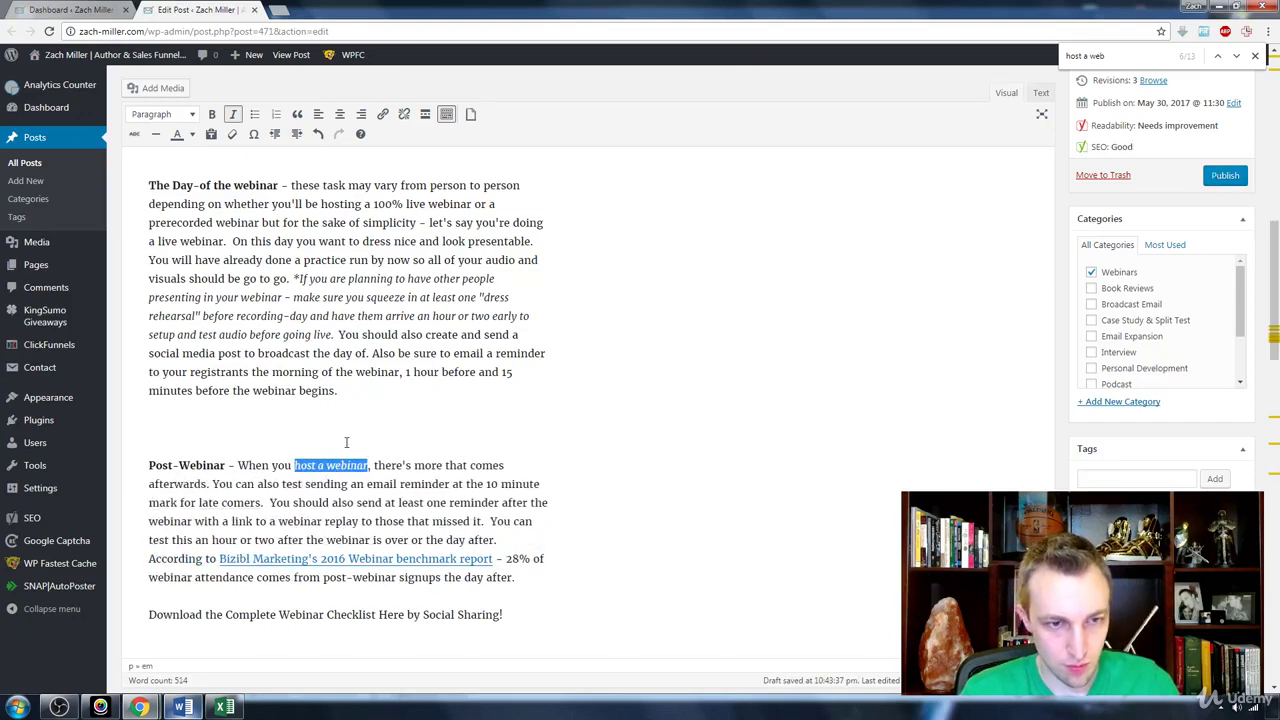
left_click(346, 442)
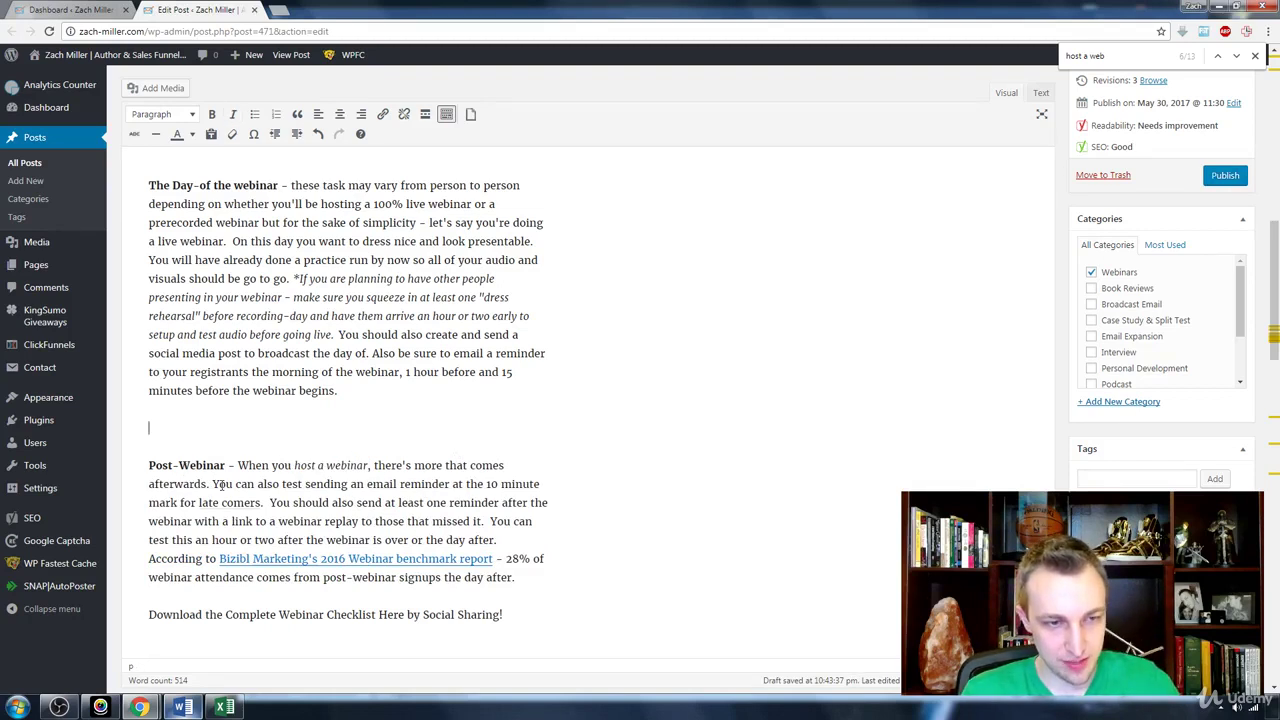
Review the rest of the Post-Webinar paragraph and the focus keyword's rating in Yoast SEO
left_click_drag(213, 484, 290, 503)
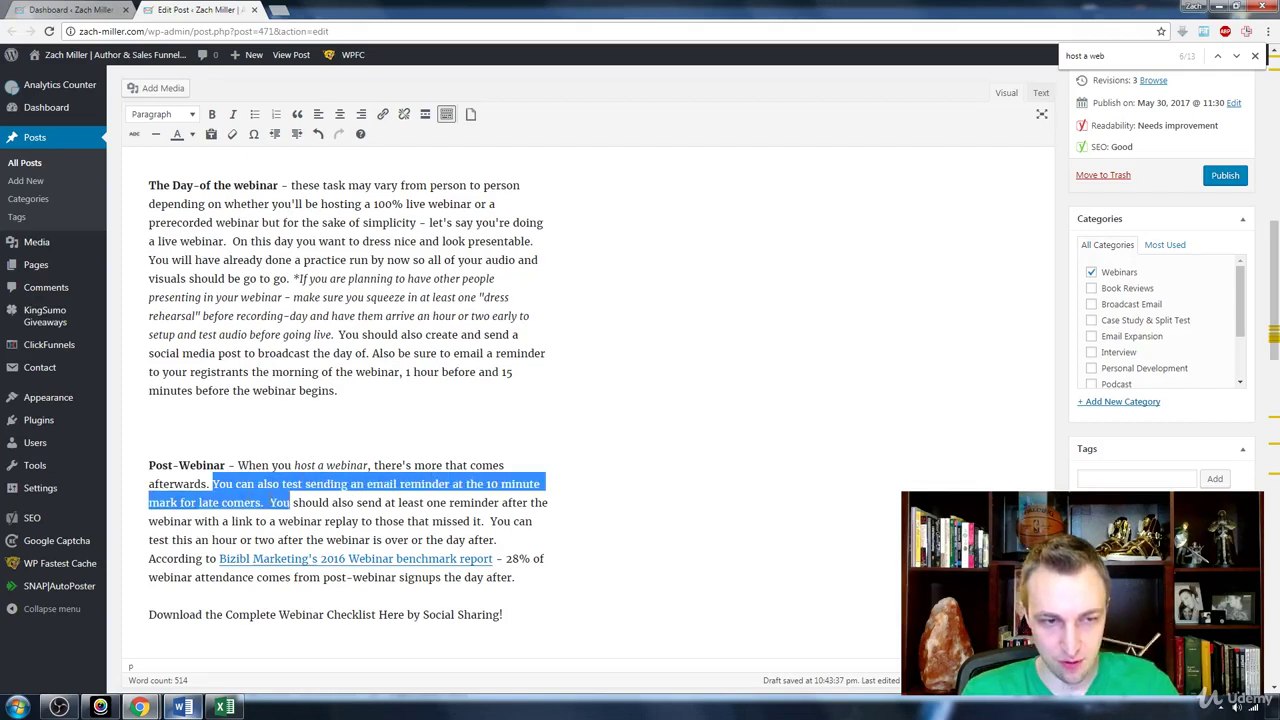
left_click(350, 503)
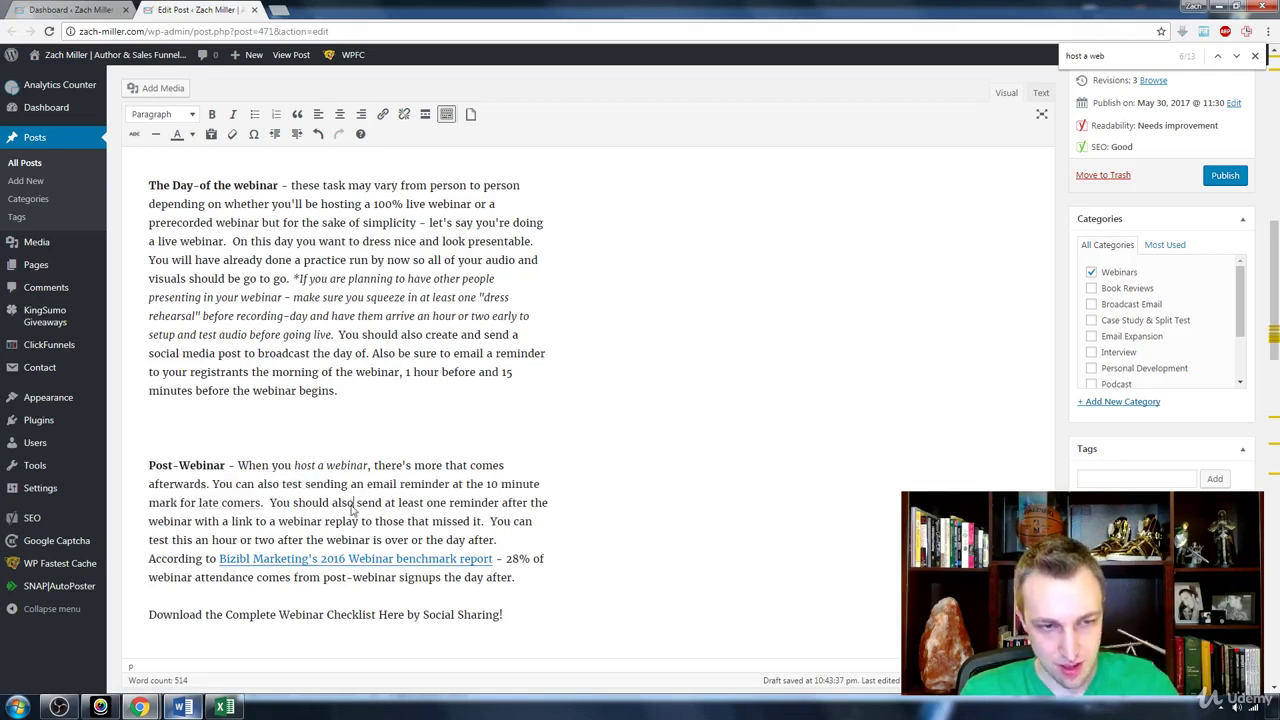
scroll(277, 514, "down", 1)
scroll(277, 514, "down", 2)
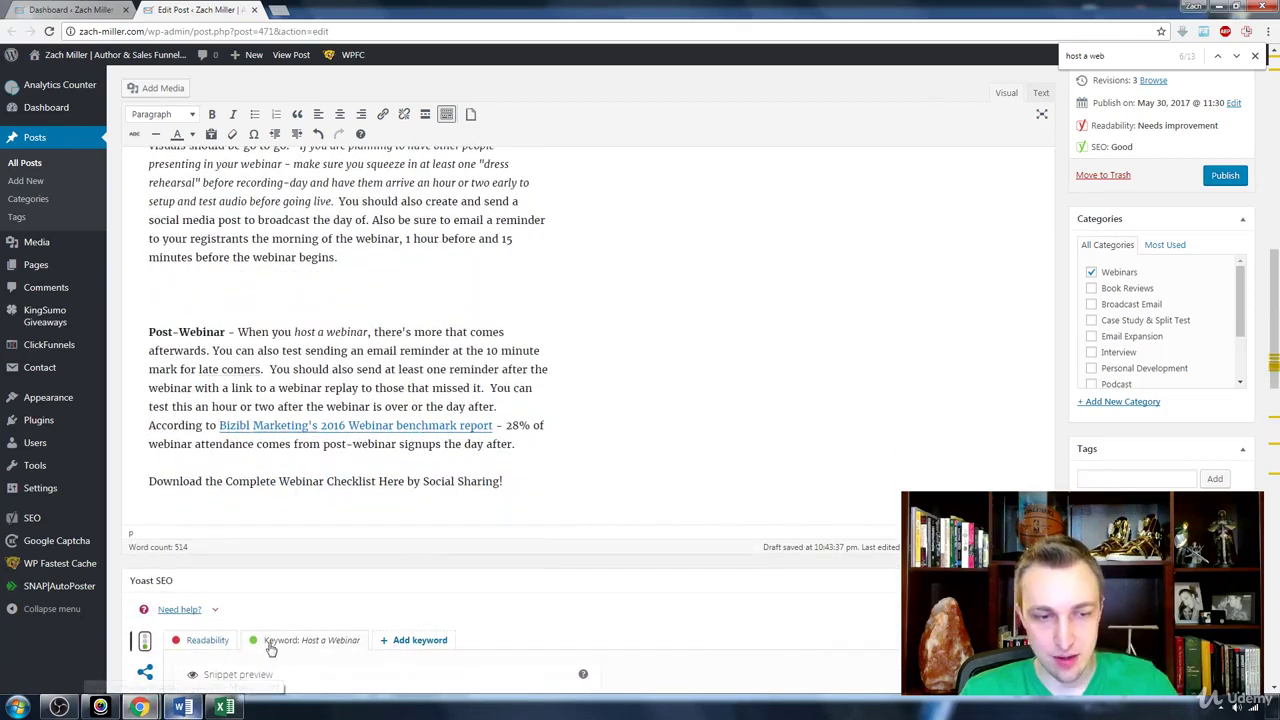
Open Google in a new browser tab and search its images for "Host a Webinar"
key("ctrl+t")
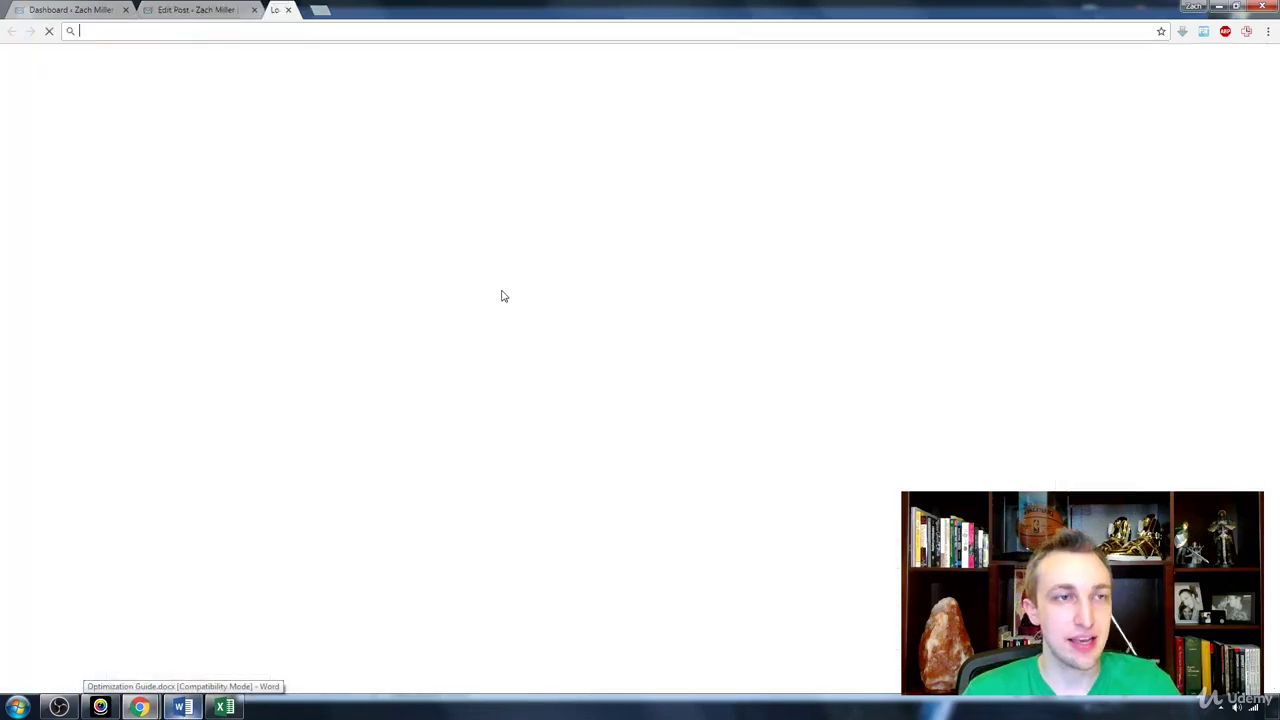
type("gogole.")
type("google.com")
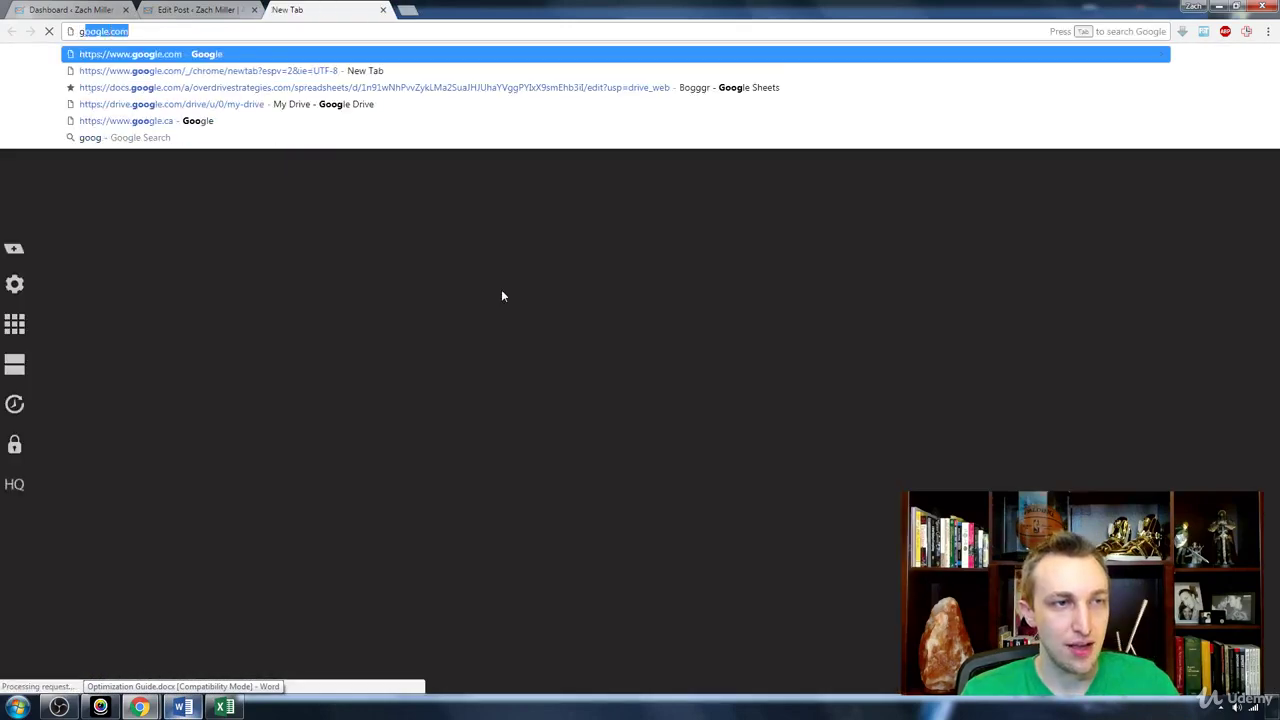
key("Return")
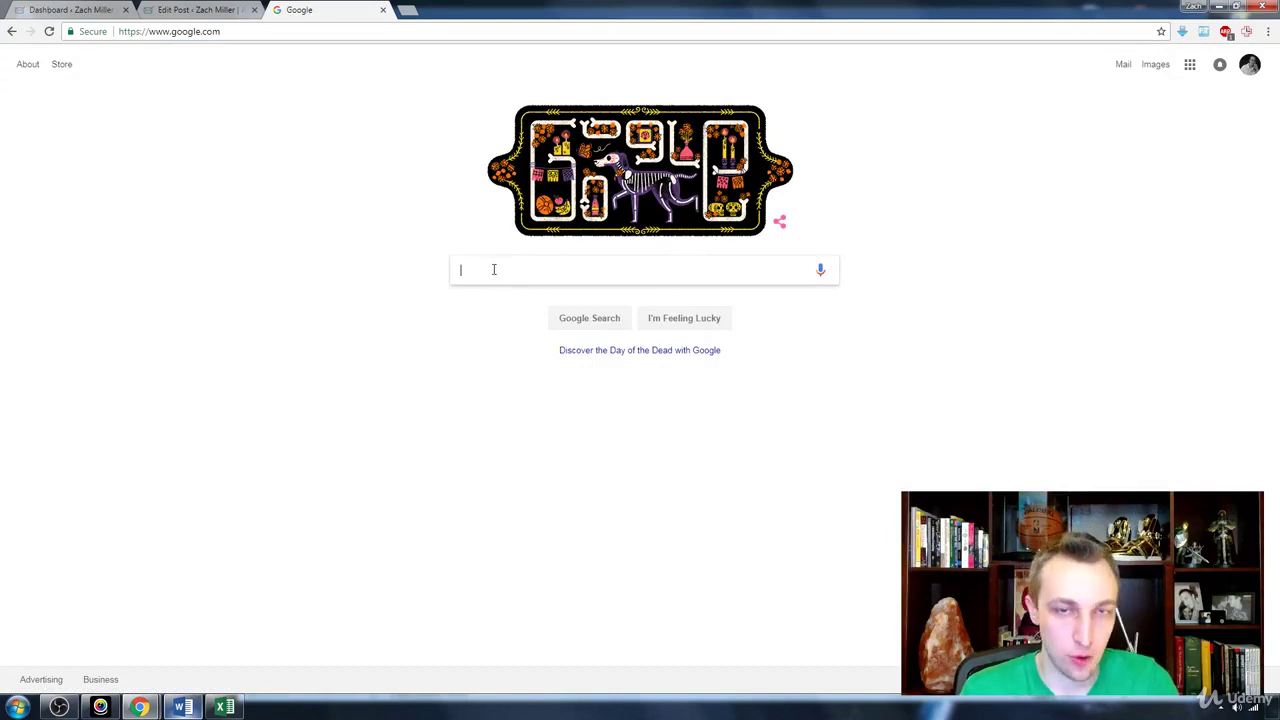
type("Host a Webinar")
key("Return")
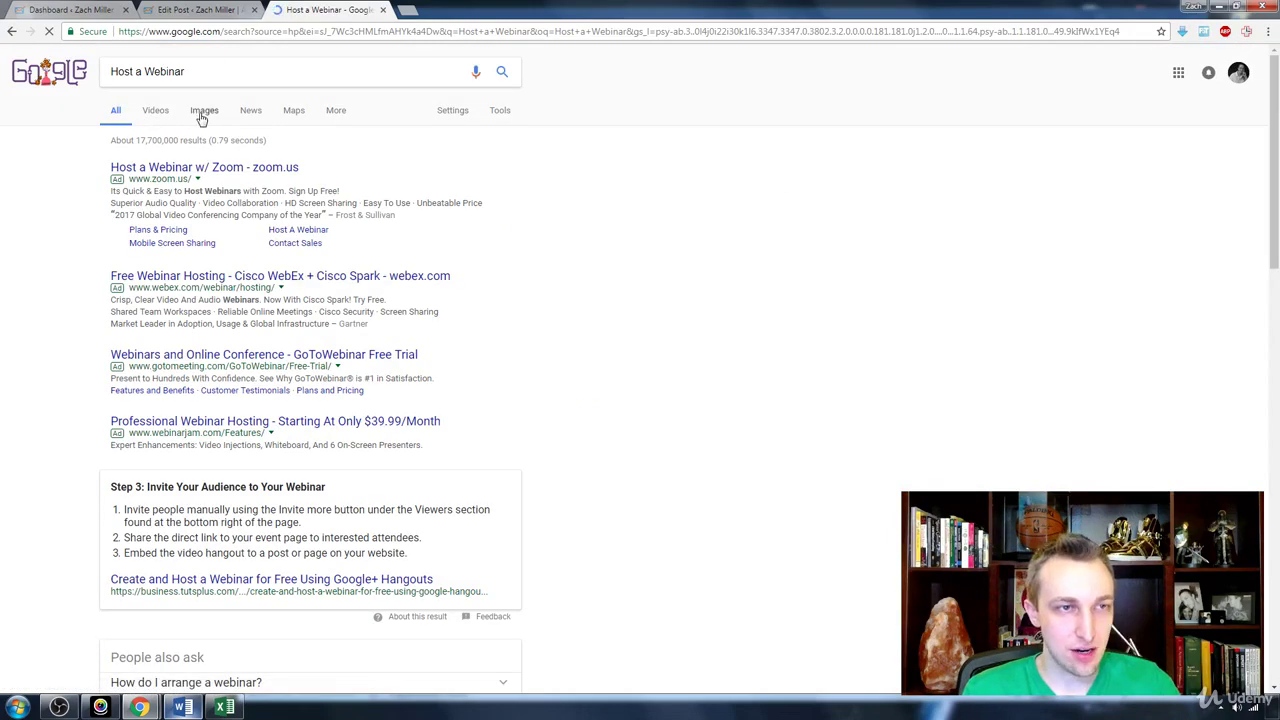
left_click(201, 118)
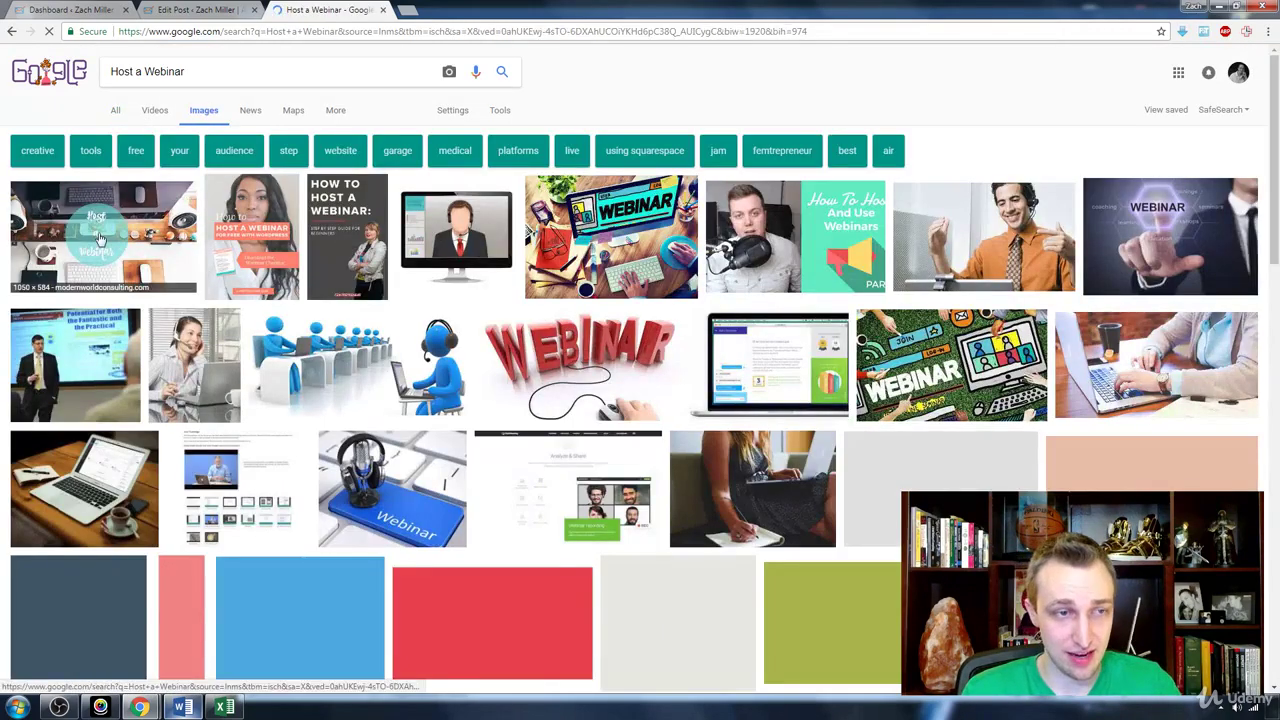
Save the full-size desk picture captioned "Host a Webinar" from the image results to Downloads as a JPEG named "Host a Webinar"
left_click(130, 235)
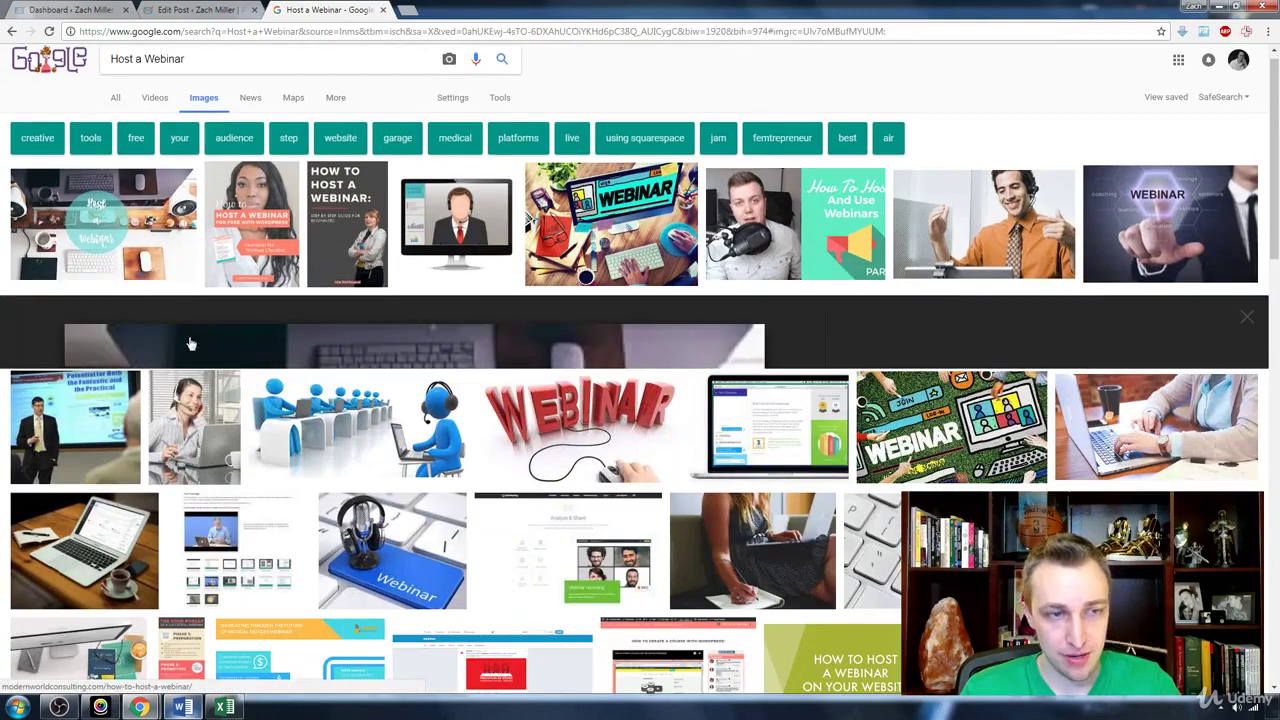
left_click(911, 358)
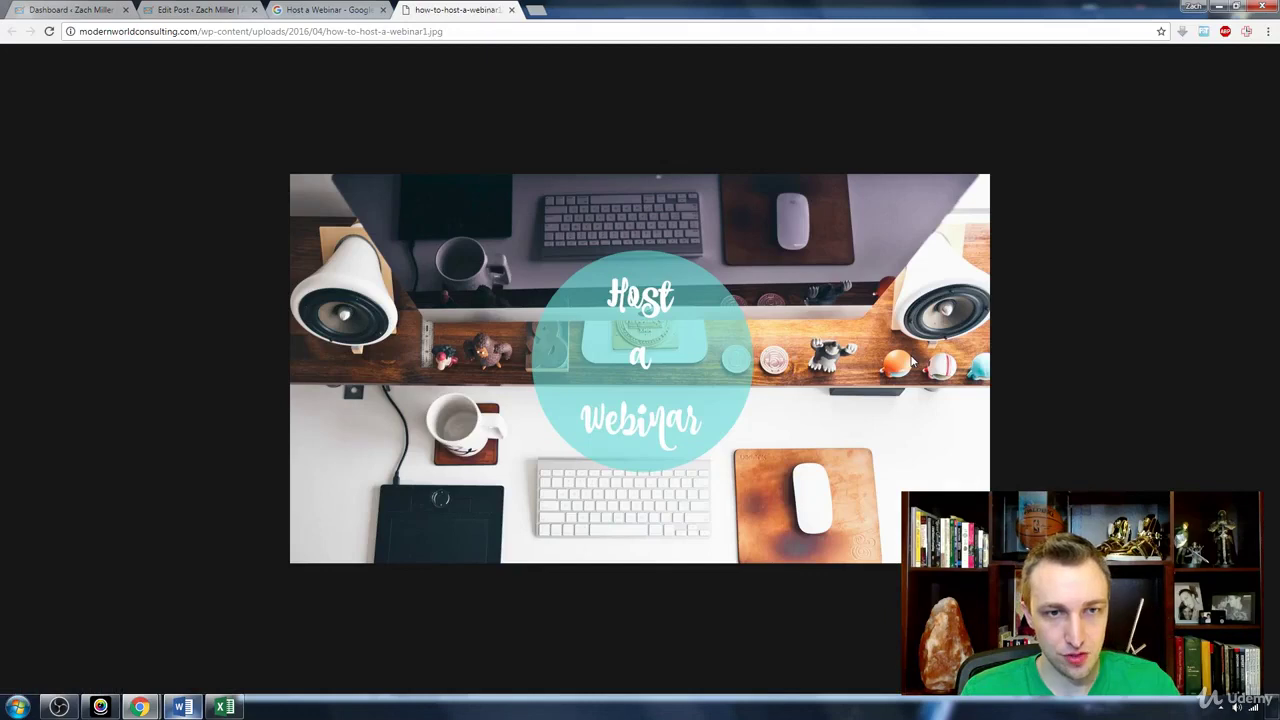
key("ctrl+s")
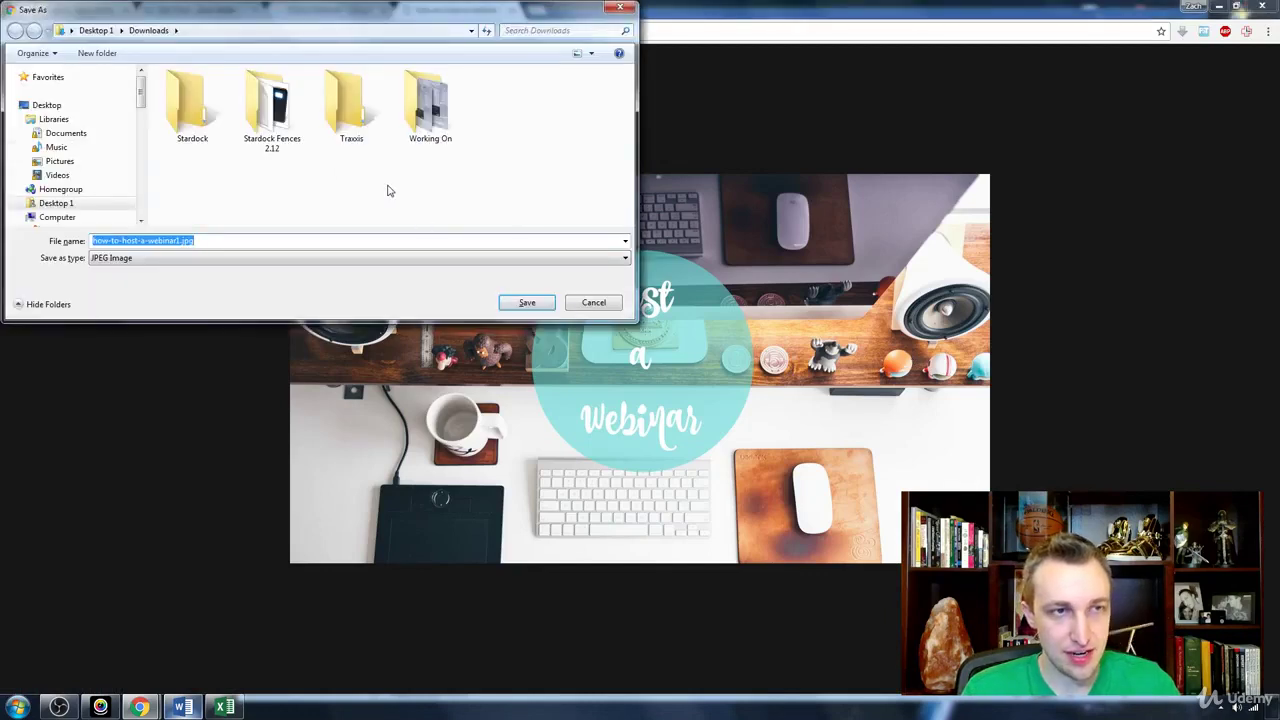
type("Host a Webinar")
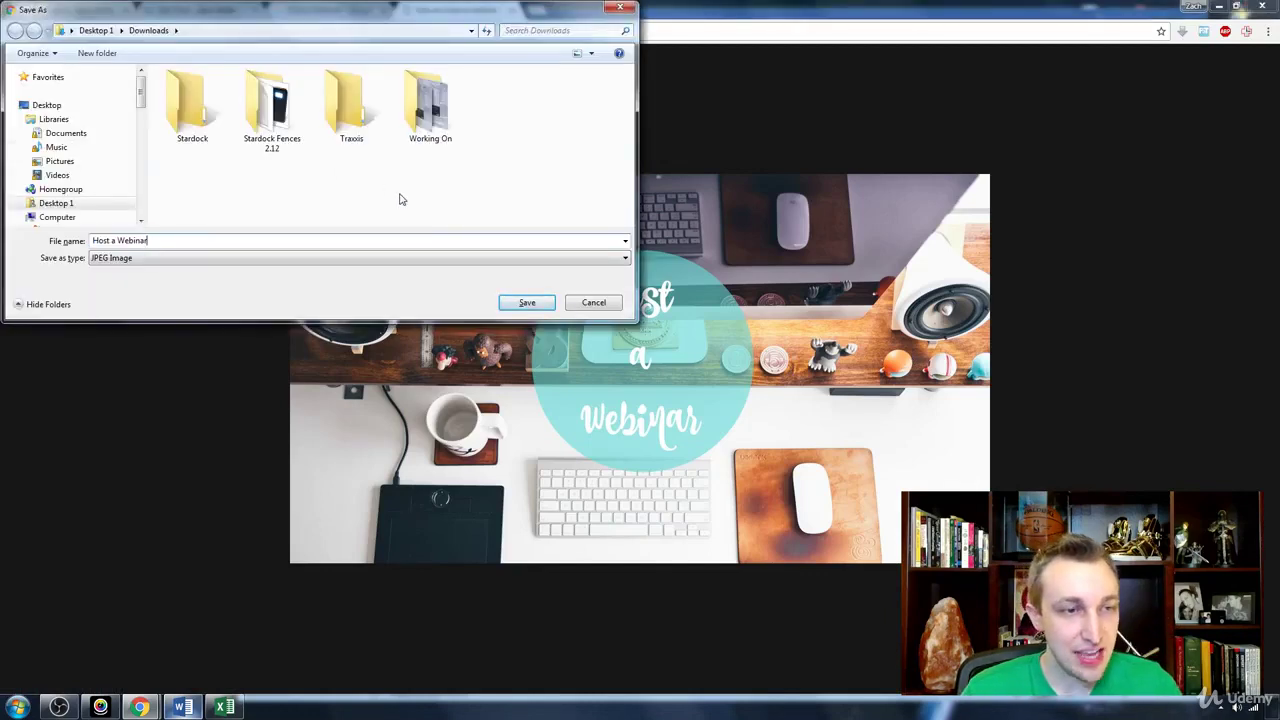
left_click(119, 240)
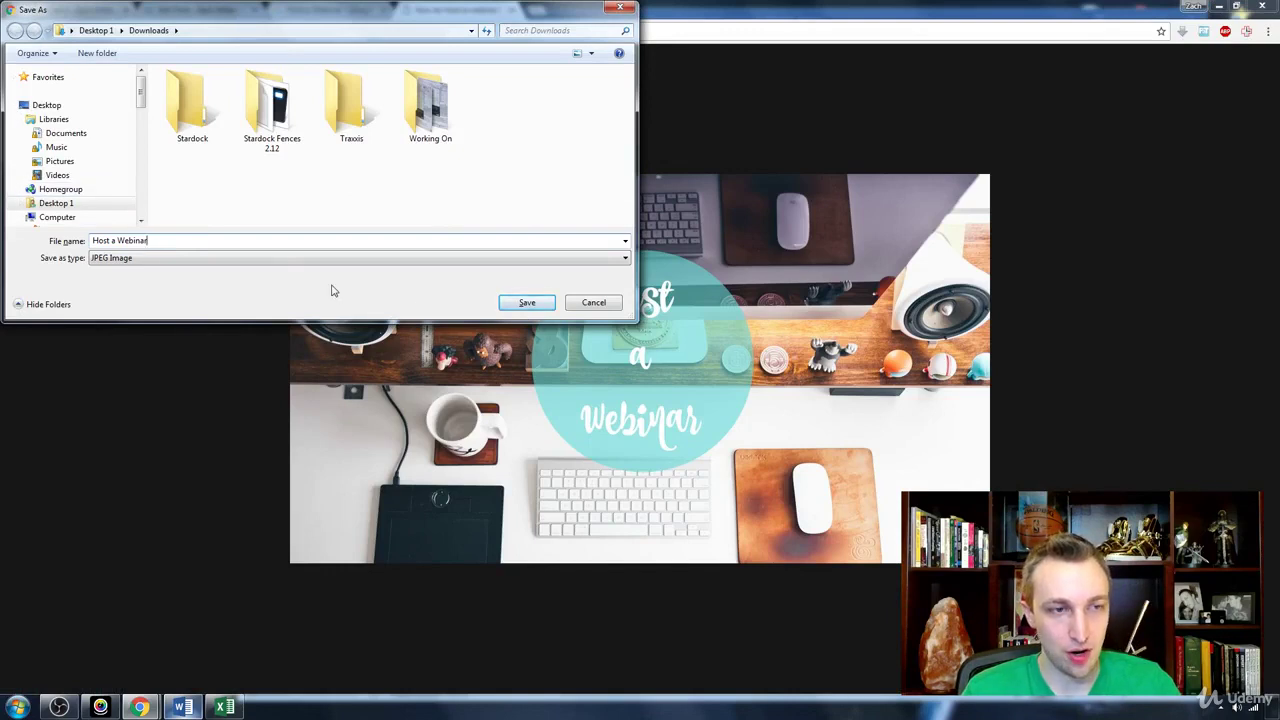
key("Left")
key("BackSpace")
type("A")
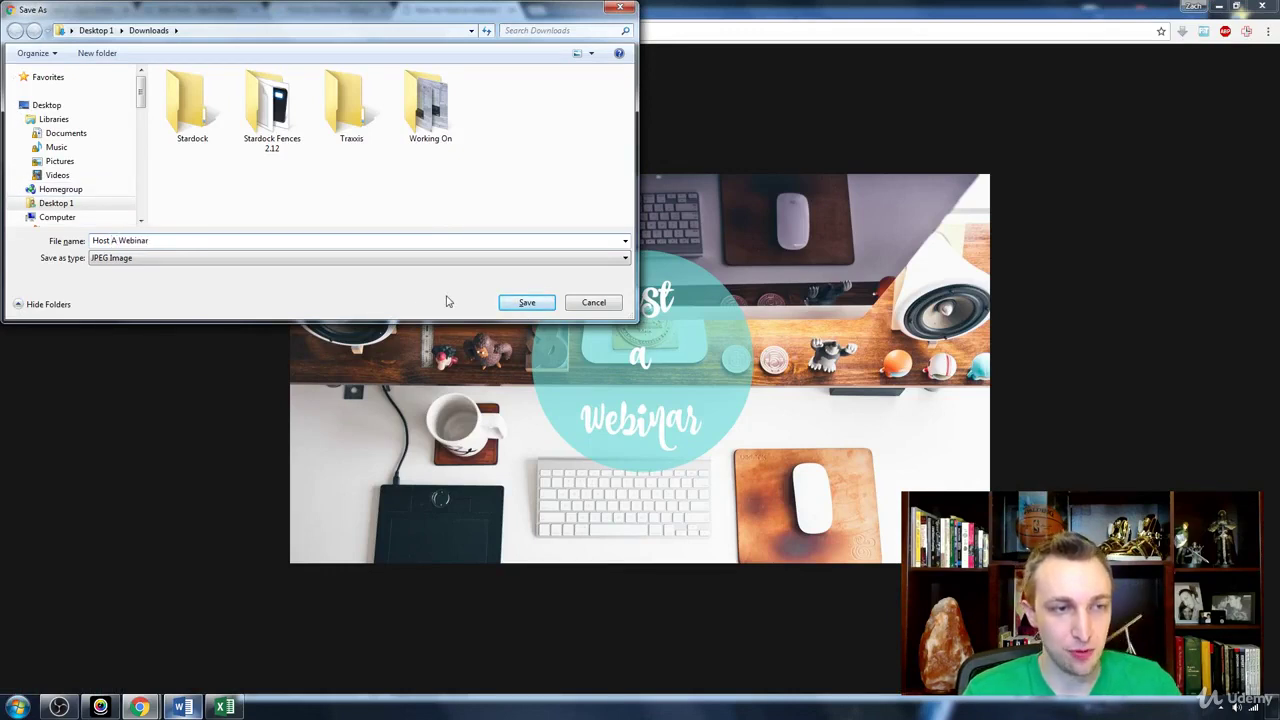
key("BackSpace")
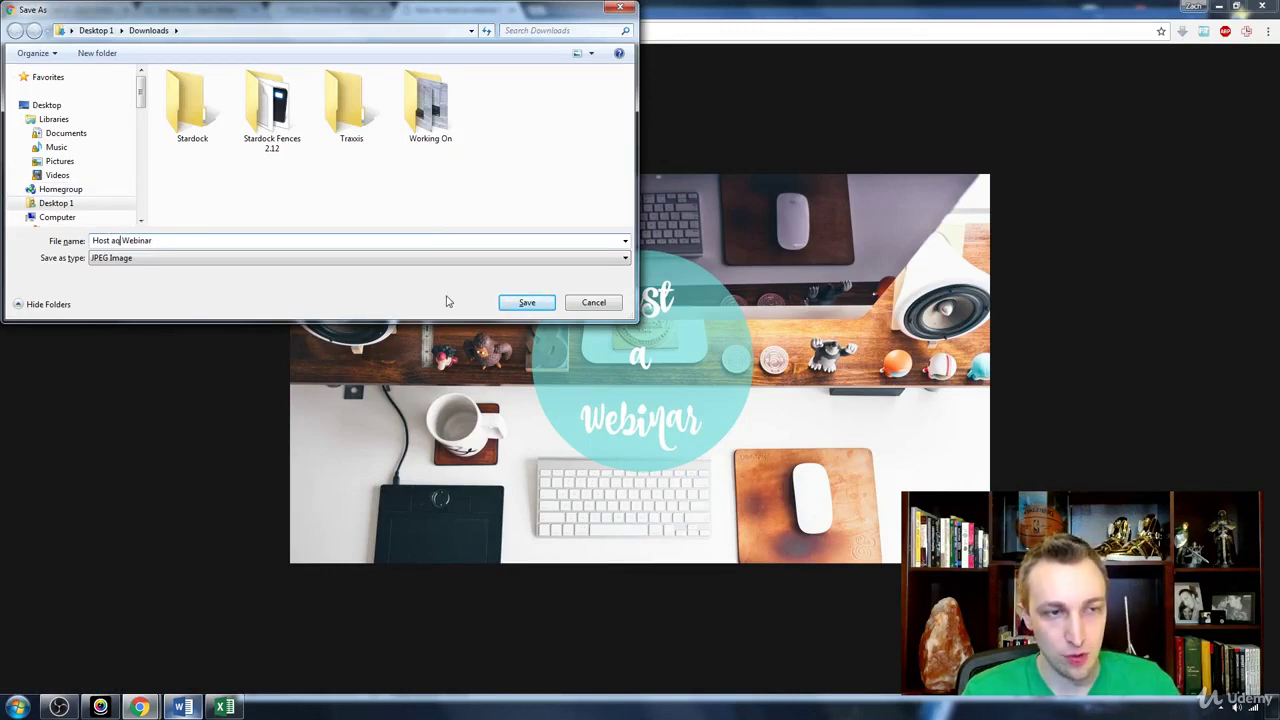
type("a")
key("Return")
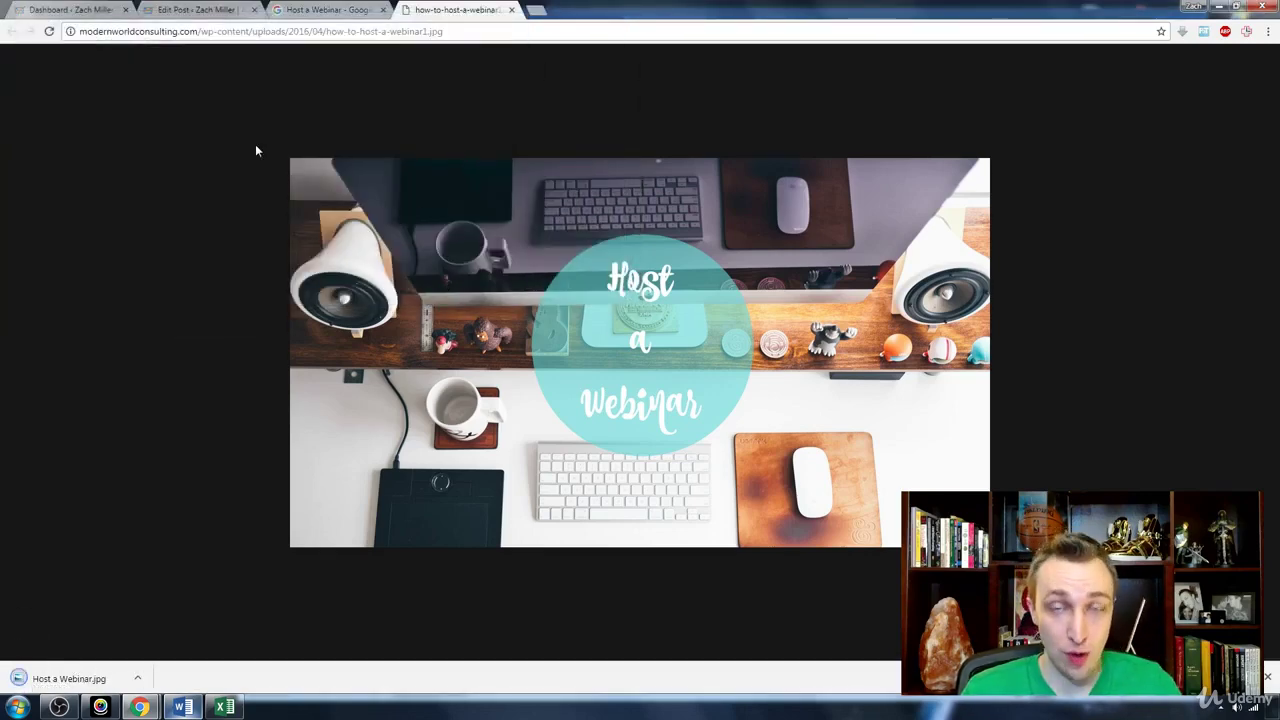
key("ctrl+w")
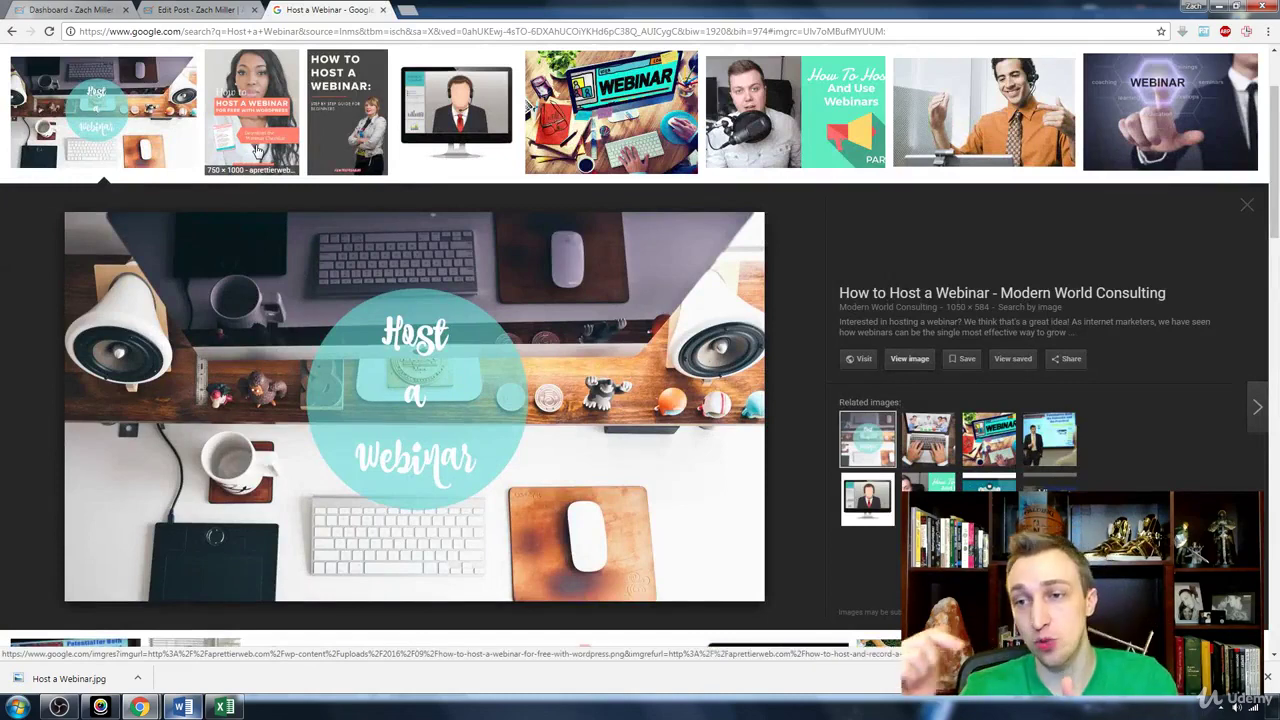
Upload Host a Webinar.jpg to the media library from the top of the draft post
left_click(220, 8)
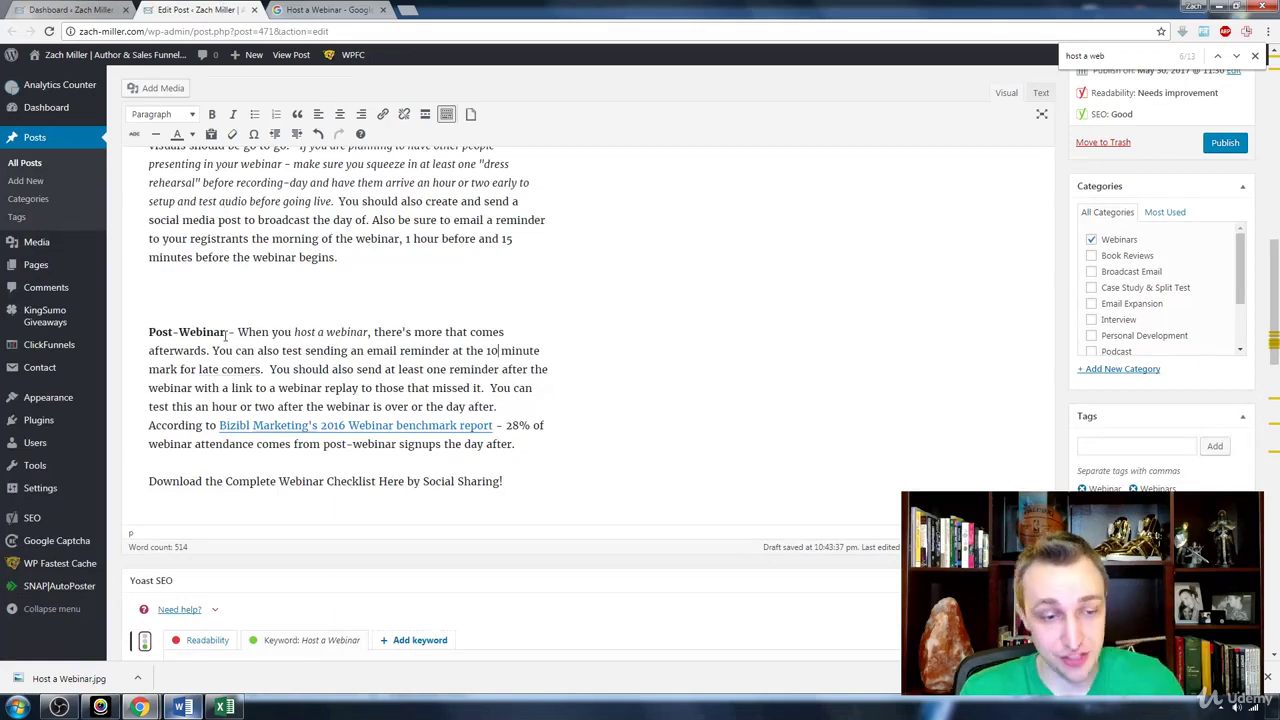
scroll(434, 292, "up", 15)
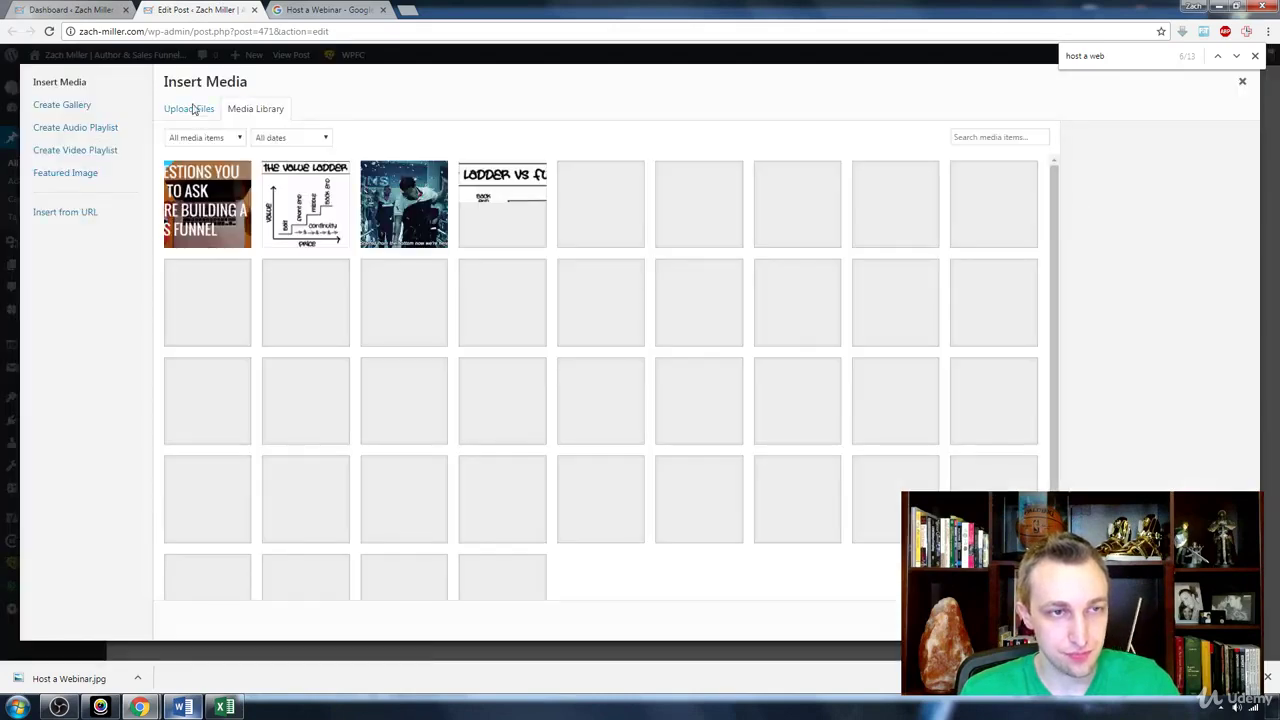
left_click(195, 110)
left_click(734, 340)
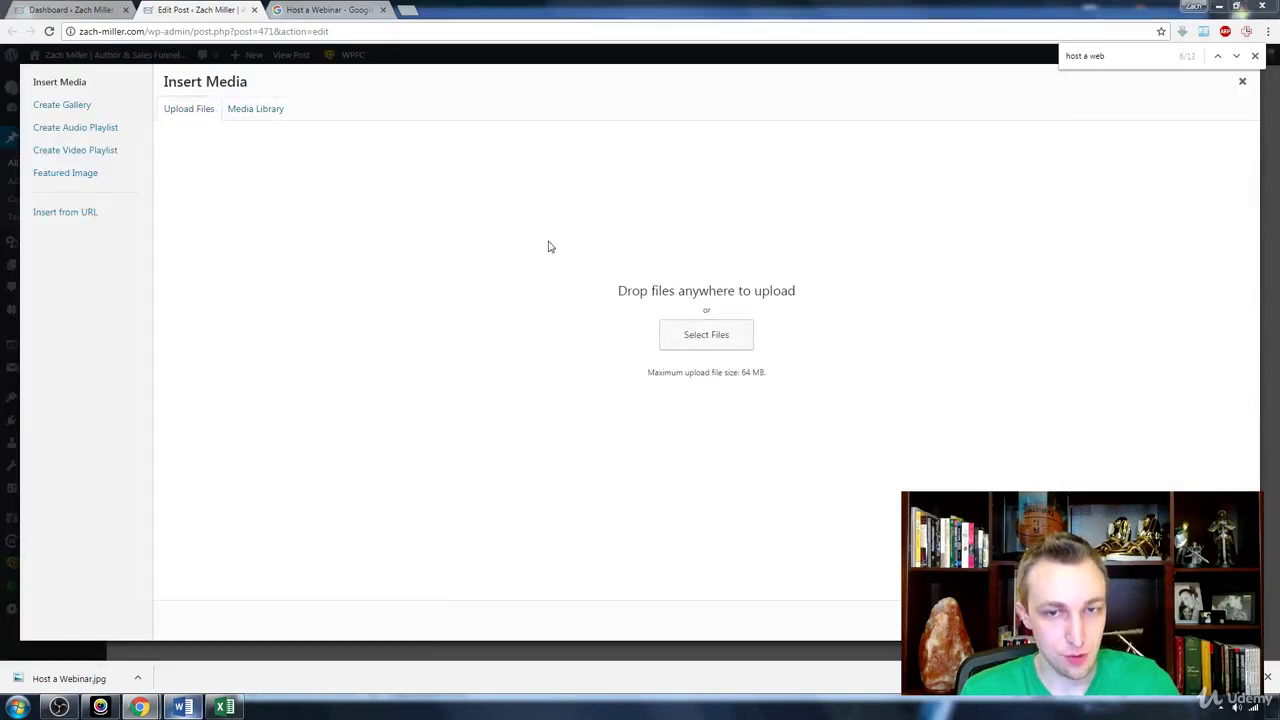
double_click(222, 193)
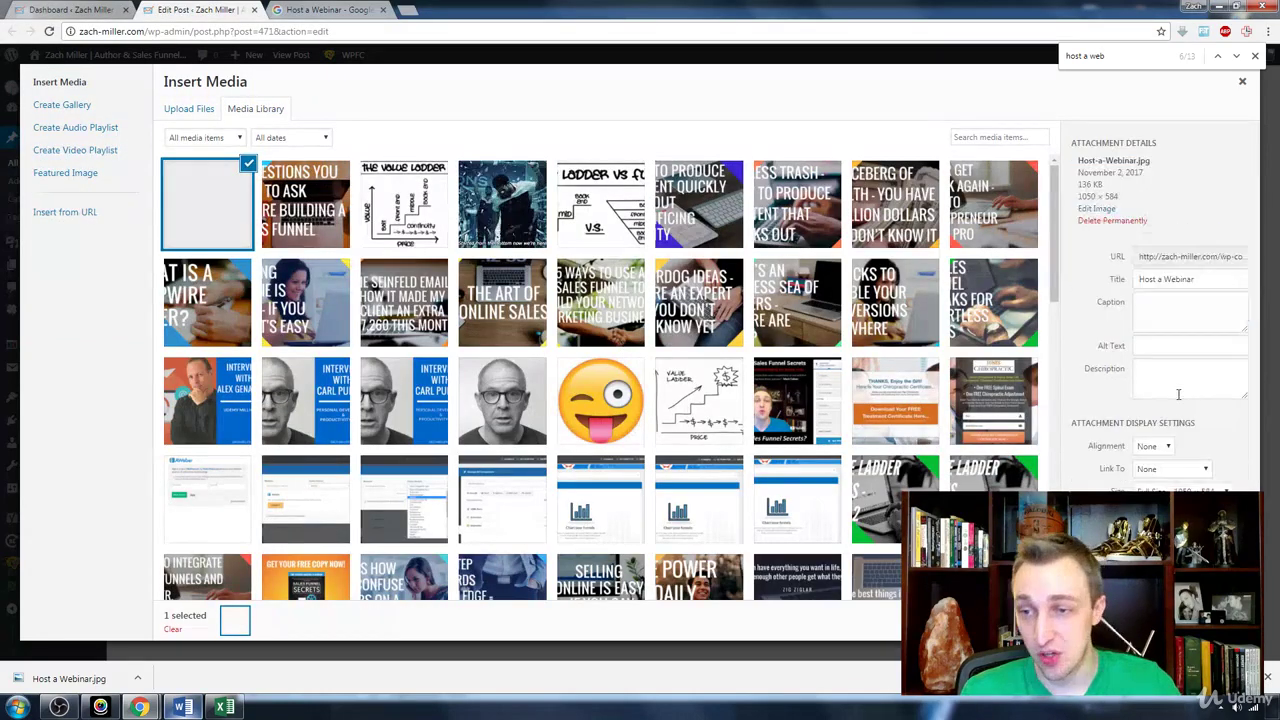
Set the uploaded picture's alt text to "Host a Webinar" and insert it above the post's opening paragraph
left_click(1157, 346)
type("Host a Webinar")
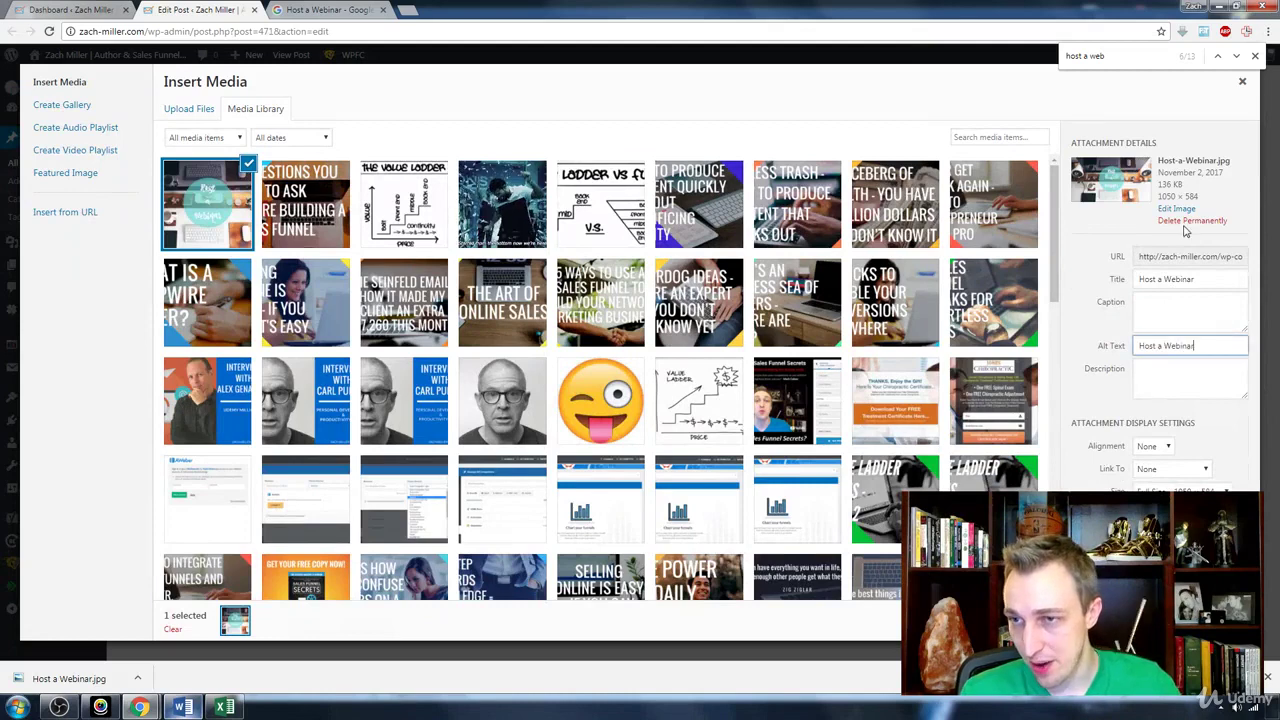
right_click(1160, 172)
key("Escape")
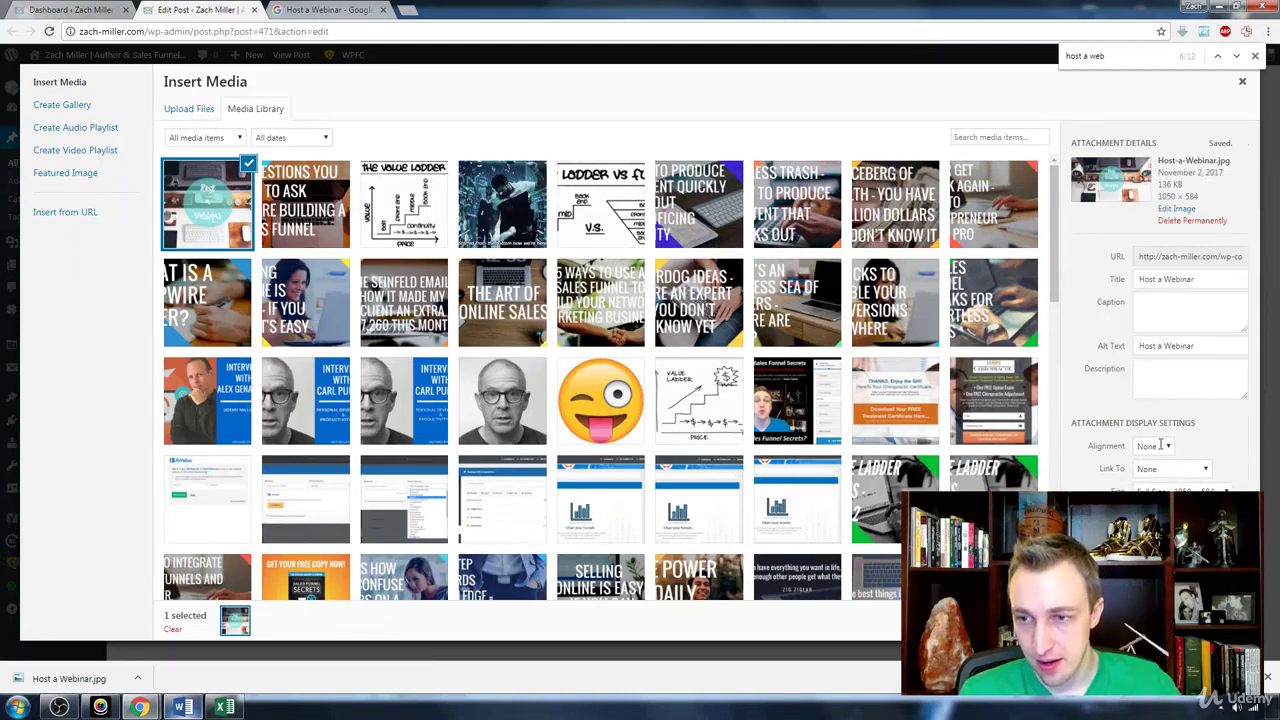
key("Escape")
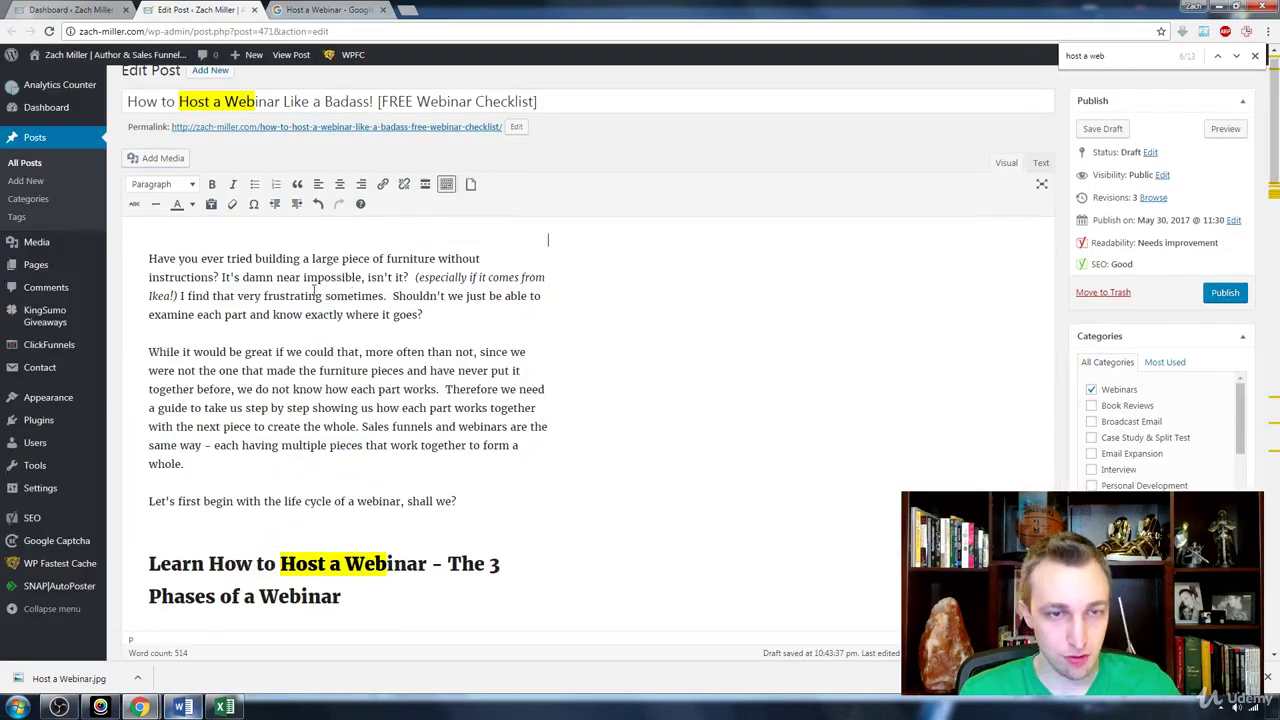
Open the inserted picture in a new browser tab and examine the file name in its web address
right_click(298, 252)
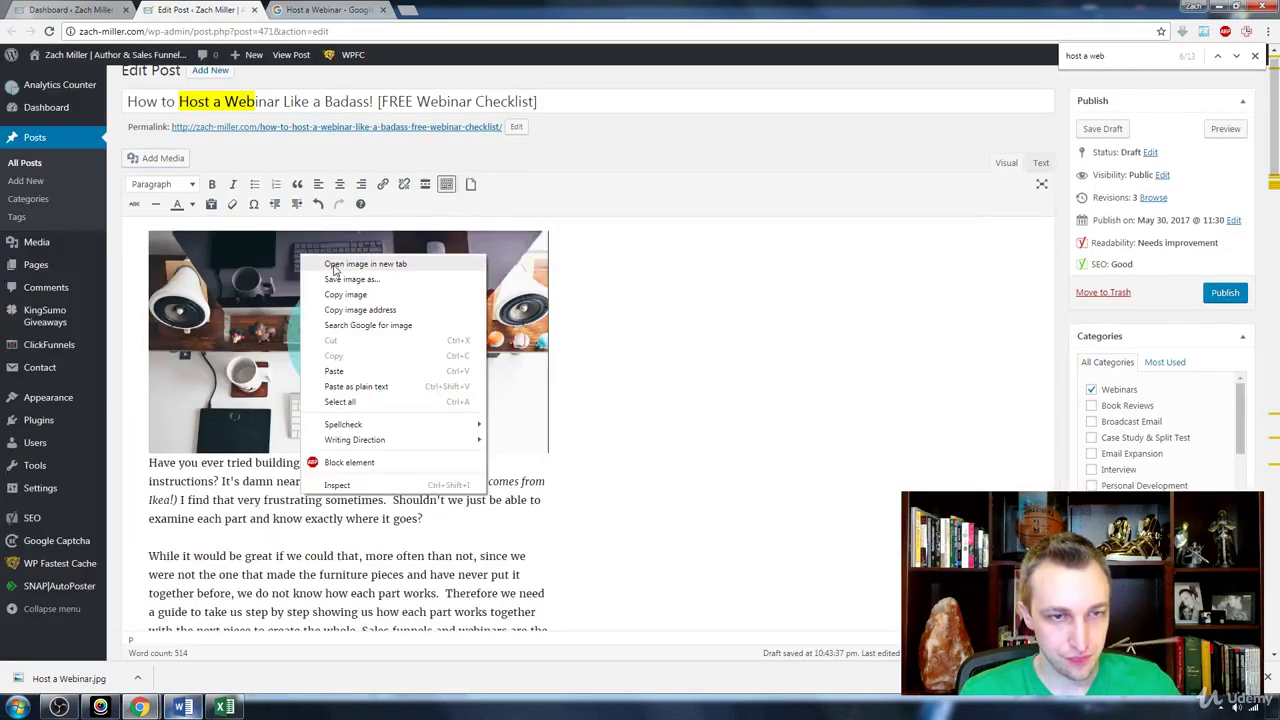
left_click(335, 260)
left_click(330, 10)
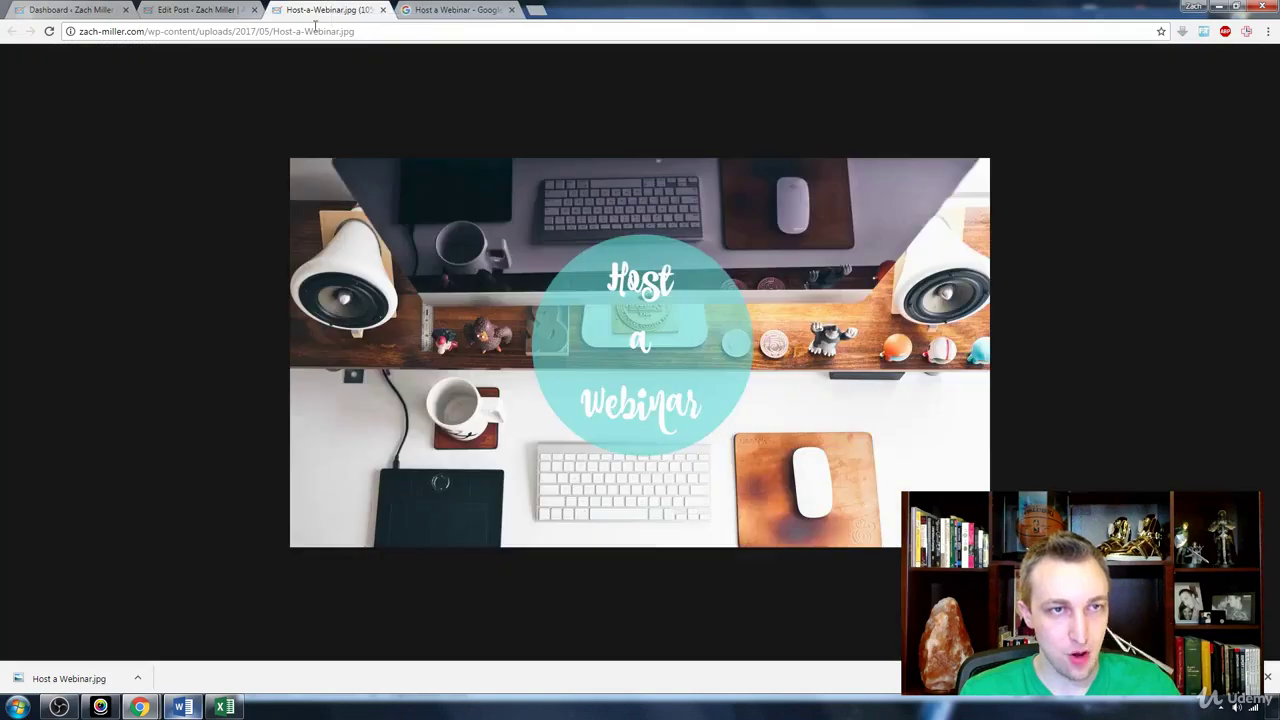
left_click(285, 31)
double_click(285, 31)
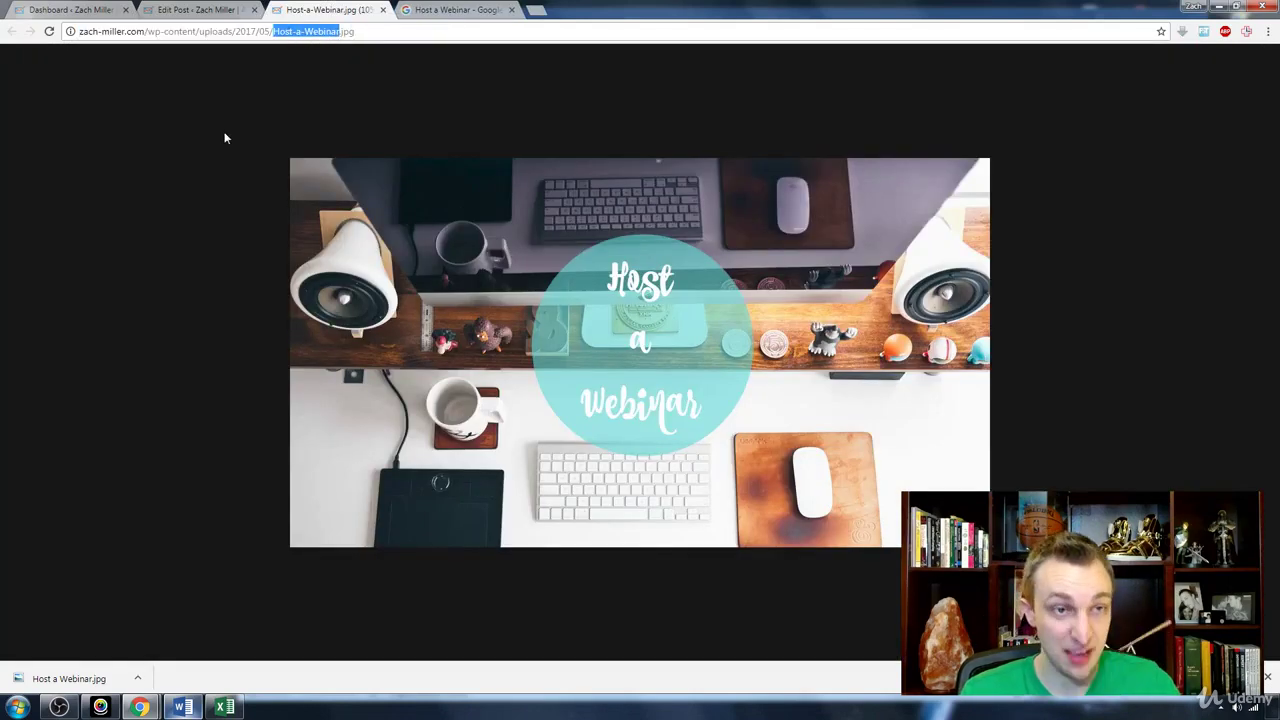
left_click(254, 105)
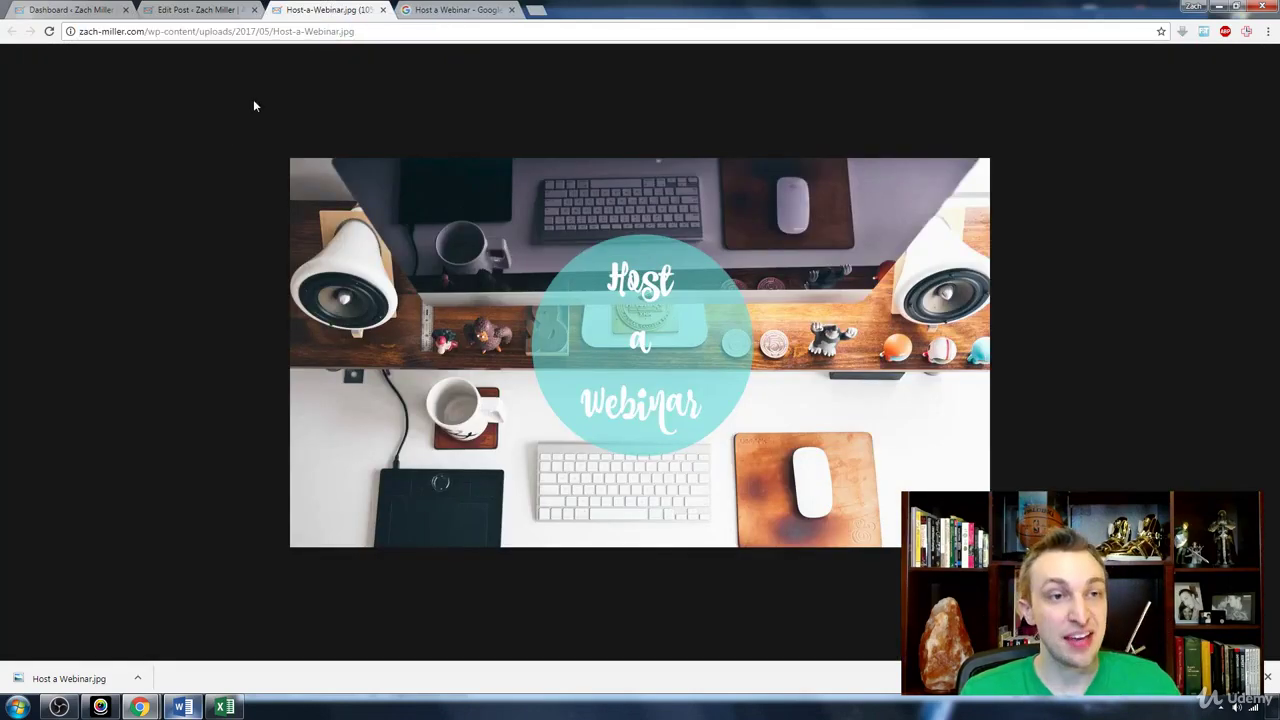
Preview the draft post and look through its page source for the picture's markup
left_click(90, 31)
left_click(316, 105)
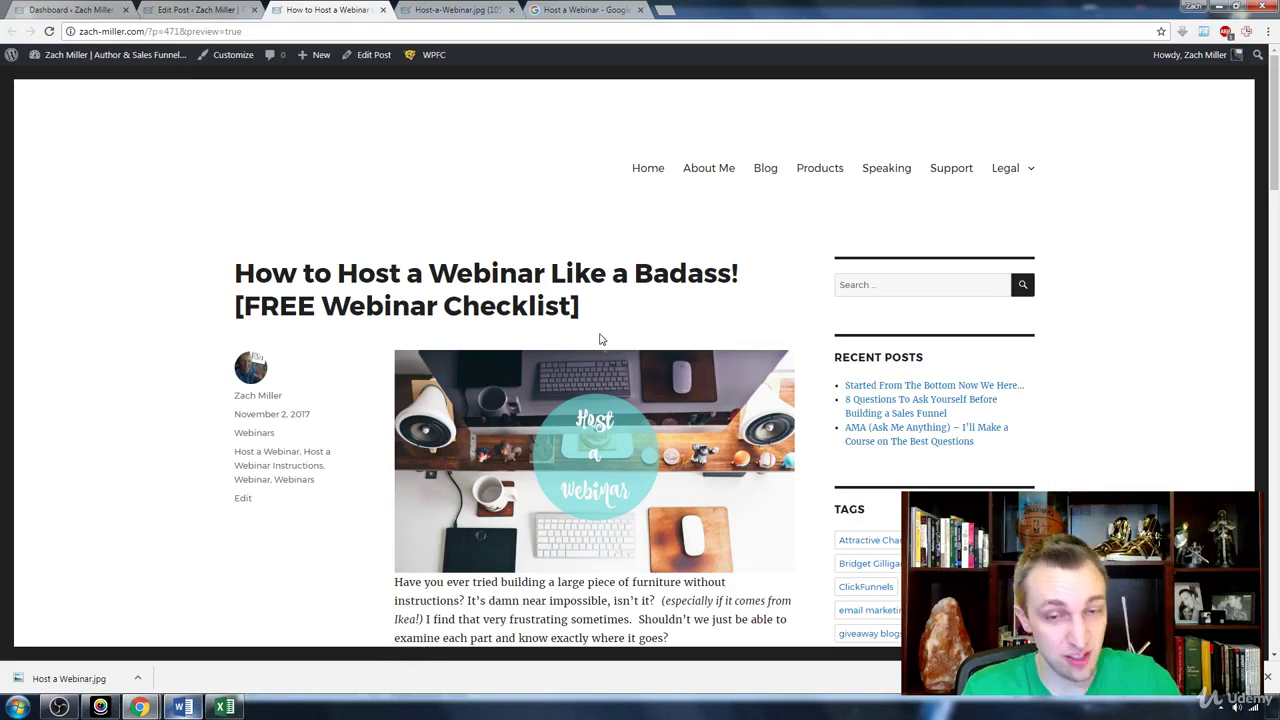
key("ctrl+u")
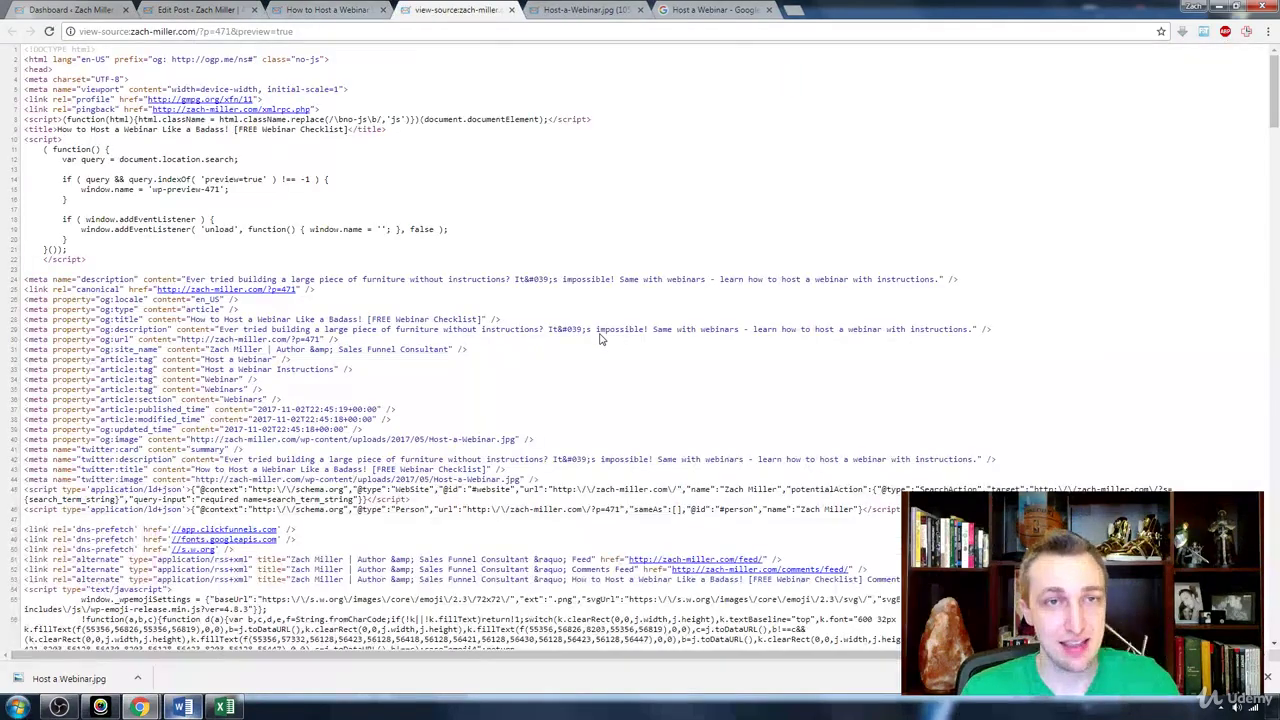
scroll(600, 339, "down", 20)
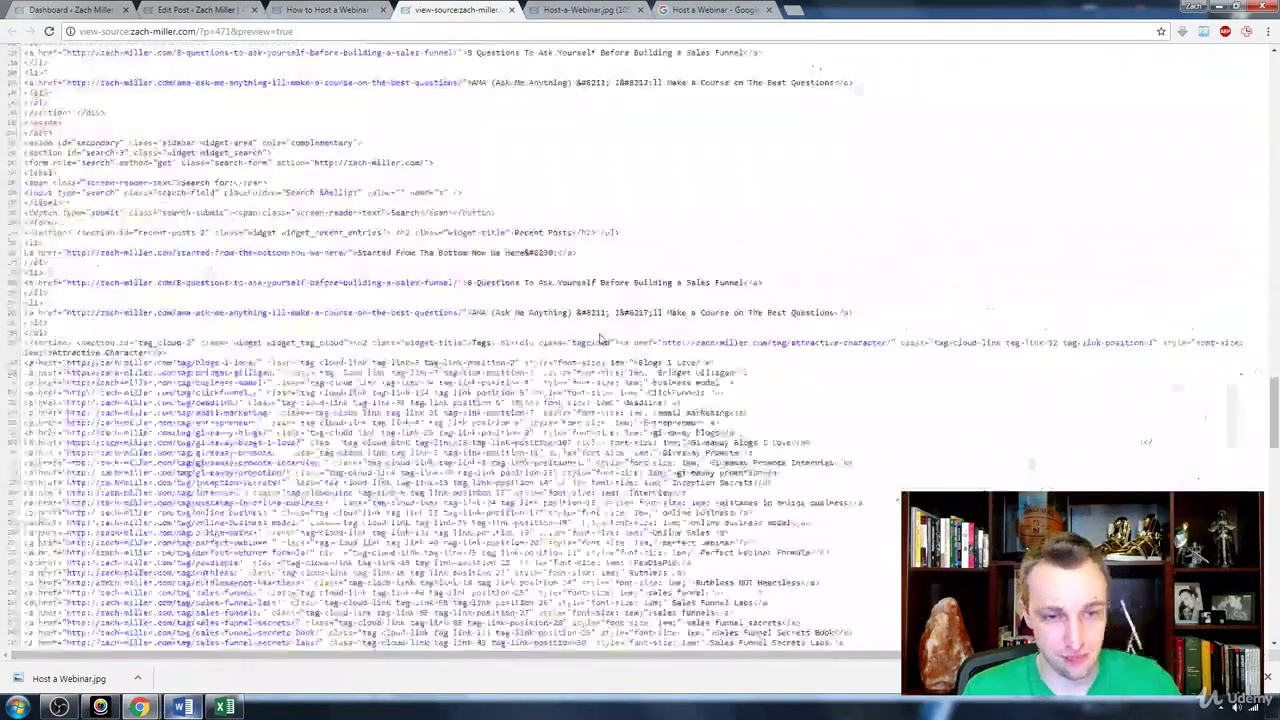
scroll(600, 339, "up", 20)
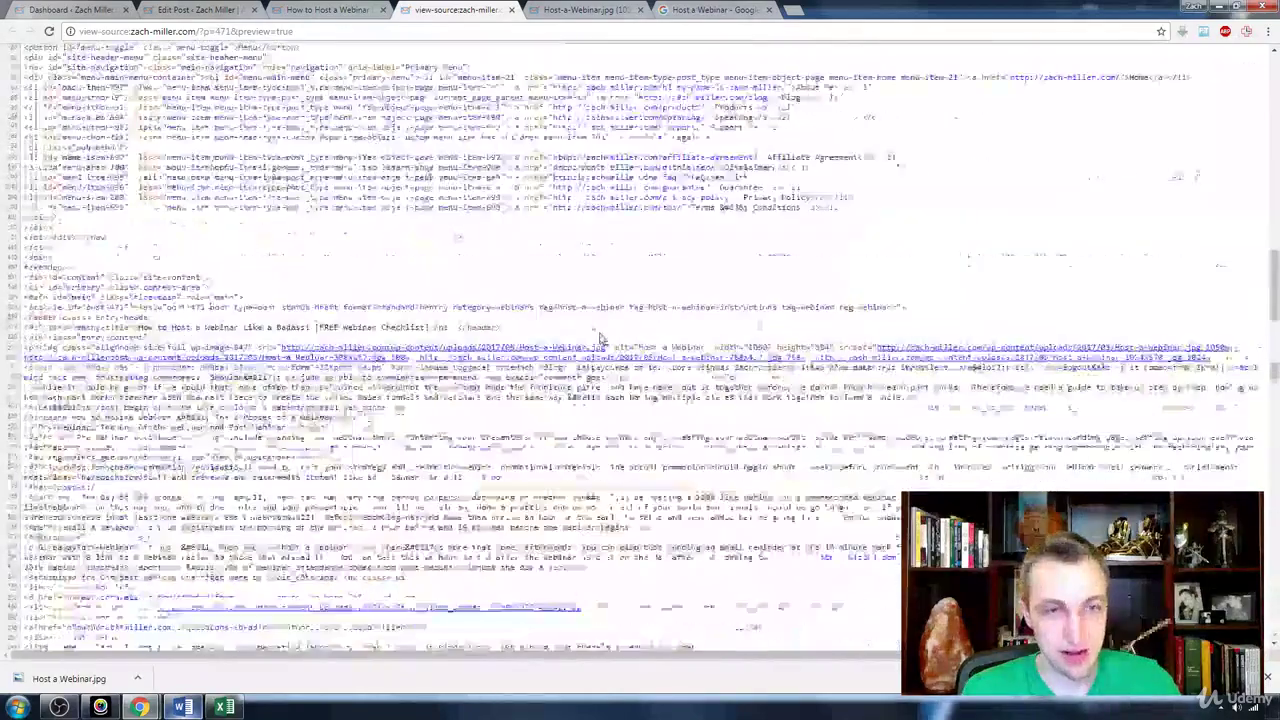
scroll(600, 339, "up", 5)
key("ctrl+w")
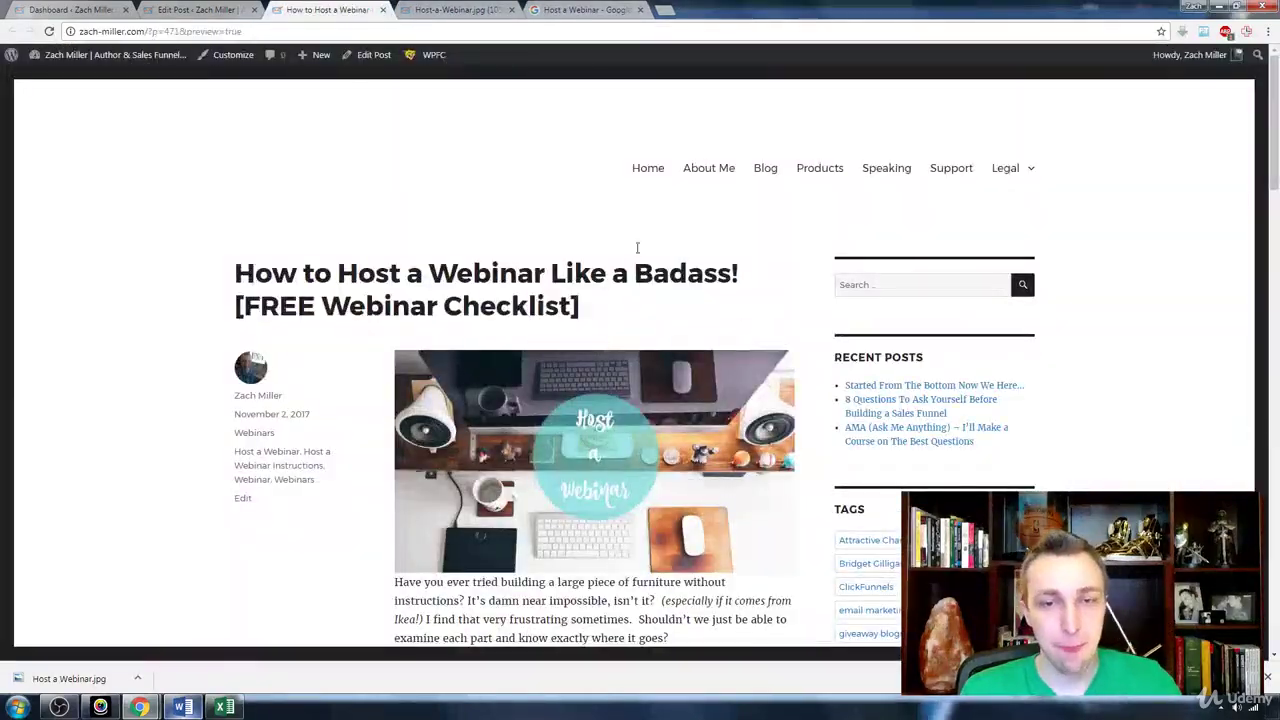
Search the previewed post's page source for "host-a-web" and examine the picture's file name in the image meta tags
scroll(670, 260, "down", 3)
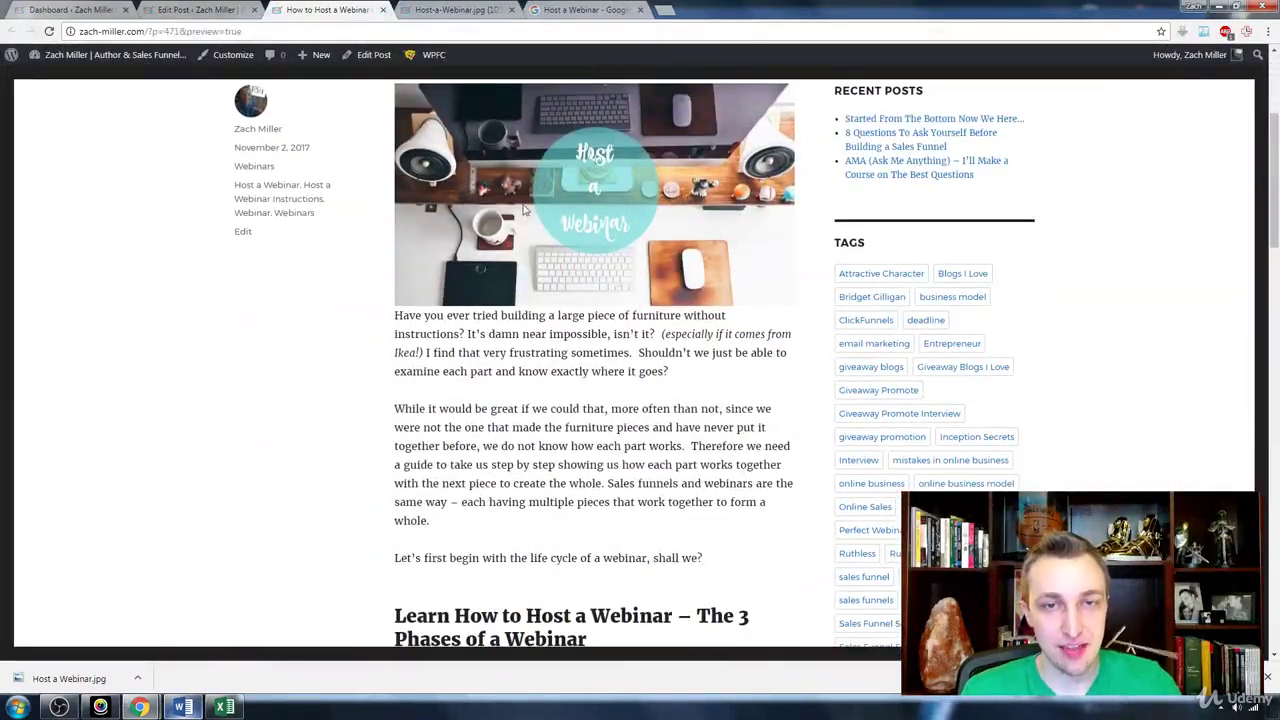
key("ctrl+u")
key("ctrl+f")
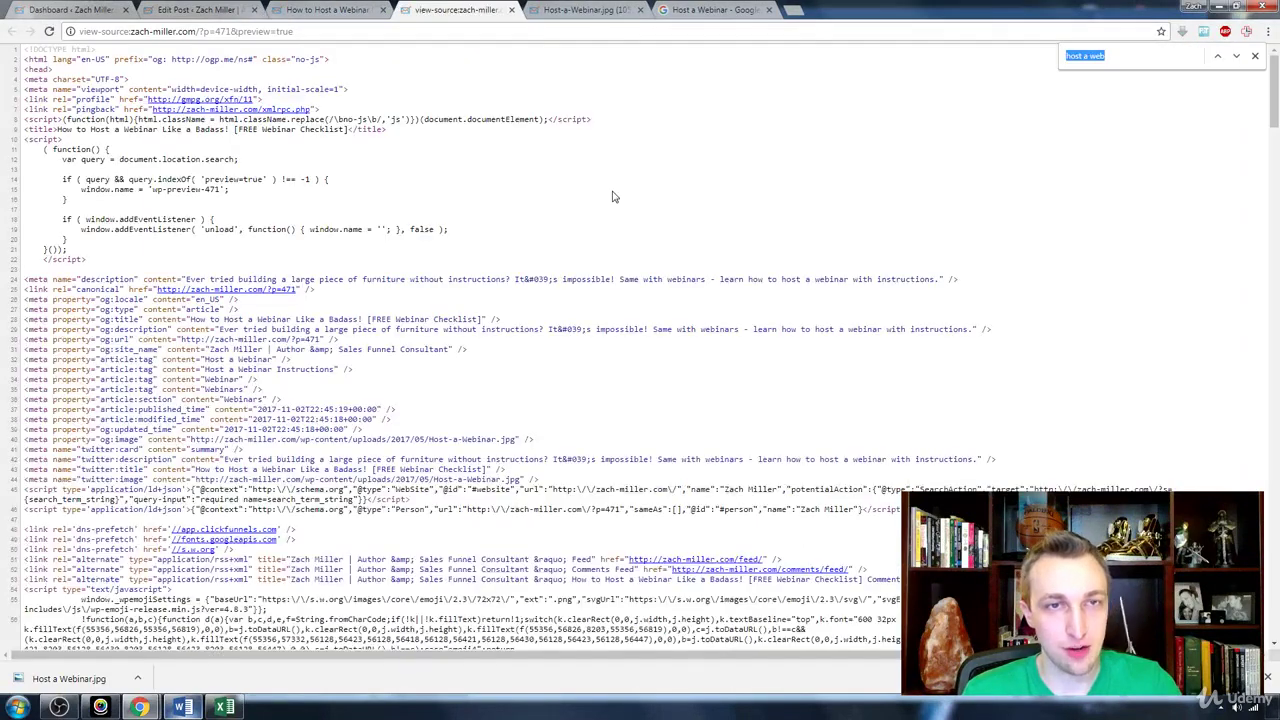
type("host-a-web")
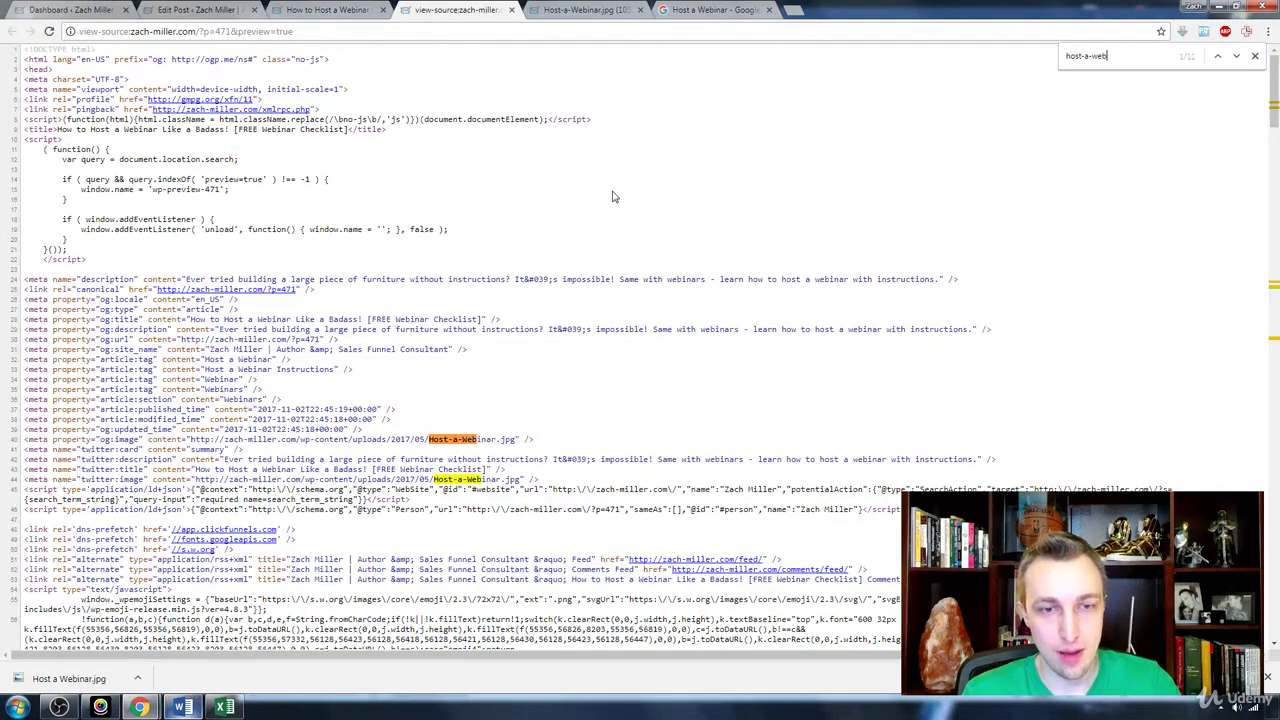
left_click_drag(428, 440, 496, 440)
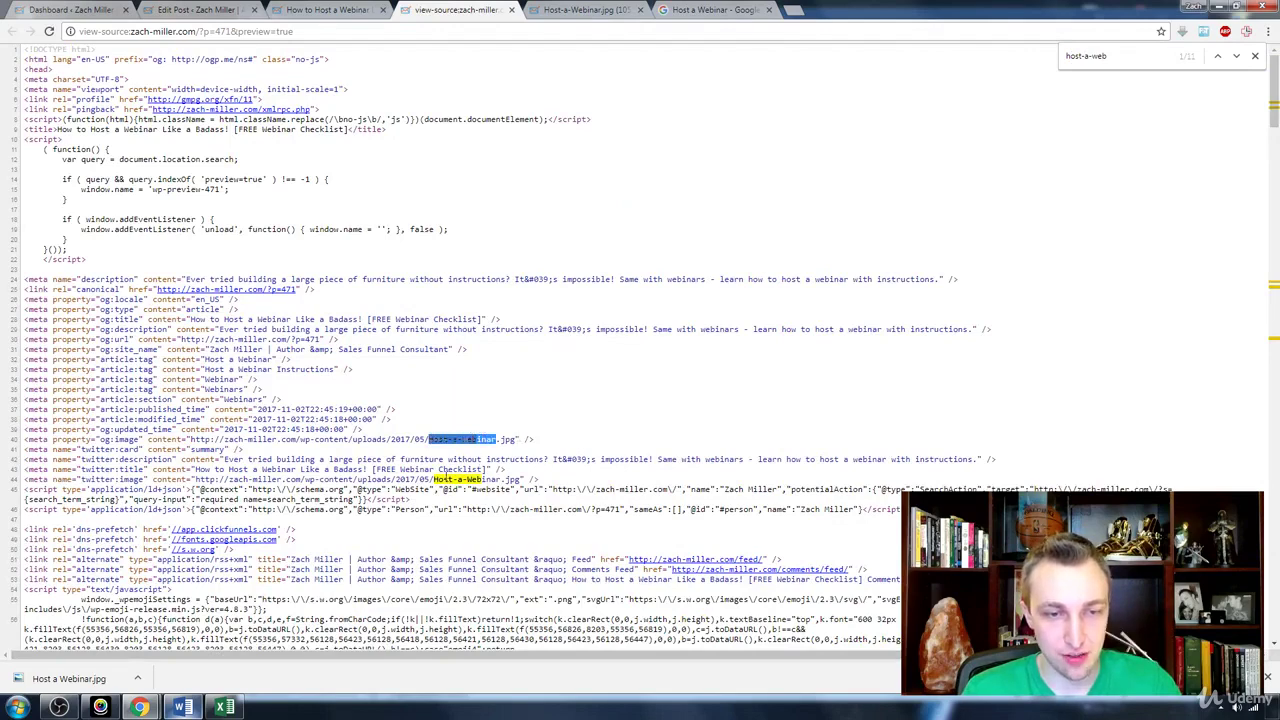
left_click_drag(434, 479, 520, 480)
left_click(518, 482)
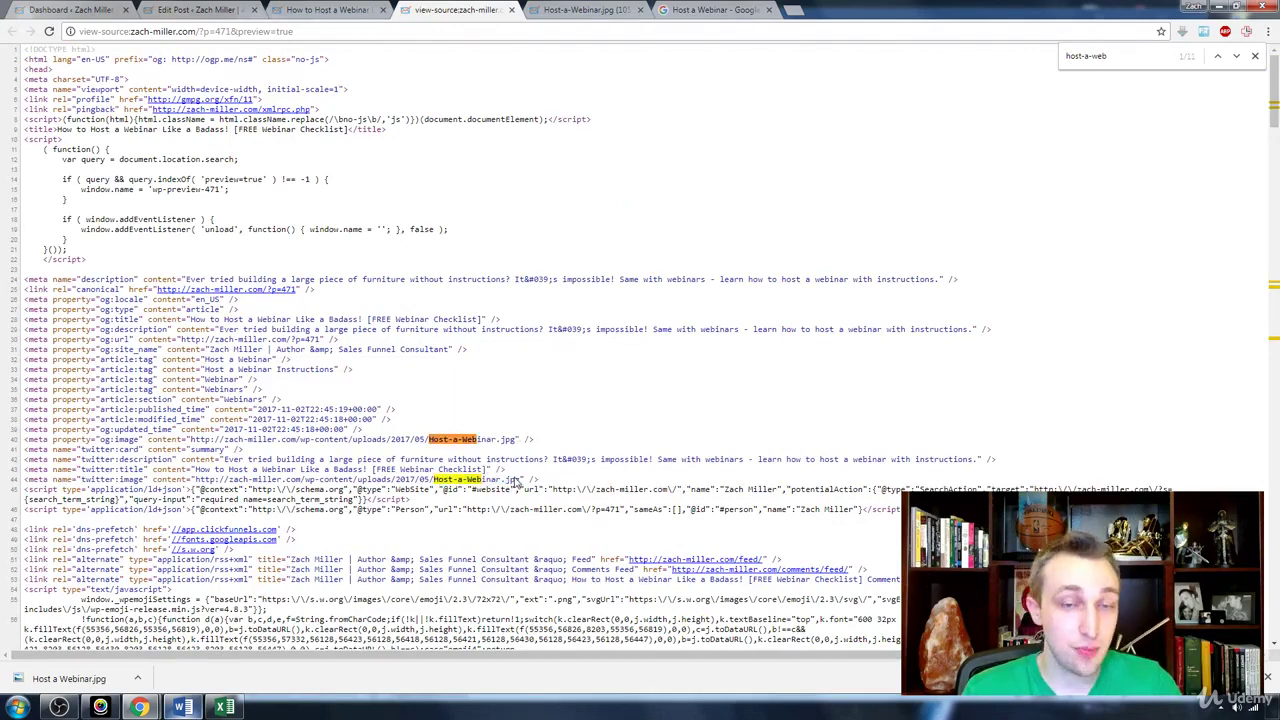
key("ctrl+w")
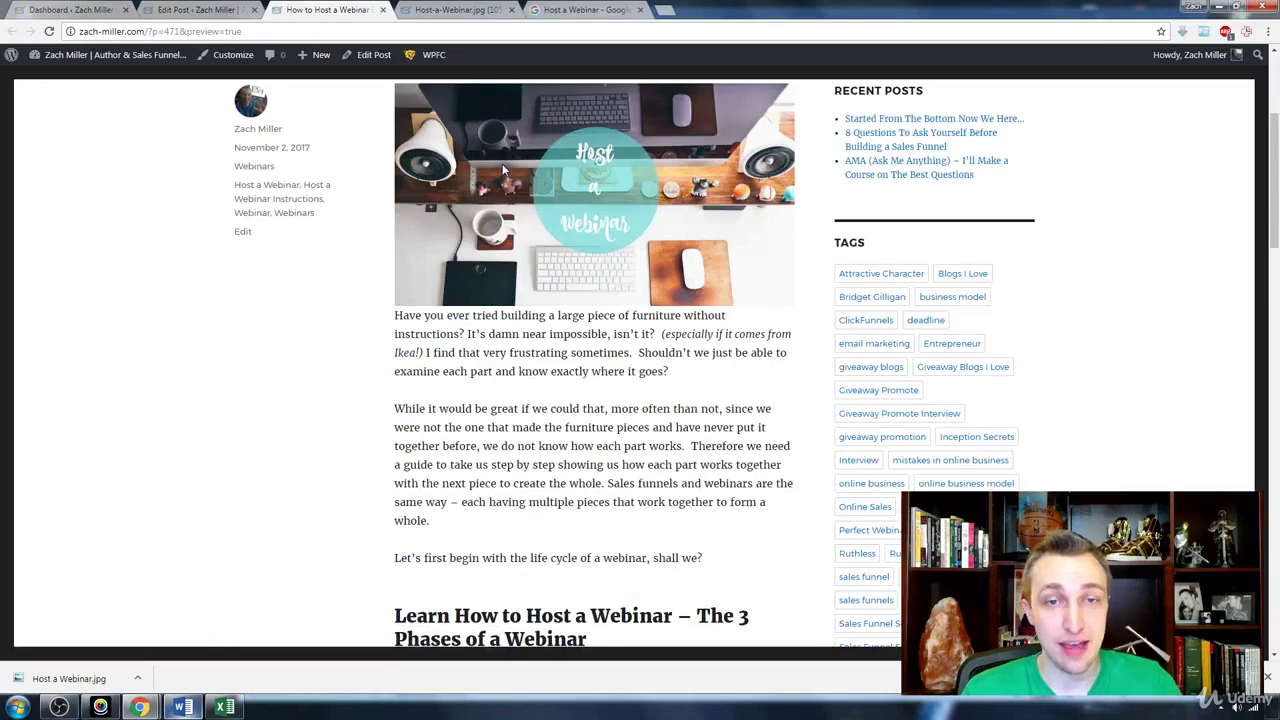
Return to the post editor, open the inserted picture's details and check its alternative text
key("ctrl+shift+Tab")
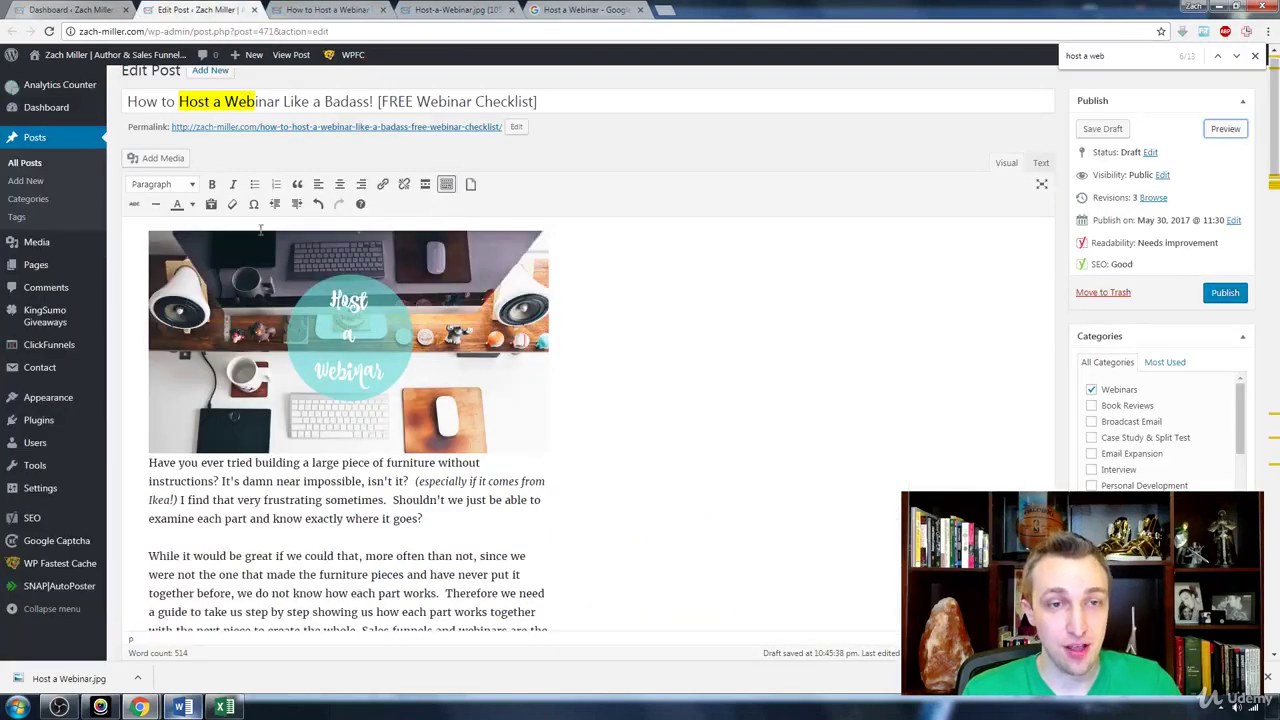
left_click(470, 326)
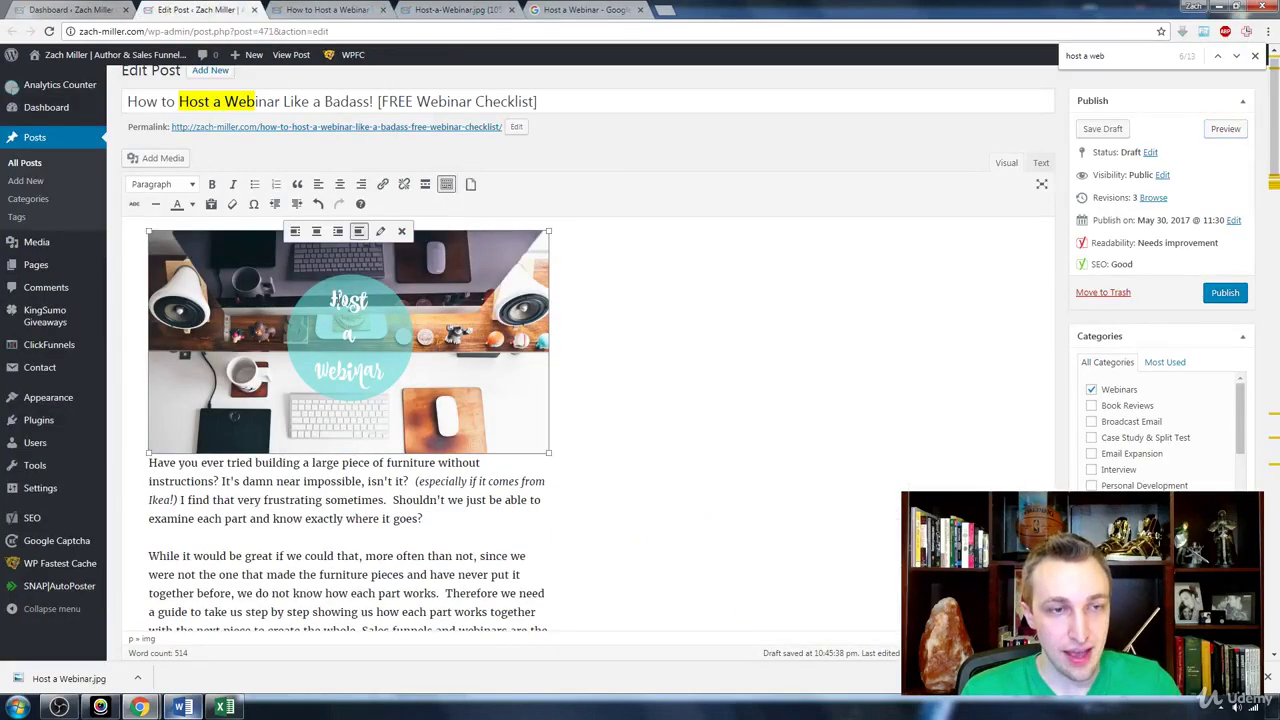
left_click(381, 238)
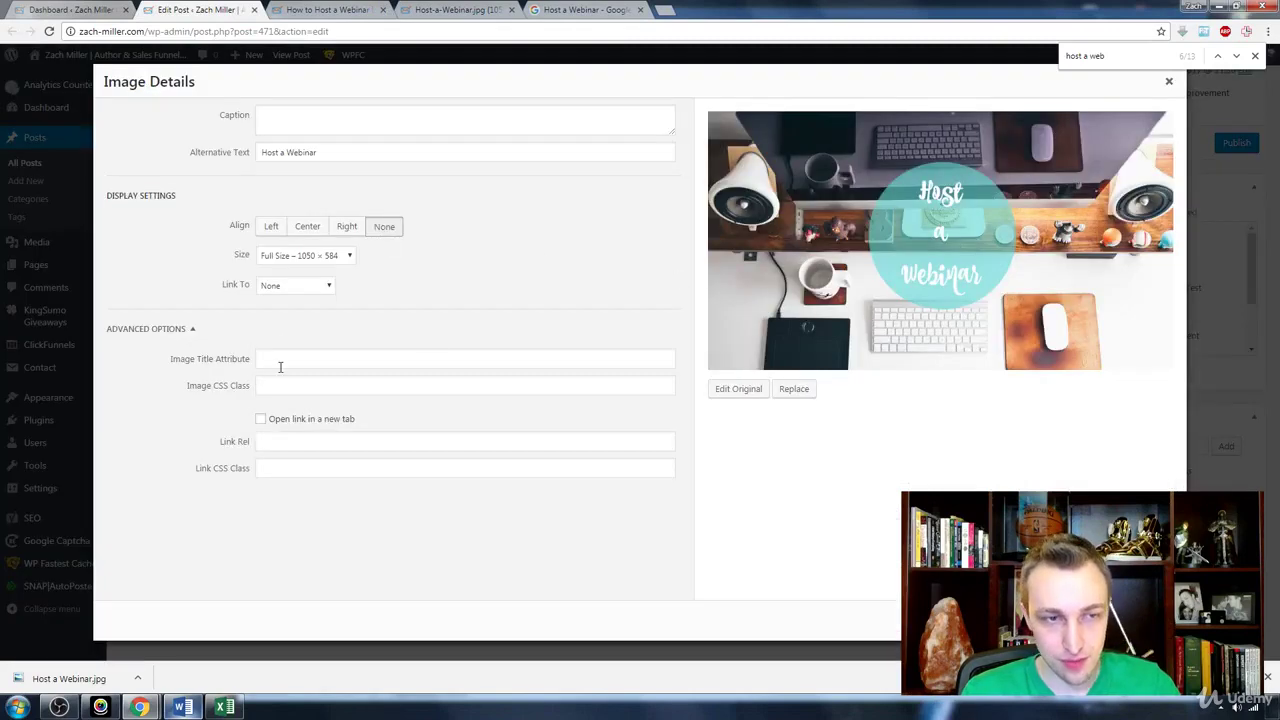
left_click(268, 153)
key("ctrl+a")
key("Right")
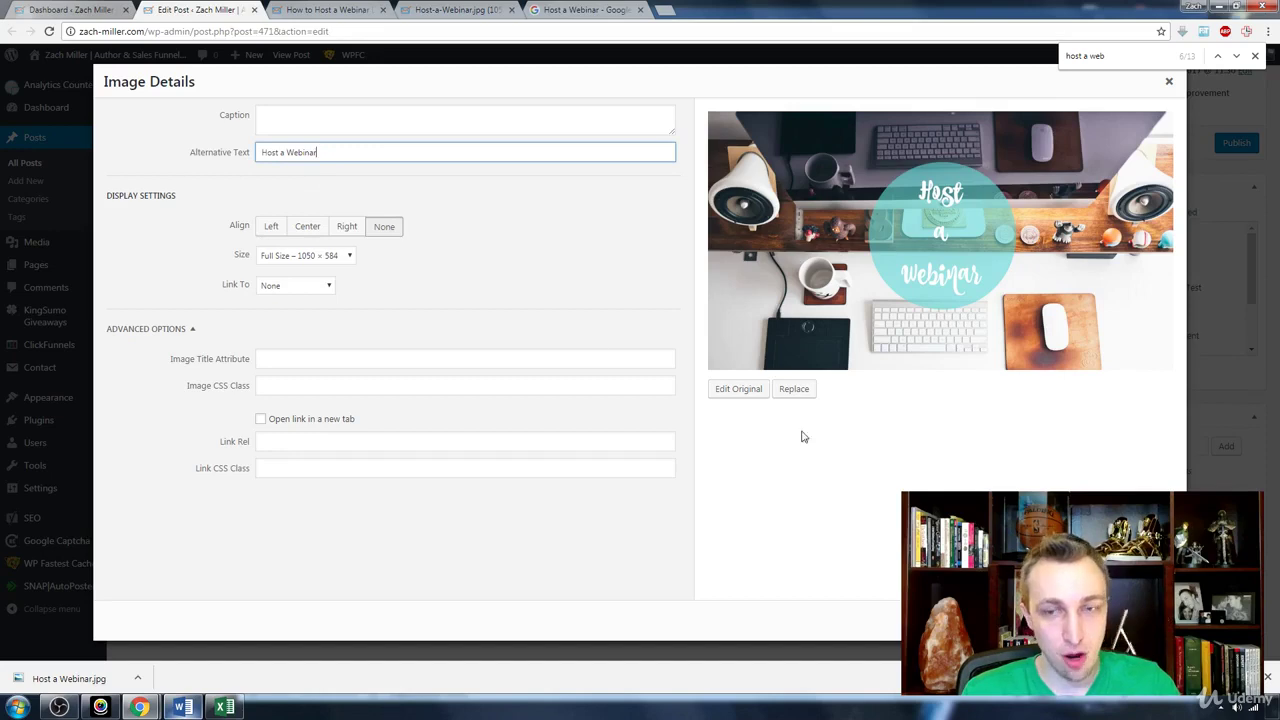
Close the picture's details and examine the stop word remark in the post's SEO analysis
key("Return")
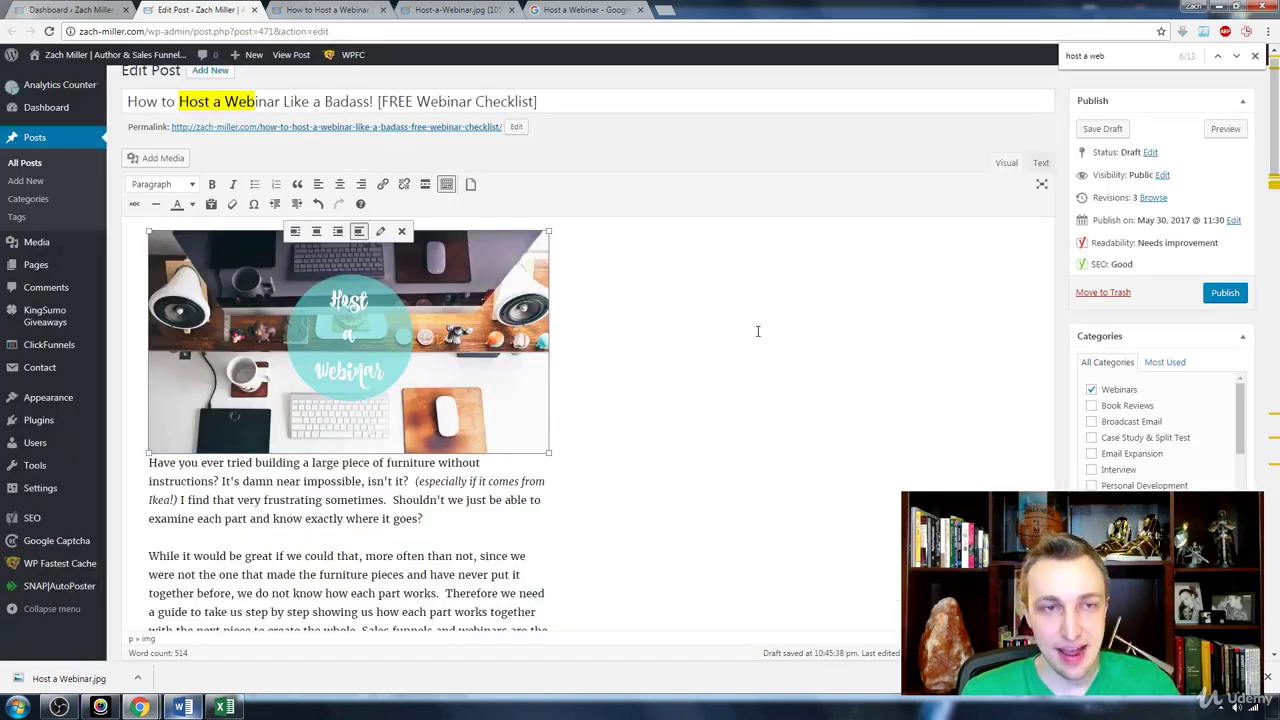
left_click_drag(1275, 163, 1275, 530)
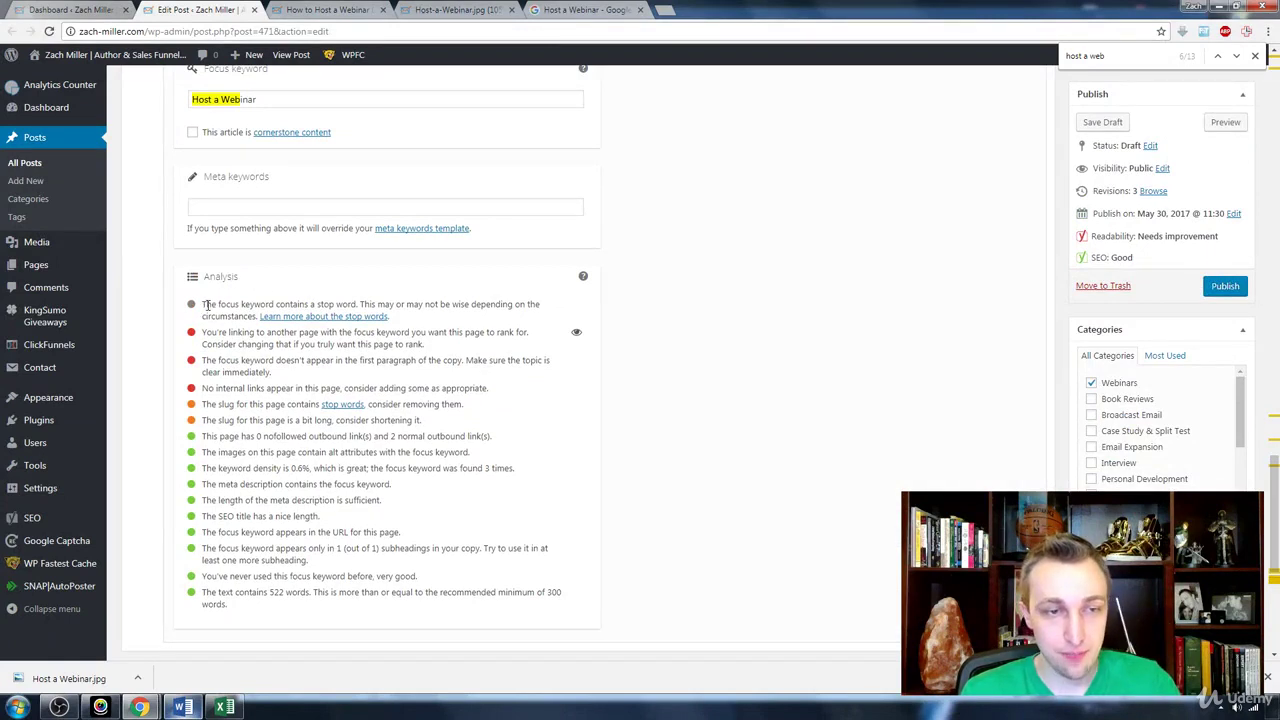
left_click_drag(203, 305, 401, 325)
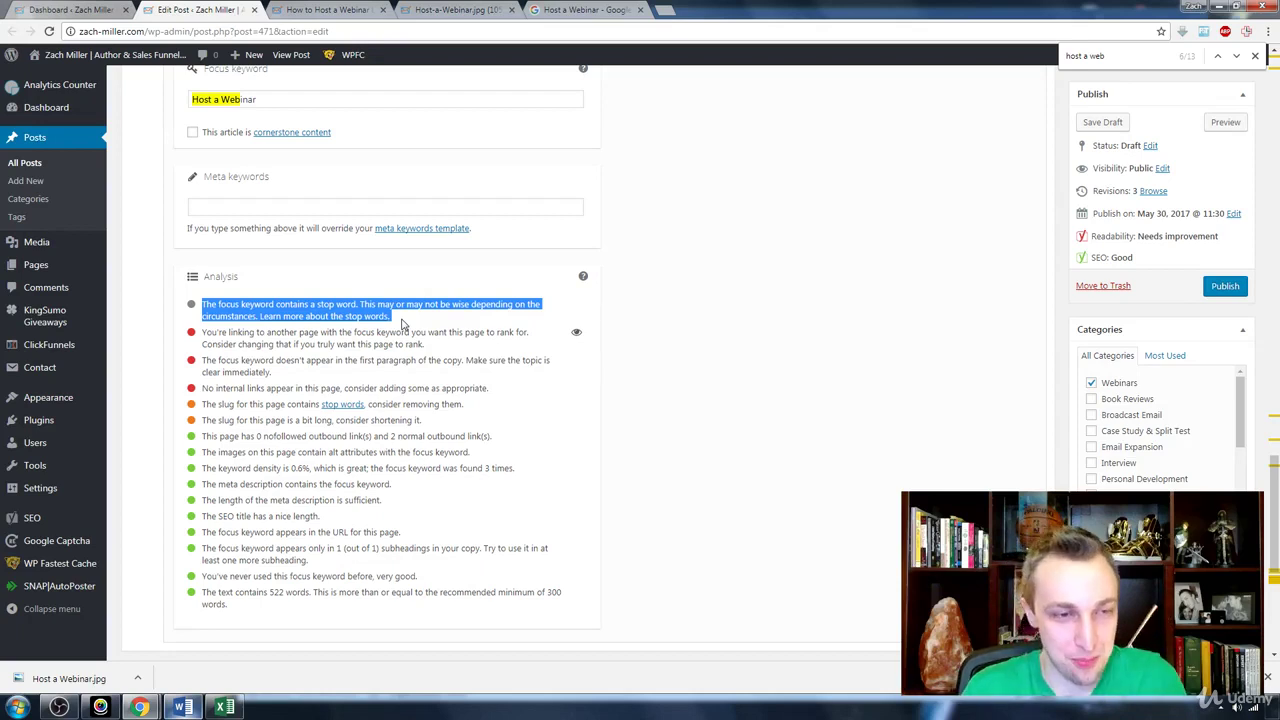
left_click(403, 323)
triple_click(403, 323)
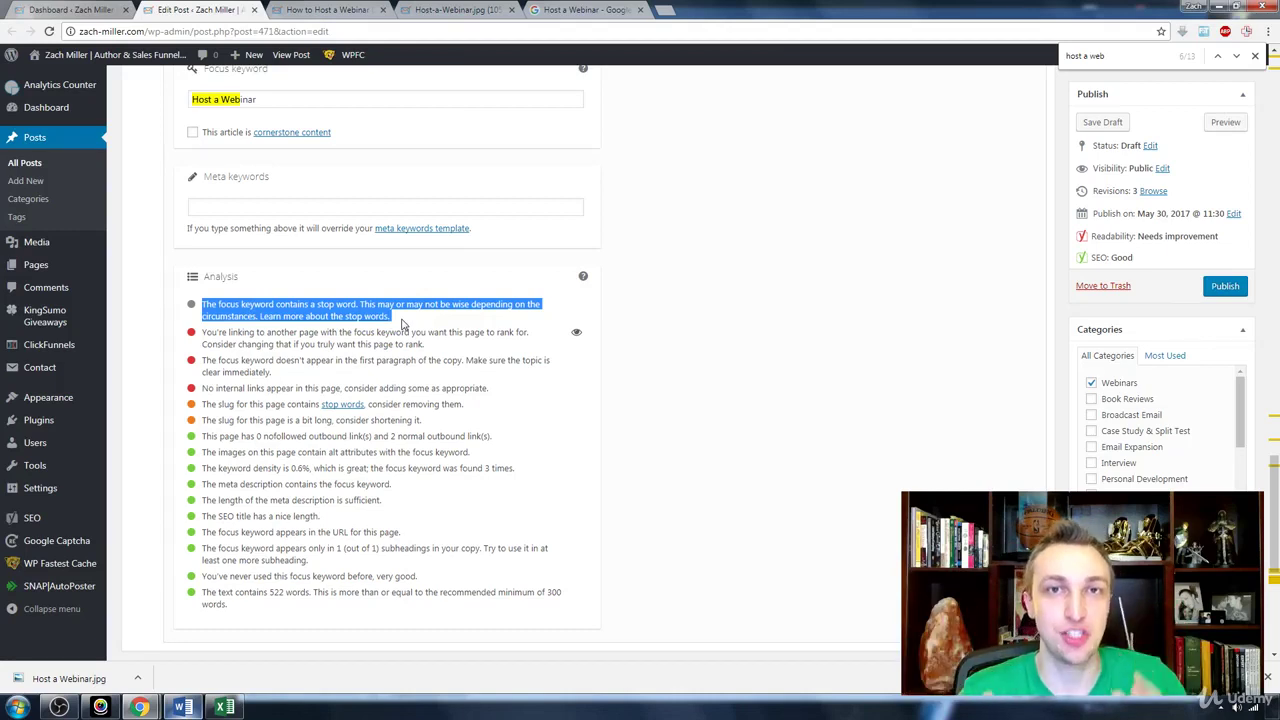
left_click(403, 323)
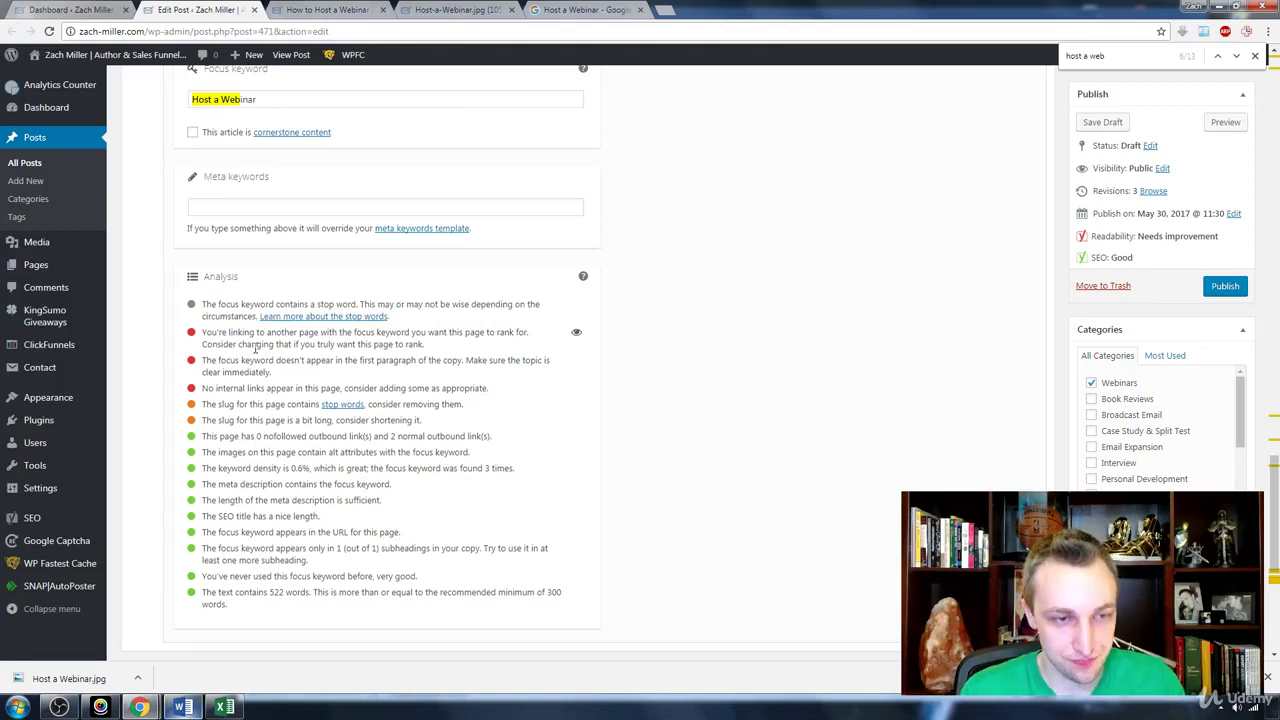
Examine the SEO analysis remarks on linking with the focus keyword and on its use in the first paragraph
left_click_drag(205, 331, 404, 345)
left_click_drag(352, 344, 436, 346)
left_click(405, 347)
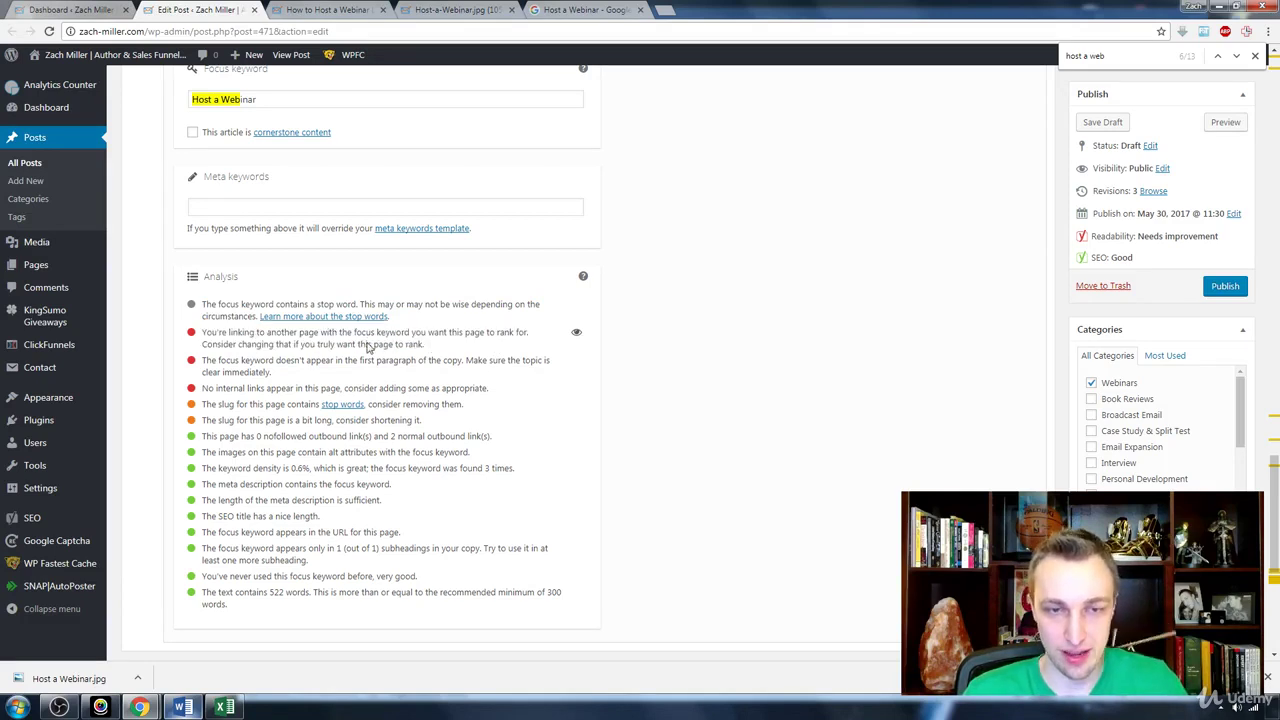
triple_click(368, 346)
left_click(368, 346)
triple_click(368, 346)
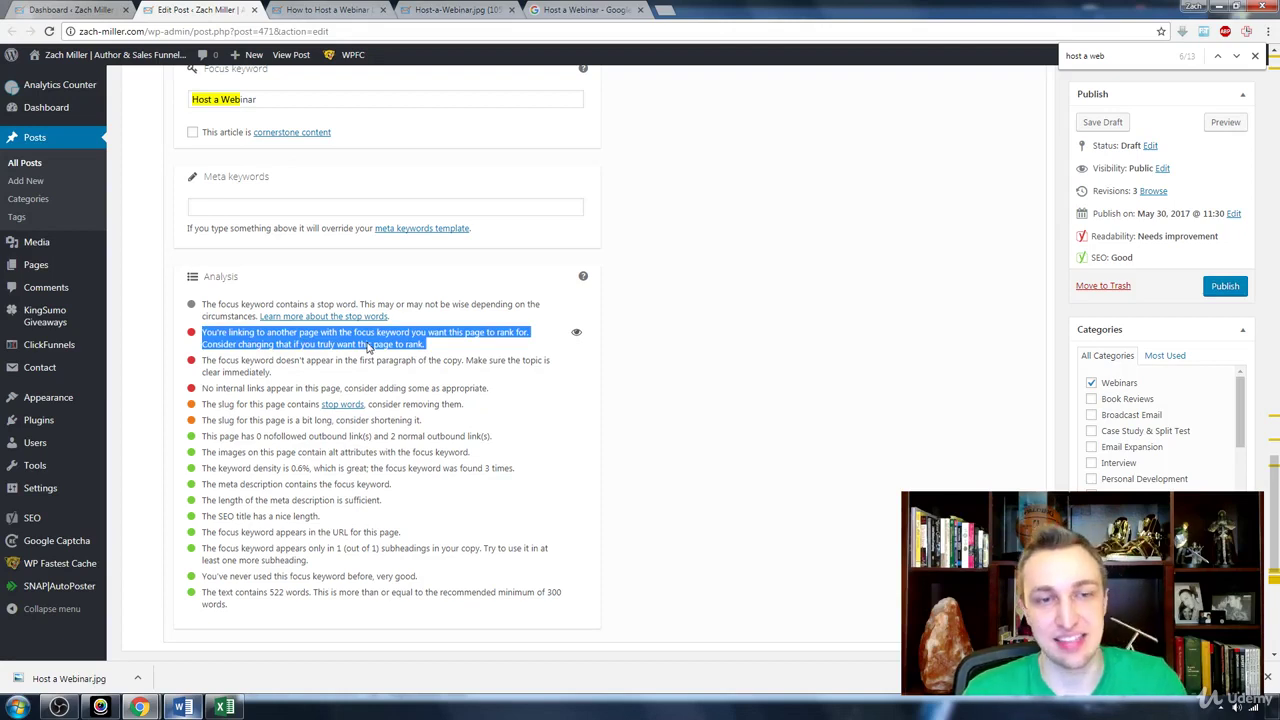
left_click(246, 370)
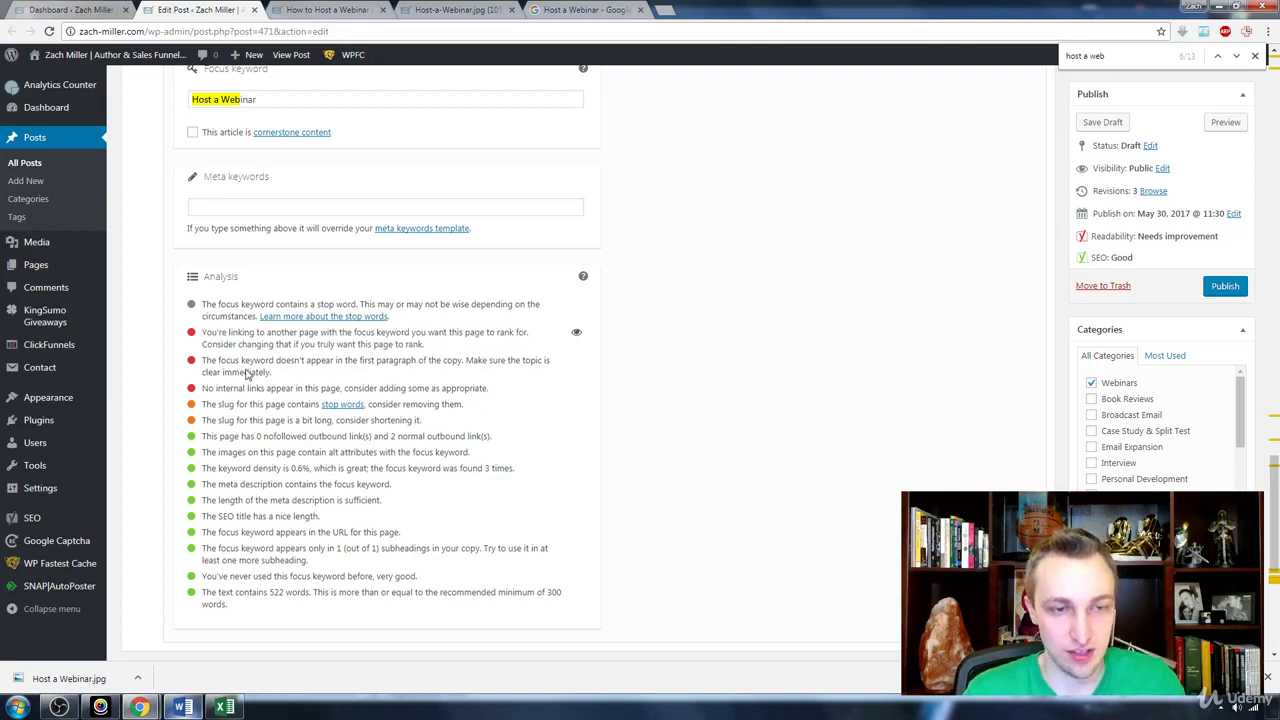
triple_click(246, 371)
left_click(341, 364)
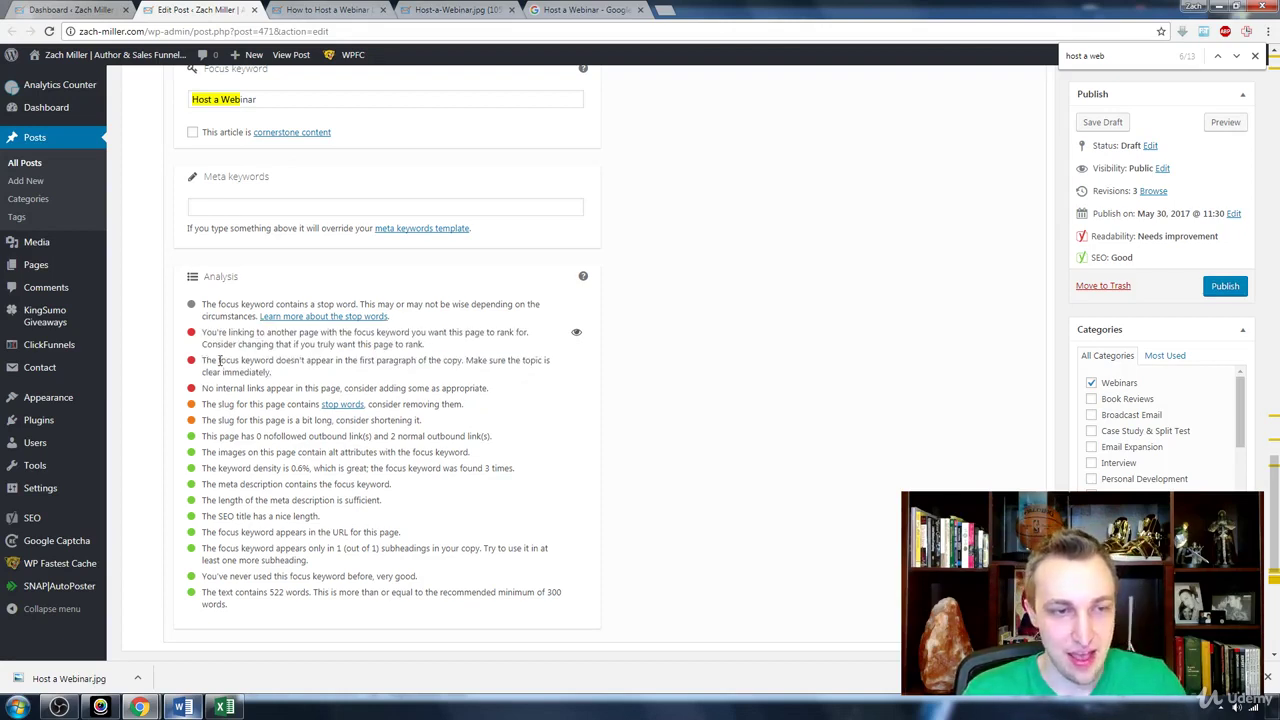
left_click_drag(207, 355, 286, 366)
left_click(288, 372)
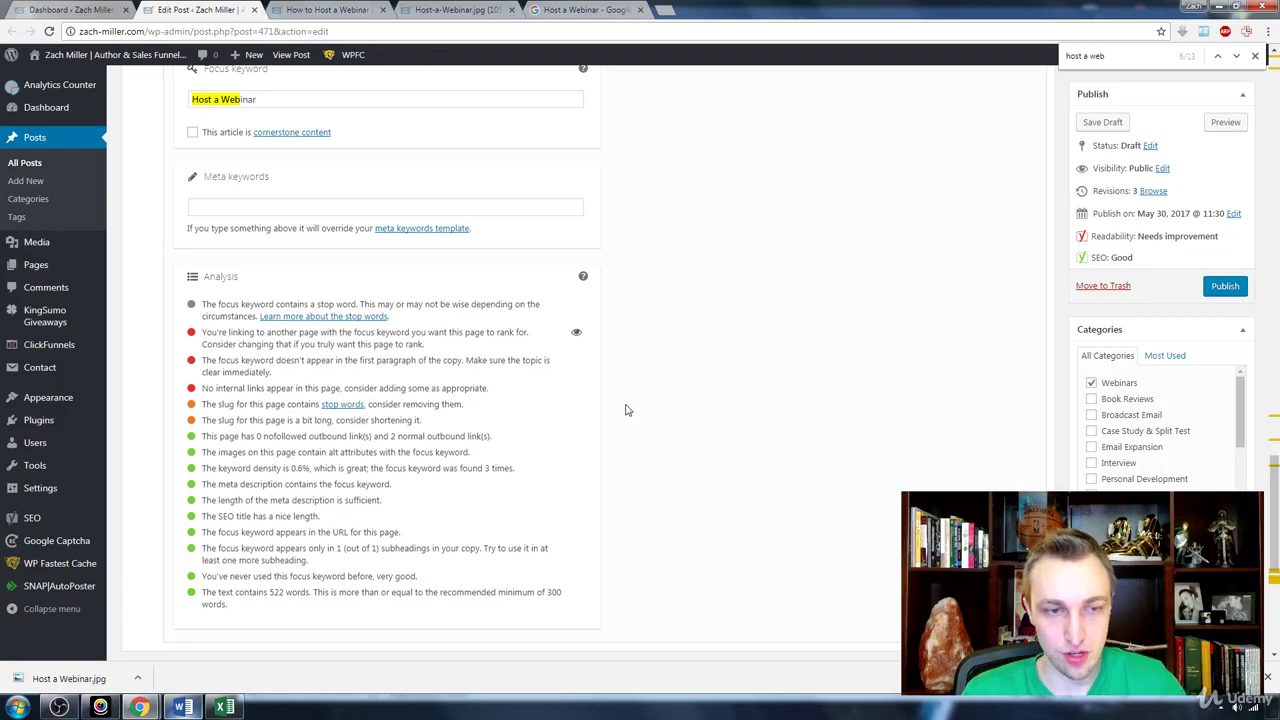
Start the post's first paragraph with the italic sentence "Ever struggle with how to host a webinar?"
scroll(625, 410, "up", 20)
scroll(200, 297, "down", 3)
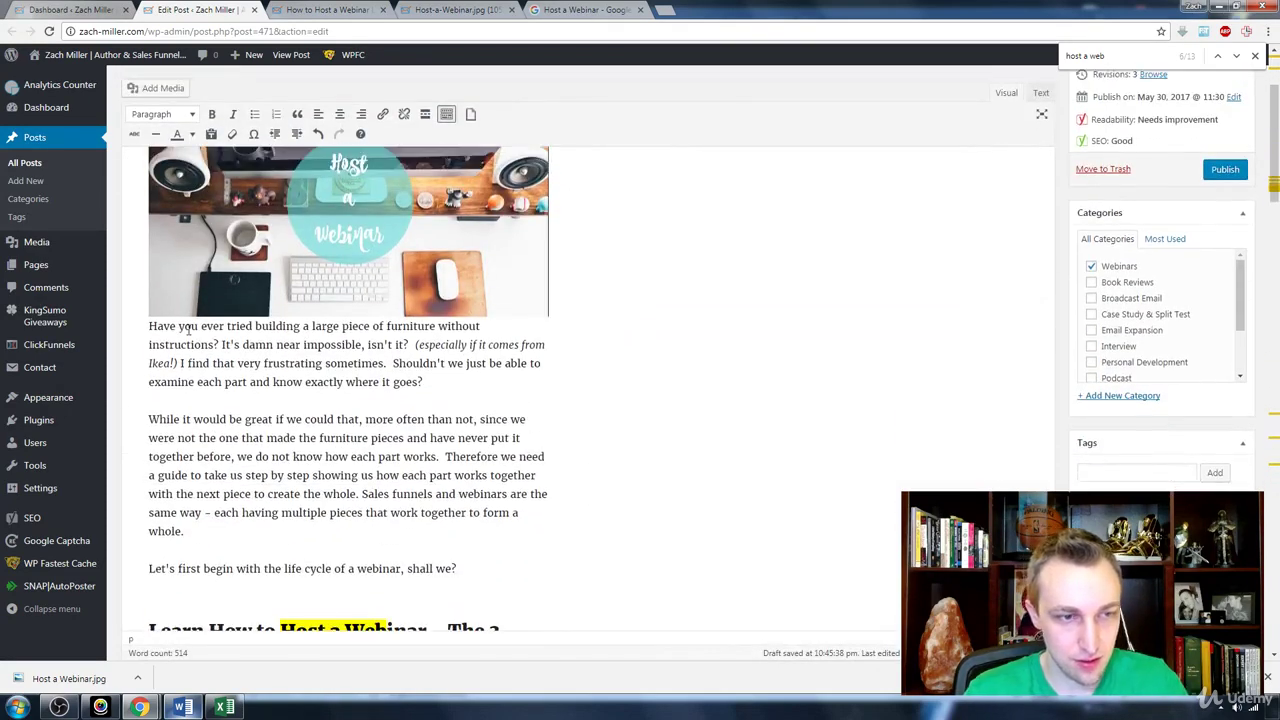
left_click(186, 329)
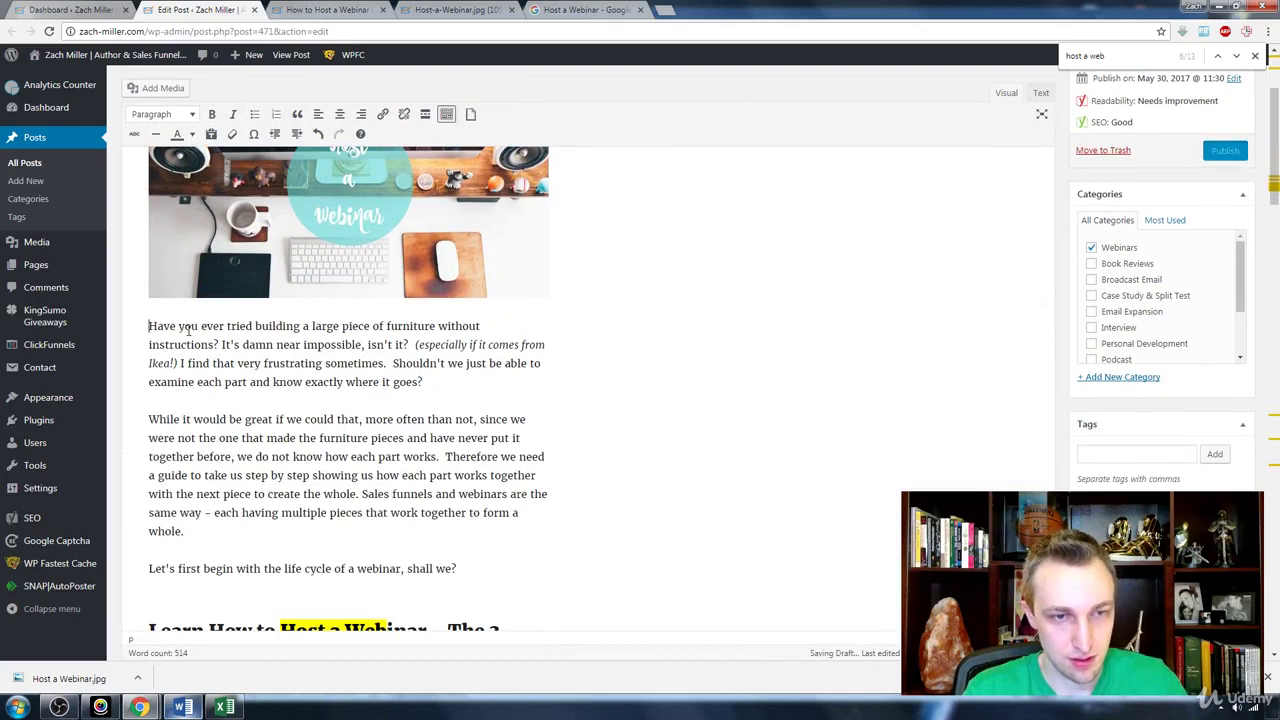
type("S")
key("BackSpace")
type("Ever struggle")
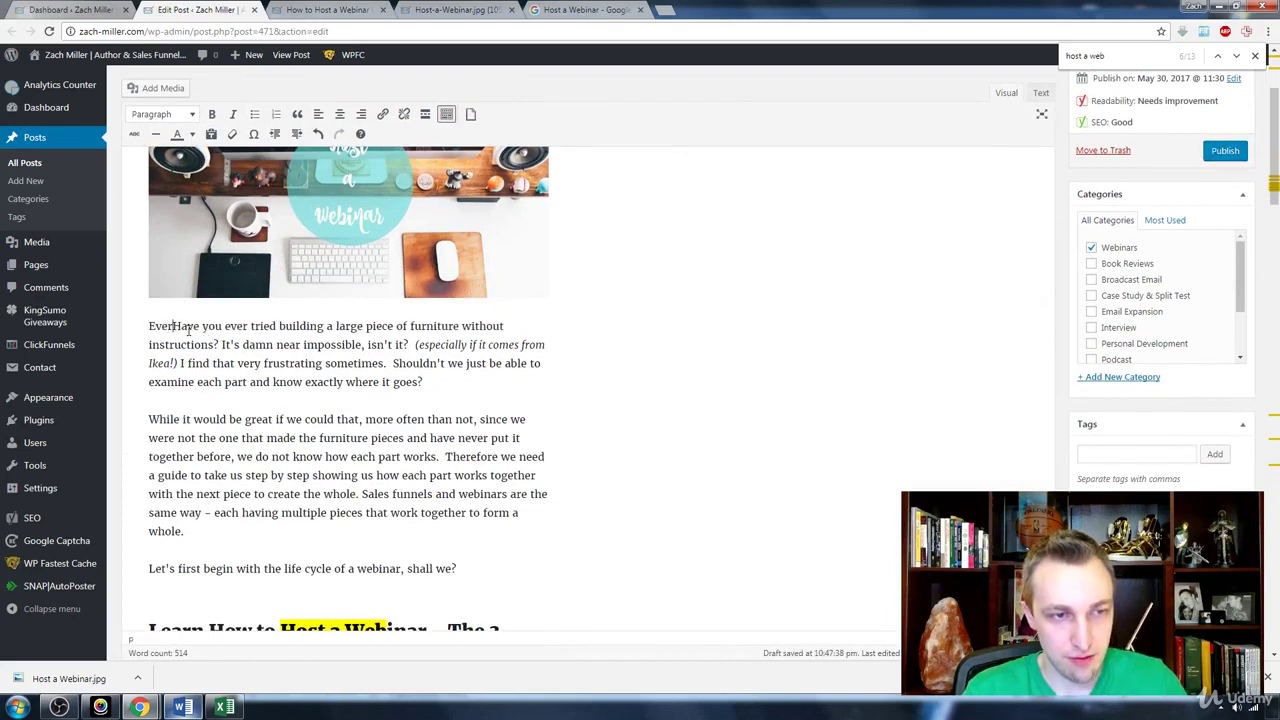
type(" with how to host ")
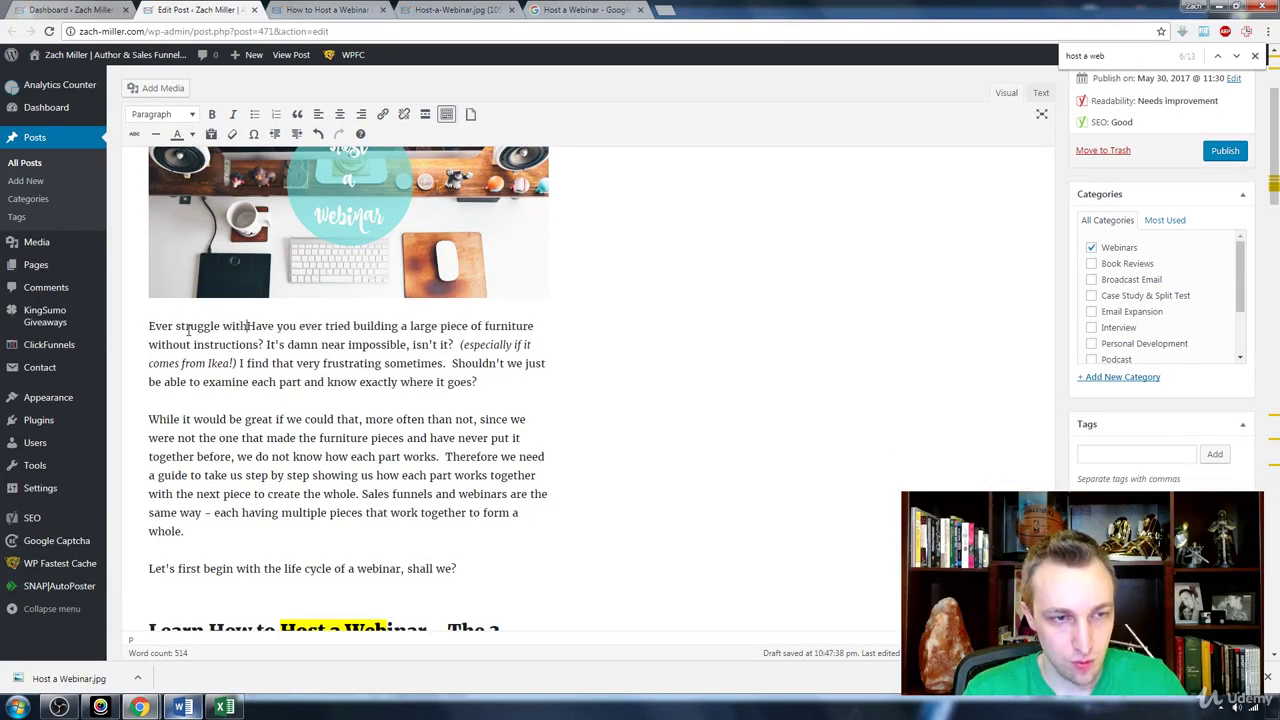
type("a webinar?")
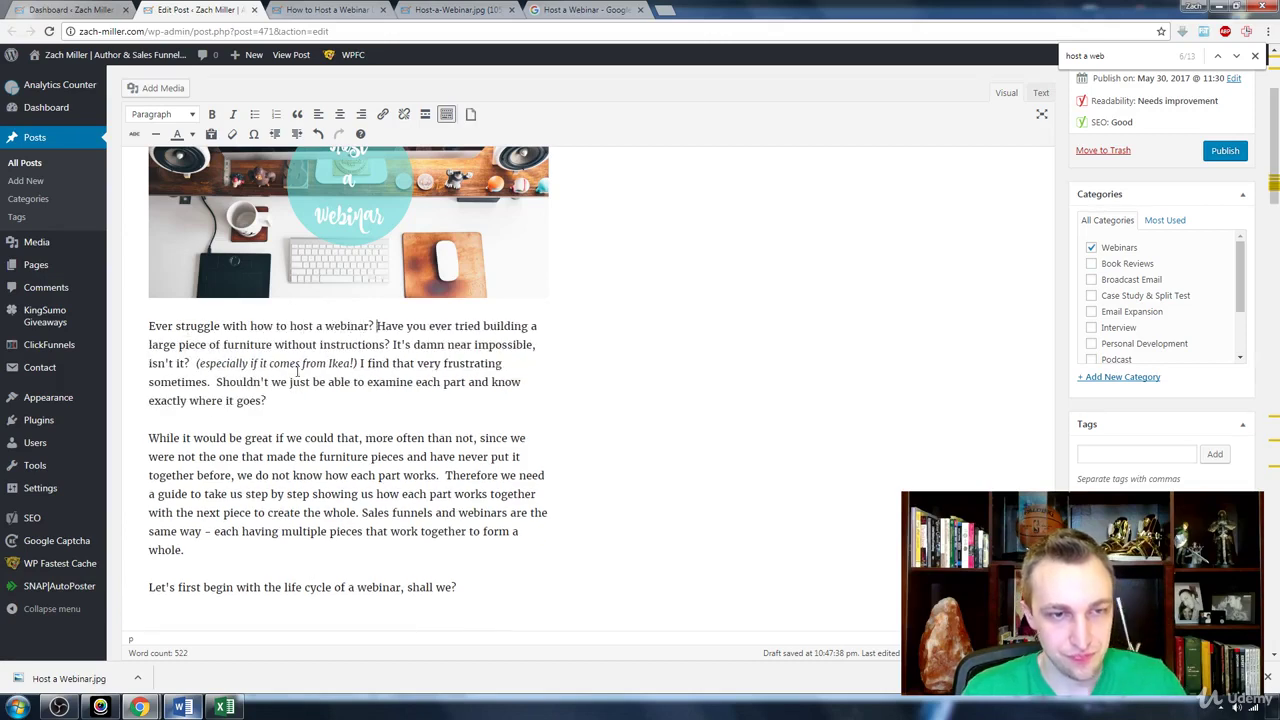
key("shift+Home")
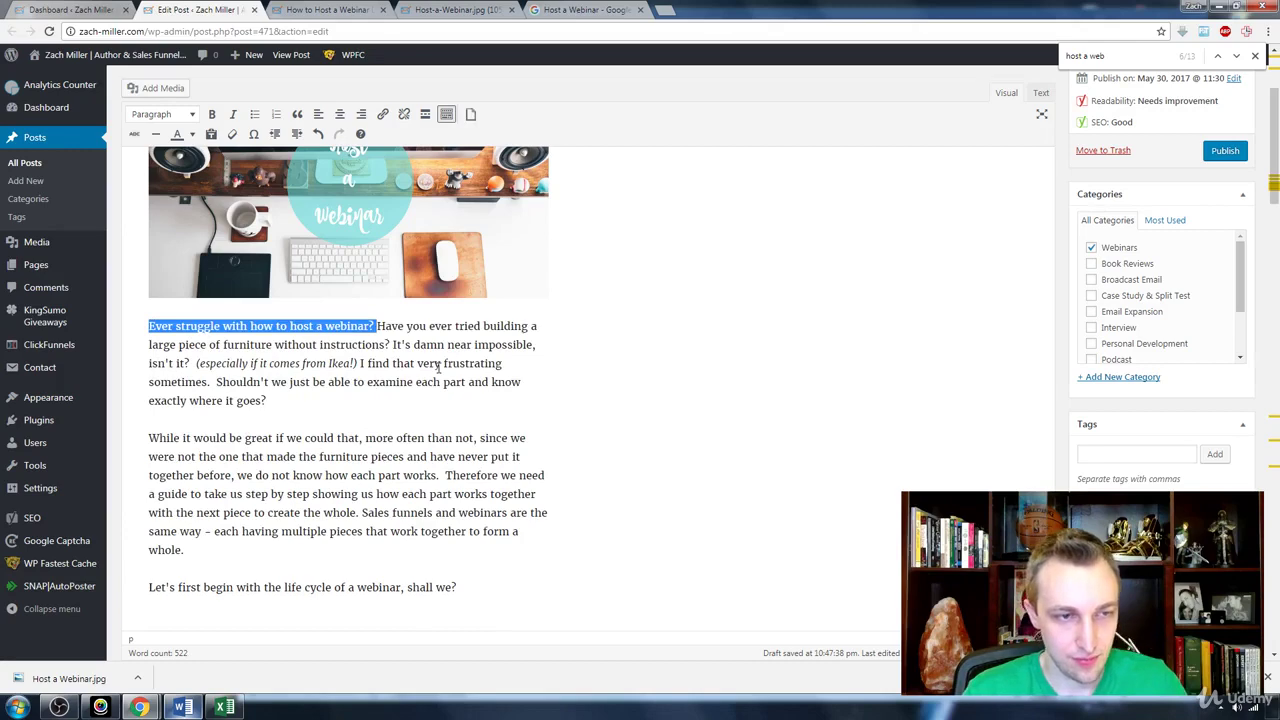
key("ctrl+i")
left_click(679, 312)
Recheck the SEO analysis for the remark on the focus keyword in the first paragraph
left_click_drag(1274, 140, 1275, 426)
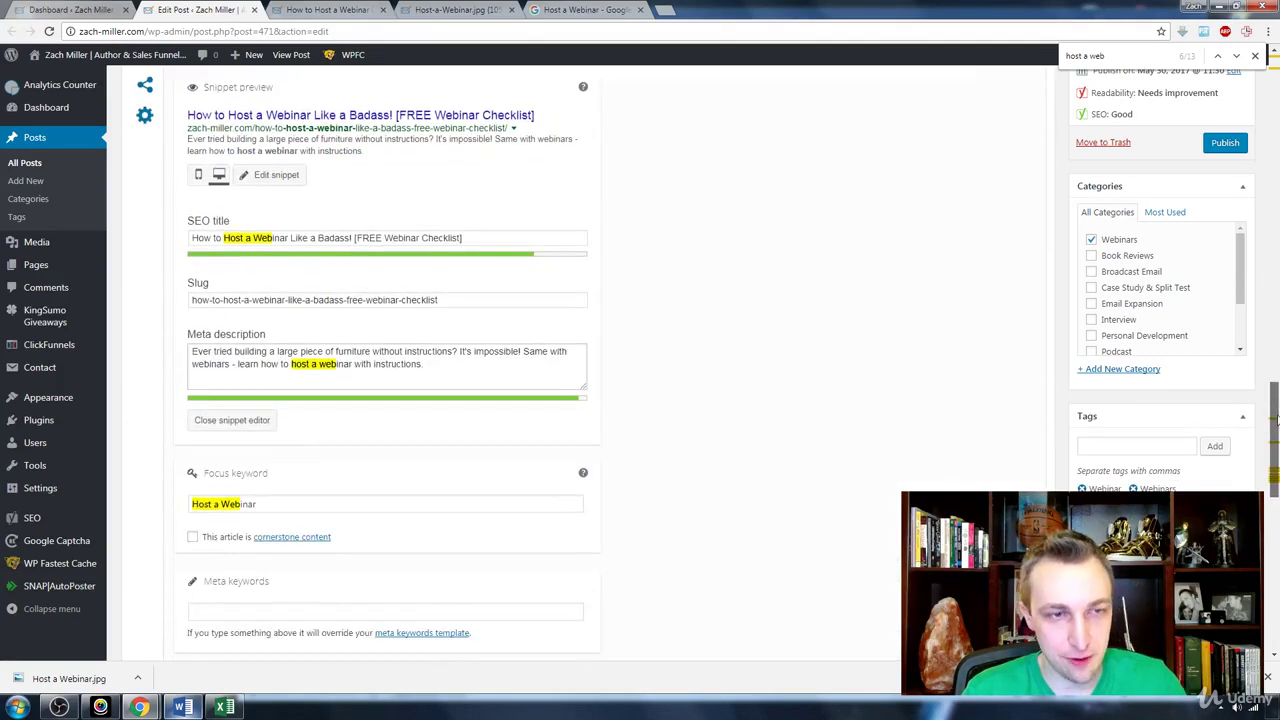
scroll(422, 437, "down", 3)
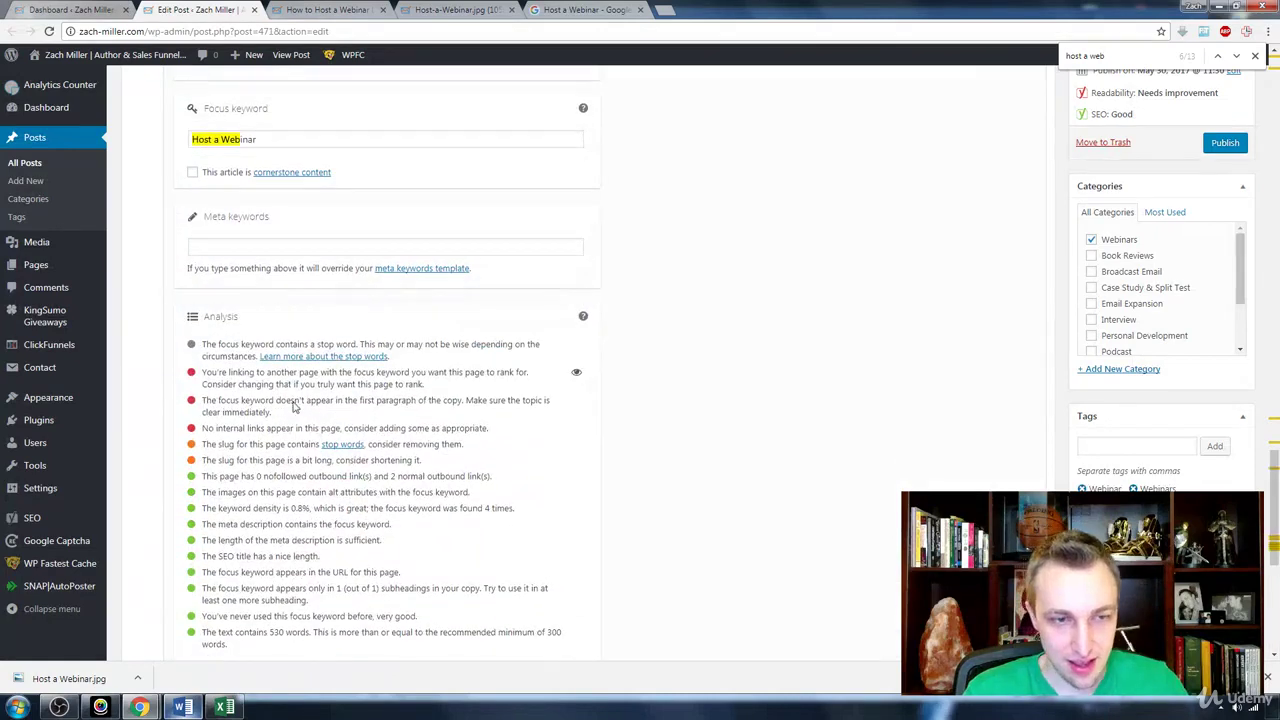
triple_click(228, 408)
left_click(700, 420)
Move the Host a Webinar picture from above the opening paragraph to between the first and second paragraphs
scroll(700, 415, "up", 10)
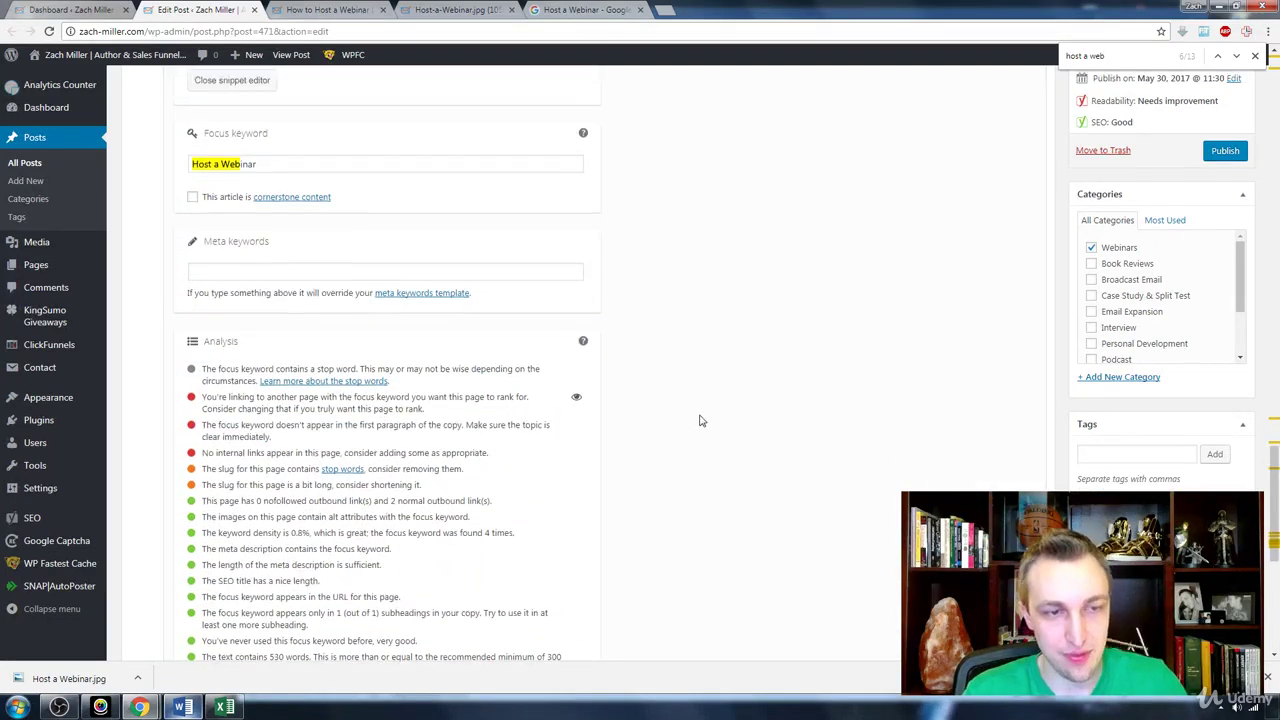
scroll(700, 415, "up", 5)
left_click(452, 374)
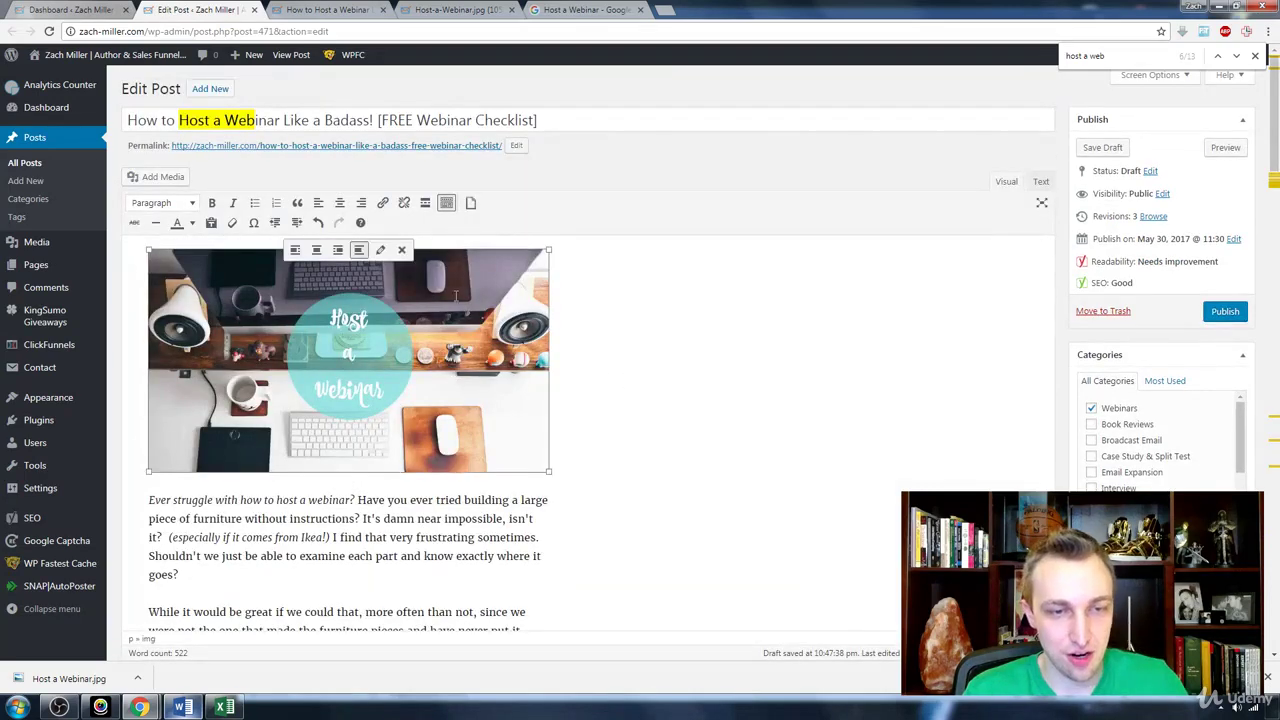
scroll(455, 295, "down", 2)
left_click_drag(320, 320, 167, 479)
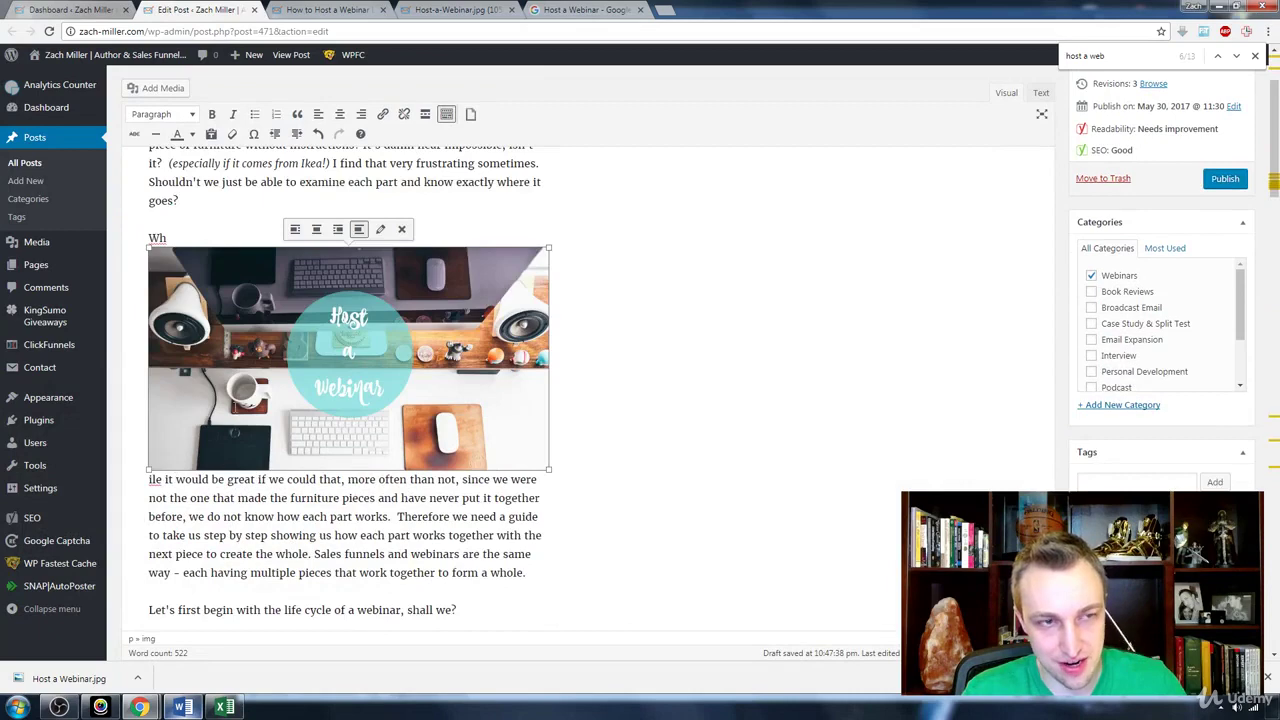
key("Delete")
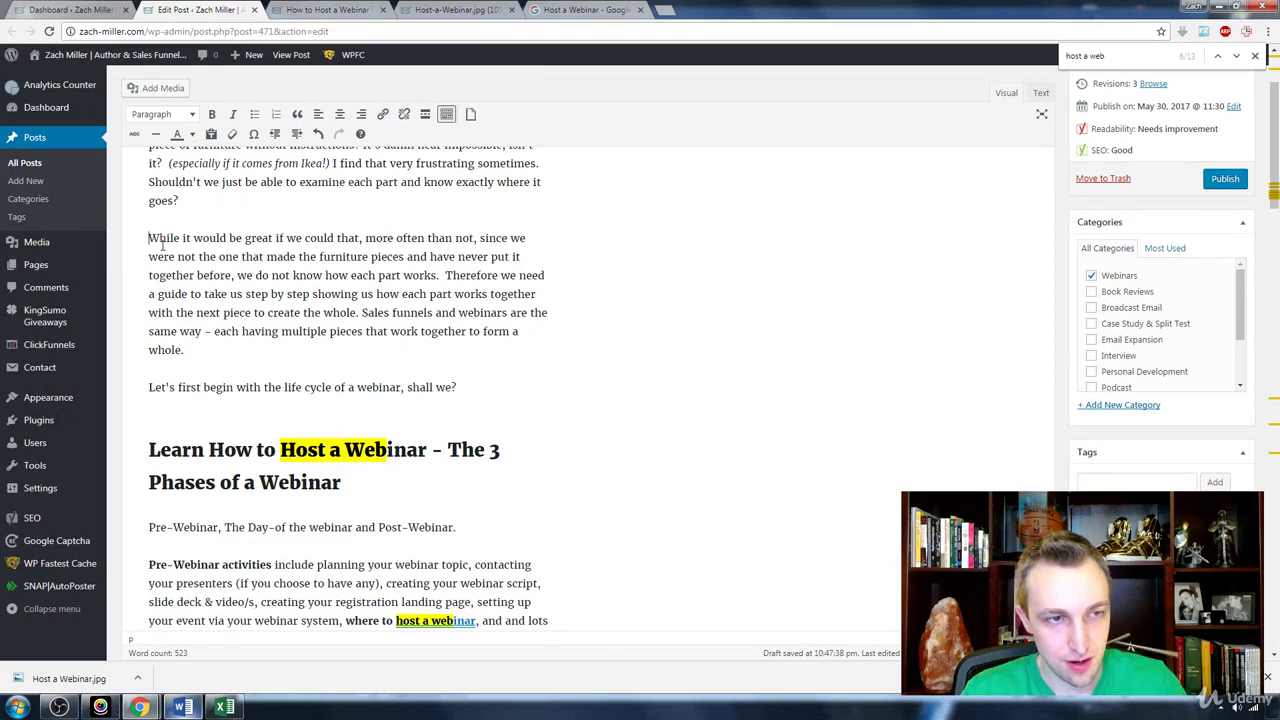
key("ctrl+v")
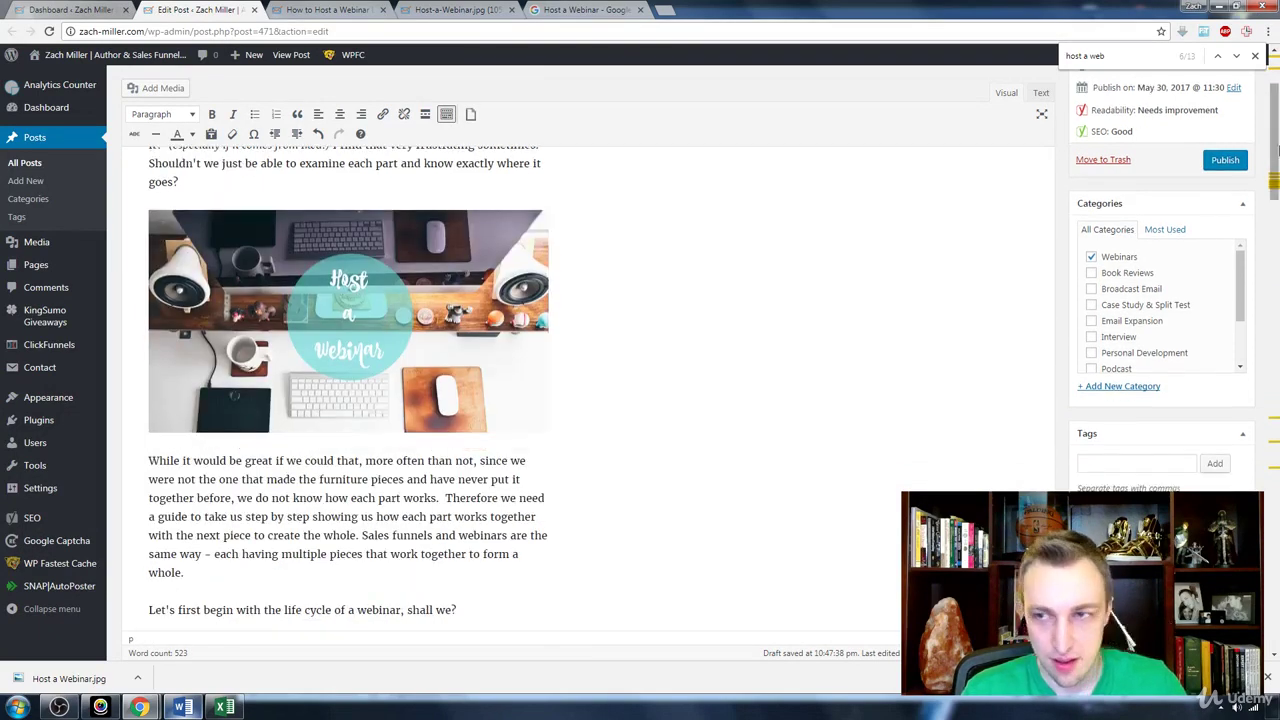
Check the updated SEO analysis and examine its remark on internal links
left_click_drag(1277, 258, 1276, 526)
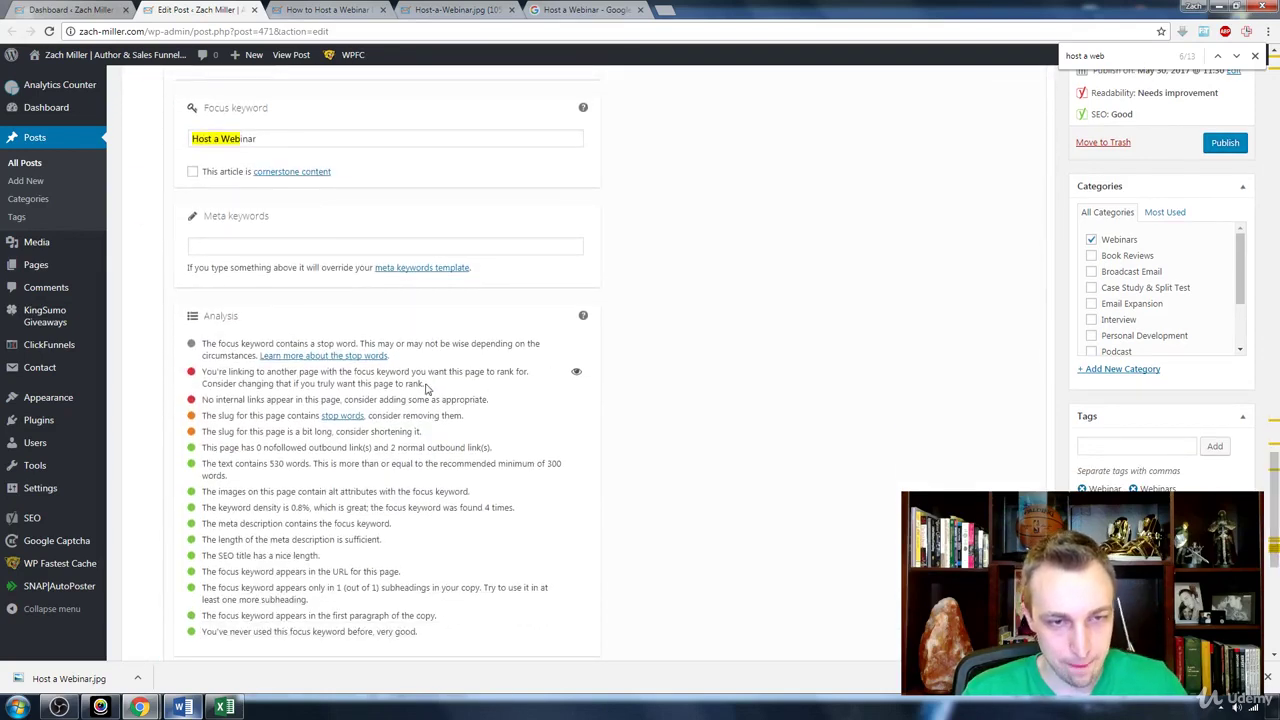
triple_click(213, 401)
left_click(665, 426)
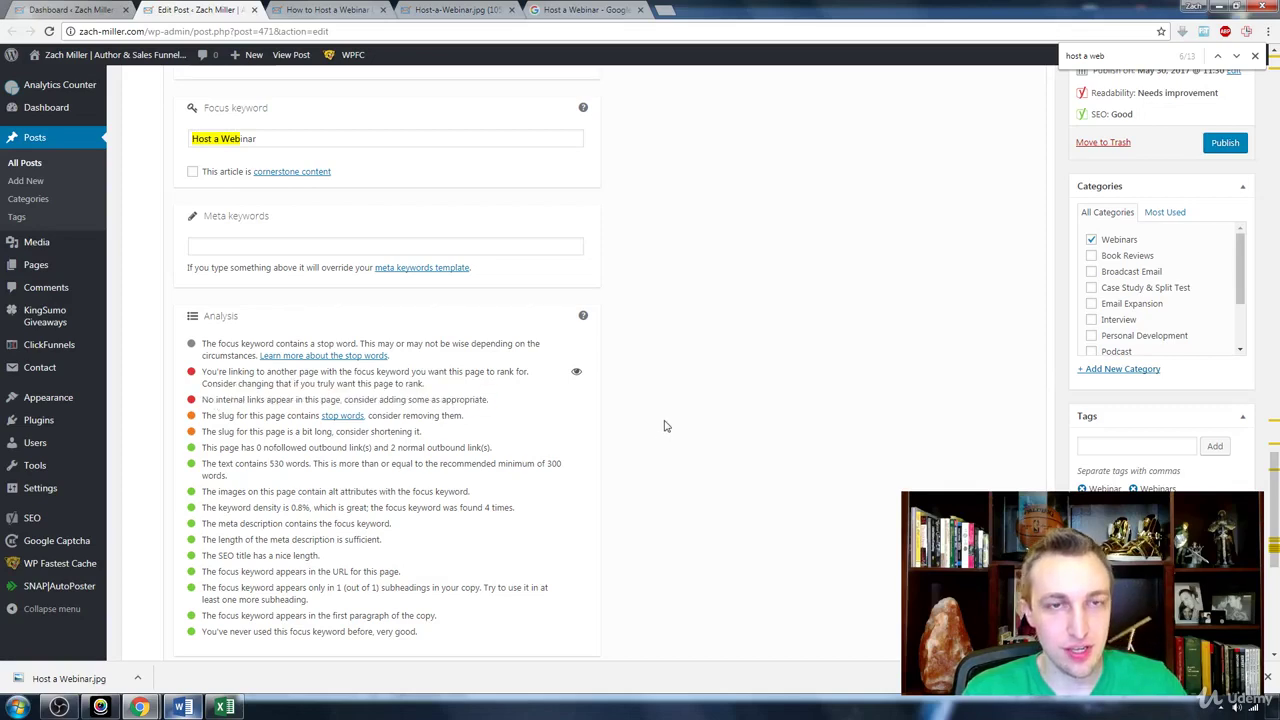
Switch to the Optimization Guide in Word and review the checklist items on first word, heading tags, internal links and outbound link
left_click(183, 708)
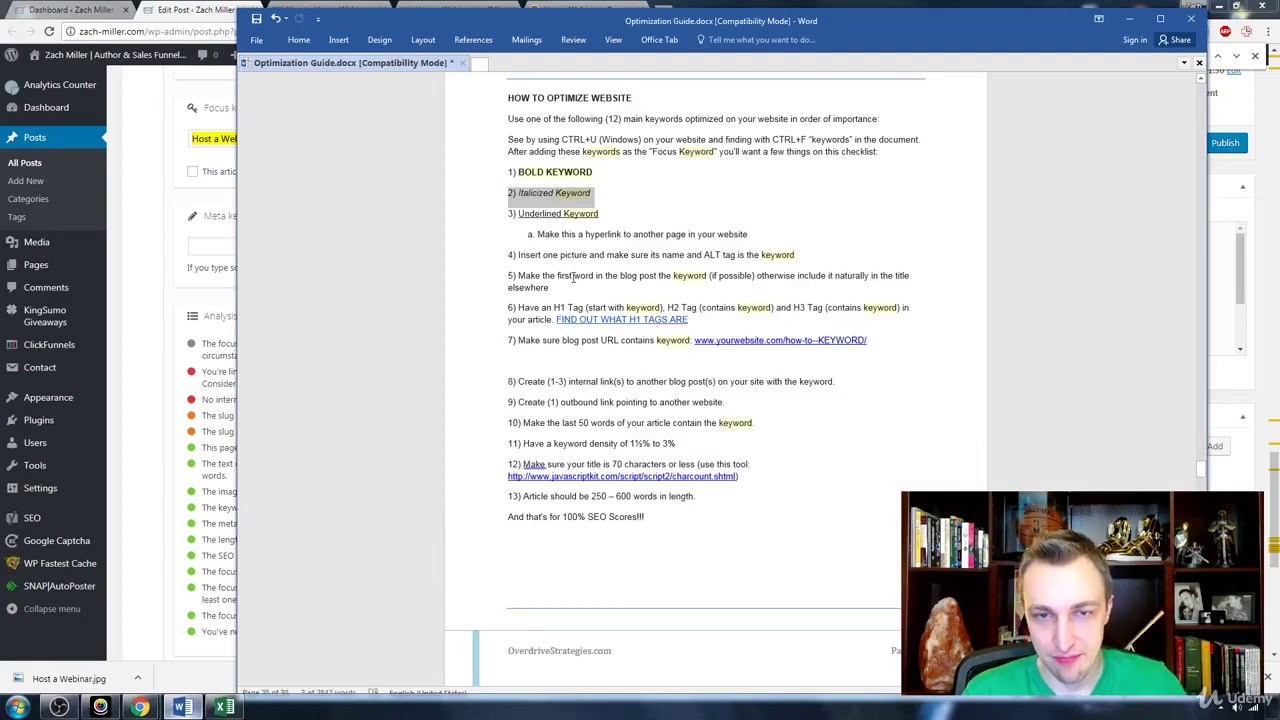
triple_click(551, 280)
left_click(521, 319)
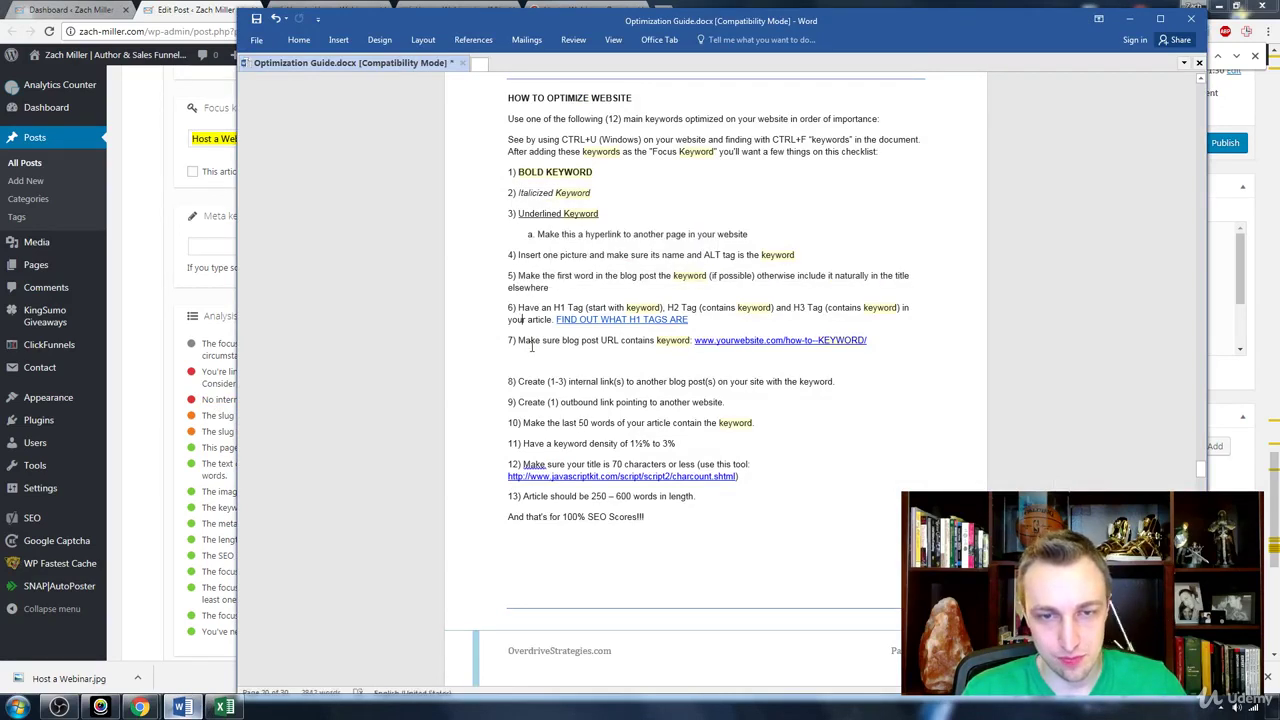
double_click(536, 381)
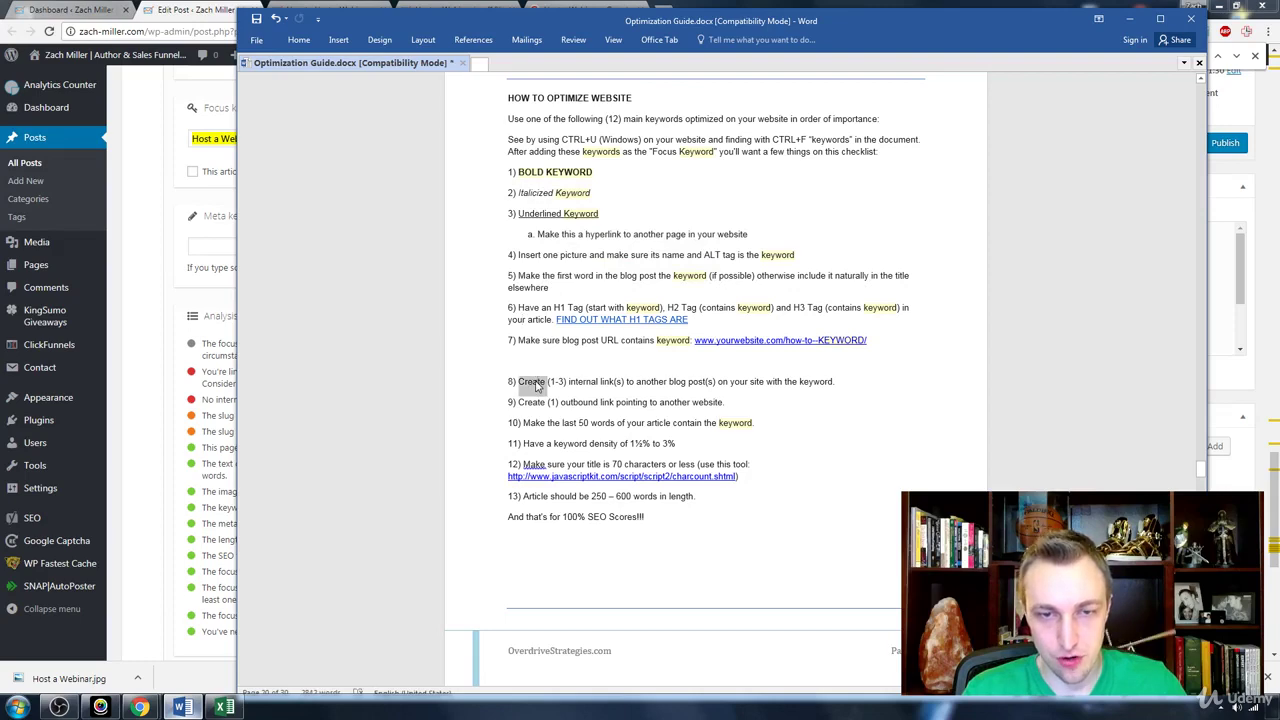
triple_click(537, 384)
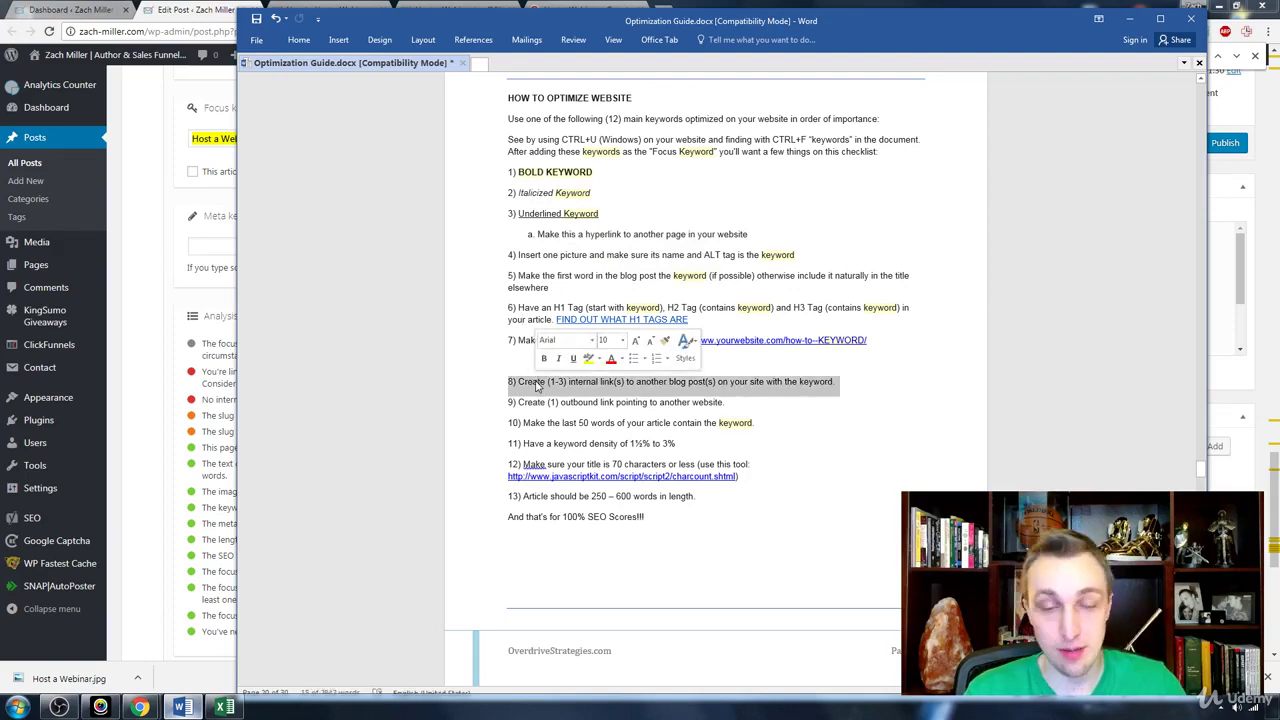
triple_click(530, 403)
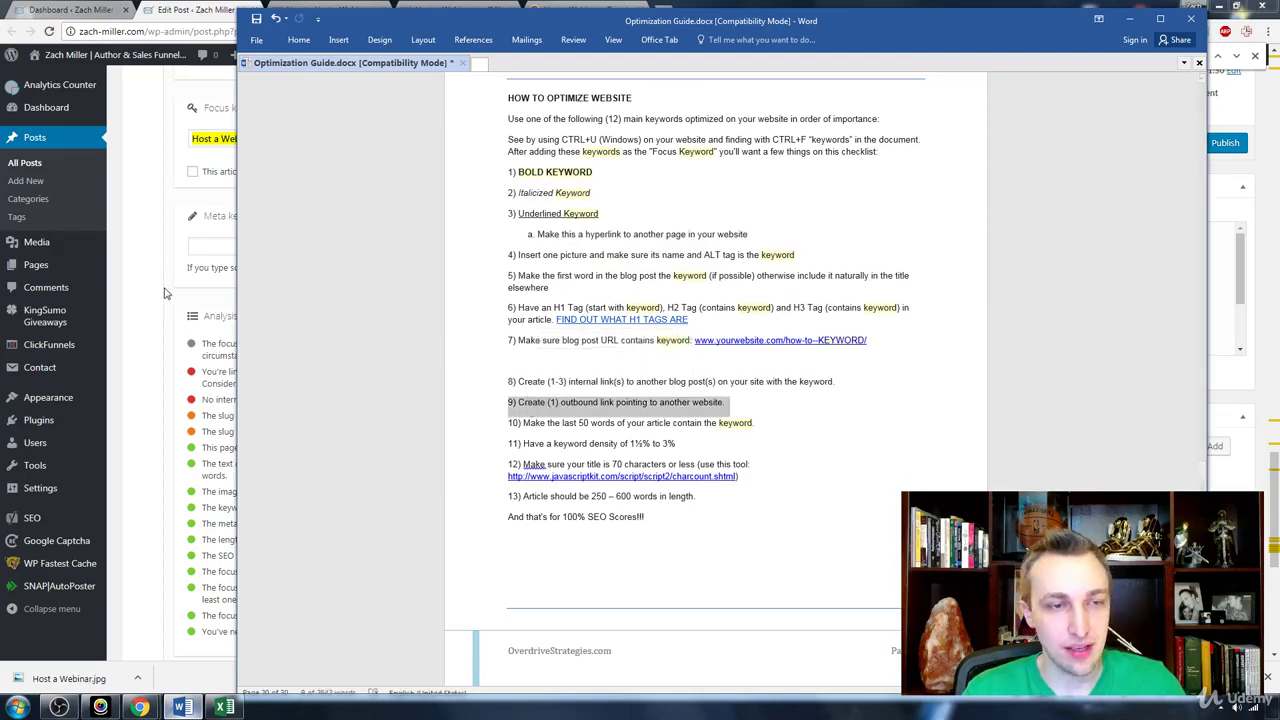
Switch back to the browser and search Google for "webinar" to find an outside article to link to
left_click(167, 294)
scroll(172, 296, "up", 10)
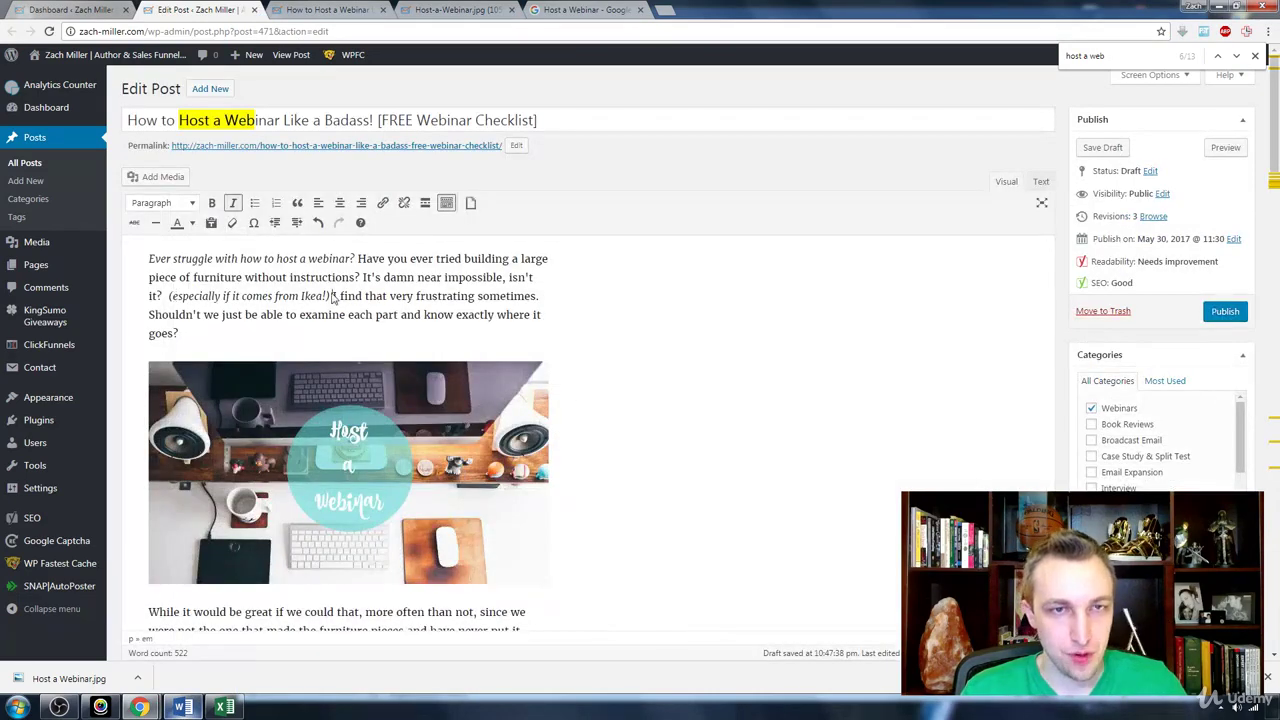
key("ctrl+t")
type("webinar")
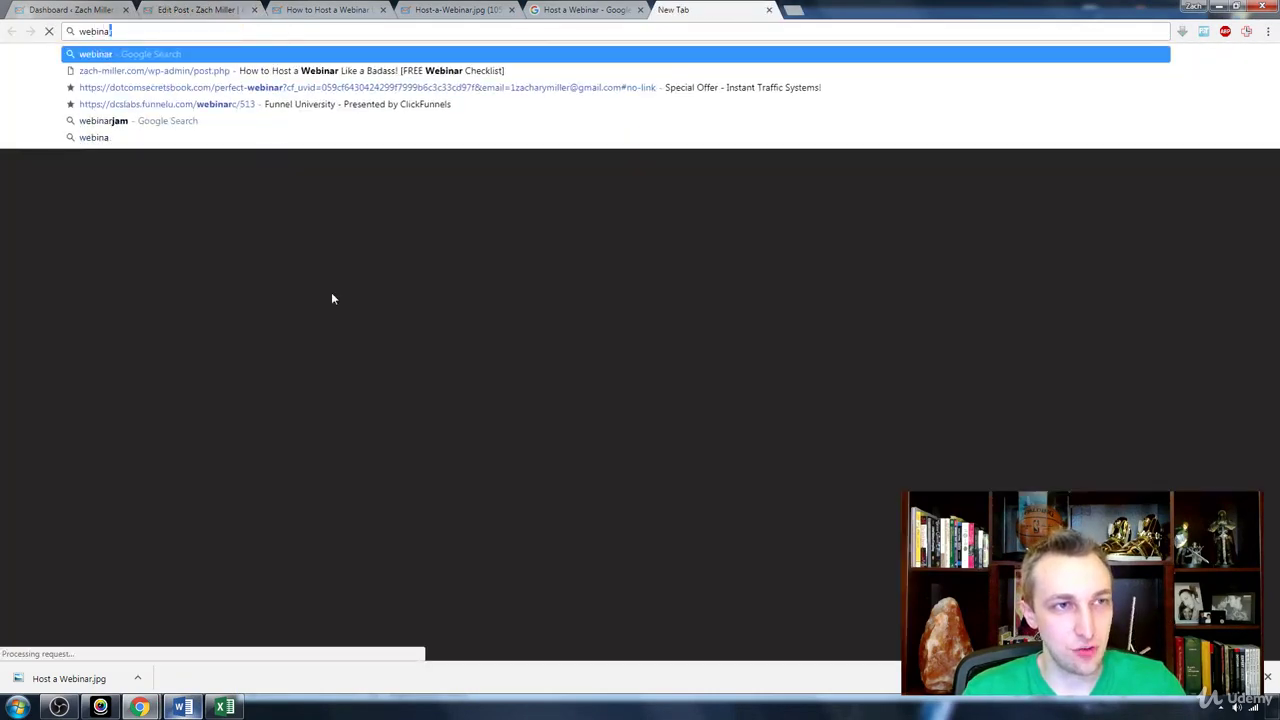
key("Return")
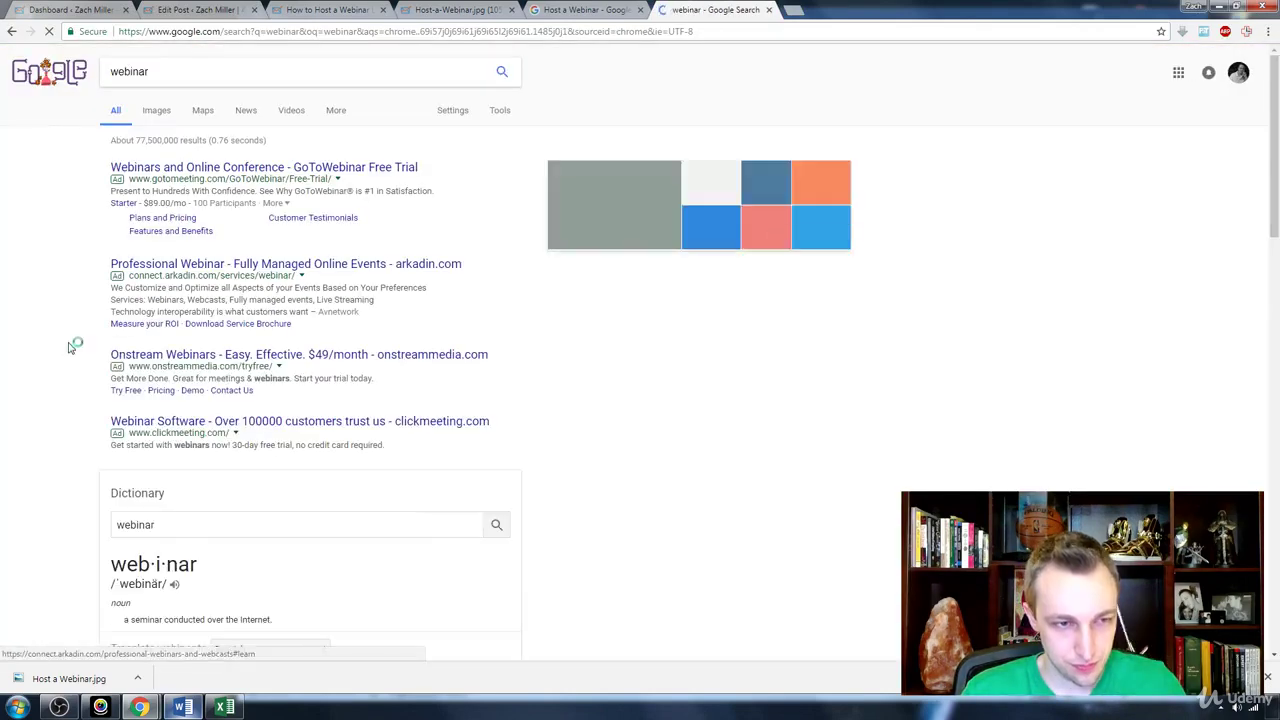
scroll(72, 346, "down", 3)
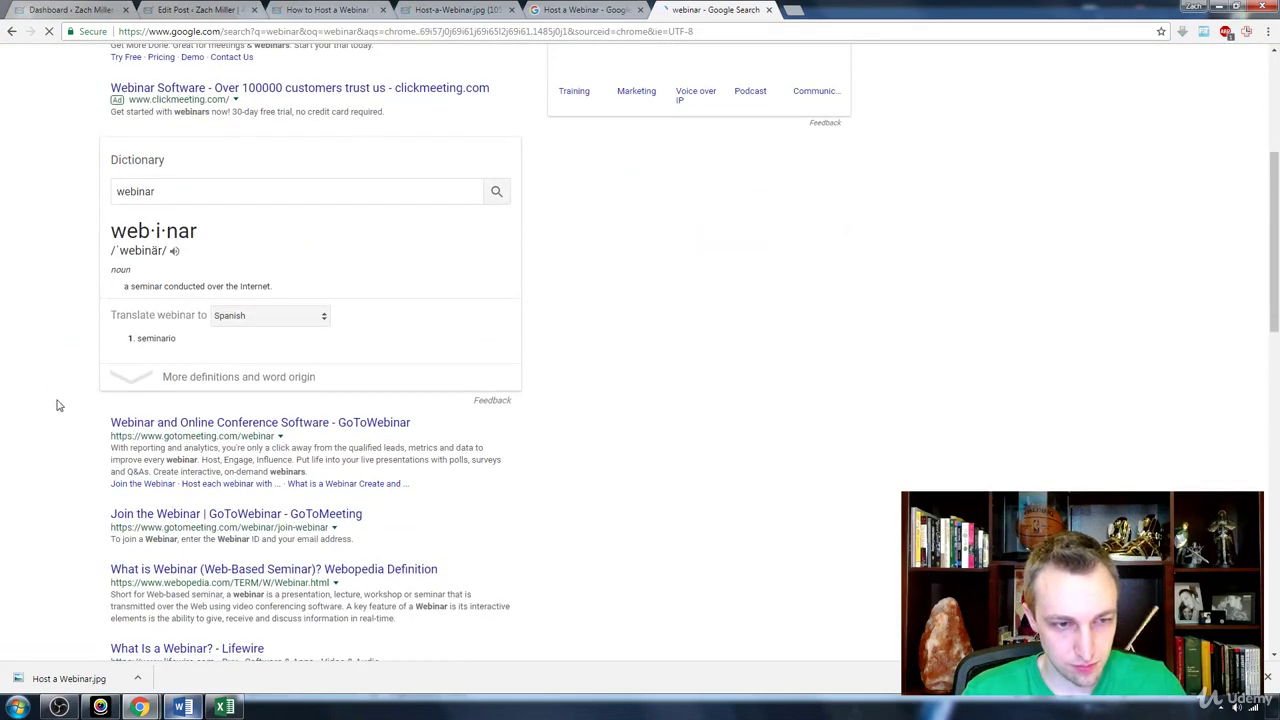
scroll(57, 406, "down", 1)
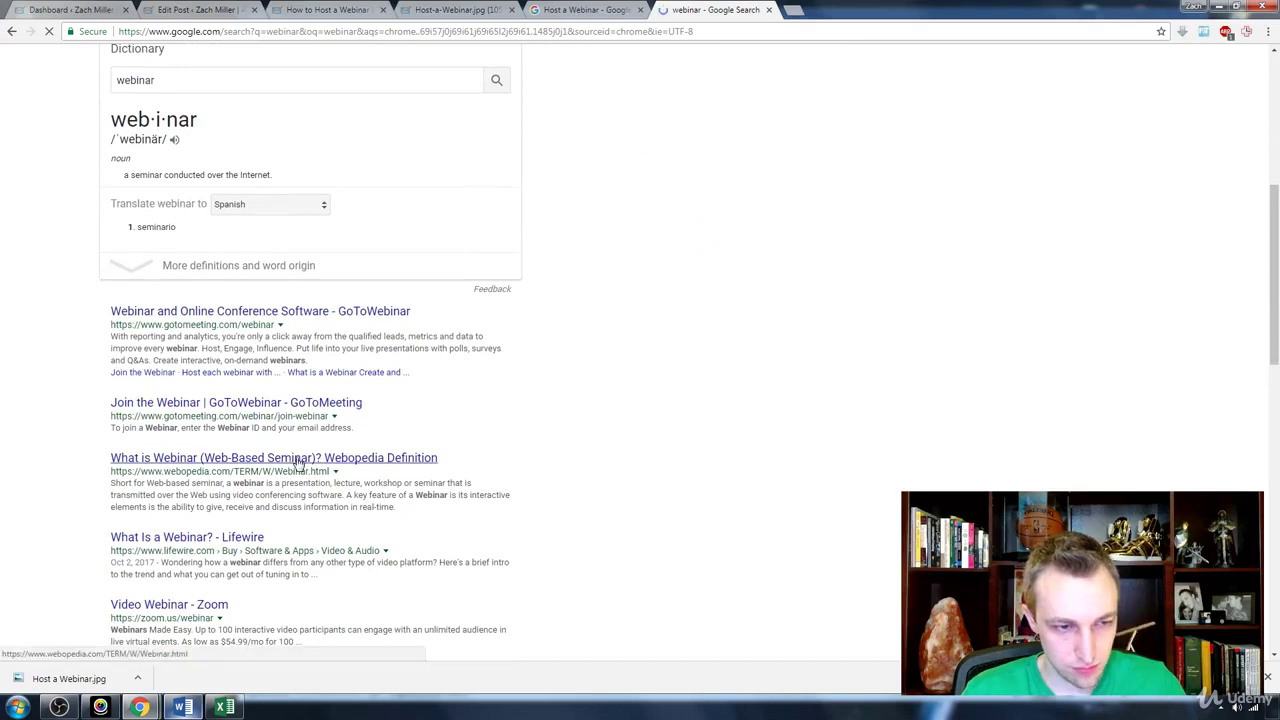
scroll(297, 463, "down", 2)
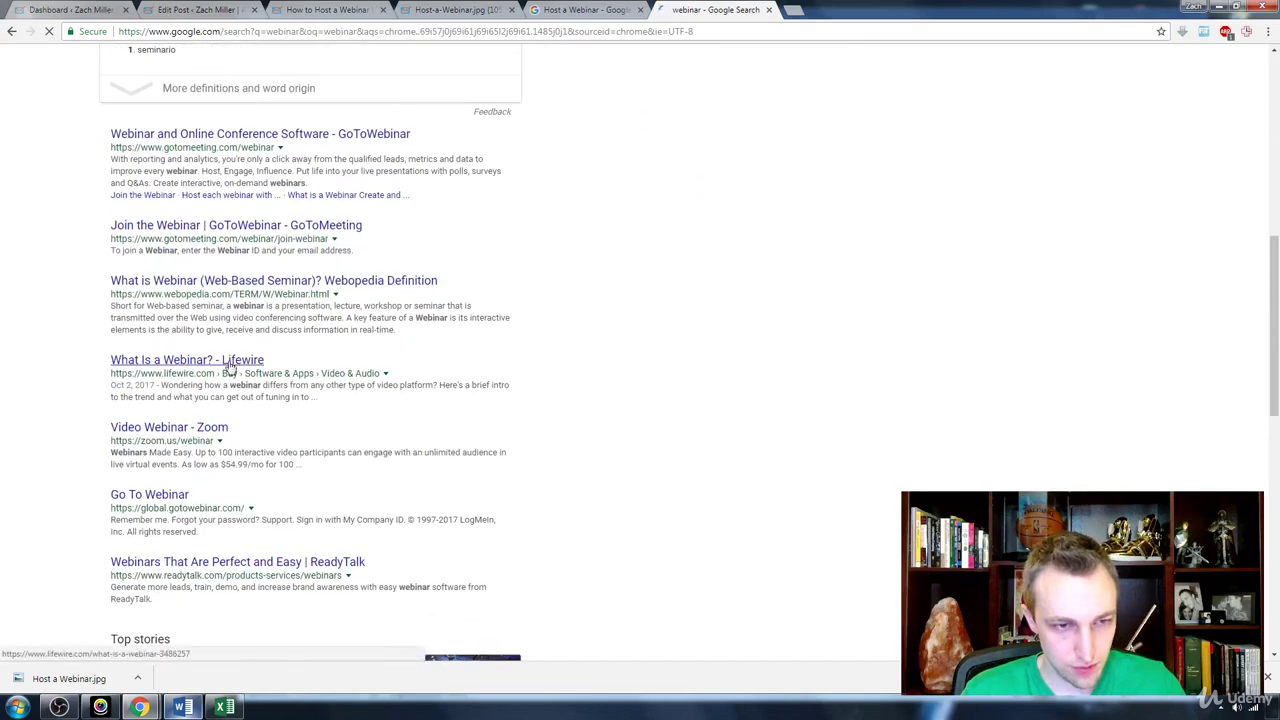
Open Lifewire's "What Is a Webinar?" article, copy its web address, and close the search and article tabs
middle_click(229, 364)
key("ctrl+w")
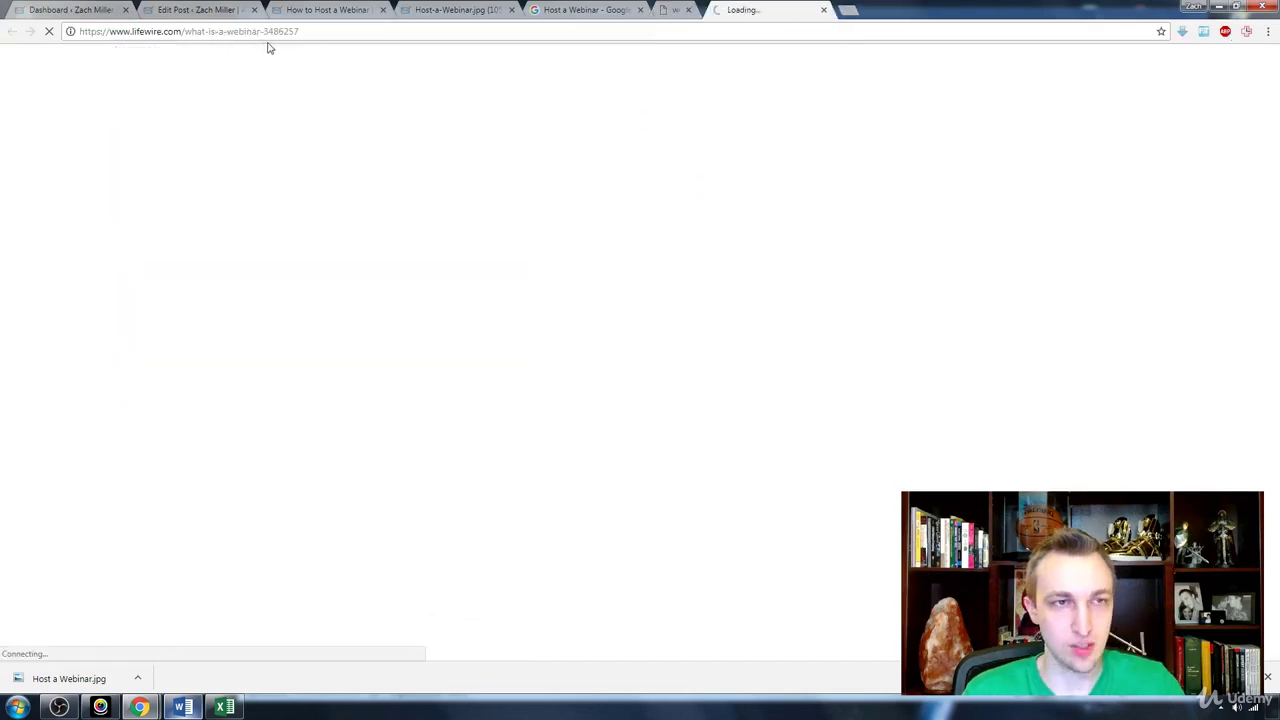
left_click(231, 31)
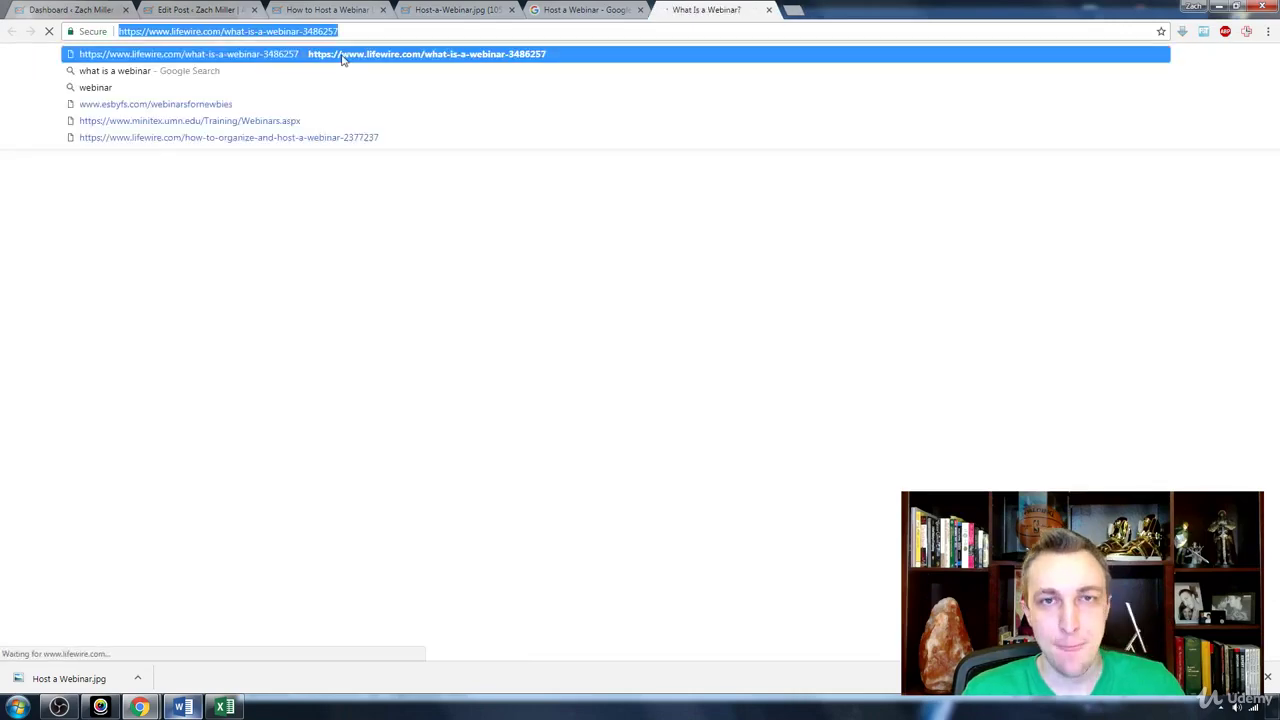
key("ctrl+w")
left_click(449, 9)
left_click(330, 9)
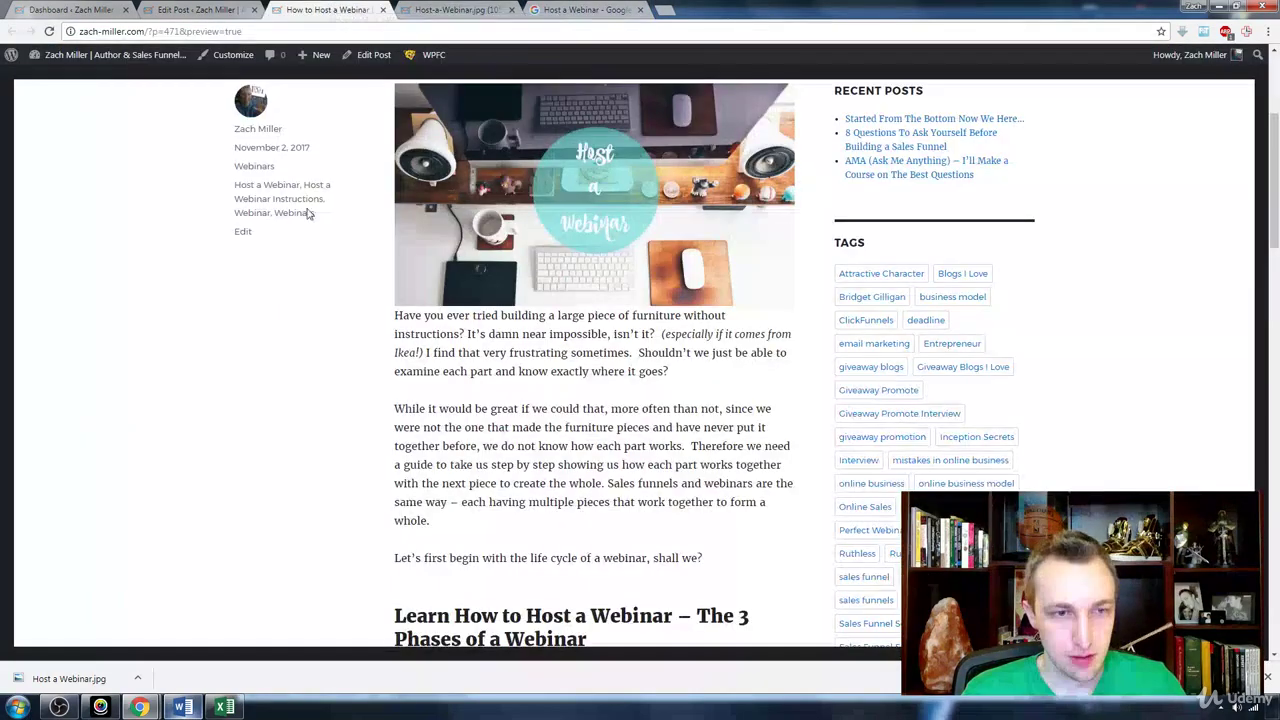
Add "Maybe you don't even know what a webinar is... hmmm?" after the post's opening question and split the following text into its own paragraph
left_click(198, 9)
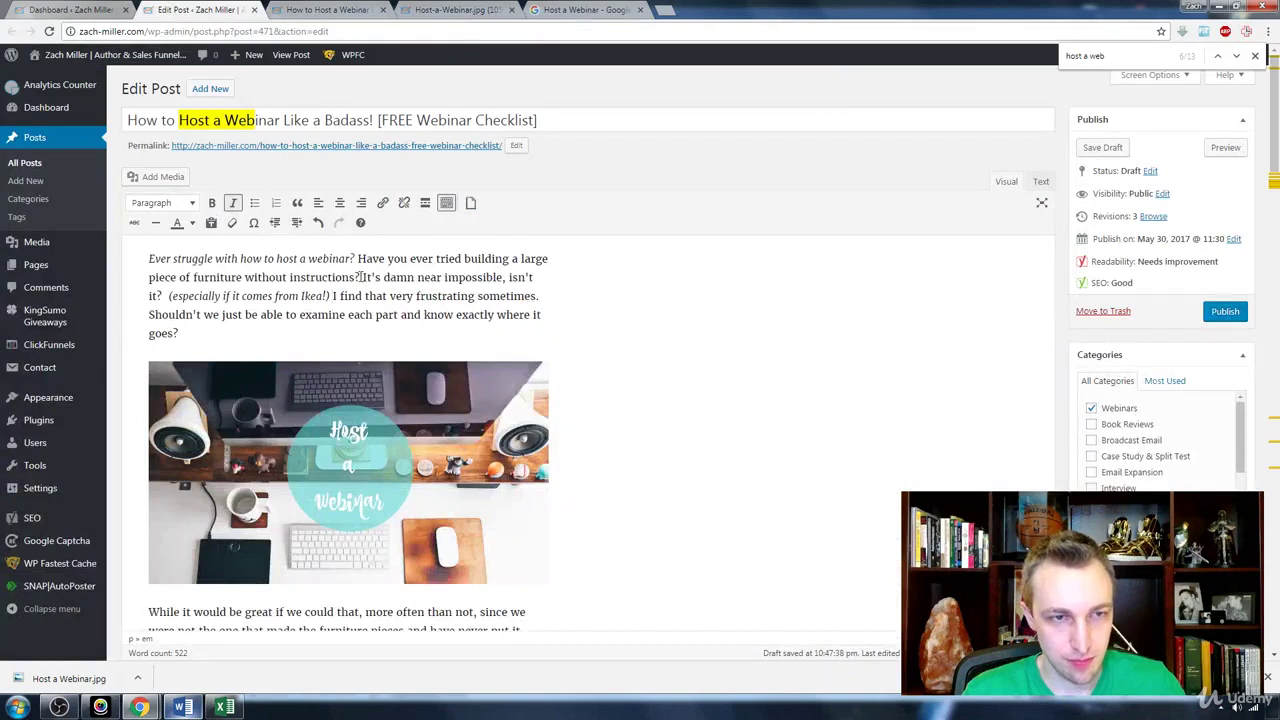
type("Mayb eyou don")
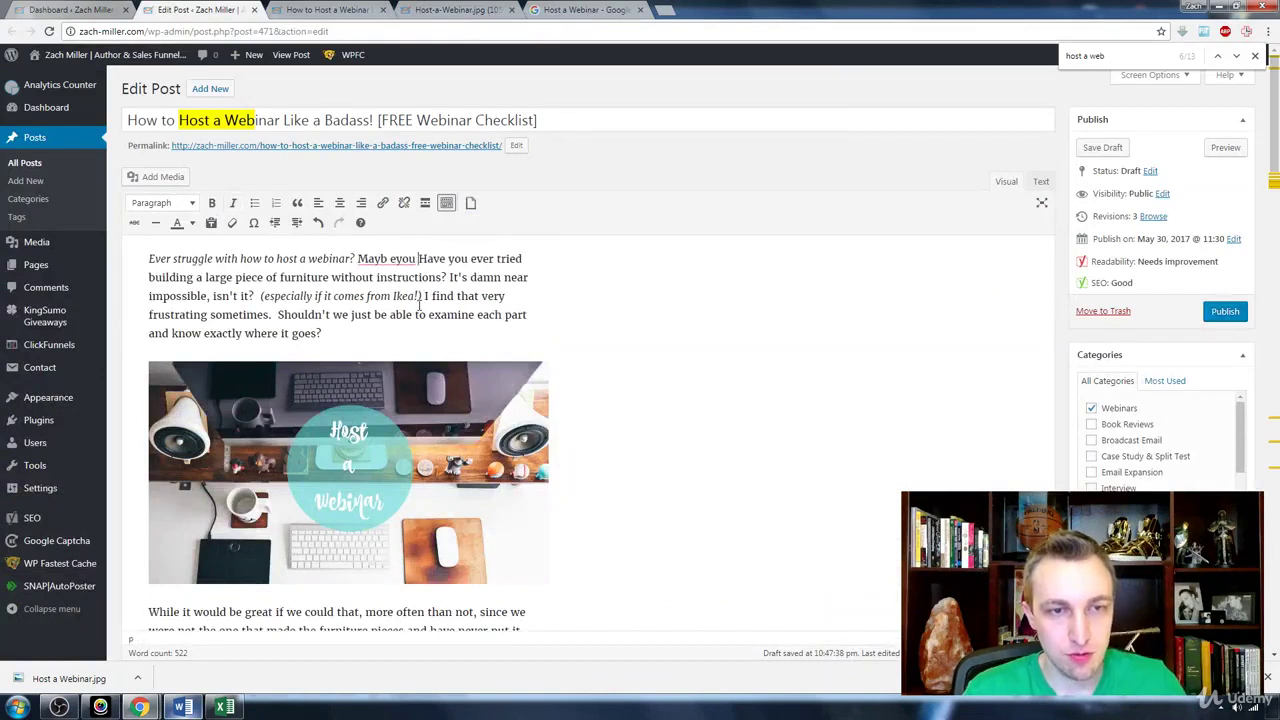
type("'t even know what a webin")
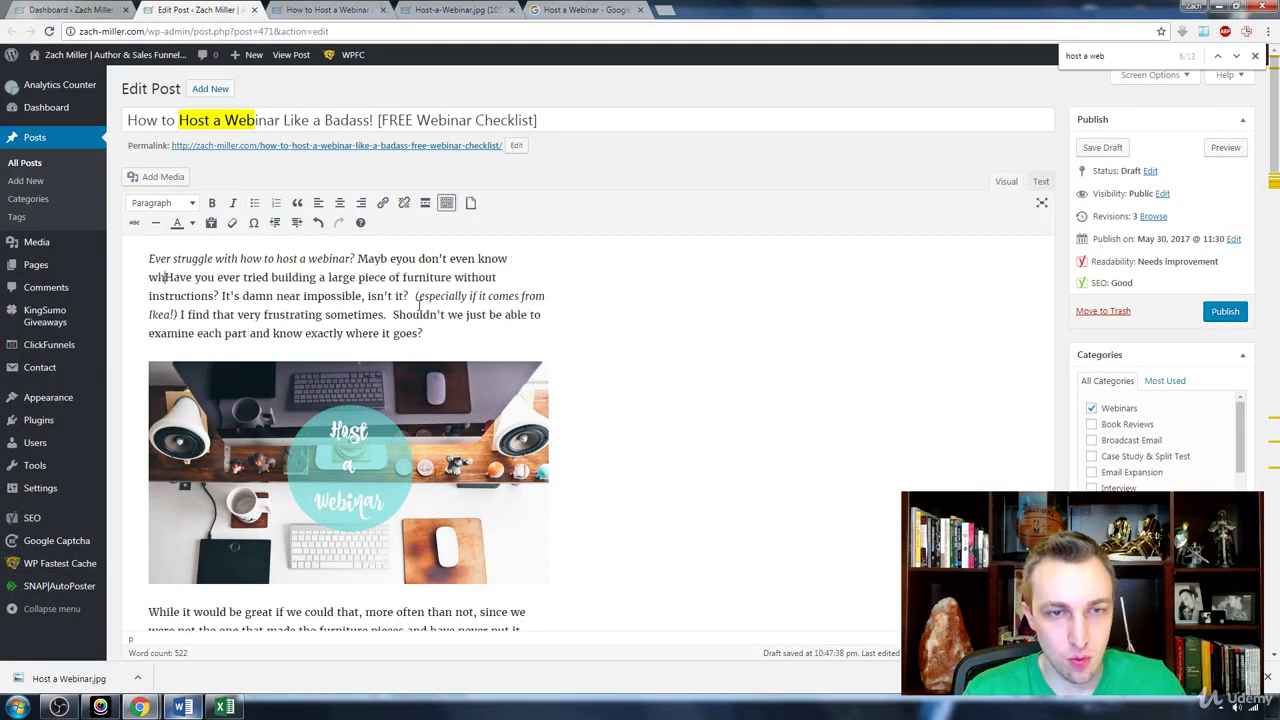
type("ar is")
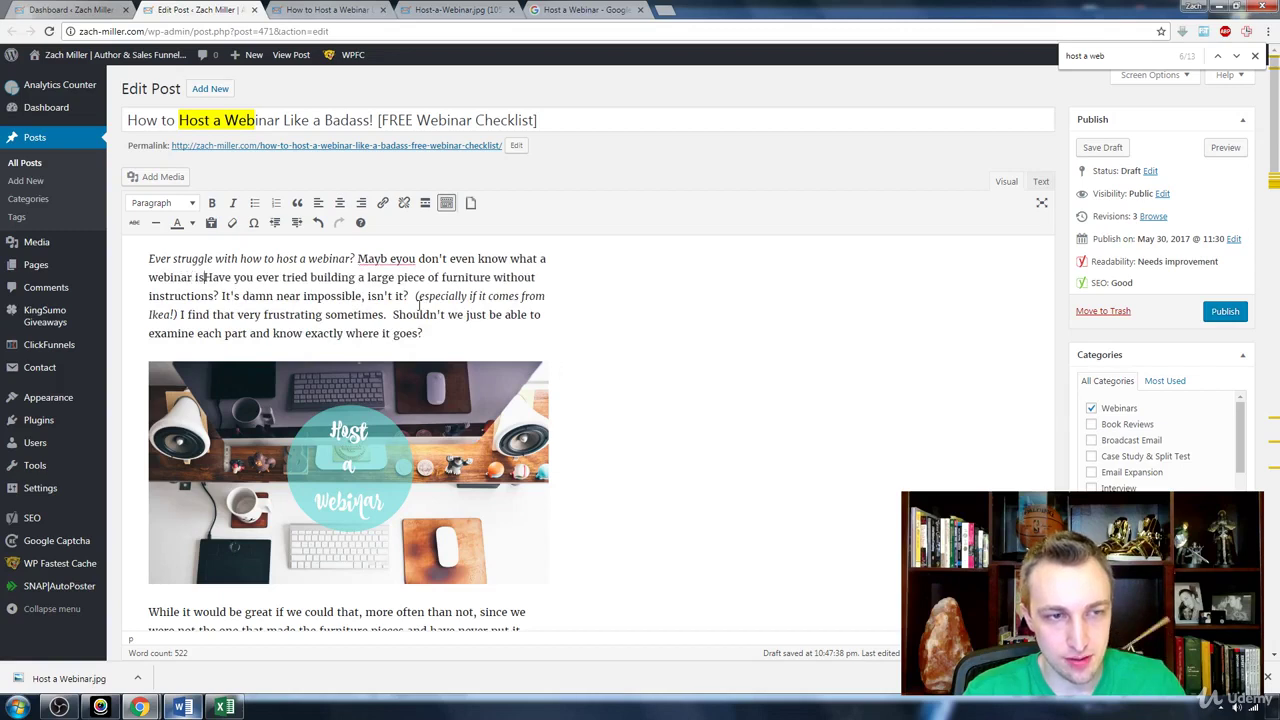
type("... hmmm?")
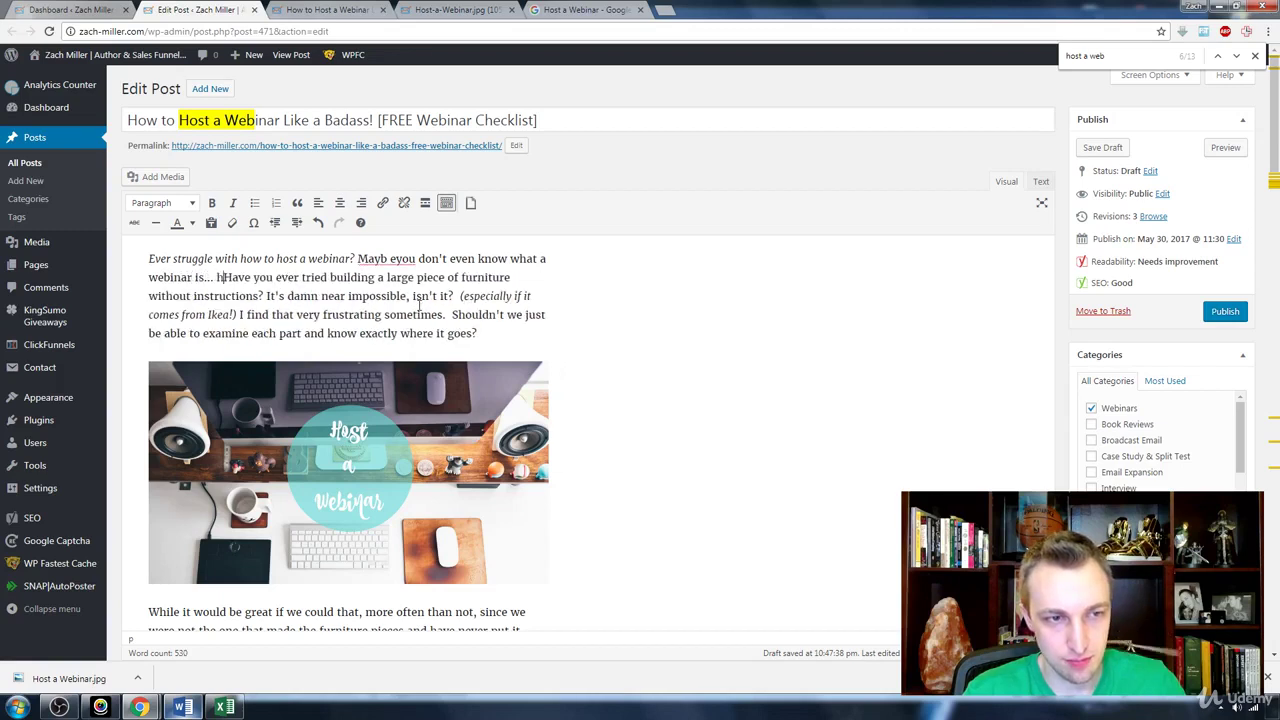
key("Return")
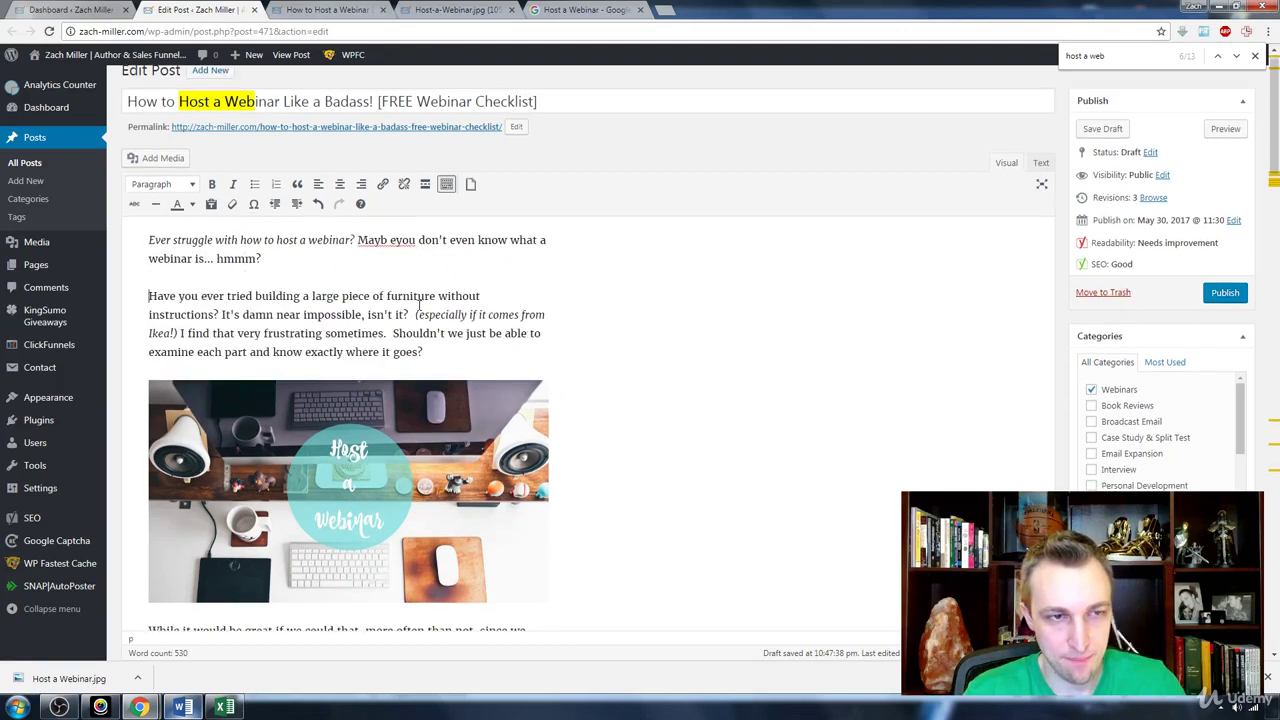
left_click(391, 240)
key("BackSpace")
key("Right")
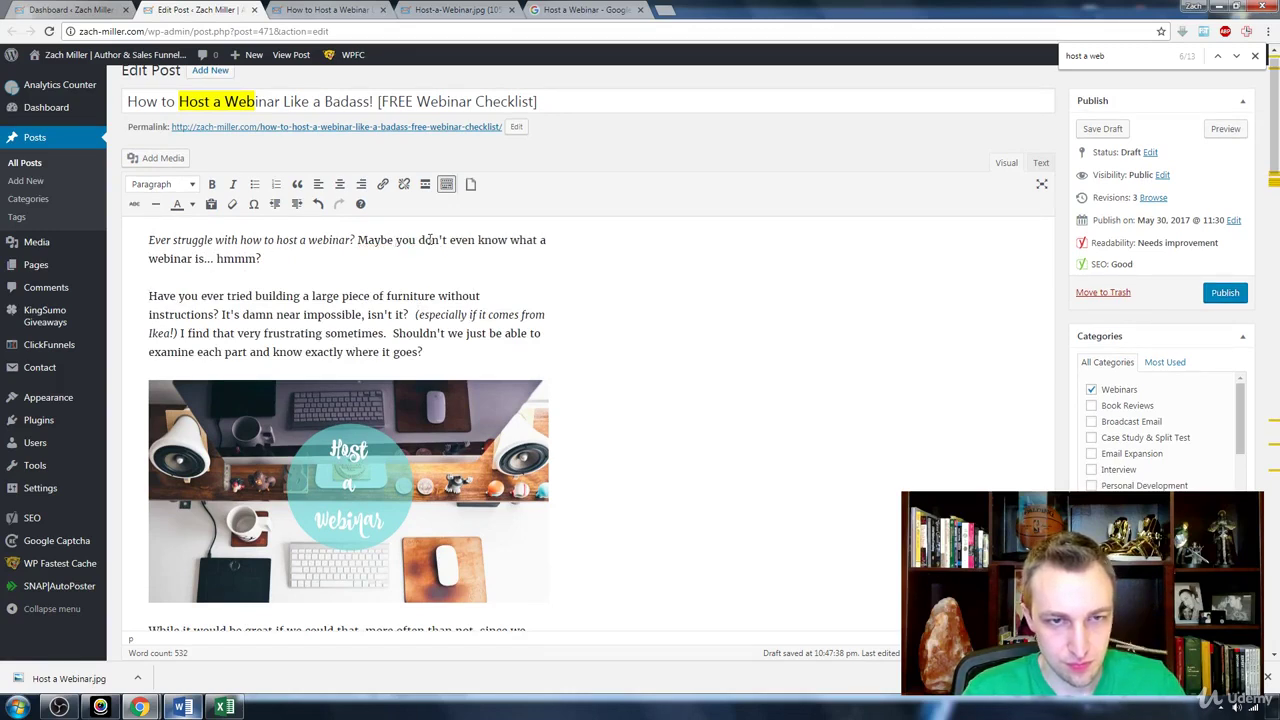
Link the phrase "don't even know what a webinar is" to the copied Lifewire article address
left_click_drag(428, 240, 207, 259)
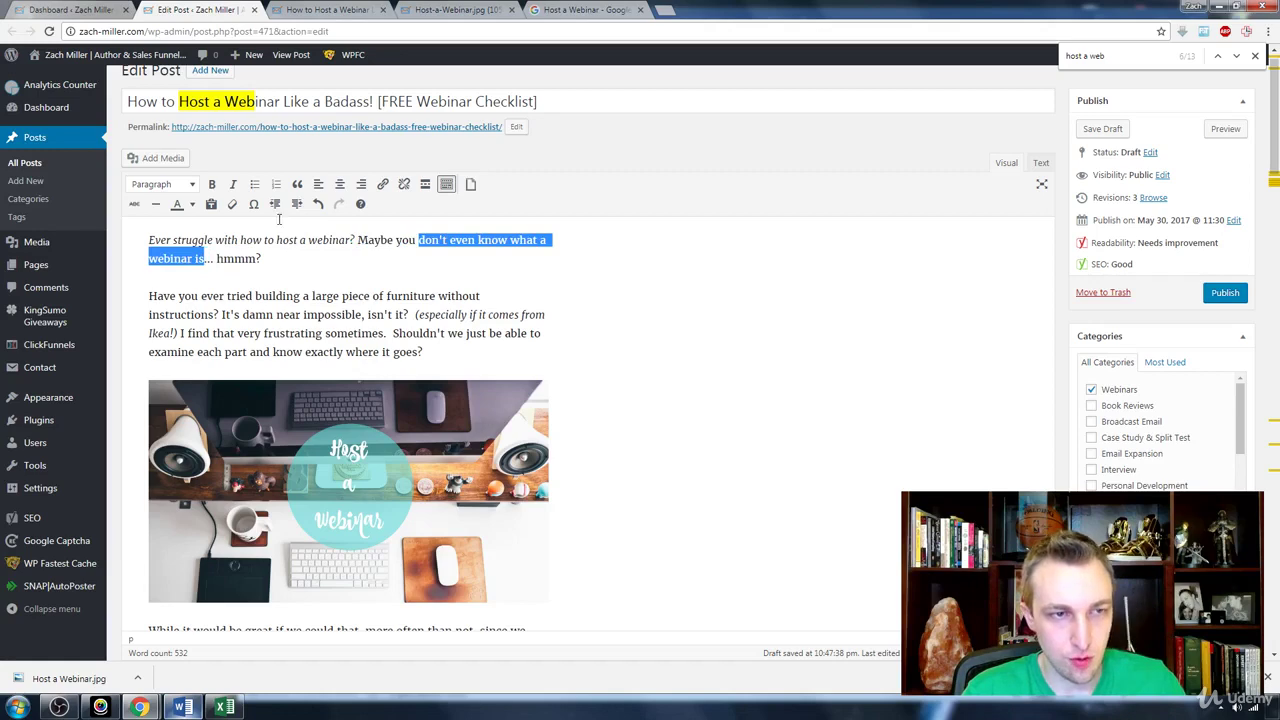
left_click(382, 184)
key("ctrl+v")
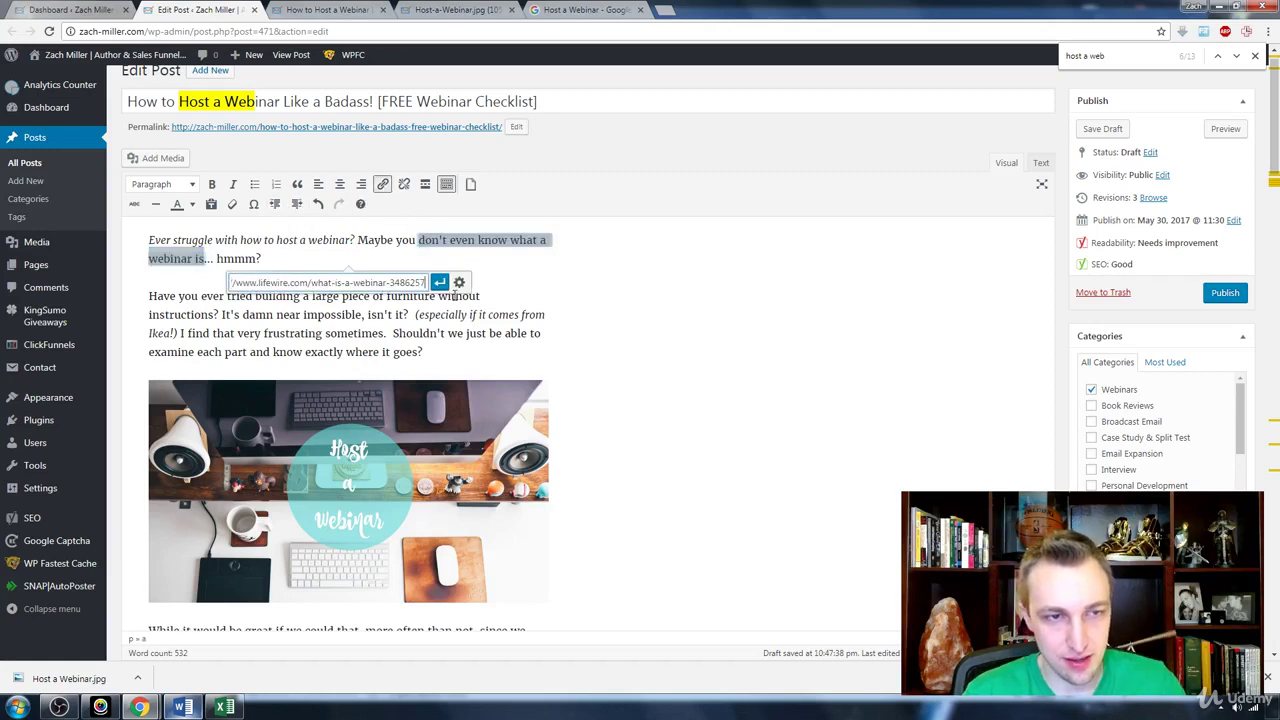
key("Return")
left_click(620, 264)
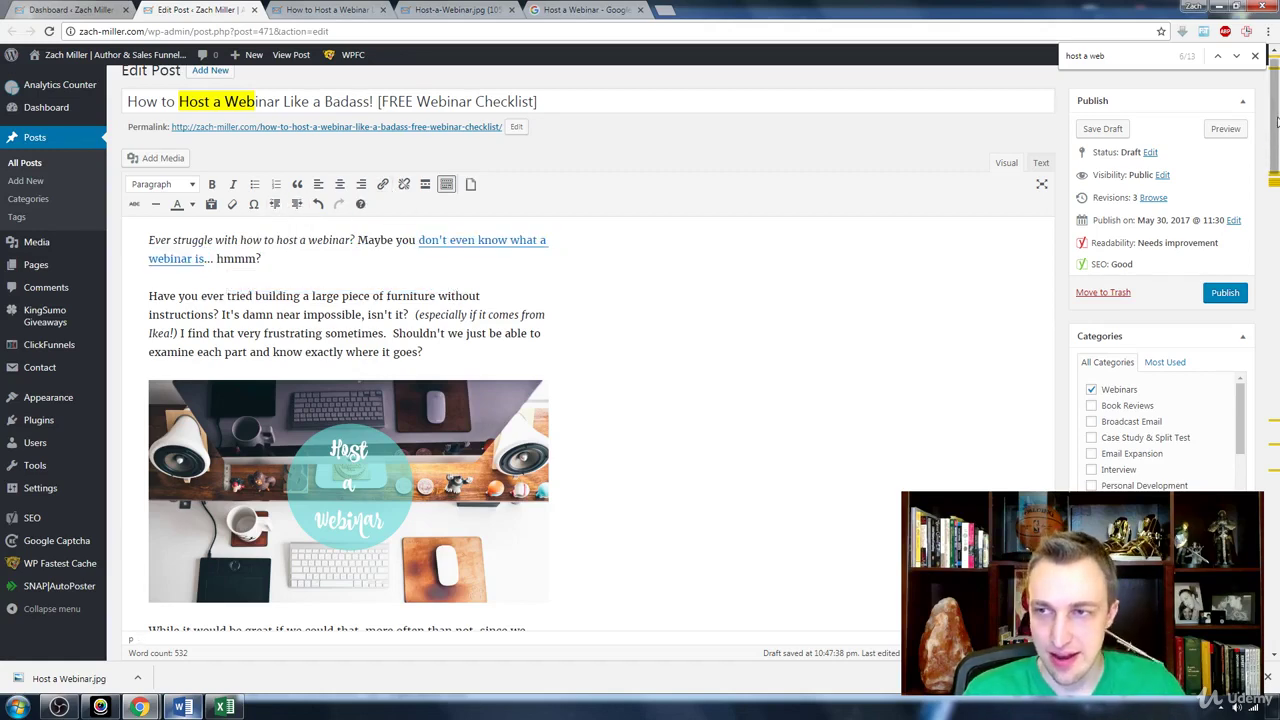
Review the SEO analysis remarks on stop words and slug length, and shorten the slug to how-to-host-a-webinar-like-a-badass
left_click_drag(1274, 120, 1276, 510)
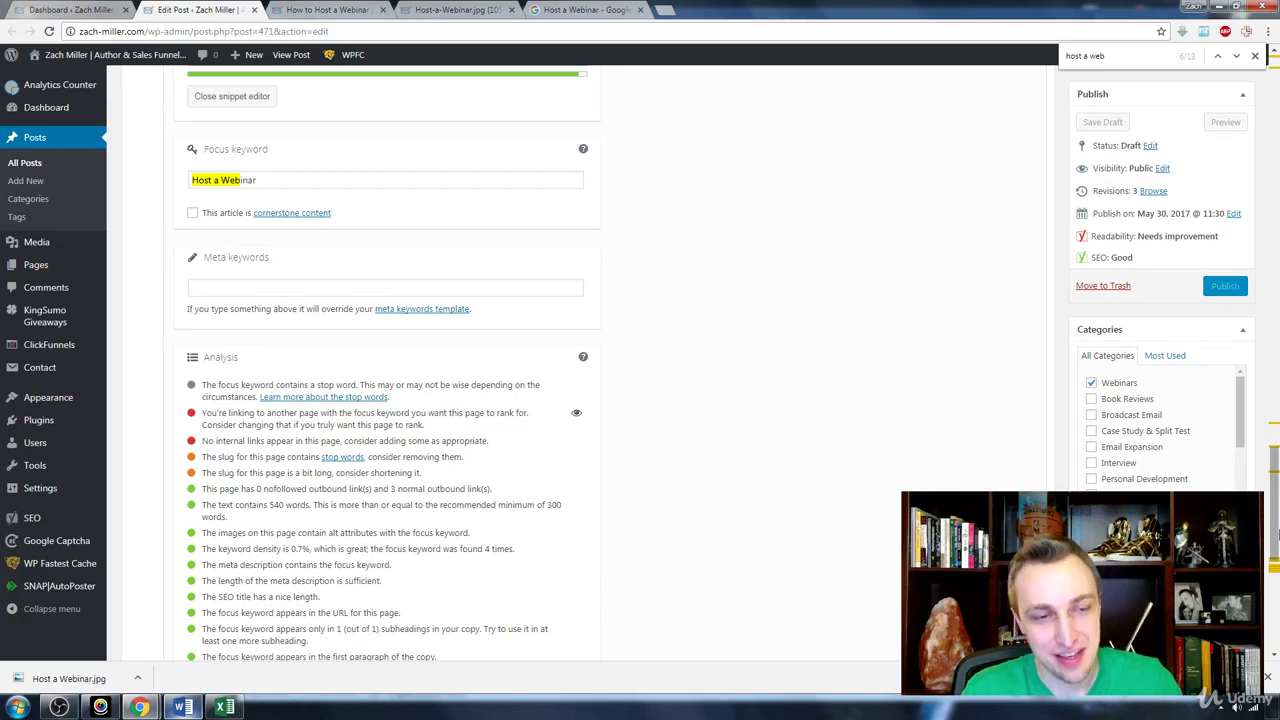
triple_click(215, 460)
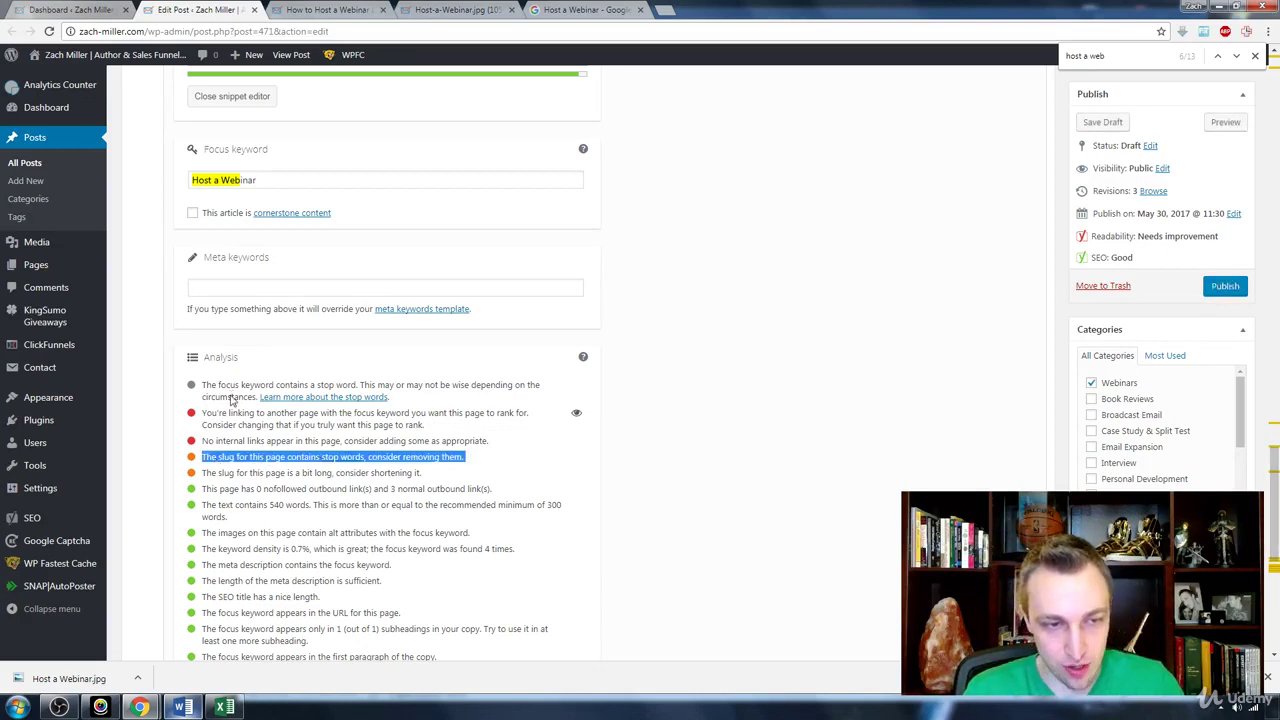
triple_click(231, 398)
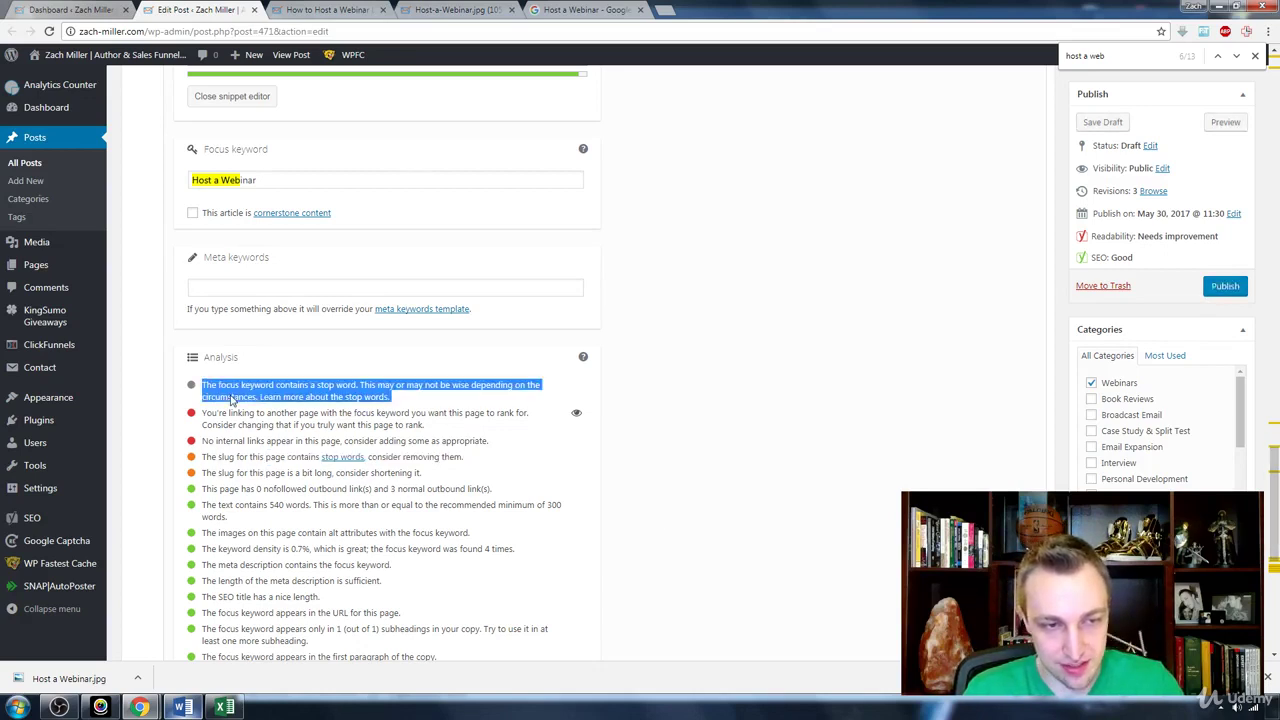
triple_click(257, 476)
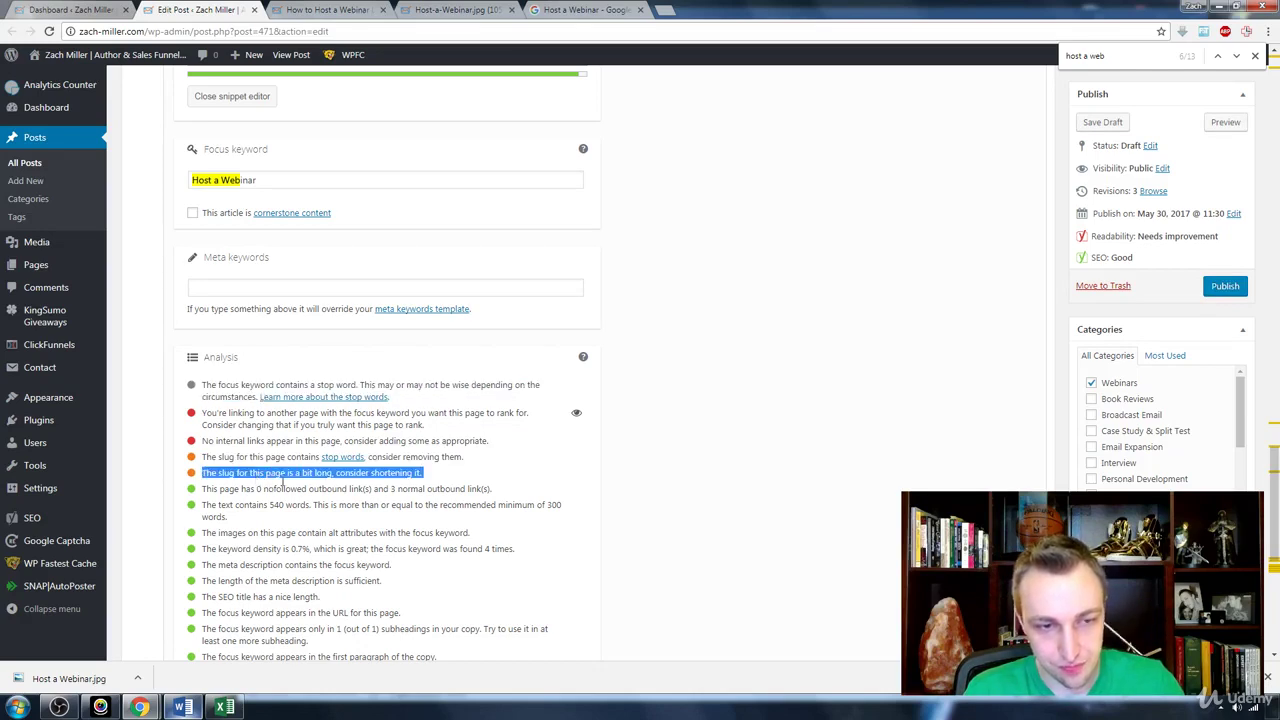
scroll(532, 492, "up", 3)
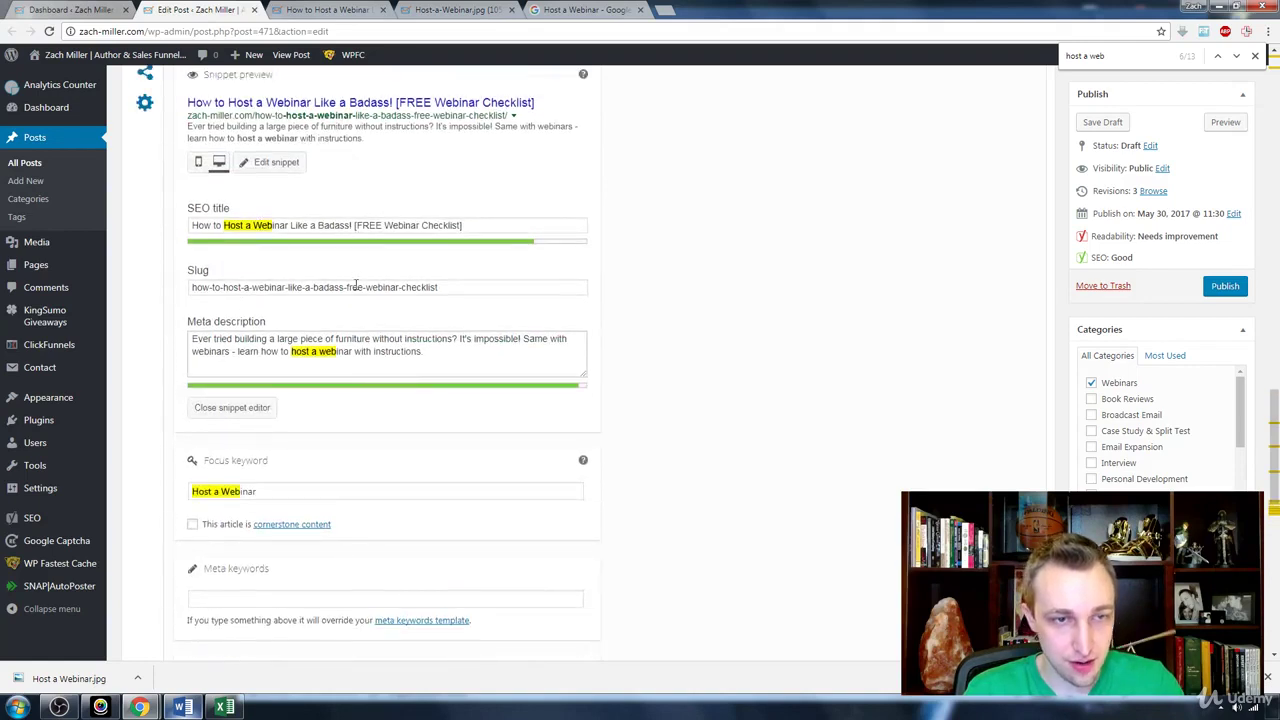
double_click(355, 288)
left_click_drag(355, 288, 514, 302)
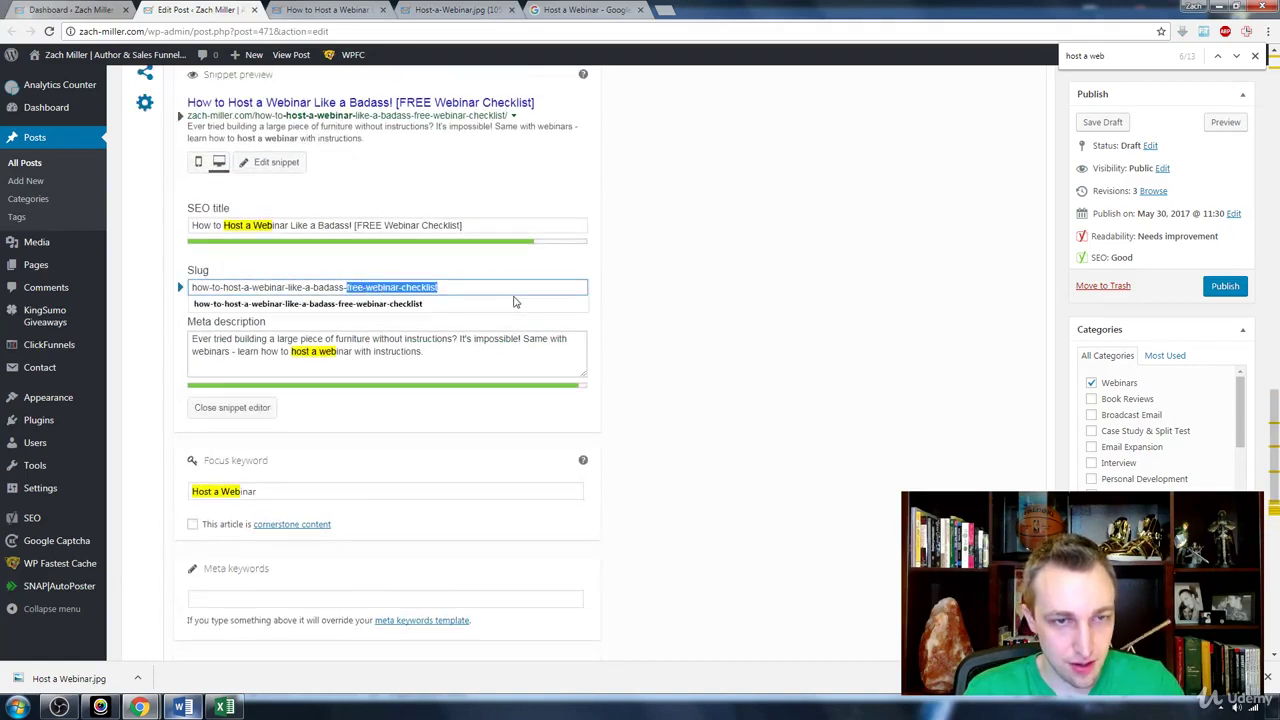
left_click(388, 288)
double_click(388, 288)
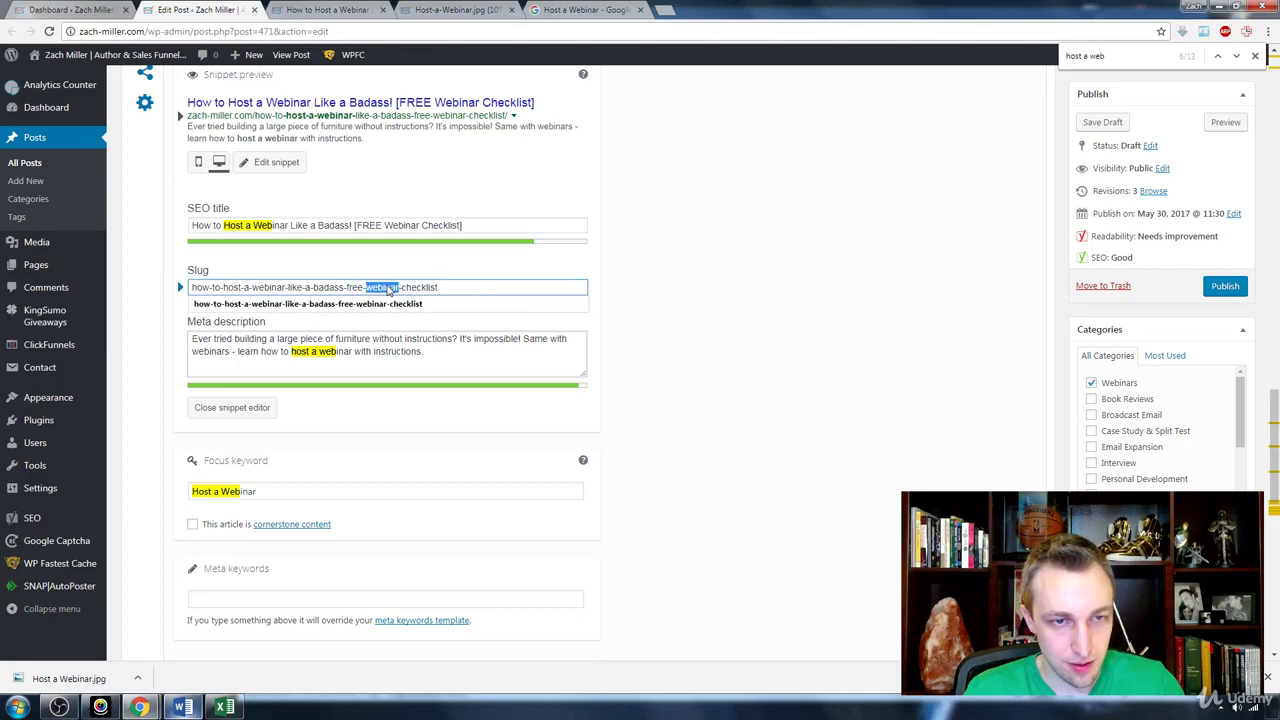
left_click_drag(344, 288, 471, 288)
key("BackSpace")
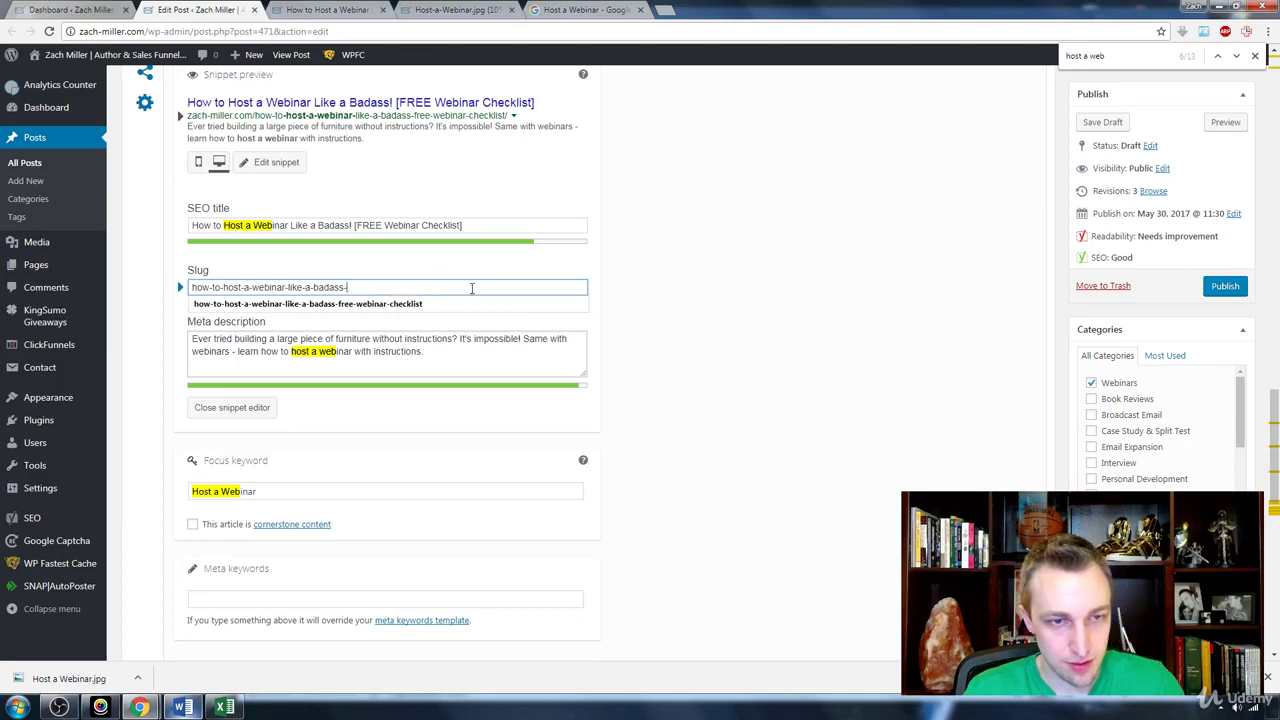
left_click(706, 320)
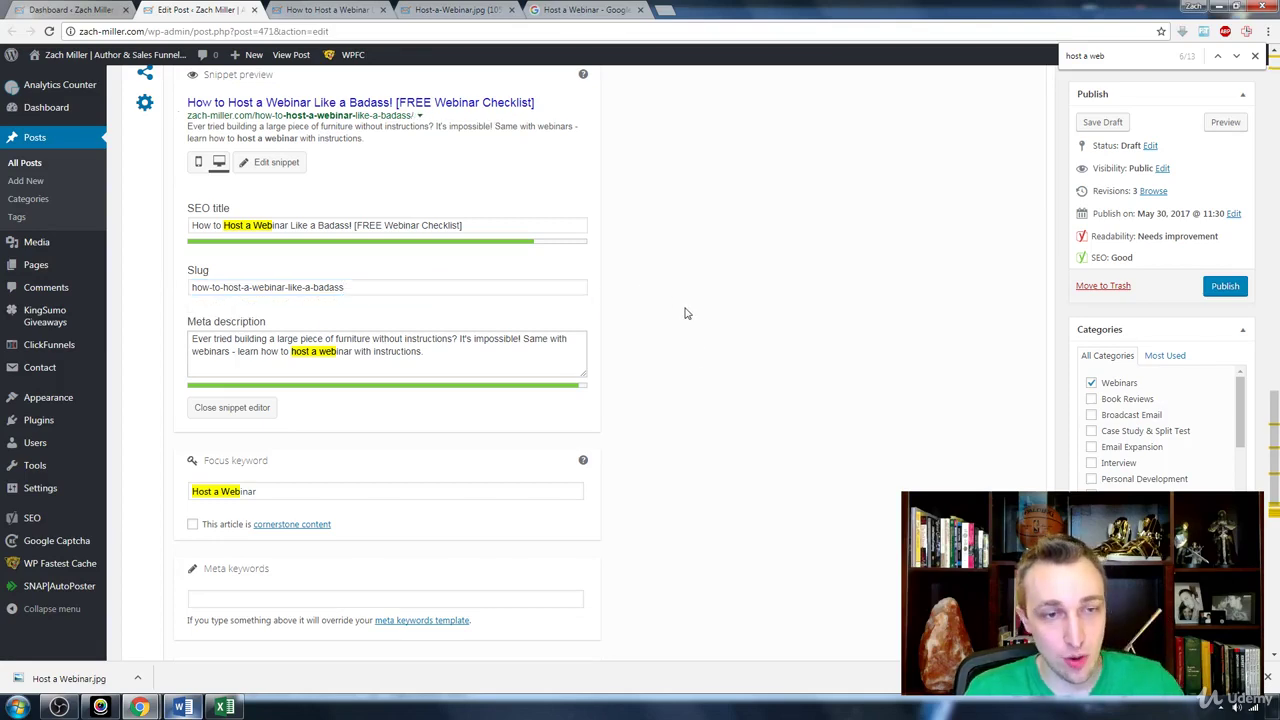
Recheck the SEO analysis and remove "how-to-" from the slug, leaving host-a-webinar-like-a-badass
scroll(684, 314, "down", 2)
scroll(684, 314, "down", 2)
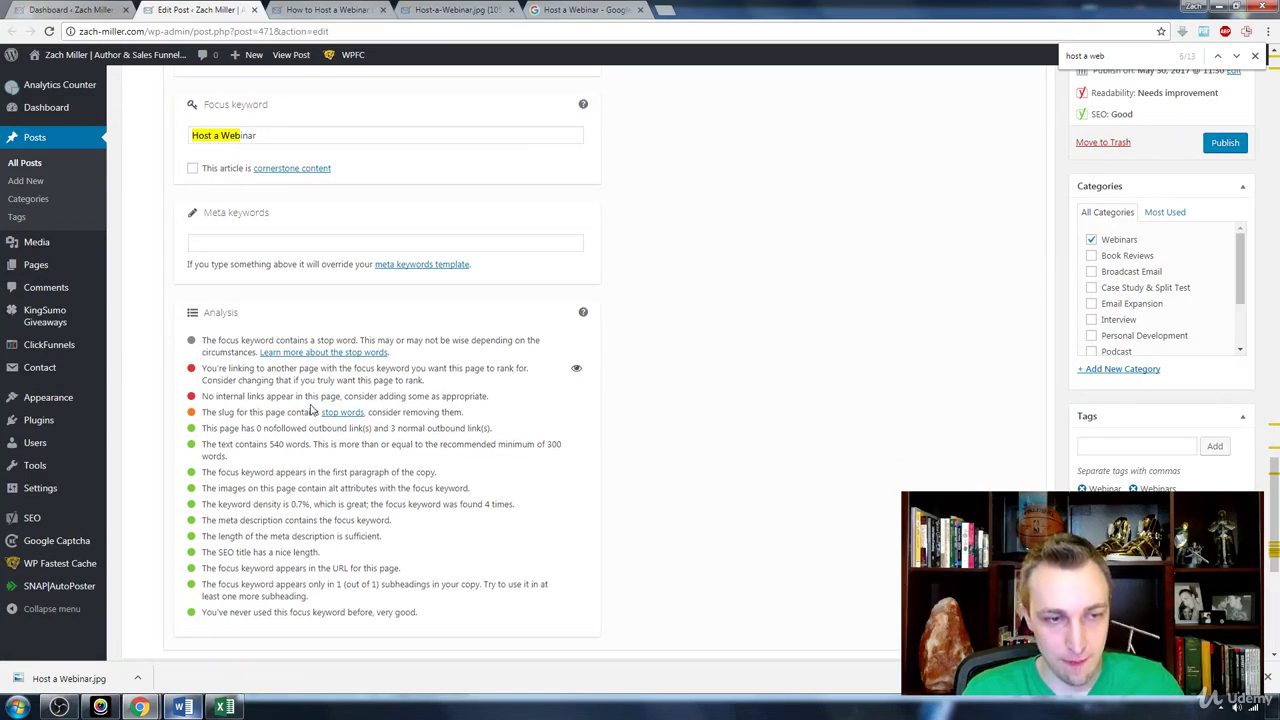
scroll(661, 433, "up", 2)
scroll(661, 433, "up", 3)
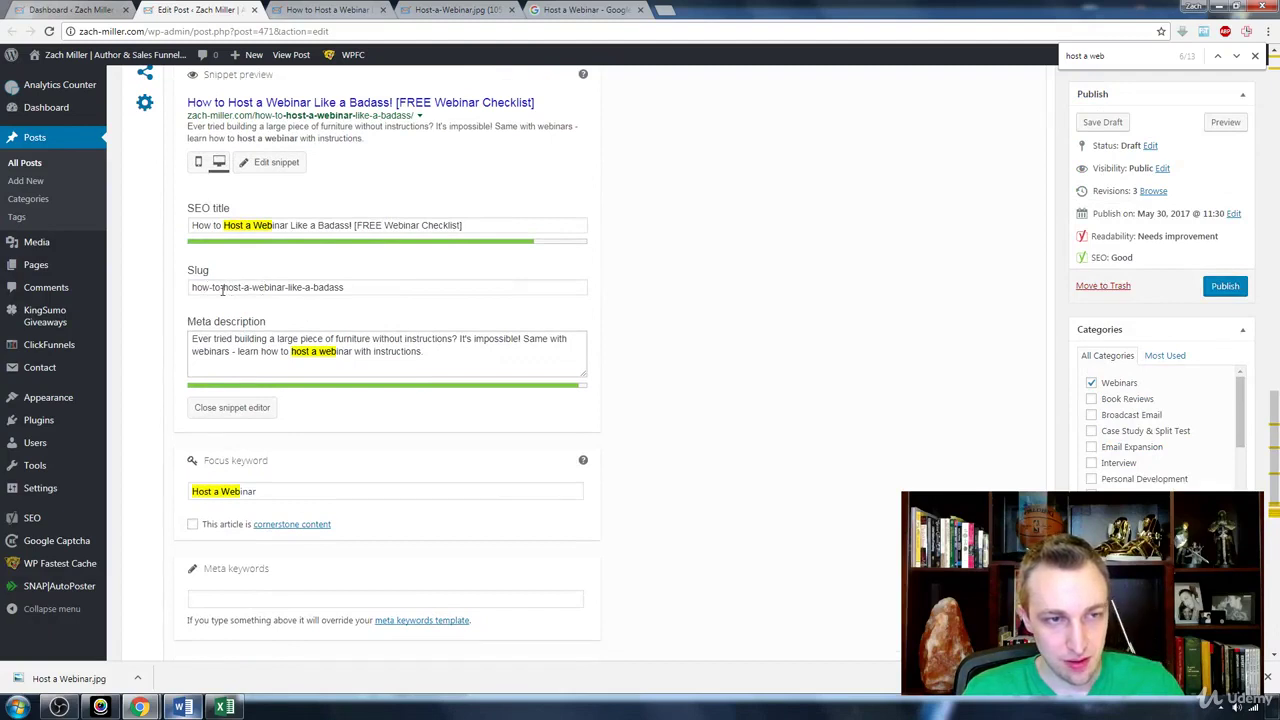
left_click_drag(222, 287, 143, 286)
key("BackSpace")
left_click(724, 337)
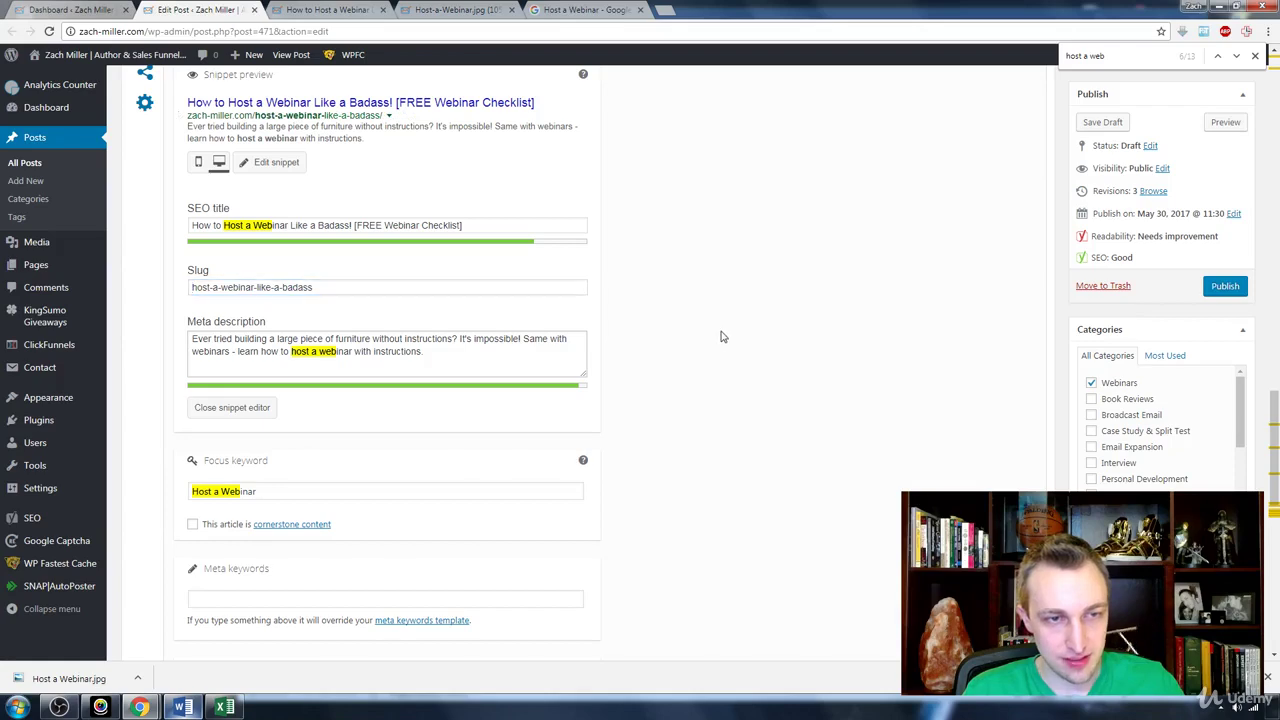
Remove the "a" before "badass" to make the slug host-a-webinar-like-badass, and recheck the analysis for the stop word remark
scroll(734, 306, "down", 5)
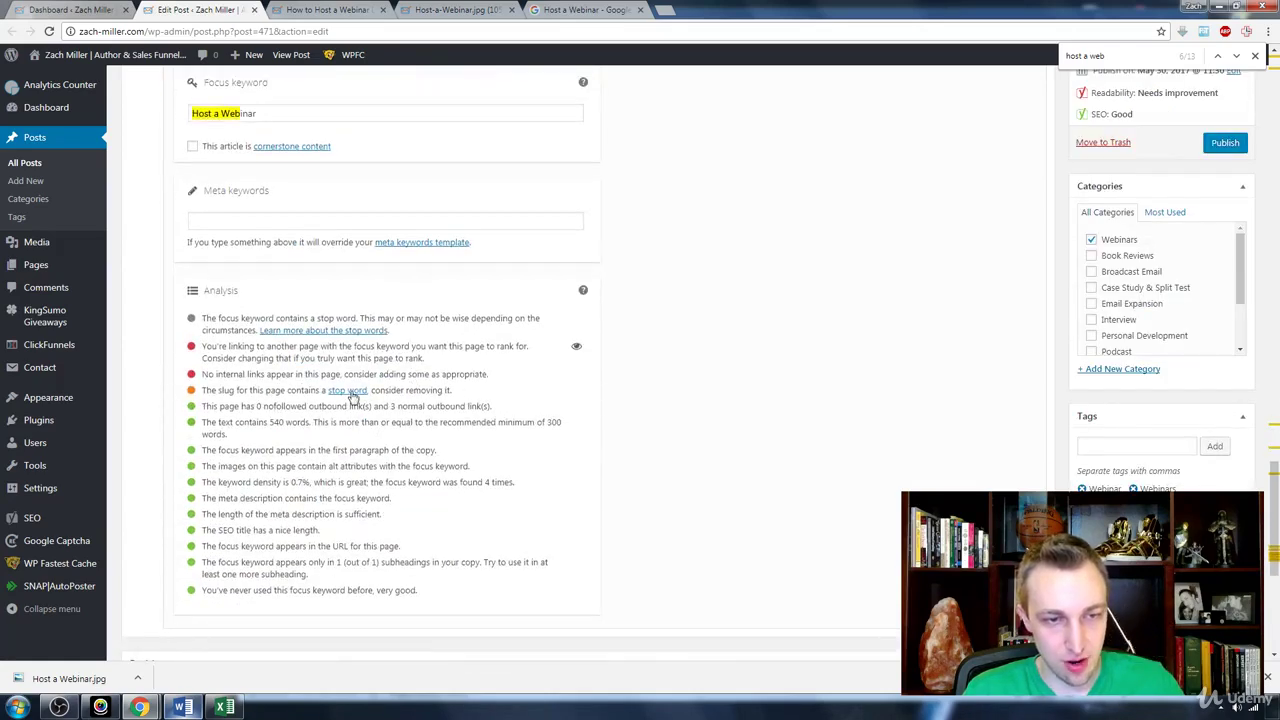
scroll(465, 390, "up", 4)
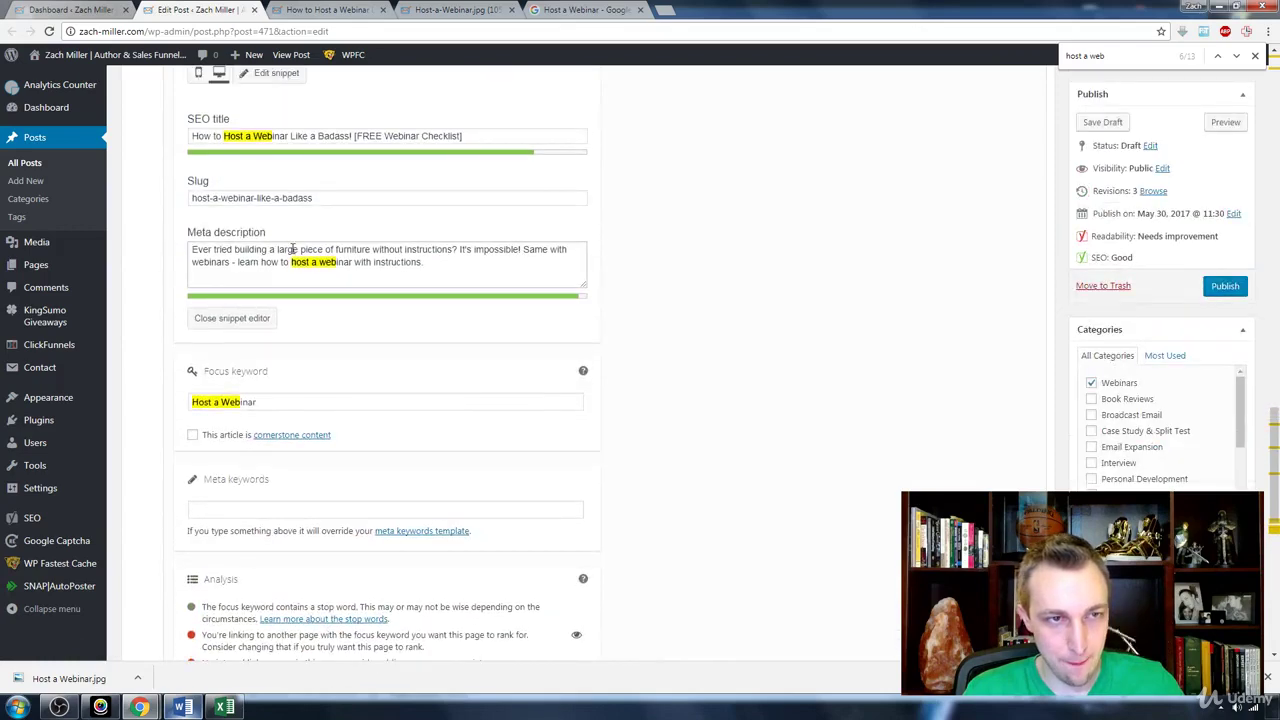
left_click(281, 198)
key("BackSpace")
key("BackSpace")
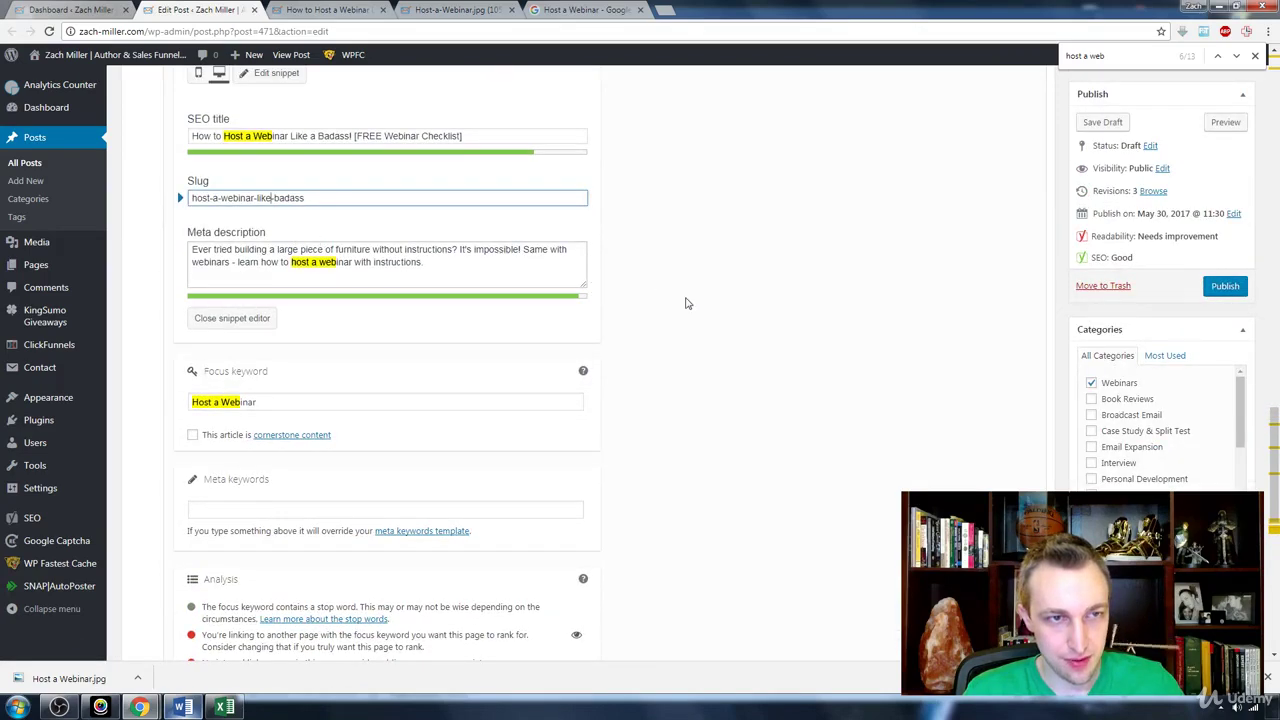
left_click(686, 303)
scroll(686, 303, "down", 5)
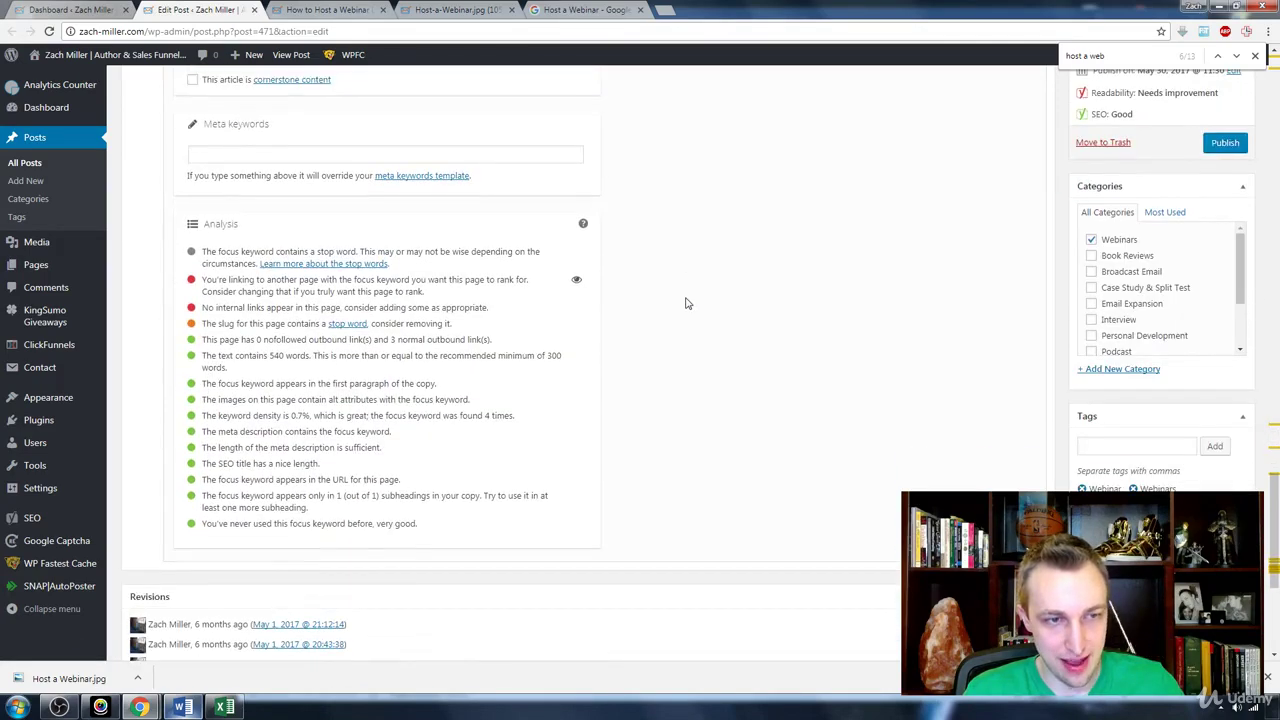
Restore the slug to how-to-host-a-webinar-like-a-badass
scroll(686, 303, "up", 5)
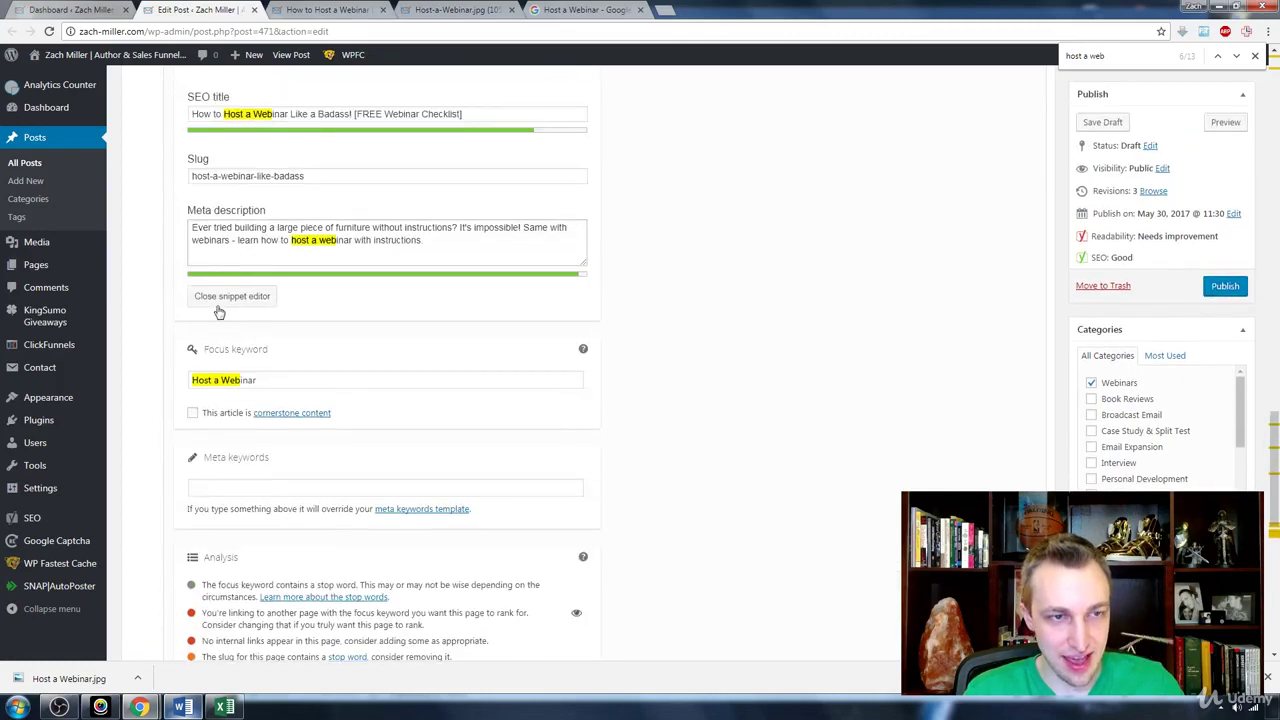
left_click(250, 175)
type("a-")
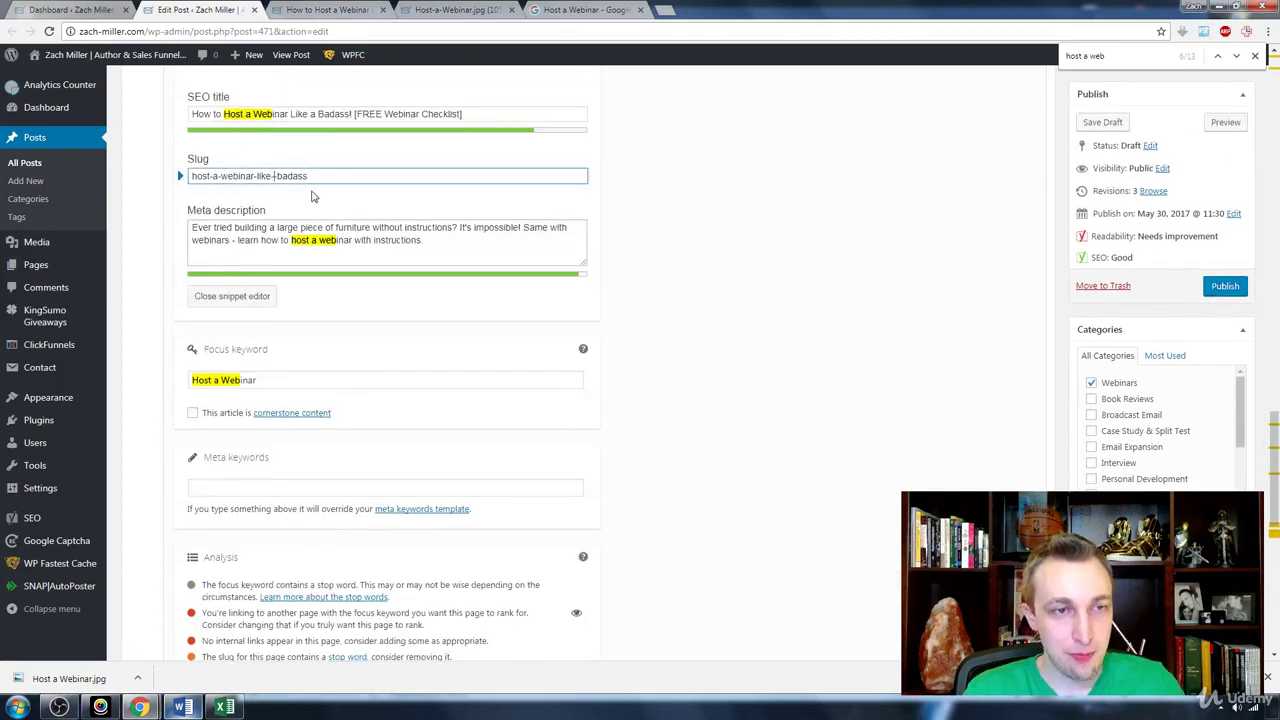
key("Home")
type("how-to-")
key("shift+Home")
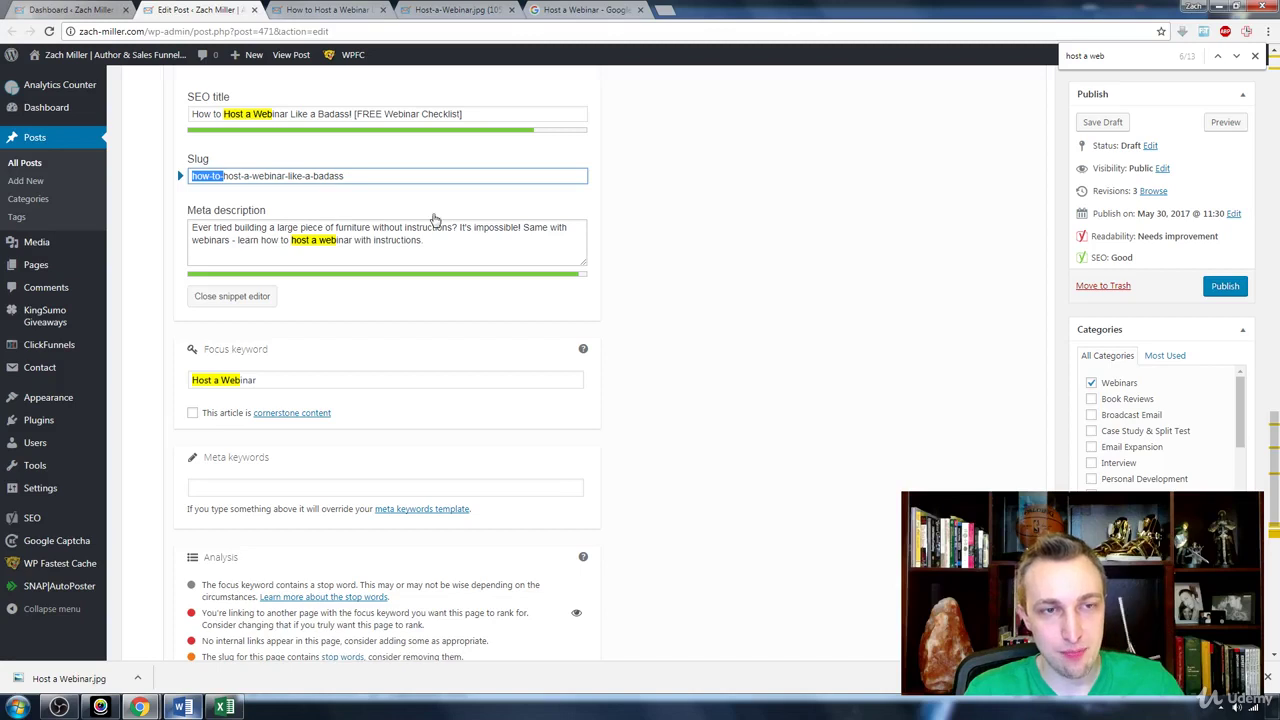
left_click(228, 175)
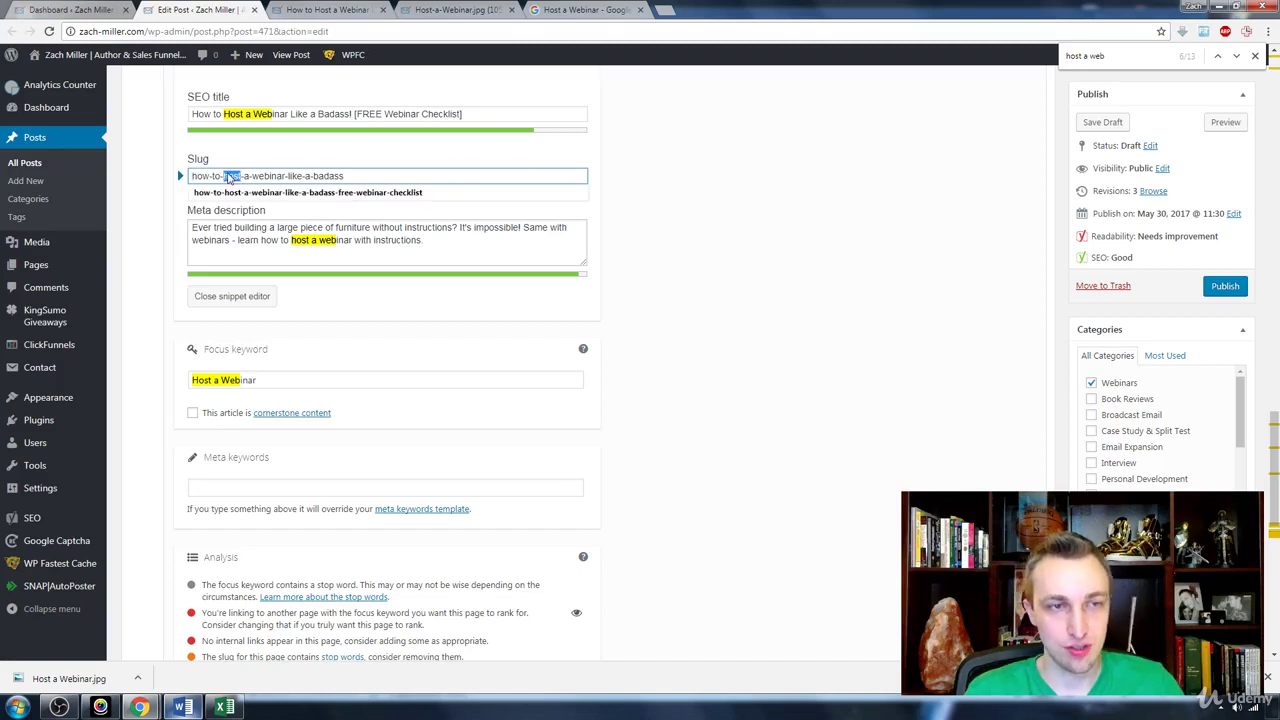
left_click(714, 257)
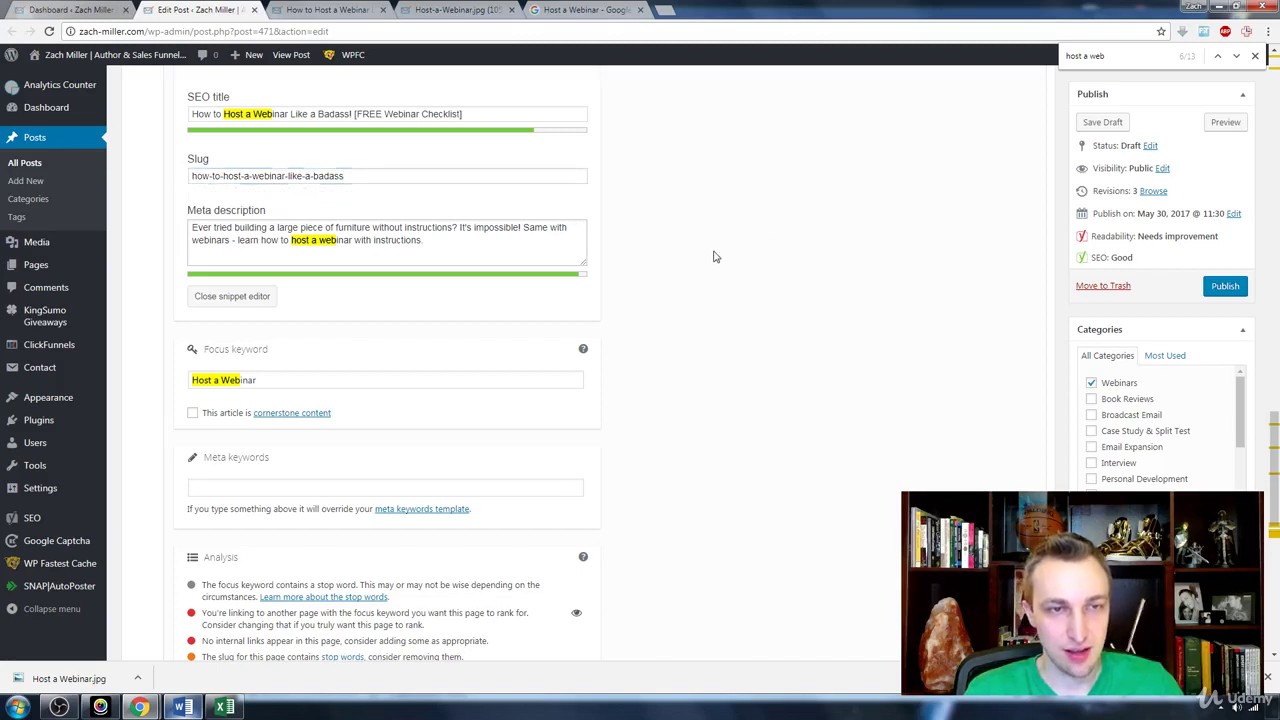
Check the SEO analysis remark on internal links, and link "Complete Webinar Checklist" in the closing line to checklist.pdf on the site's own http domain
scroll(700, 360, "down", 3)
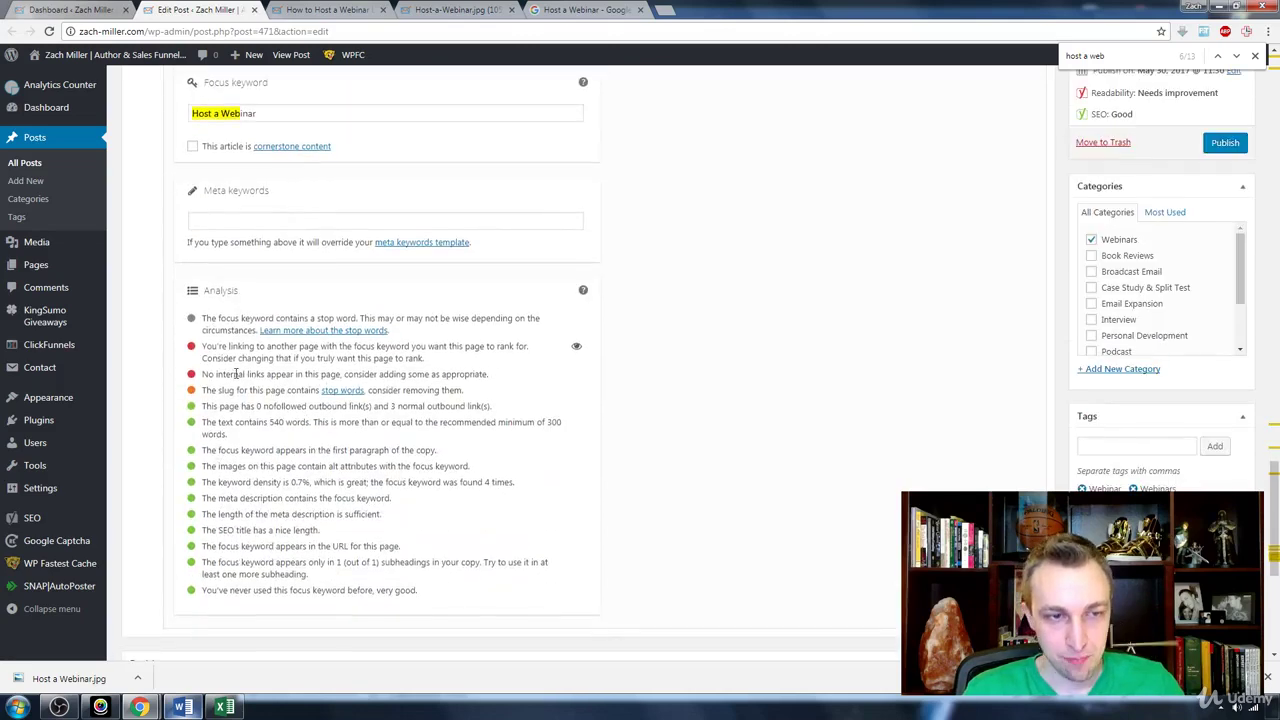
double_click(208, 375)
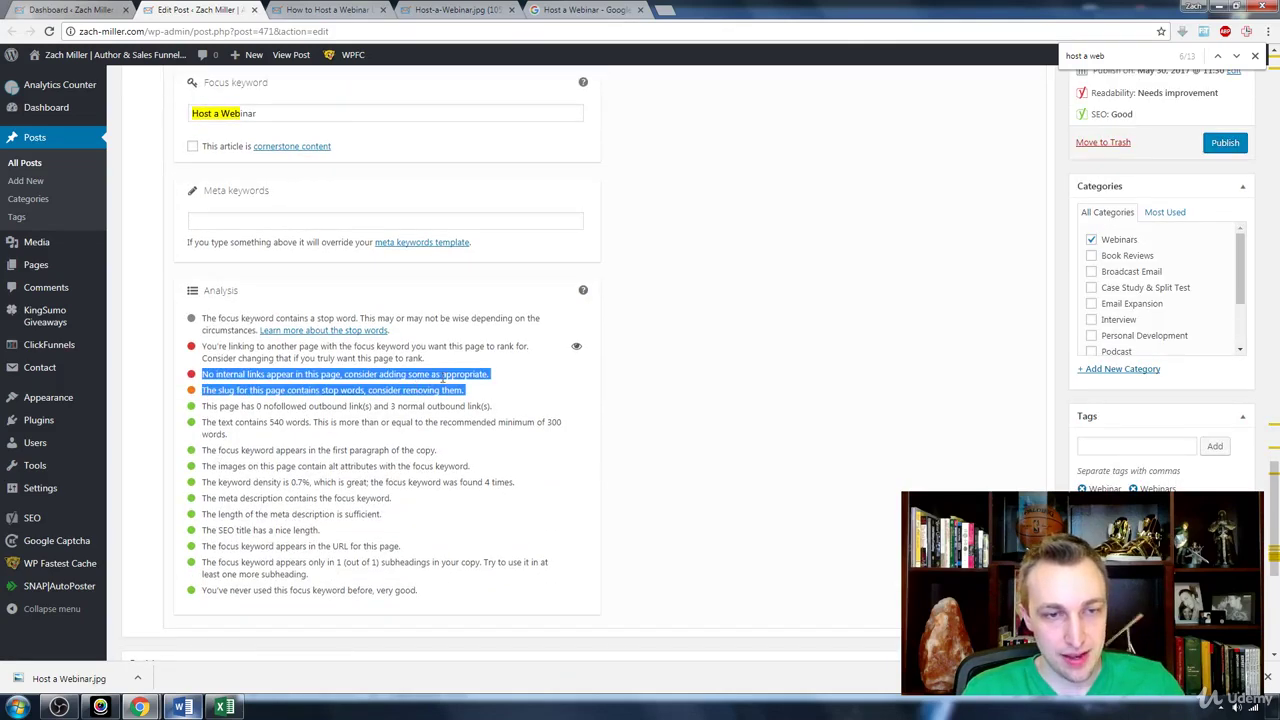
left_click(683, 399)
scroll(726, 400, "up", 5)
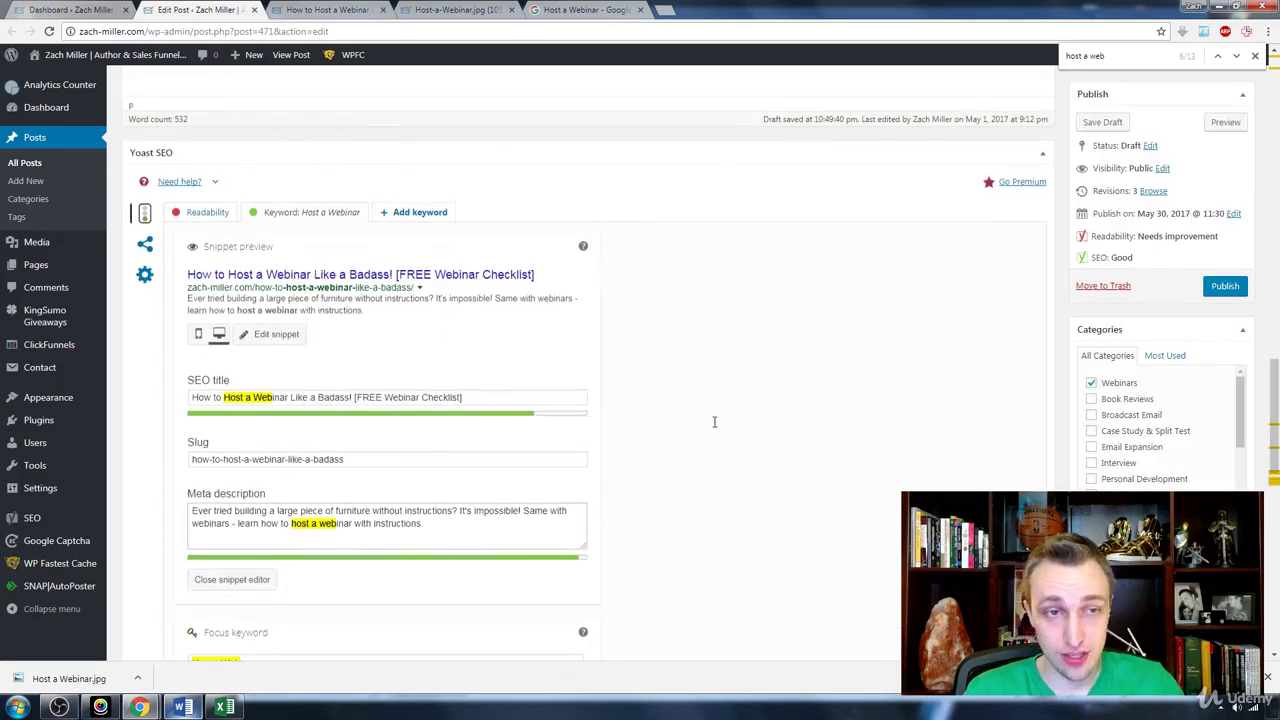
scroll(714, 421, "up", 5)
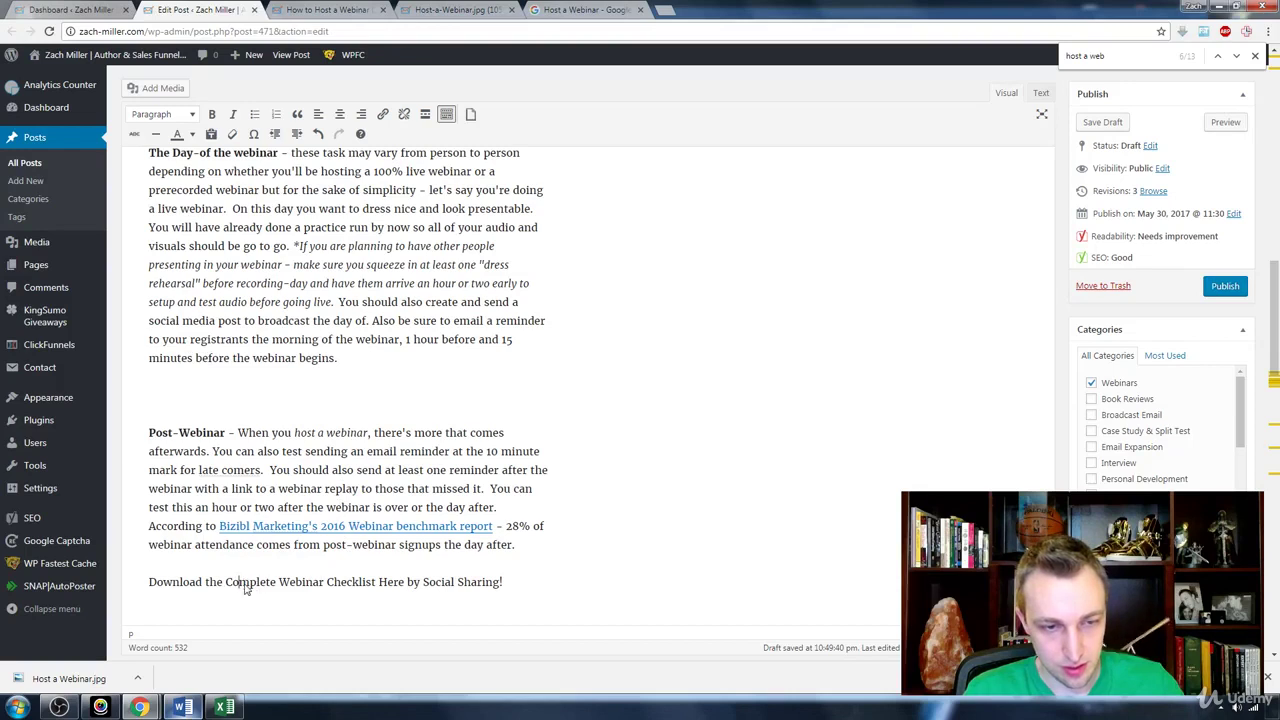
left_click_drag(245, 584, 343, 584)
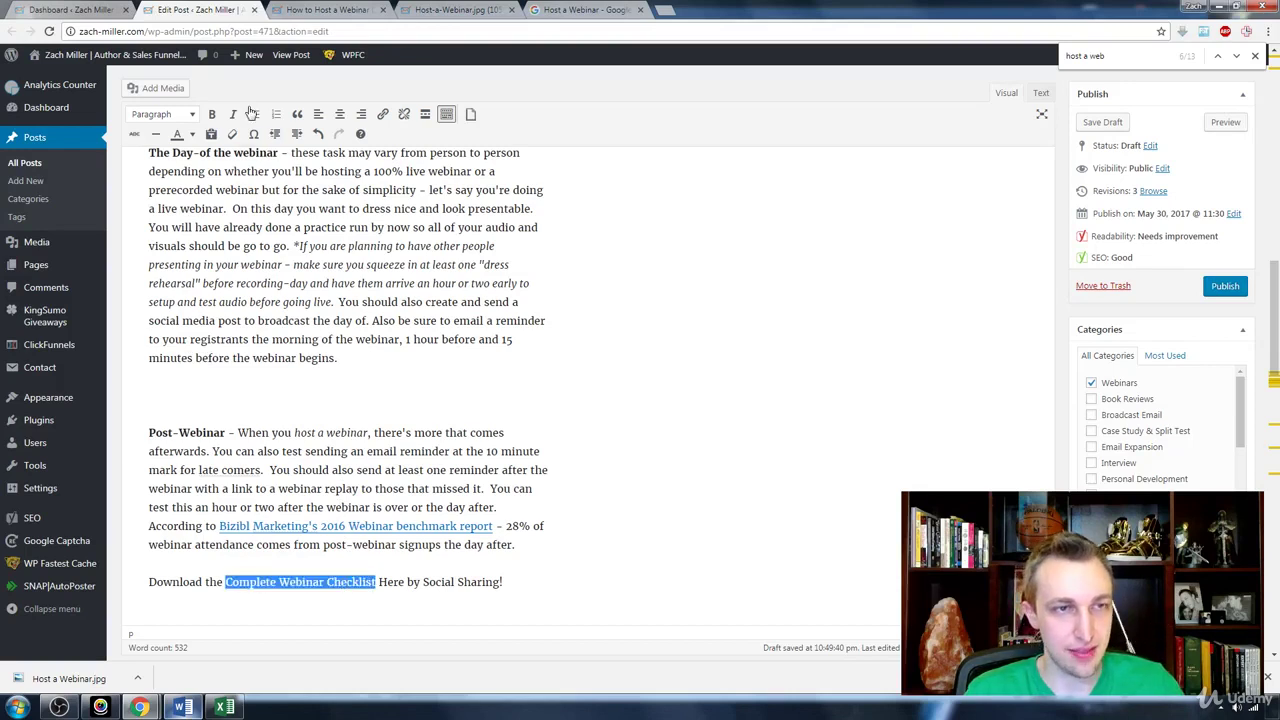
left_click(382, 116)
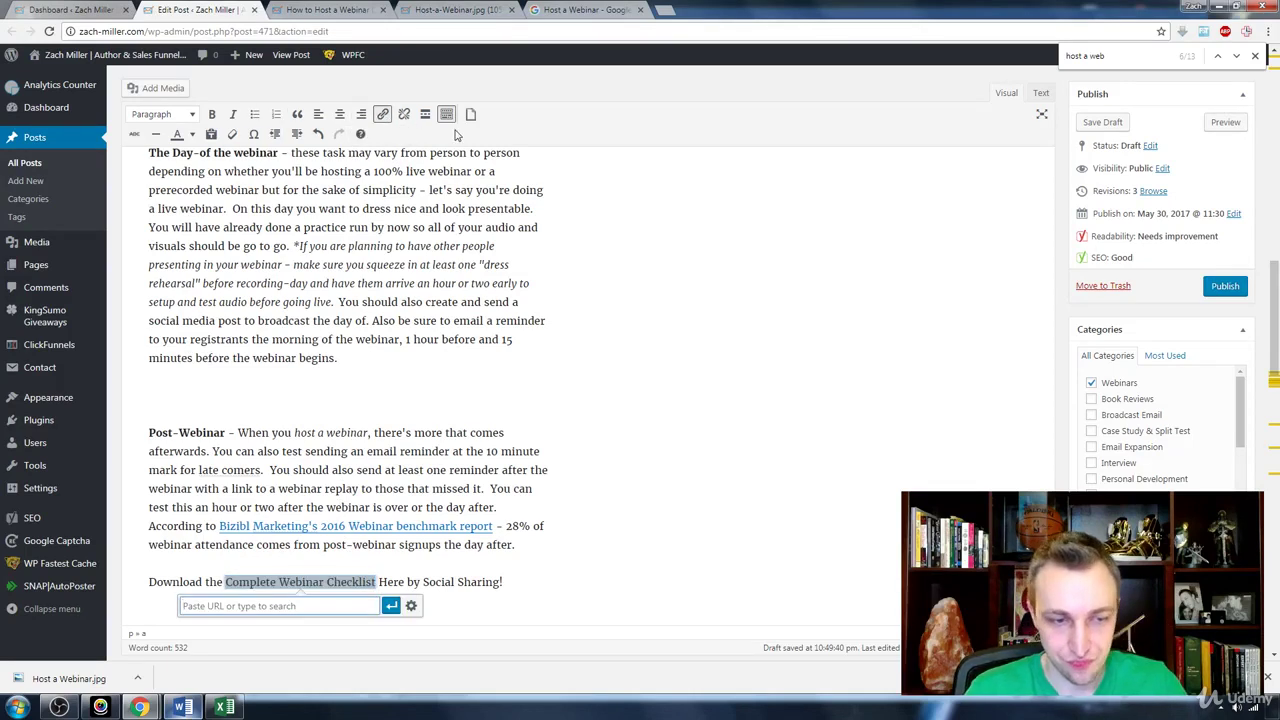
type("http://z")
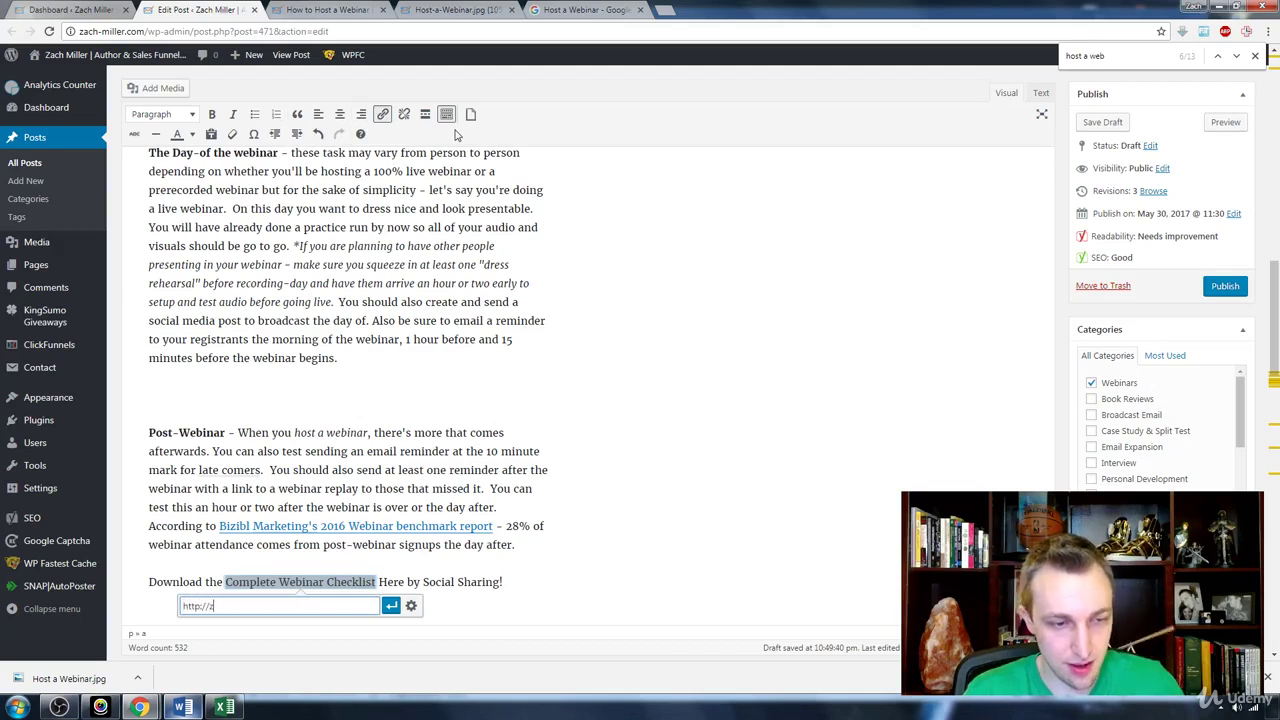
type("ach-miller.com/checklist.p")
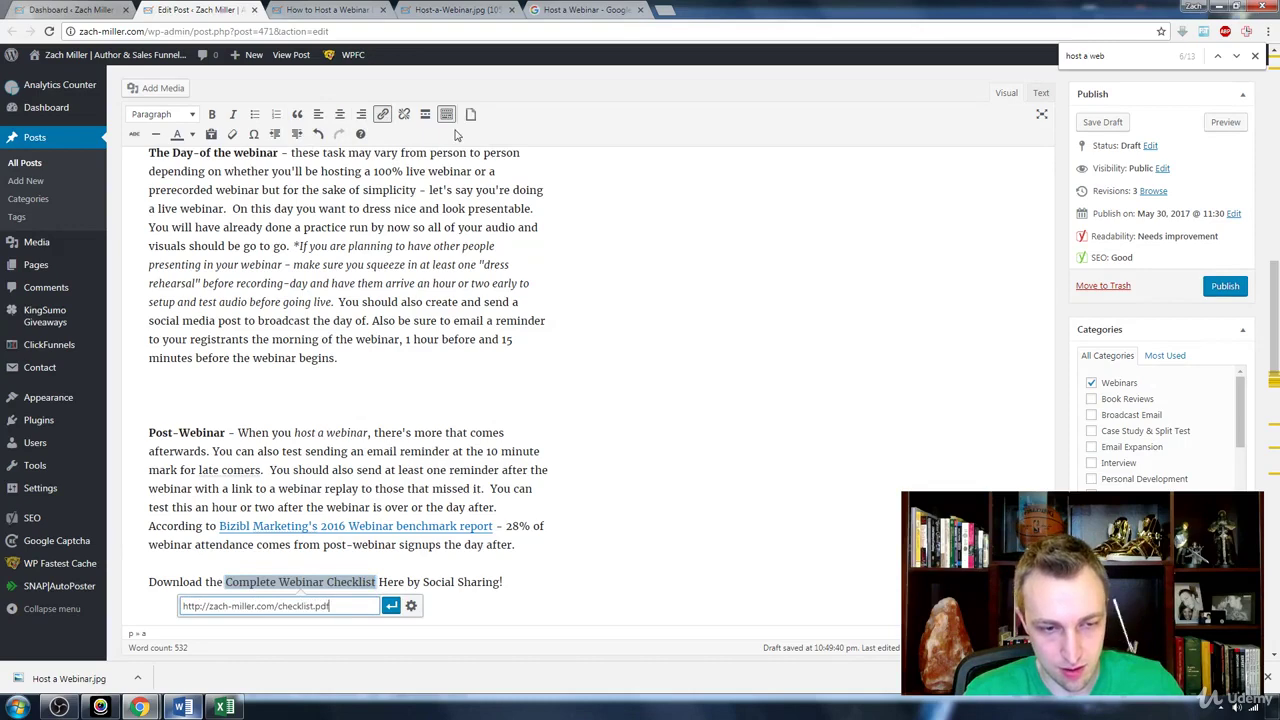
type("df")
key("Return")
left_click(530, 331)
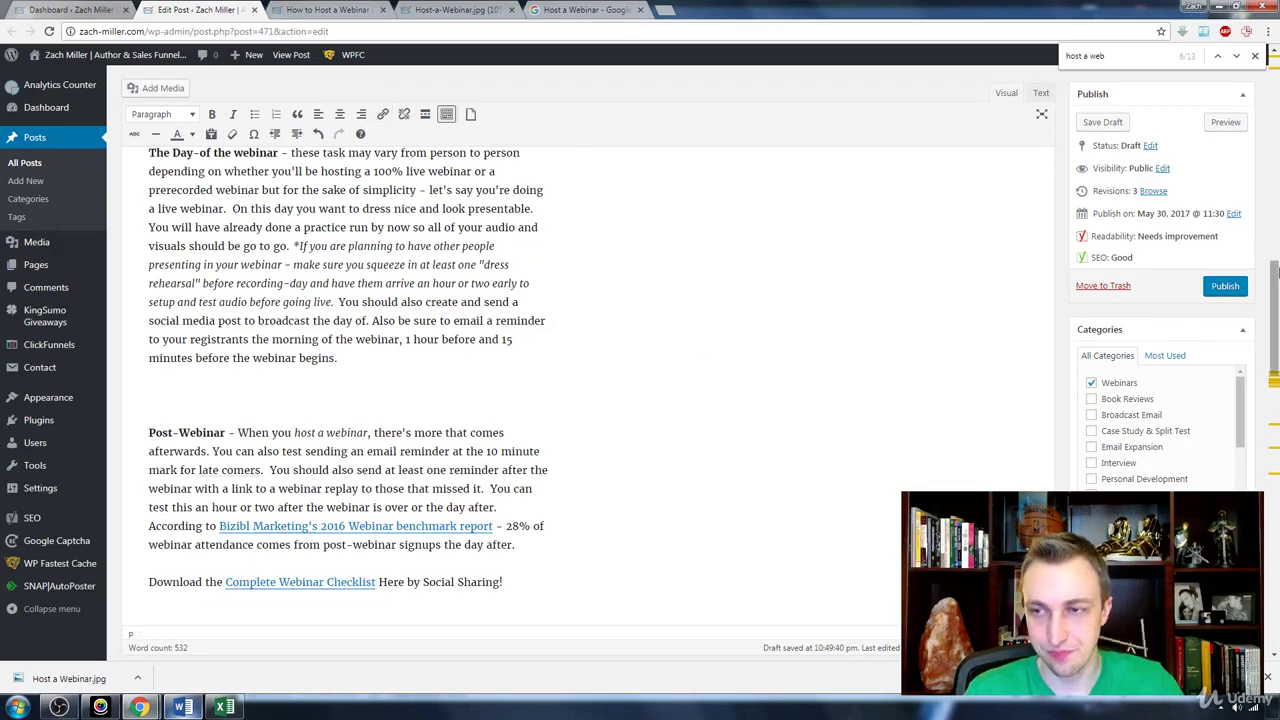
Recheck the SEO analysis for internal links and keyword density, and look over the post from its title to the 3 Phases heading
left_click_drag(1277, 270, 1277, 461)
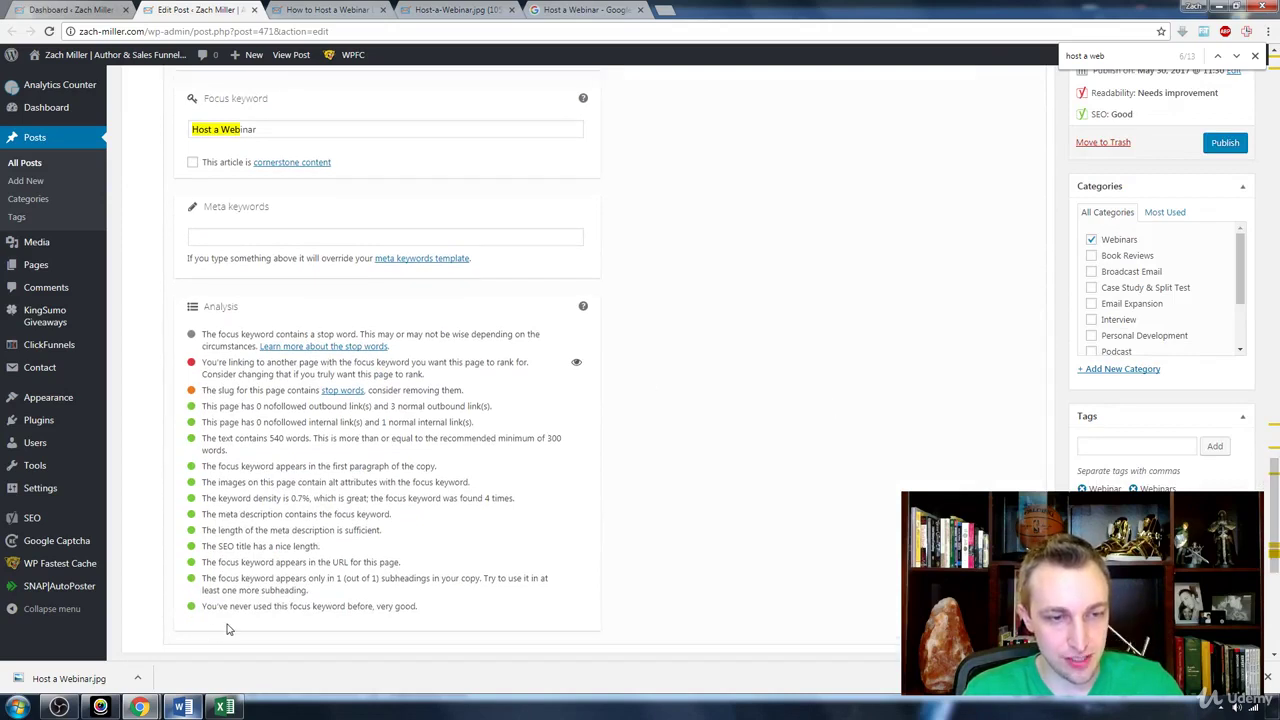
triple_click(260, 500)
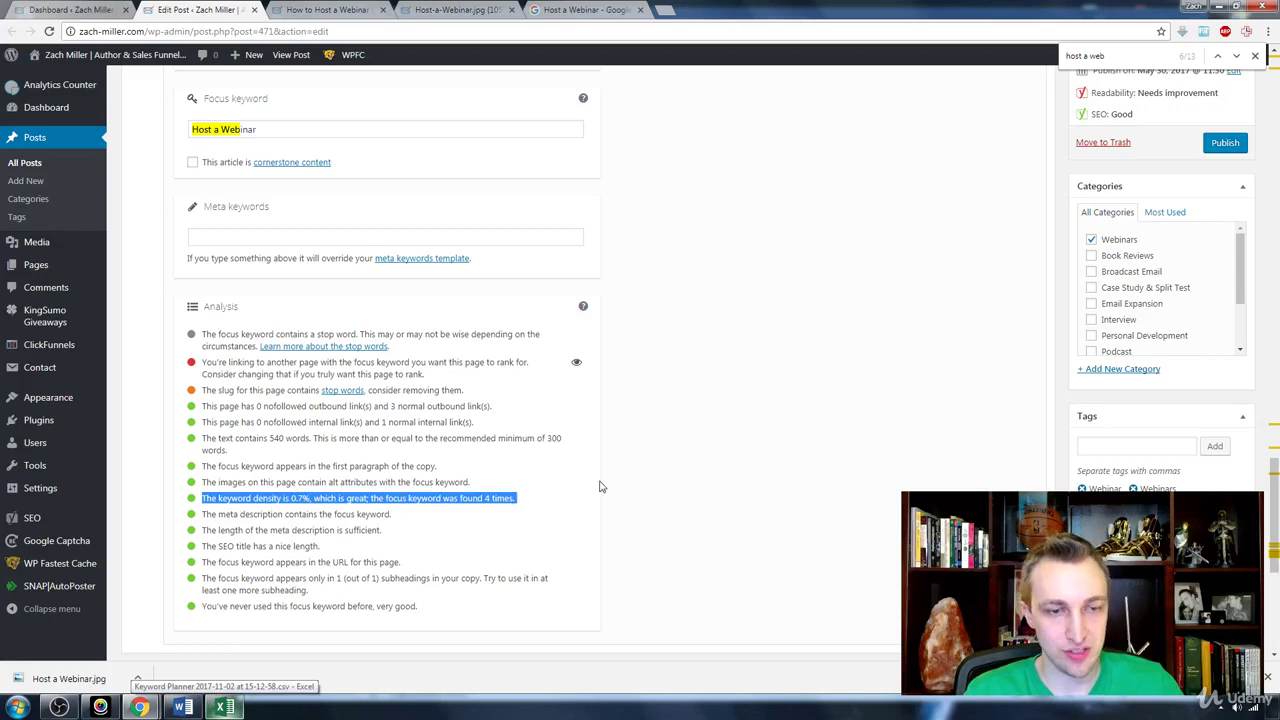
left_click(705, 472)
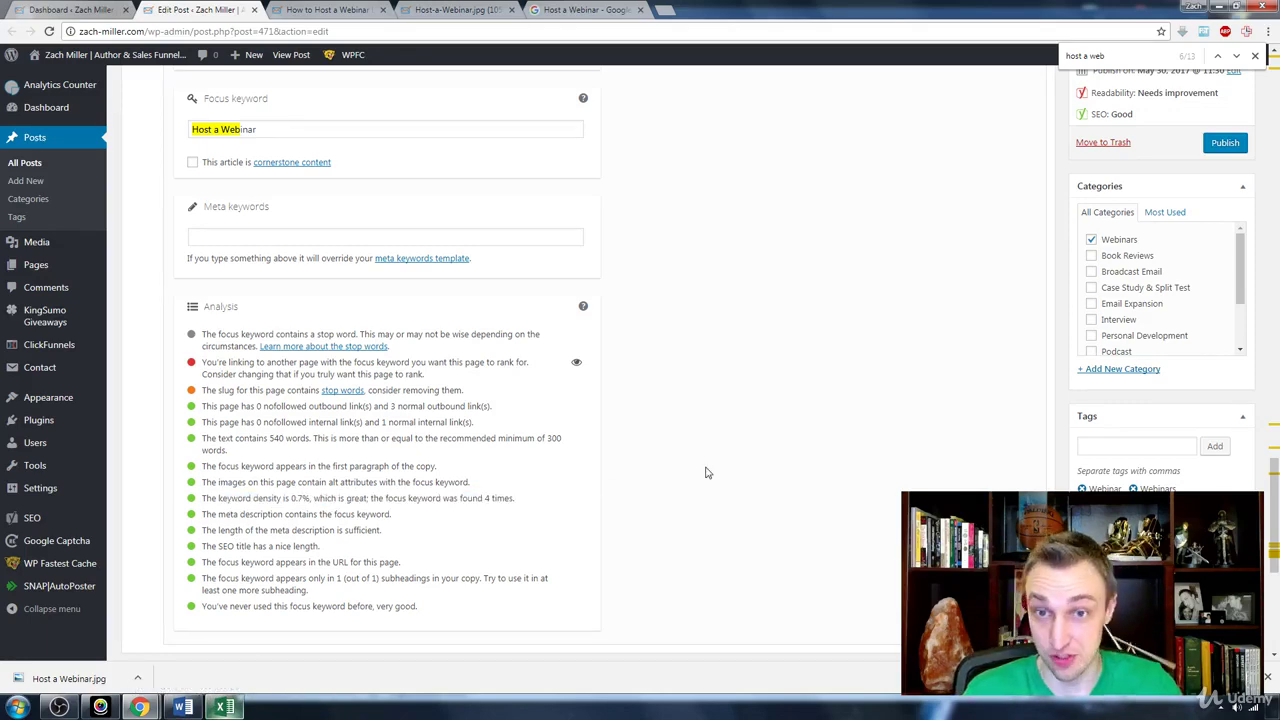
scroll(705, 472, "up", 5)
scroll(729, 517, "up", 10)
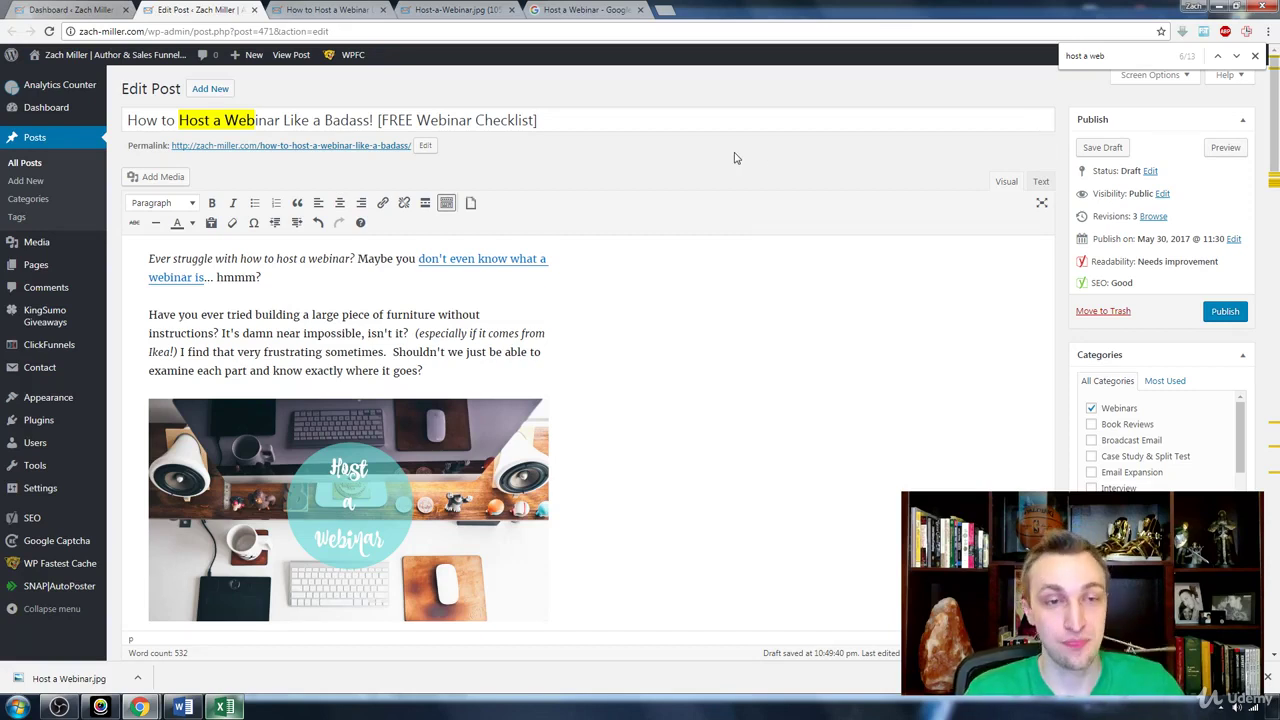
scroll(657, 166, "down", 1)
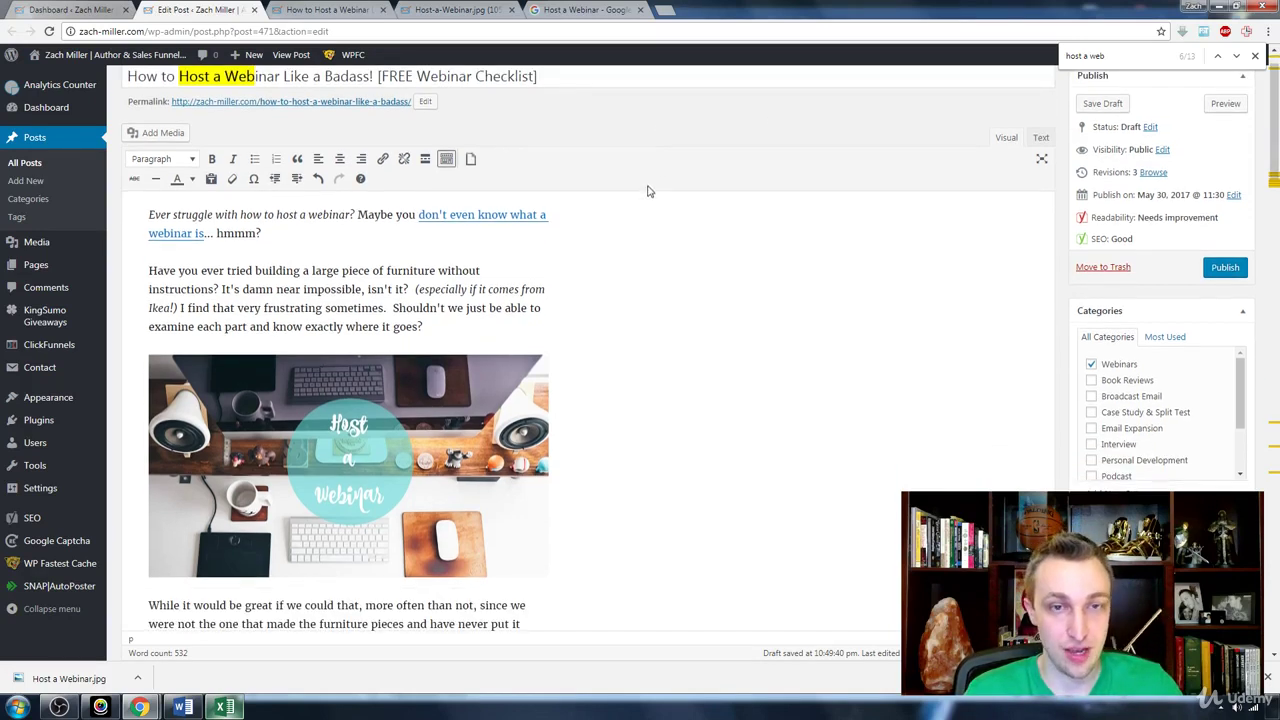
left_click(545, 287)
scroll(405, 285, "down", 1)
scroll(405, 285, "down", 3)
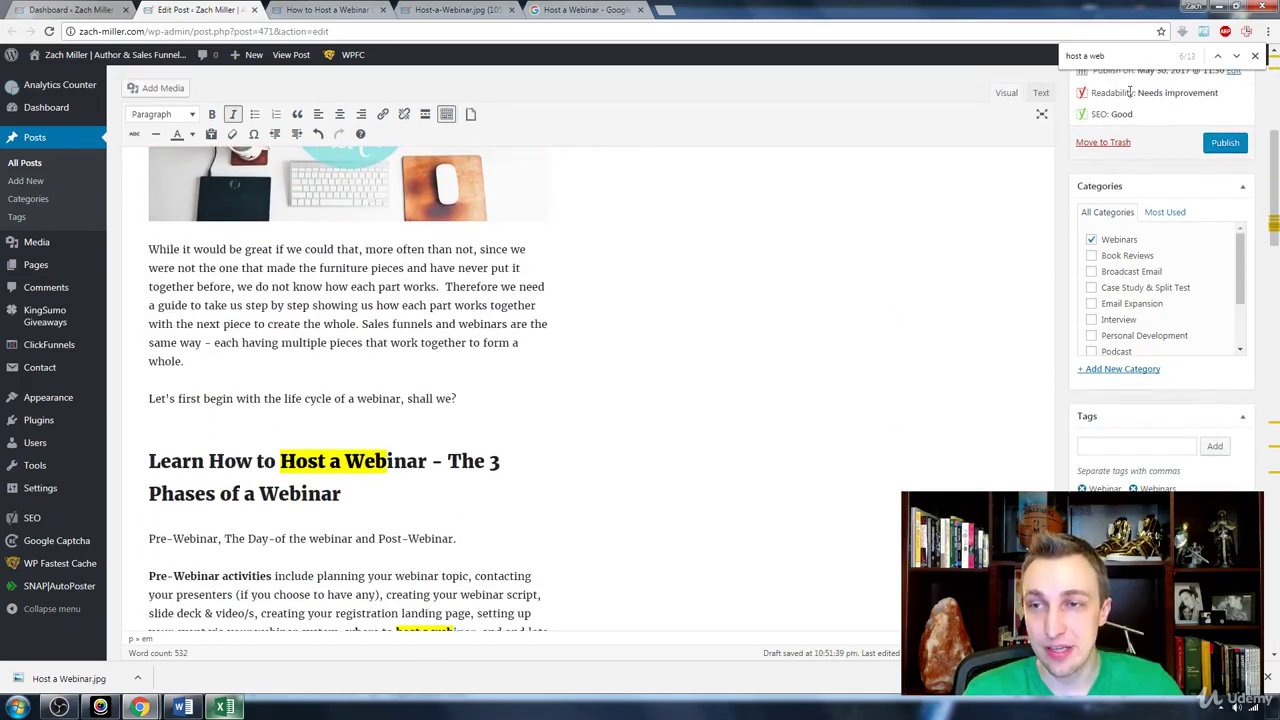
Close the in-page search for "host a web" and go to the Yoast SEO section to examine the post's readability
double_click(1160, 93)
left_click(1255, 55)
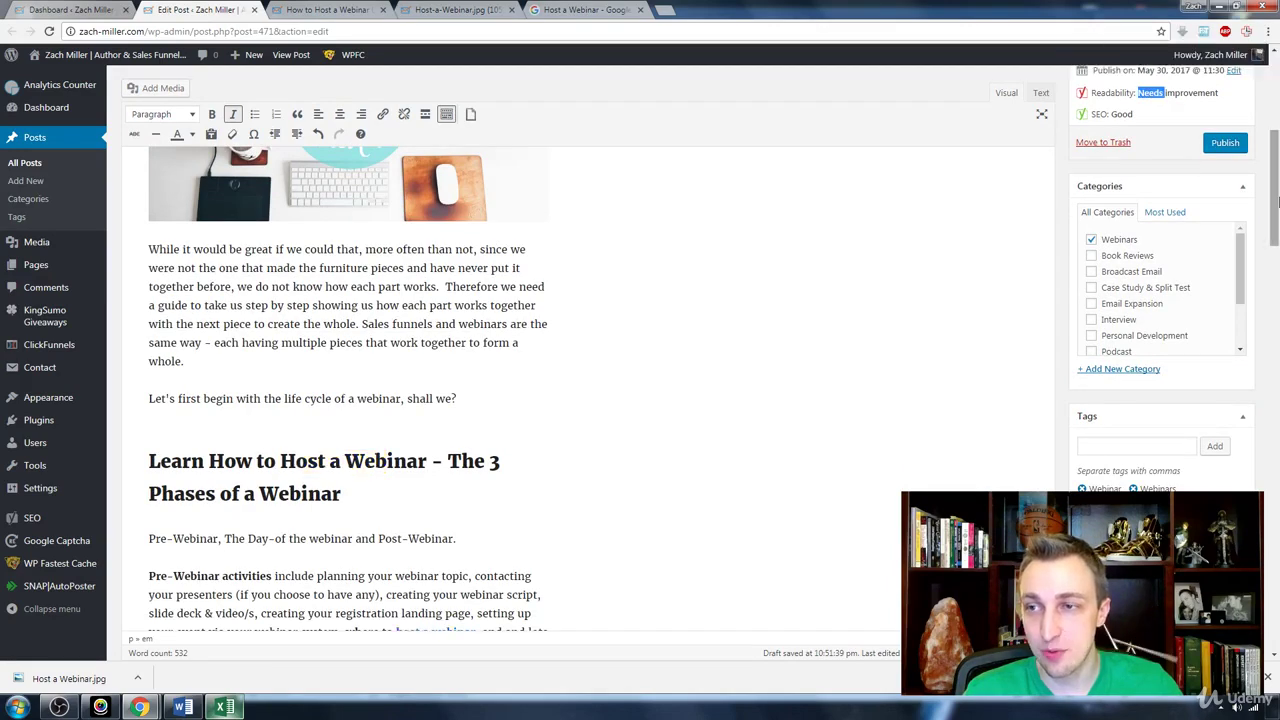
left_click_drag(1277, 203, 1277, 428)
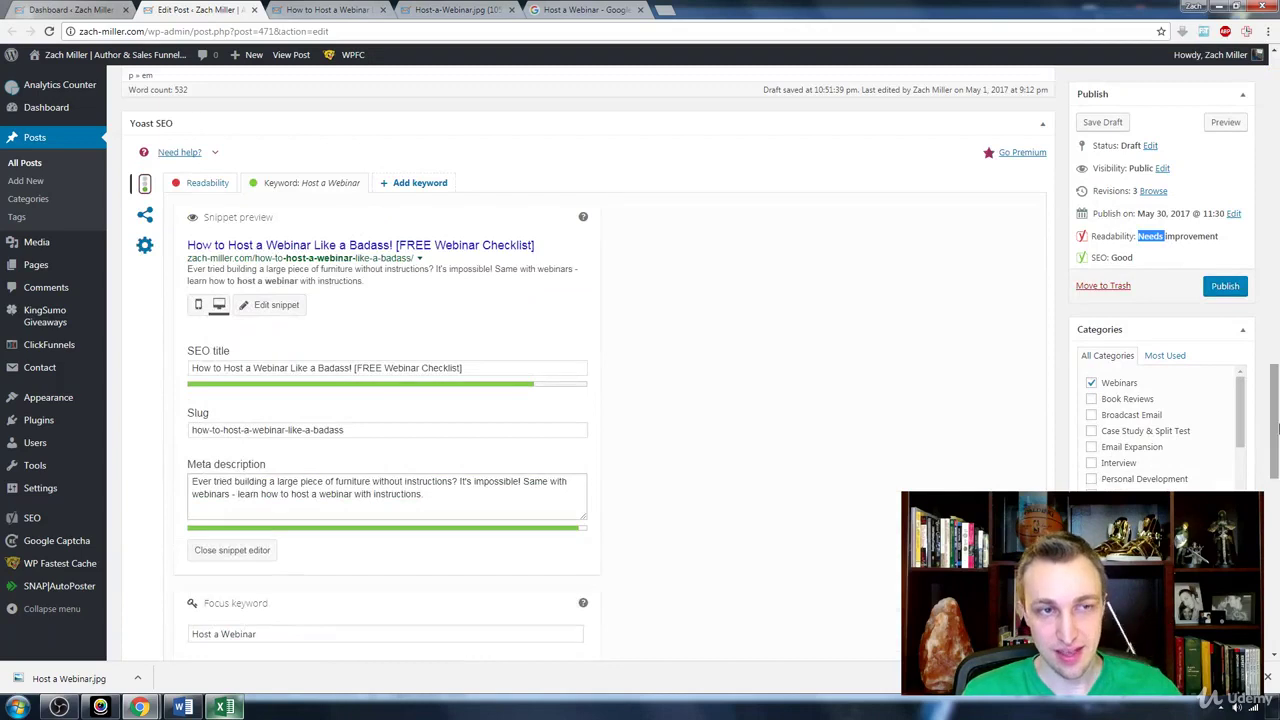